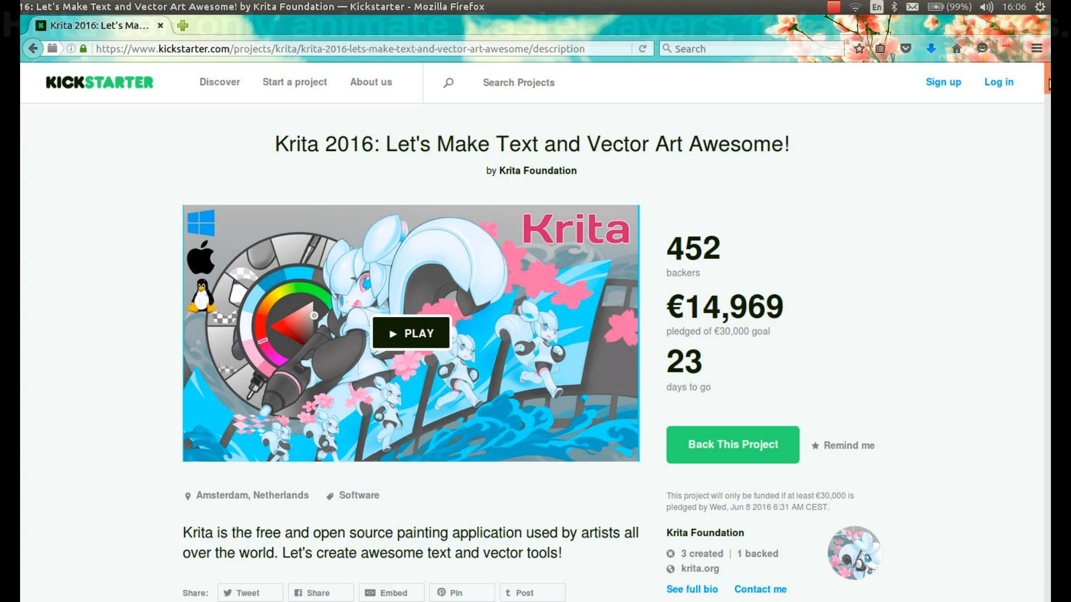
- Switch to the terminal and rerun the previous command to launch Krita, dismissing the autosave recovery and startup splash dialogs
{"action": "left_click_drag", "start_coordinate": [1048, 77], "coordinate": [1039, 411]}
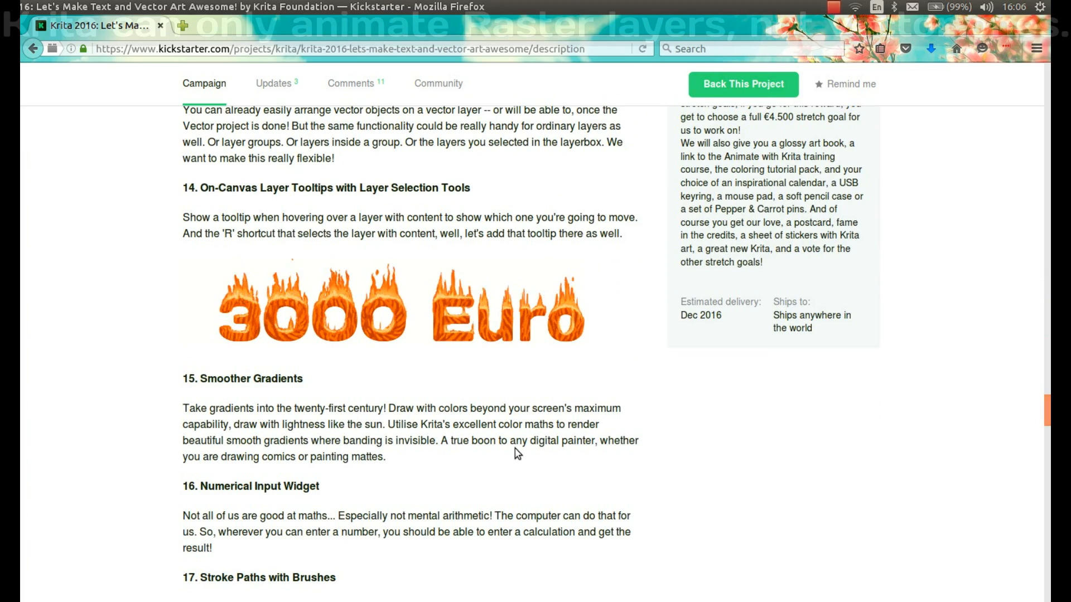
{"action": "key", "text": "alt+Tab"}
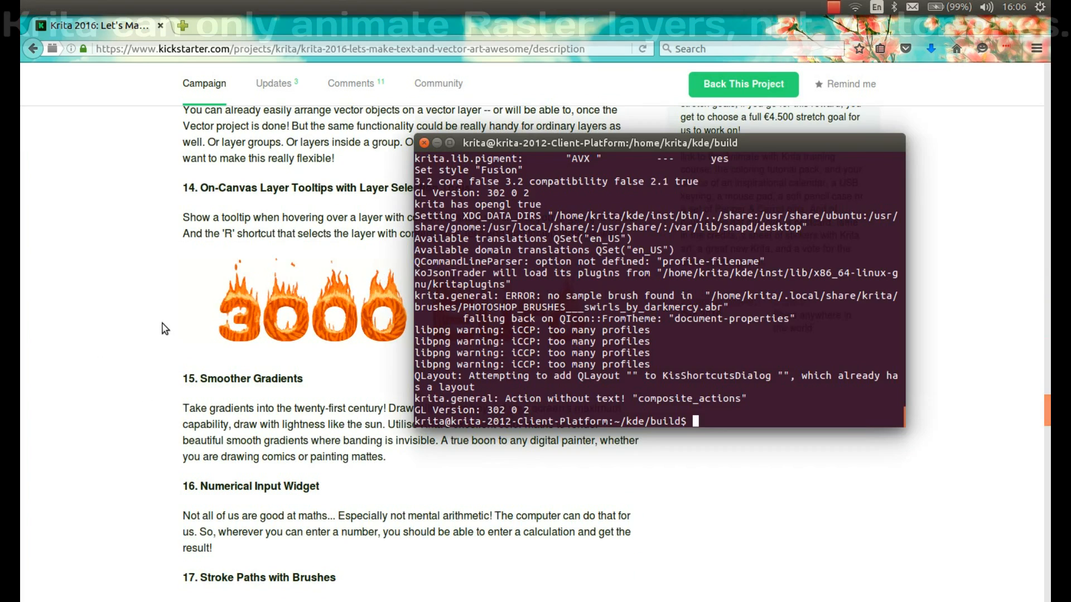
{"action": "key", "text": "Up"}
{"action": "key", "text": "Return"}
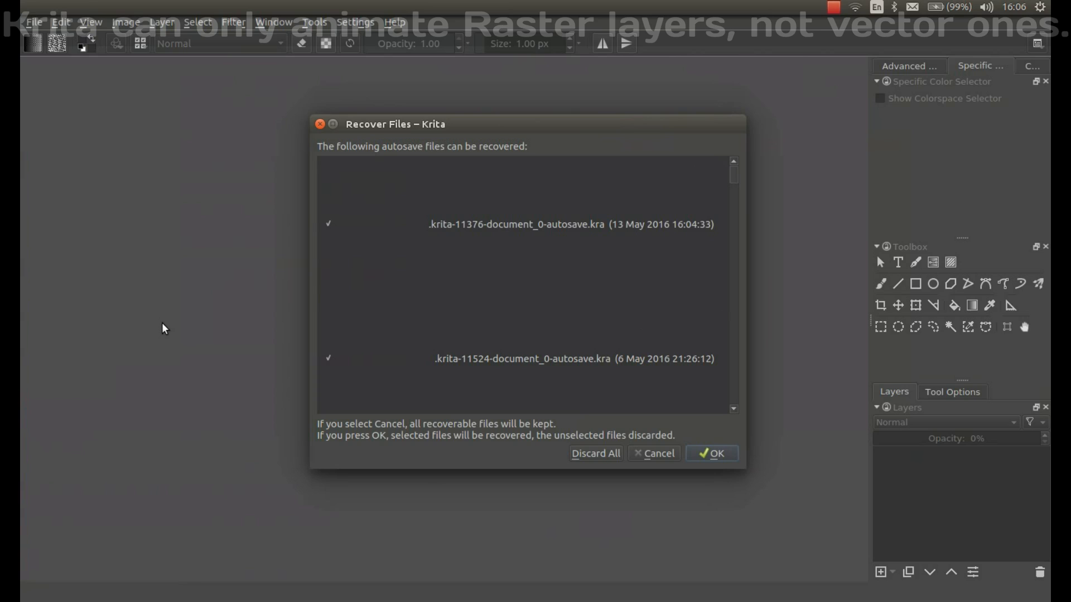
{"action": "left_click", "coordinate": [647, 456]}
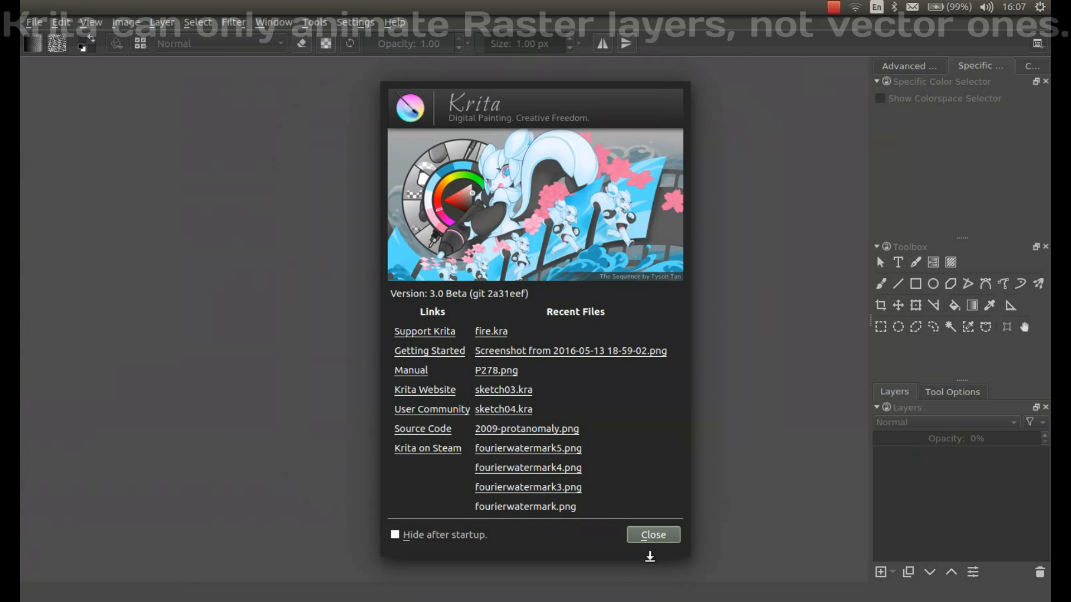
{"action": "left_click", "coordinate": [653, 534]}
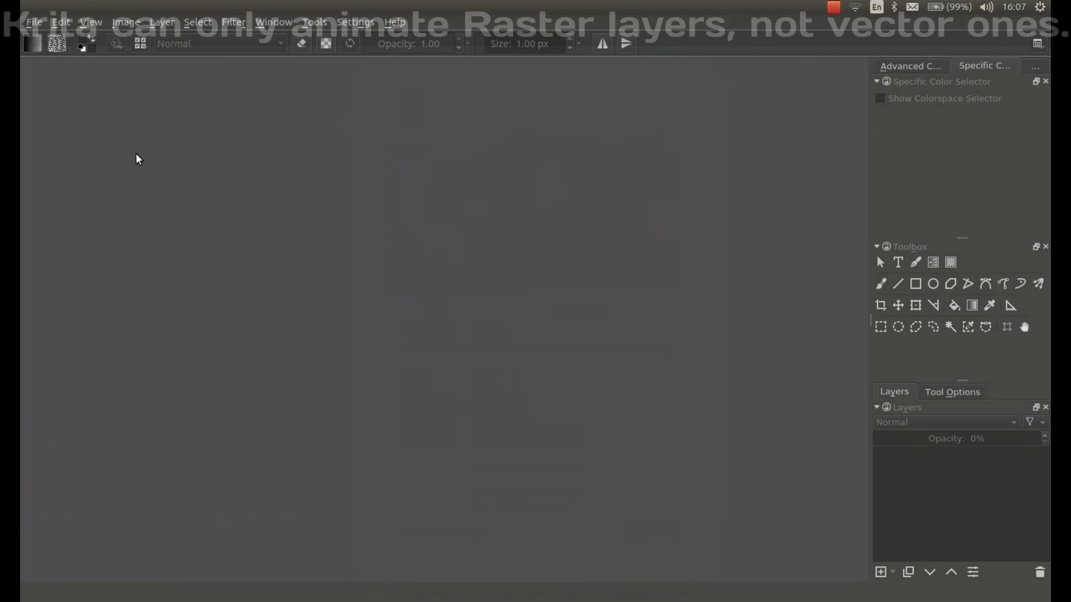
- Create a new 1754 by 2480 px RGB document in 16-bit float depth with the Rec2020-elle-V2-g10.icc profile
{"action": "left_click", "coordinate": [32, 22]}
{"action": "left_click", "coordinate": [42, 35]}
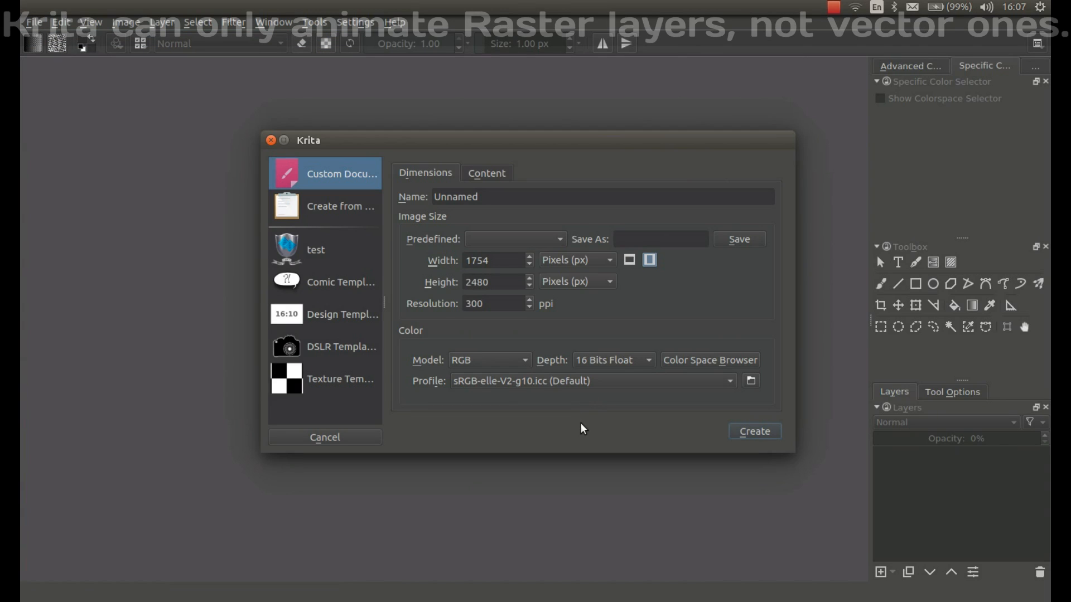
{"action": "left_click", "coordinate": [608, 366]}
{"action": "left_click", "coordinate": [607, 365]}
{"action": "left_click", "coordinate": [629, 384]}
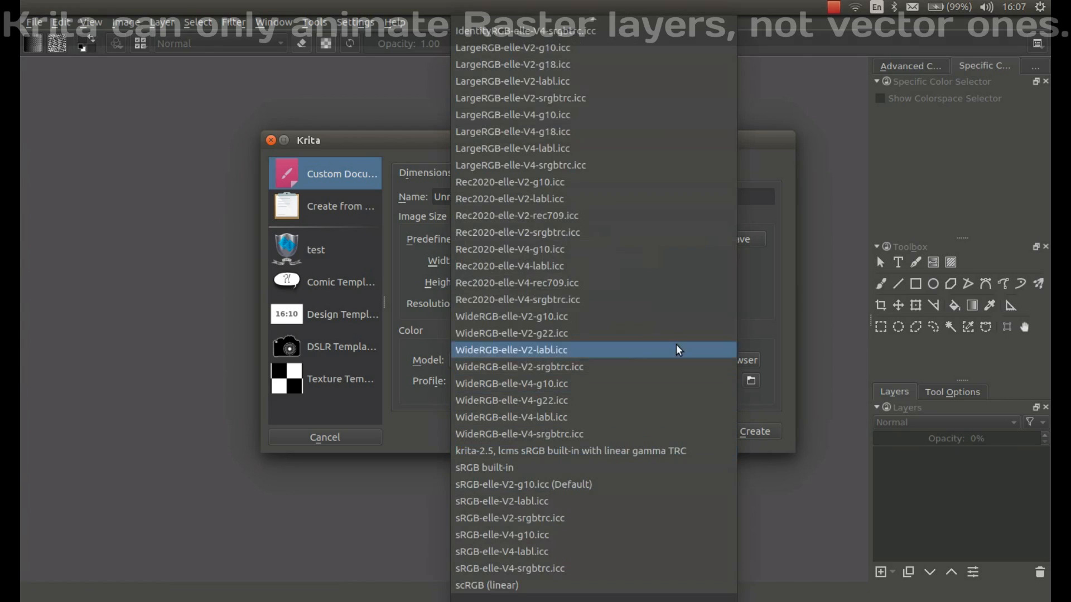
{"action": "left_click", "coordinate": [556, 186]}
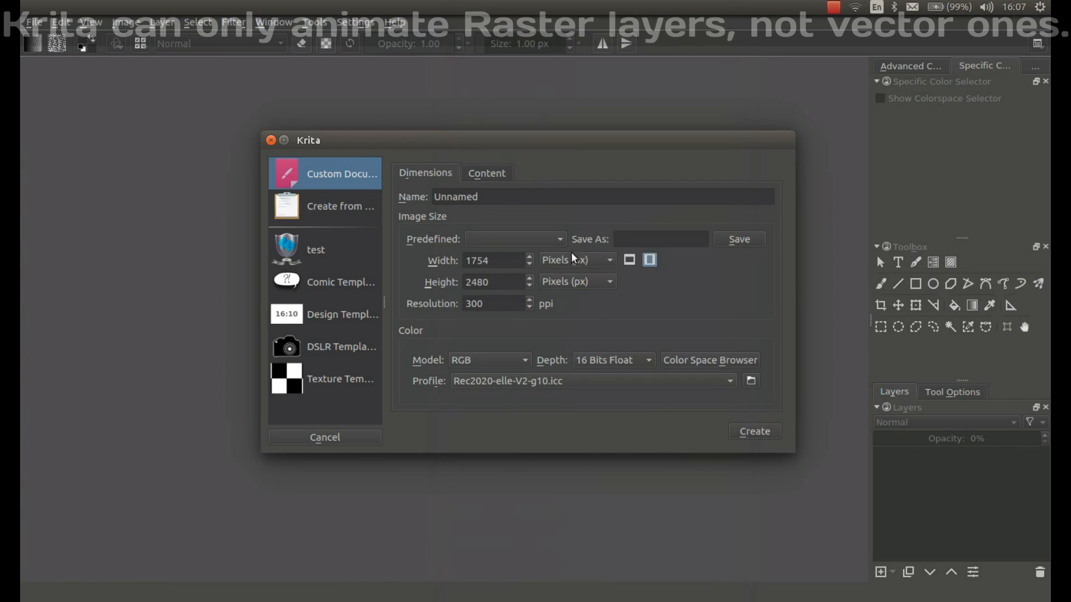
{"action": "left_click", "coordinate": [745, 438]}
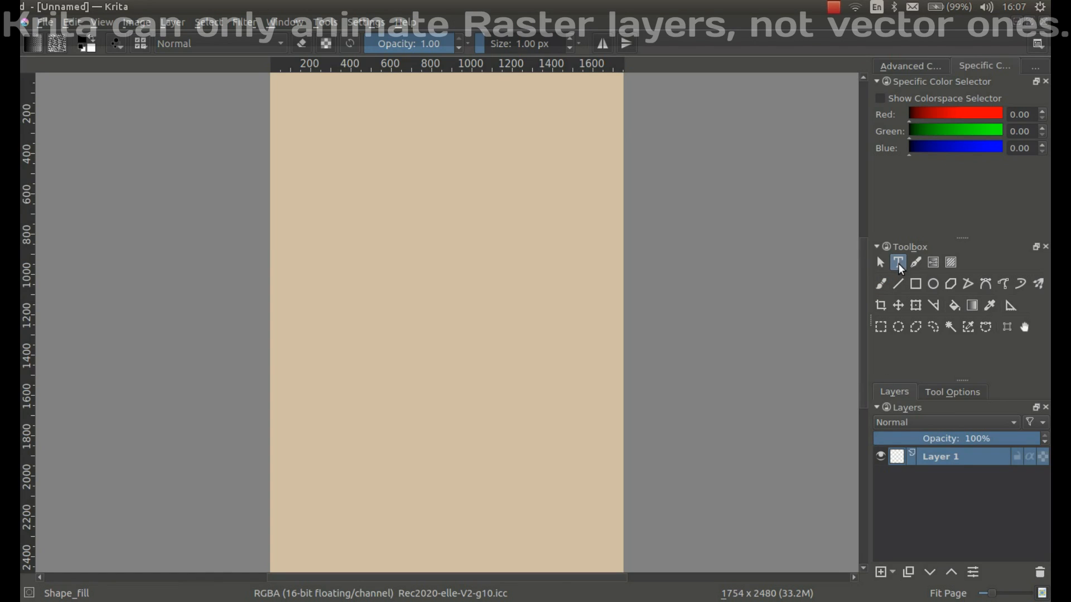
- Draw a multiline text box about 1403 by 407 px in the upper part of the page and enter FIRE
{"action": "left_click", "coordinate": [950, 392]}
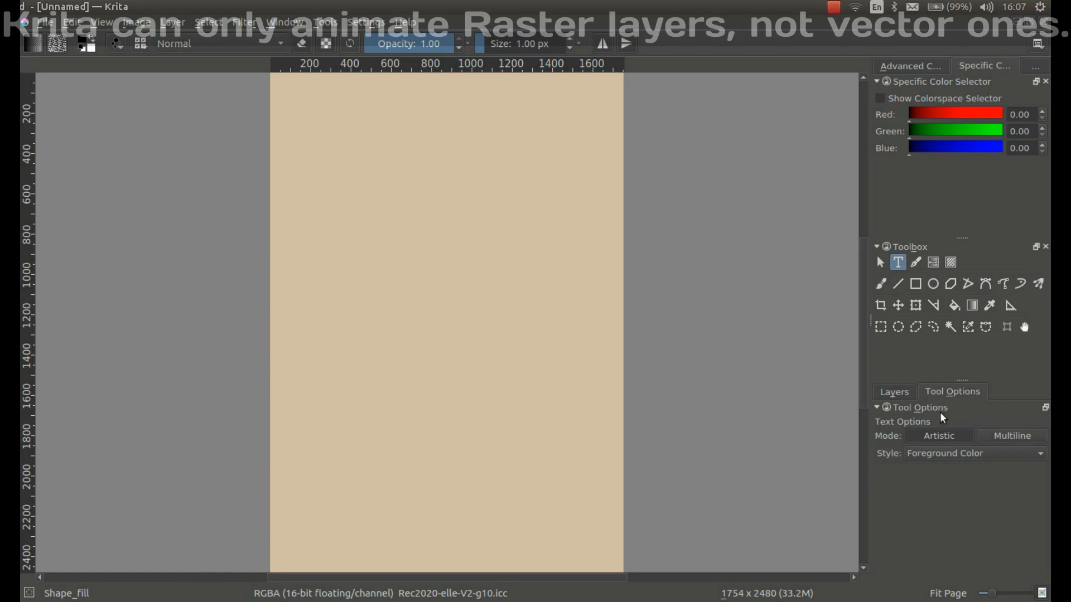
{"action": "left_click", "coordinate": [998, 439]}
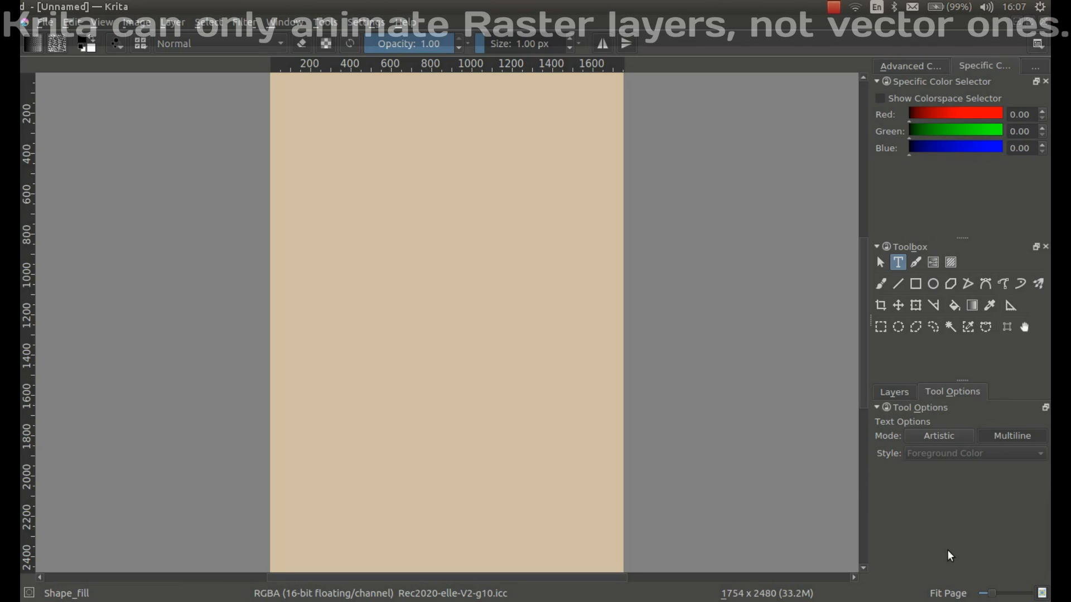
{"action": "left_click_drag", "start_coordinate": [302, 145], "coordinate": [586, 227]}
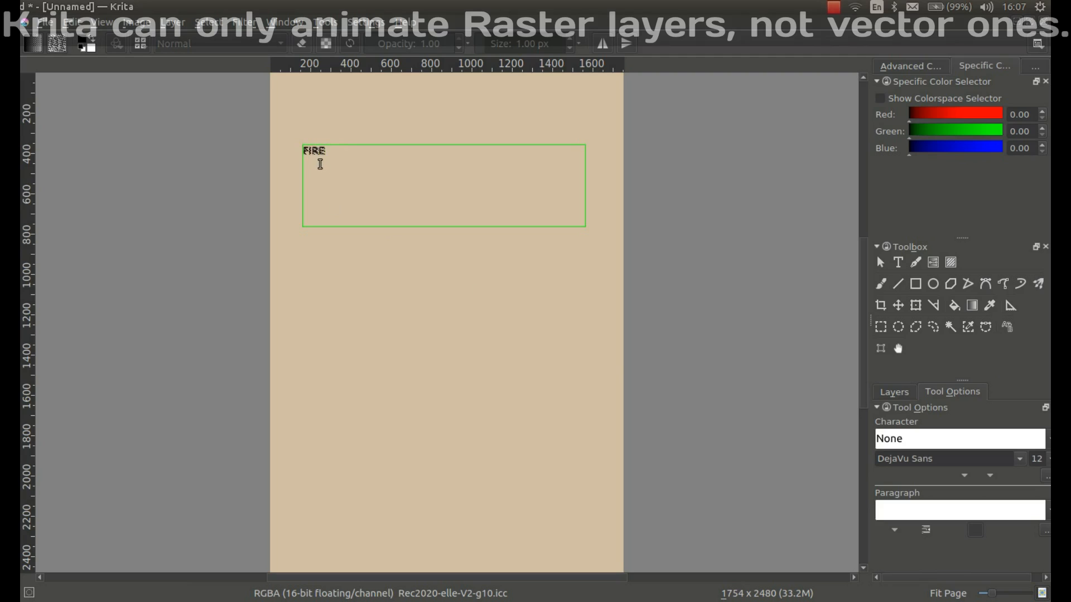
- Select the word FIRE and set its font to Days One at size 72
{"action": "left_click_drag", "start_coordinate": [893, 578], "coordinate": [924, 582]}
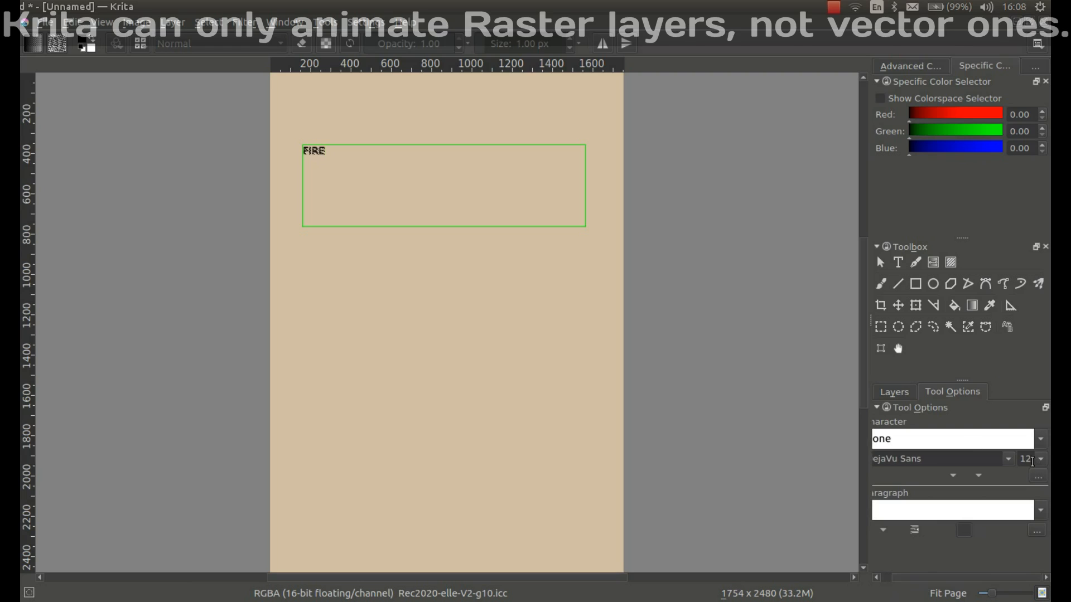
{"action": "key", "text": "shift+Left"}
{"action": "left_click", "coordinate": [1040, 460]}
{"action": "left_click", "coordinate": [1028, 569]}
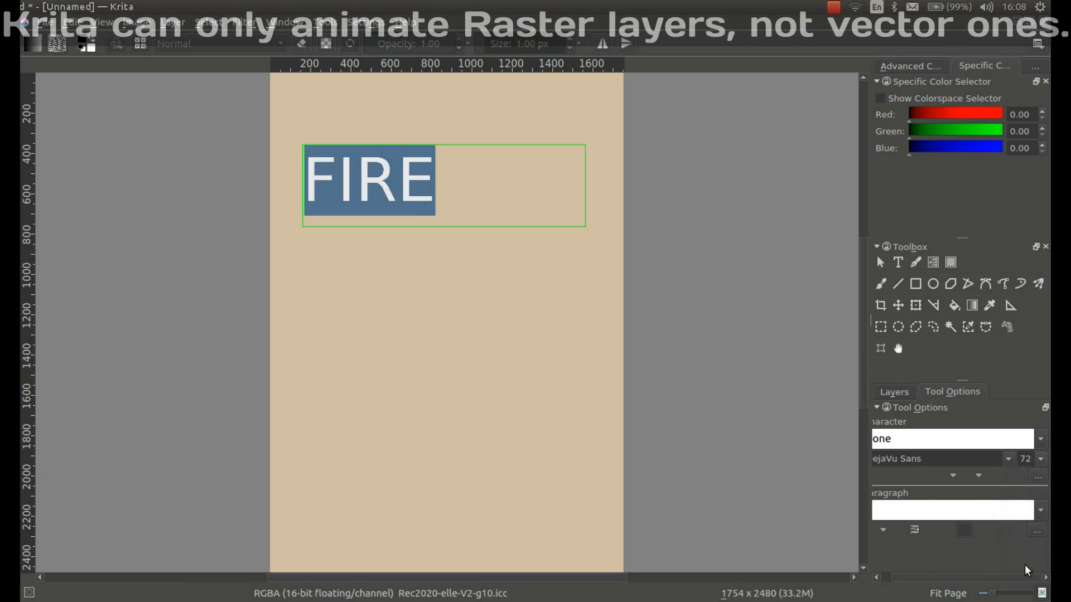
{"action": "left_click", "coordinate": [1007, 459]}
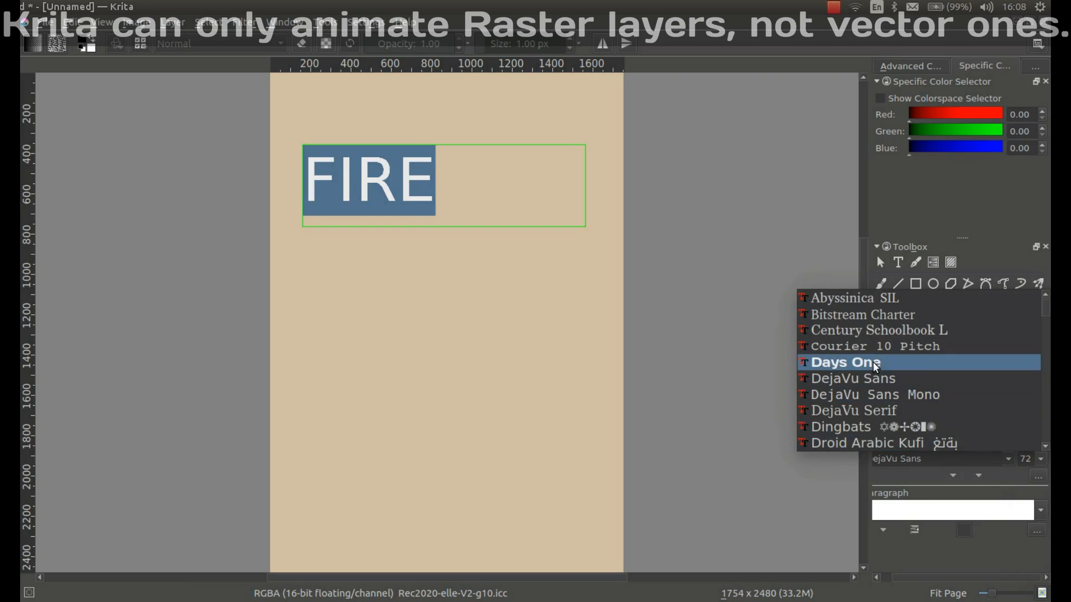
{"action": "left_click", "coordinate": [912, 363]}
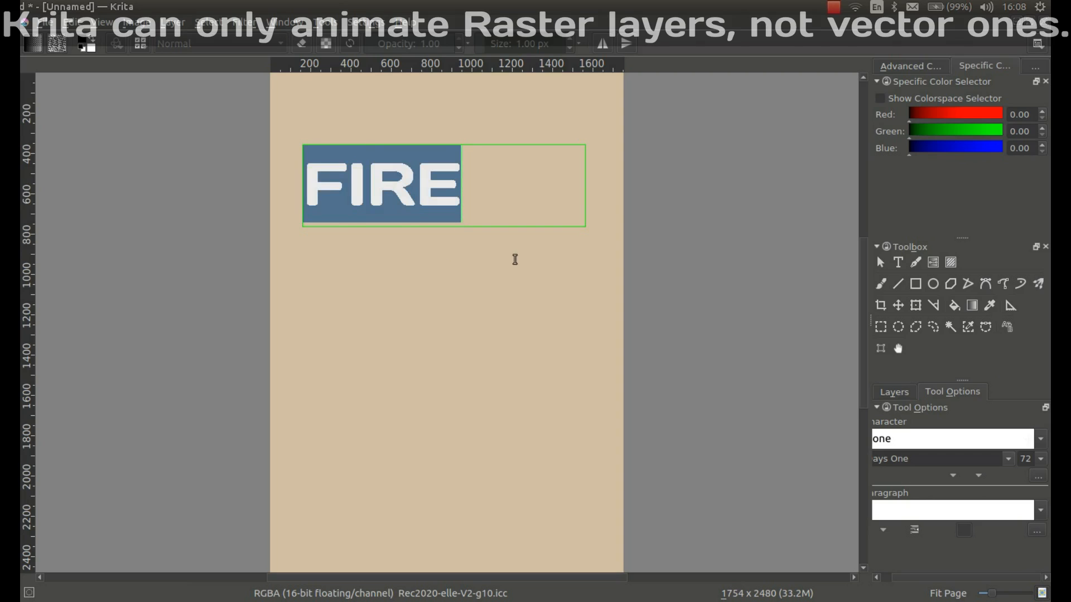
- Deselect the FIRE characters and move the text box to about X 420 px, Y 785 px
{"action": "left_click", "coordinate": [880, 262]}
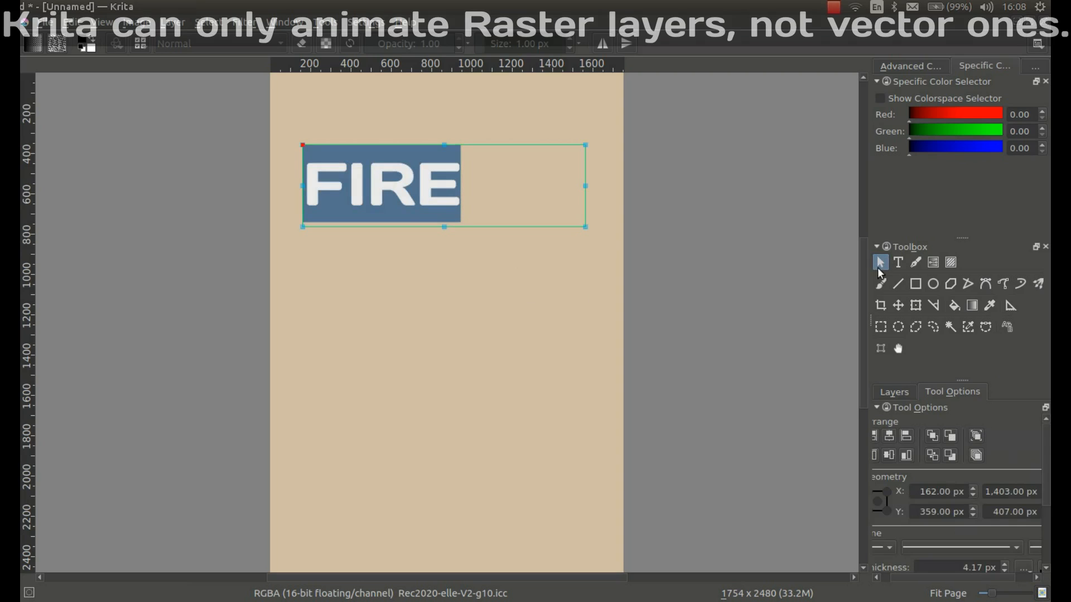
{"action": "left_click", "coordinate": [896, 264]}
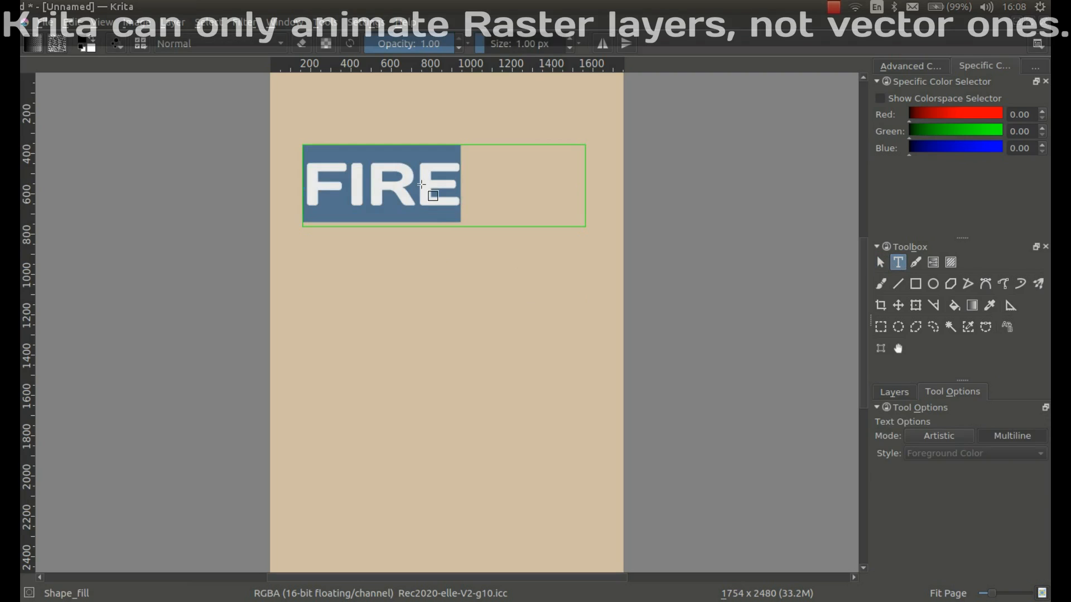
{"action": "left_click", "coordinate": [422, 185]}
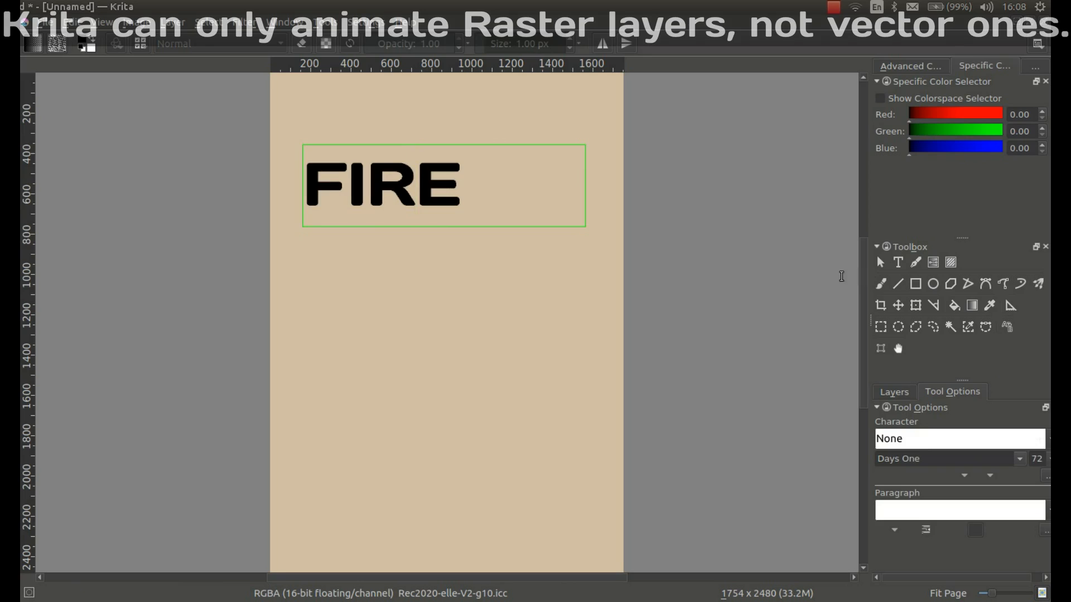
{"action": "left_click", "coordinate": [880, 262]}
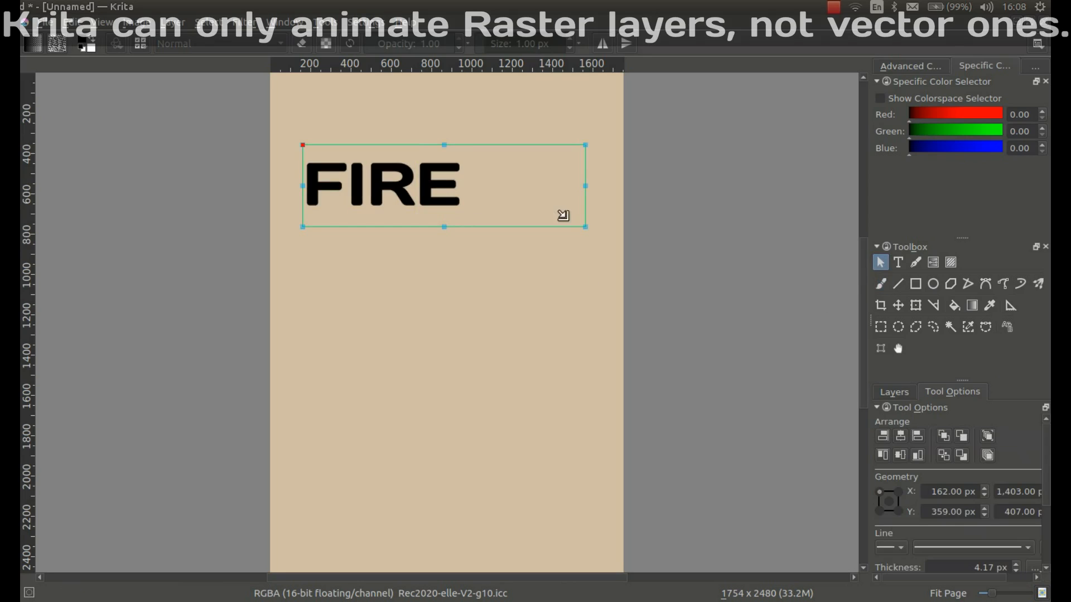
{"action": "left_click_drag", "start_coordinate": [390, 183], "coordinate": [441, 272]}
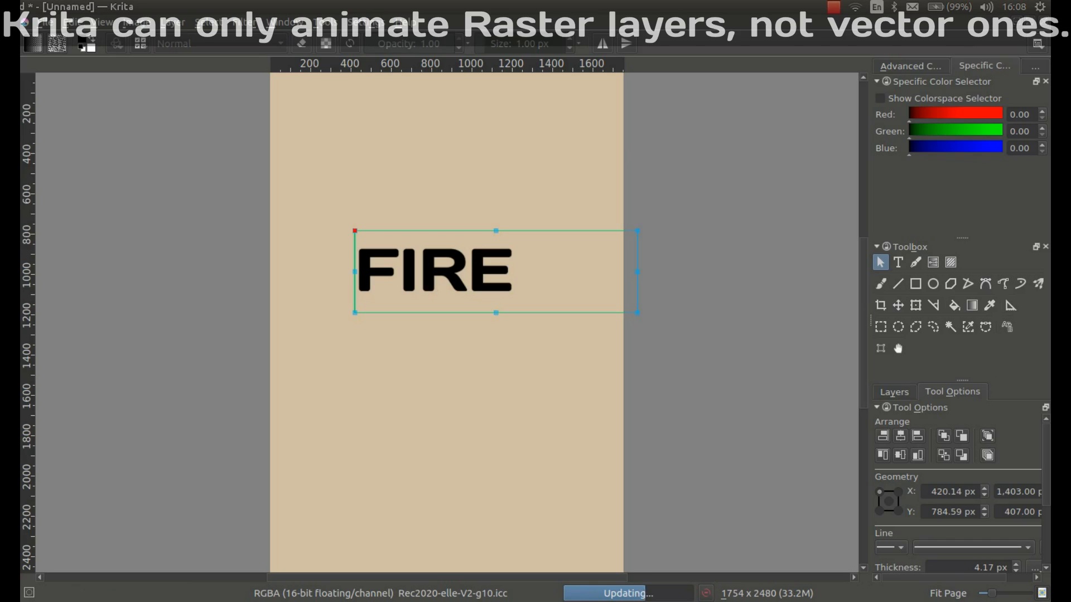
- Crop the image around the FIRE text to about 1085 by 855 px
{"action": "left_click", "coordinate": [881, 305]}
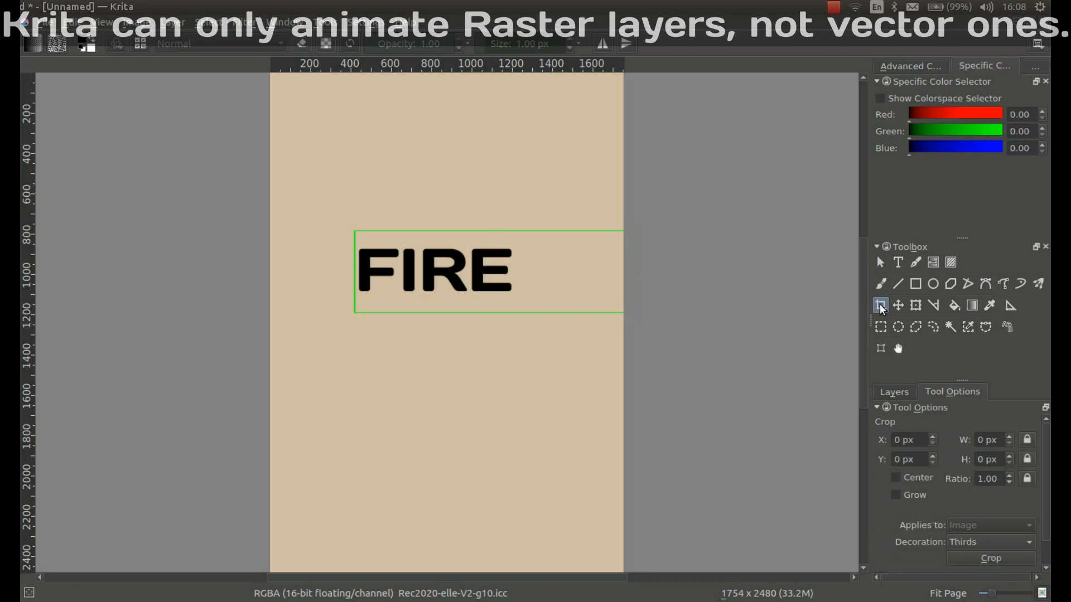
{"action": "left_click_drag", "start_coordinate": [306, 188], "coordinate": [580, 356]}
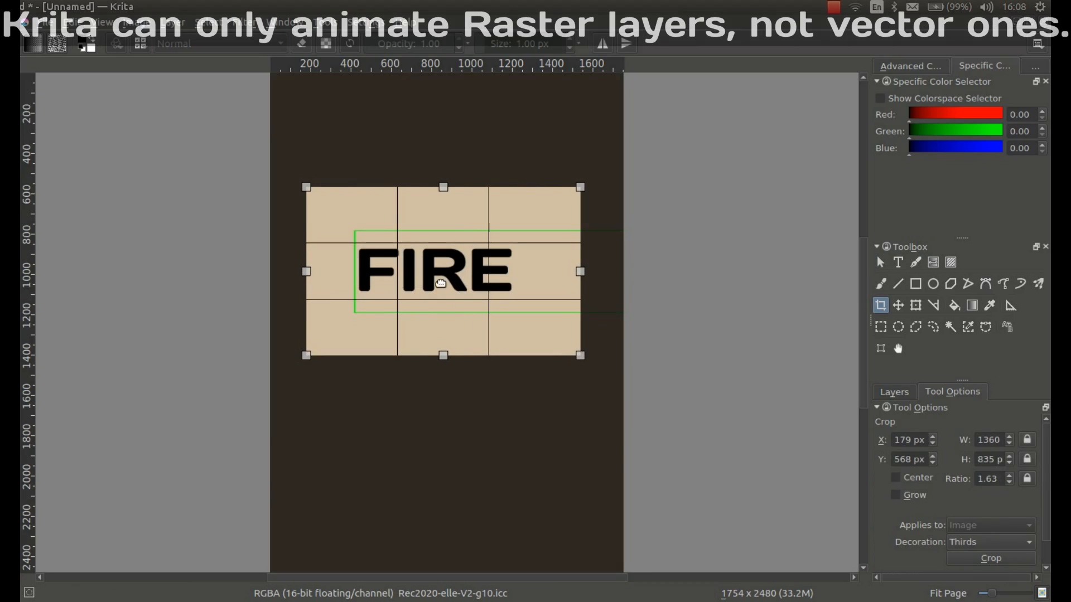
{"action": "left_click_drag", "start_coordinate": [443, 185], "coordinate": [445, 160]}
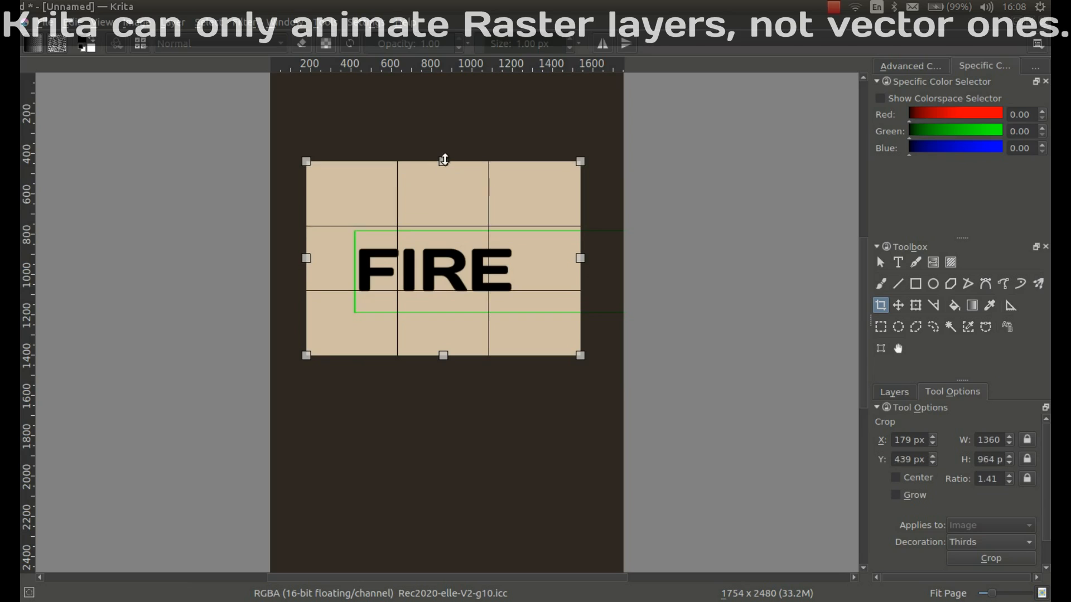
{"action": "left_click_drag", "start_coordinate": [306, 258], "coordinate": [332, 258]}
{"action": "left_click_drag", "start_coordinate": [581, 256], "coordinate": [550, 257]}
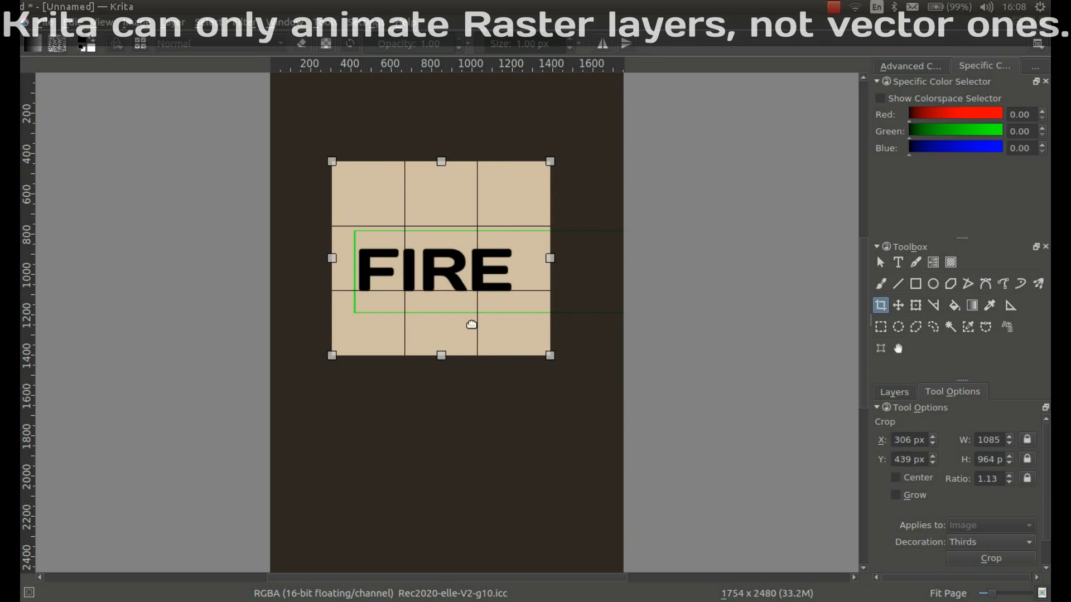
{"action": "left_click_drag", "start_coordinate": [441, 355], "coordinate": [441, 333]}
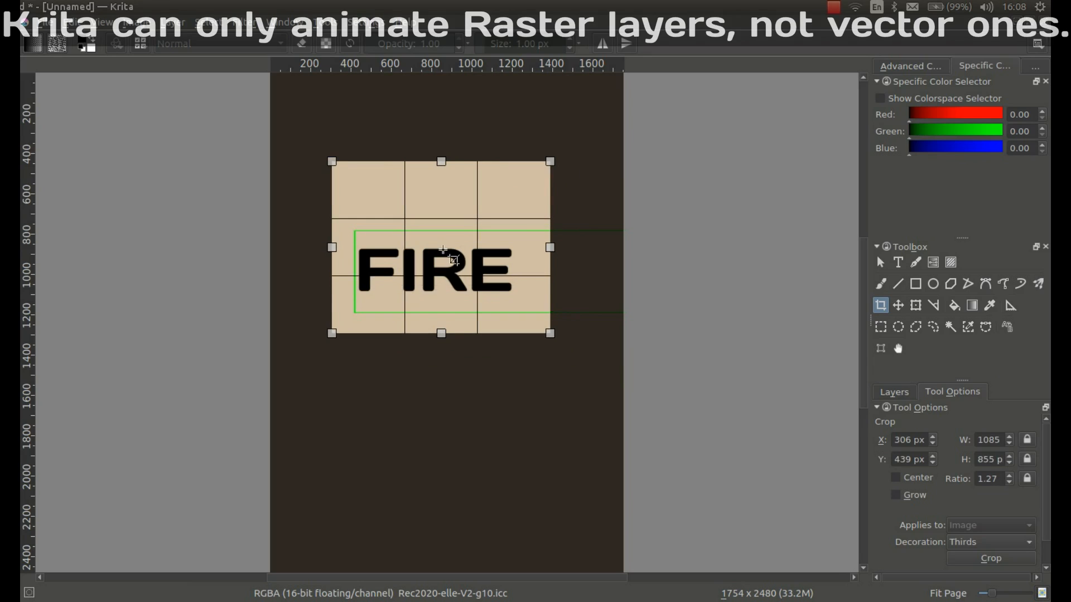
{"action": "double_click", "coordinate": [443, 250]}
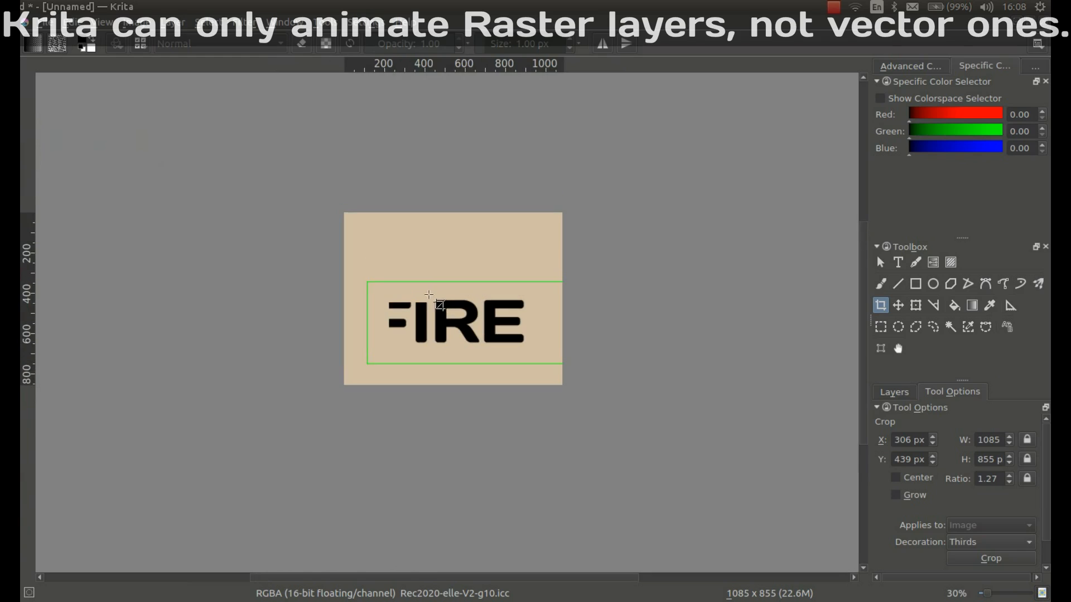
- Narrow the FIRE text box from its right side to a width of about 889 px so it fits the canvas
{"action": "scroll", "coordinate": [431, 296], "scroll_direction": "up", "scroll_amount": 3}
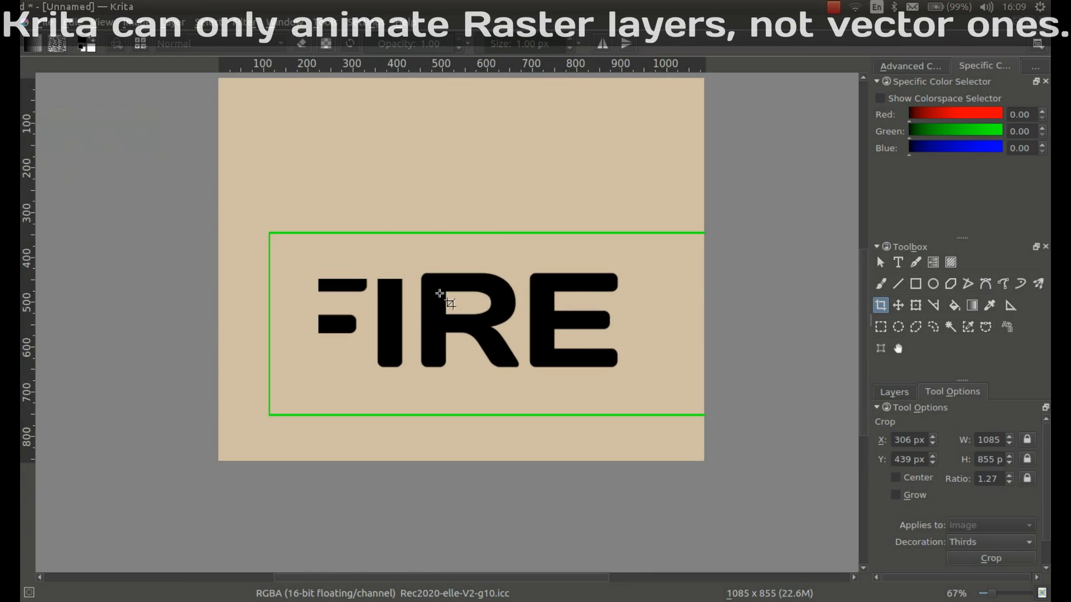
{"action": "left_click", "coordinate": [880, 262]}
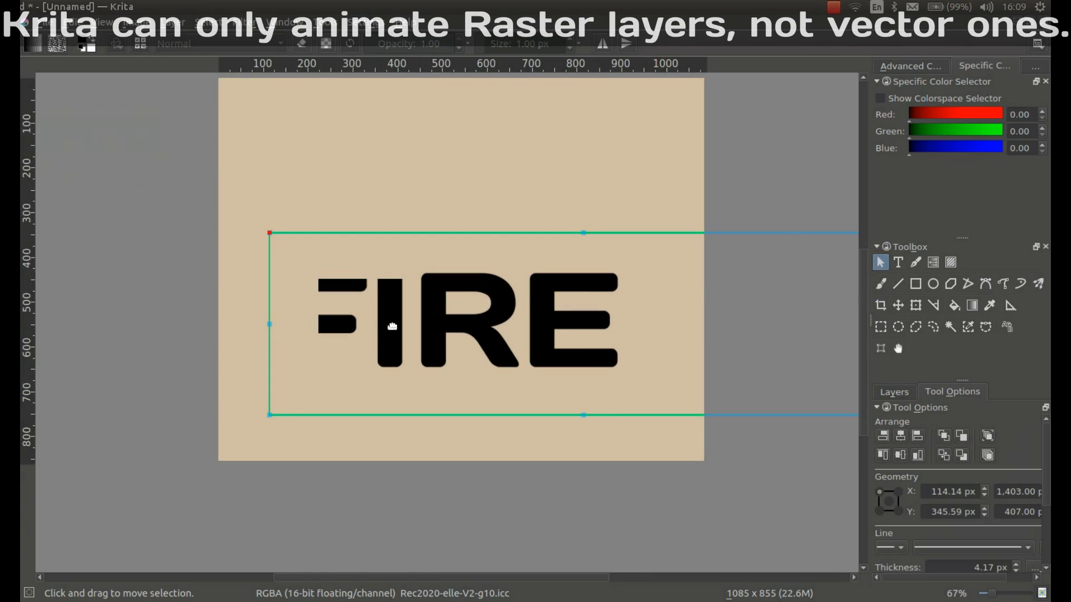
{"action": "left_click_drag", "start_coordinate": [547, 577], "coordinate": [640, 578]}
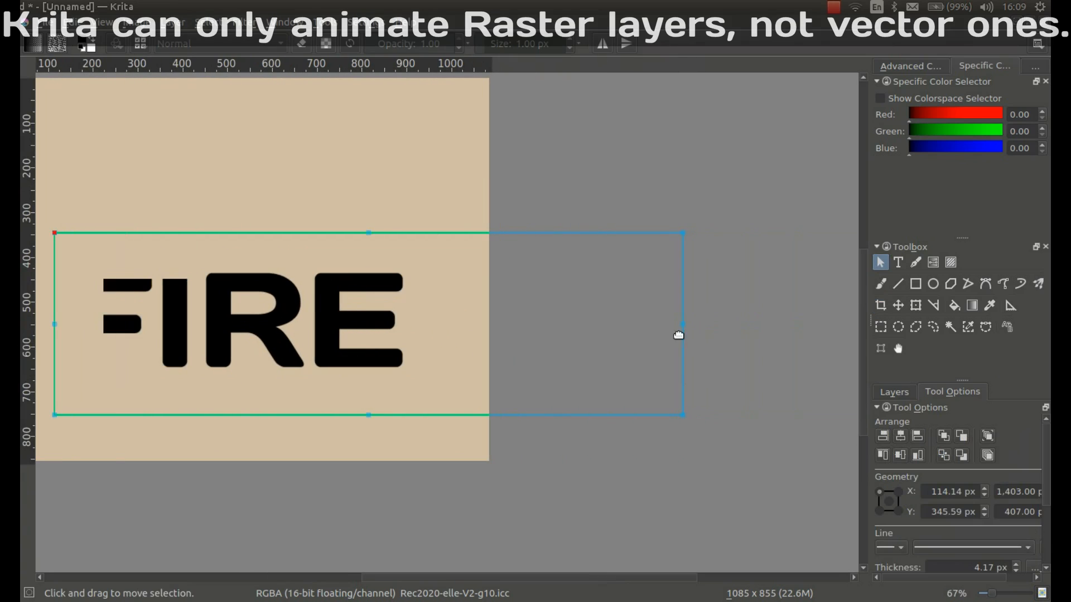
{"action": "left_click_drag", "start_coordinate": [684, 322], "coordinate": [453, 324]}
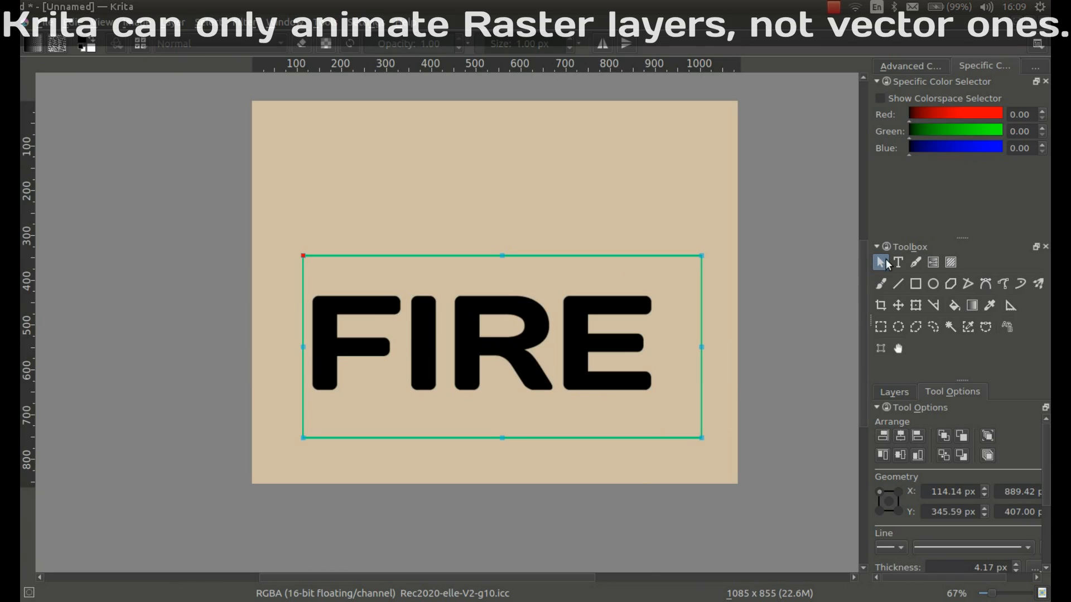
- Activate the Freehand Brush tool and load the Animation workspace
{"action": "left_click", "coordinate": [880, 284]}
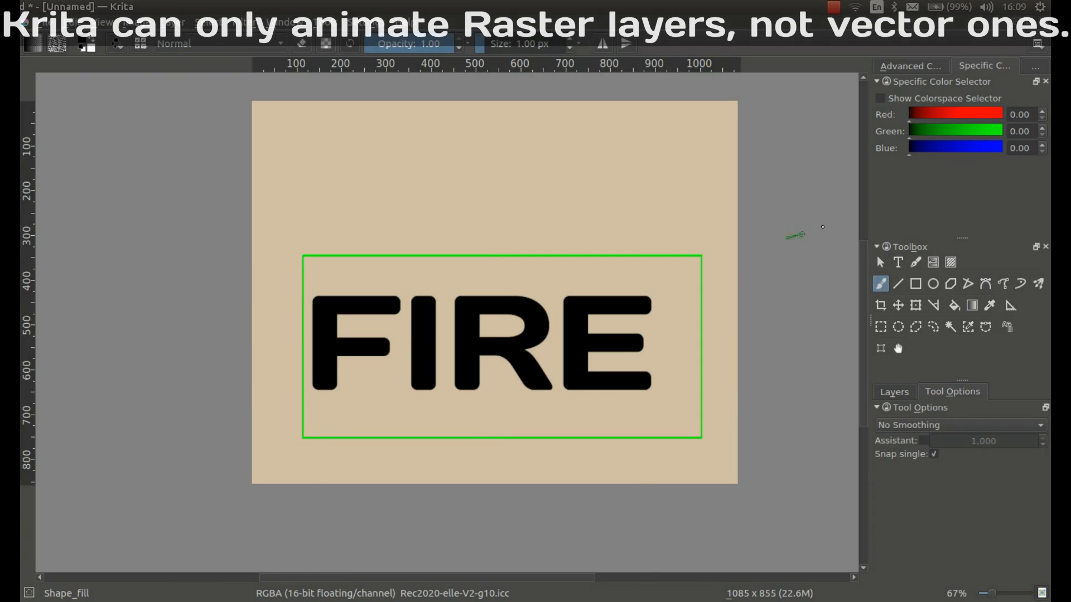
{"action": "left_click", "coordinate": [1037, 44]}
{"action": "left_click", "coordinate": [1037, 45]}
{"action": "left_click", "coordinate": [1036, 43]}
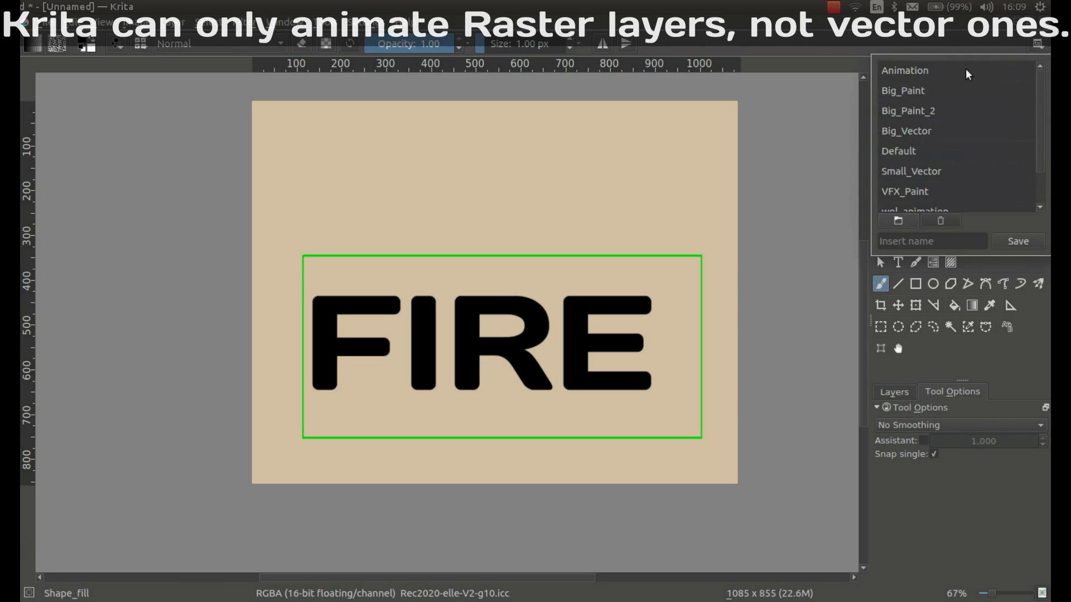
{"action": "left_click", "coordinate": [899, 72]}
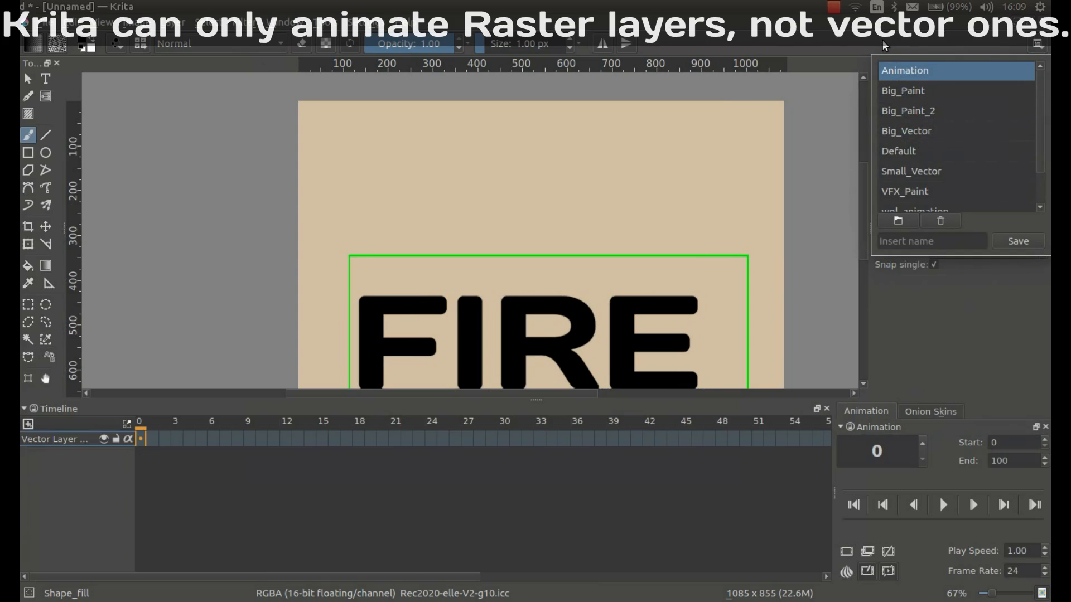
{"action": "left_click", "coordinate": [882, 41]}
{"action": "left_click_drag", "start_coordinate": [445, 303], "coordinate": [375, 227]}
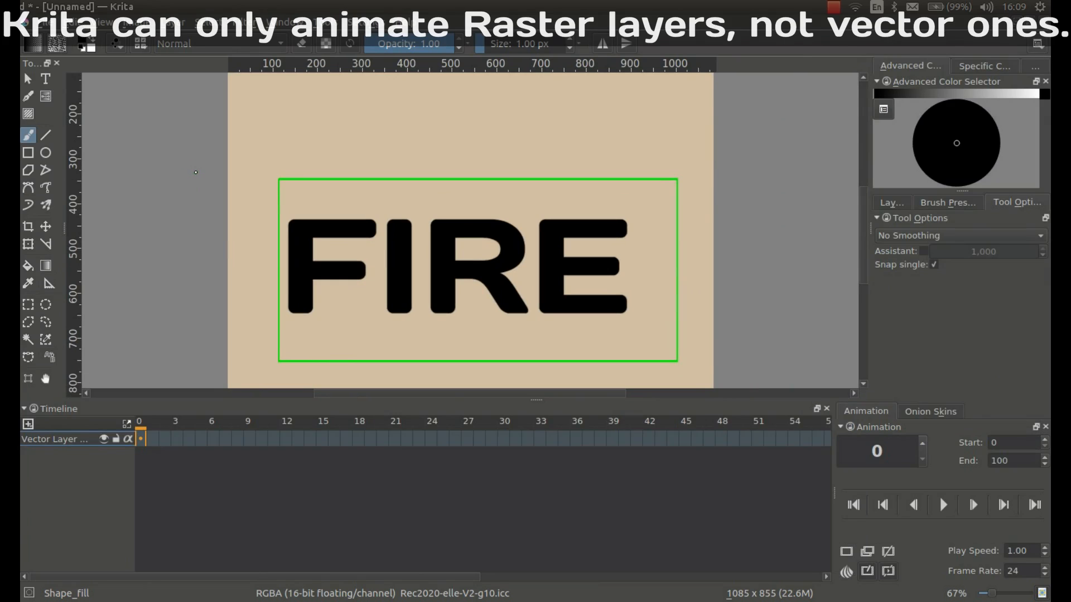
- Save the document as a Krita document named Fire in the build folder
{"action": "key", "text": "ctrl+s"}
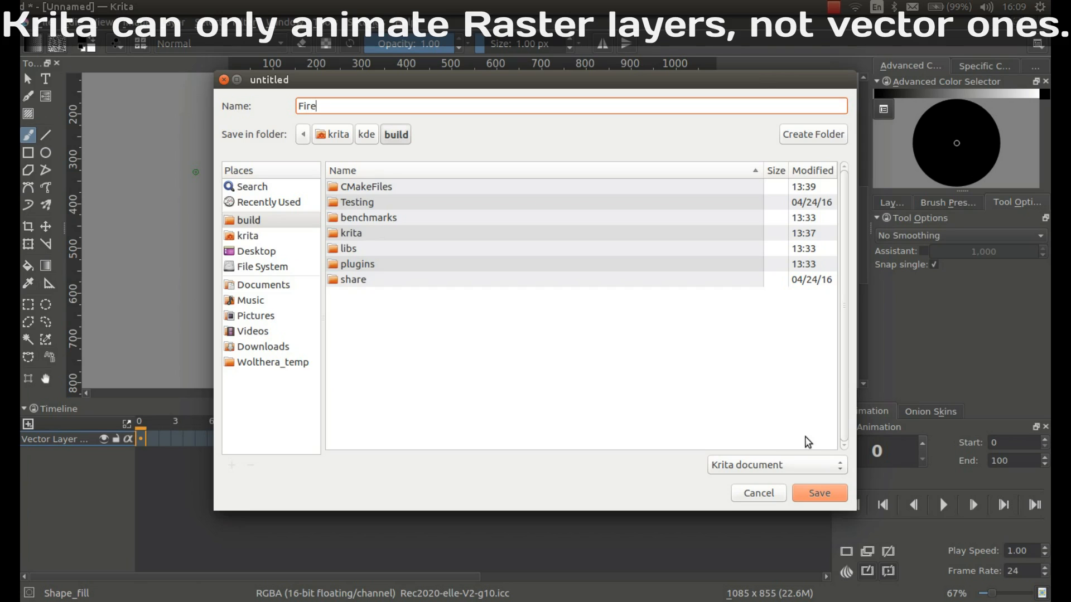
{"action": "left_click", "coordinate": [807, 486]}
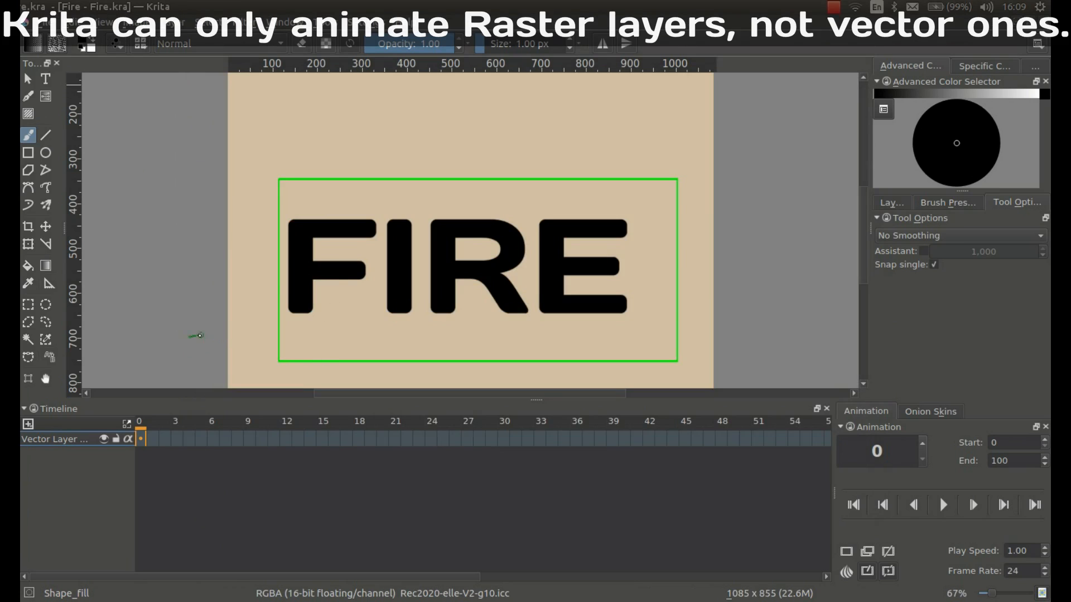
- Put the FIRE vector layer into a new group and add an empty paint layer above it inside the group
{"action": "left_click", "coordinate": [891, 204]}
{"action": "right_click", "coordinate": [945, 268]}
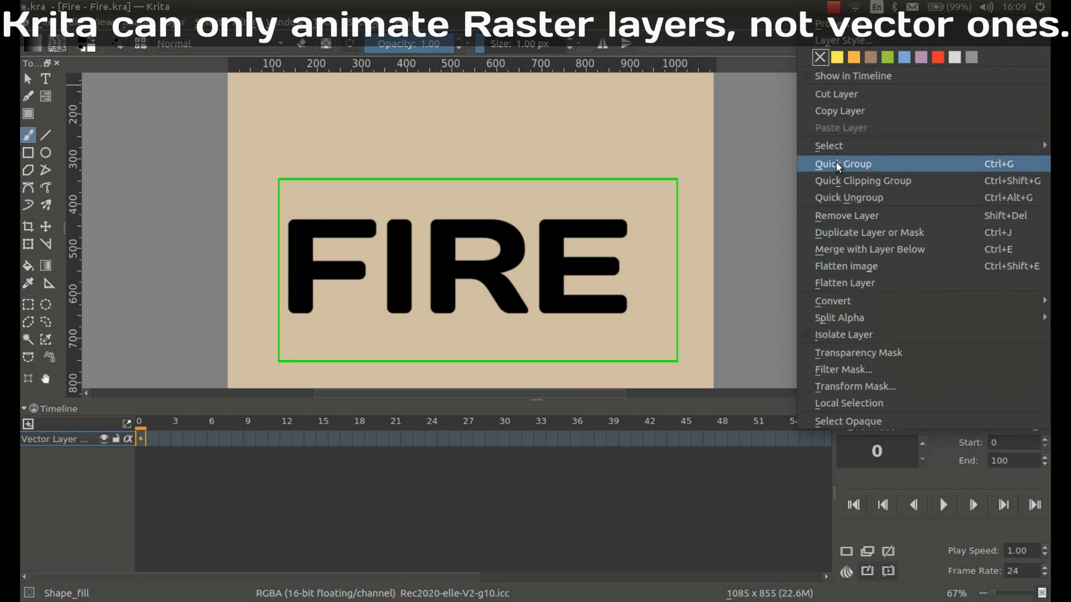
{"action": "left_click", "coordinate": [836, 163]}
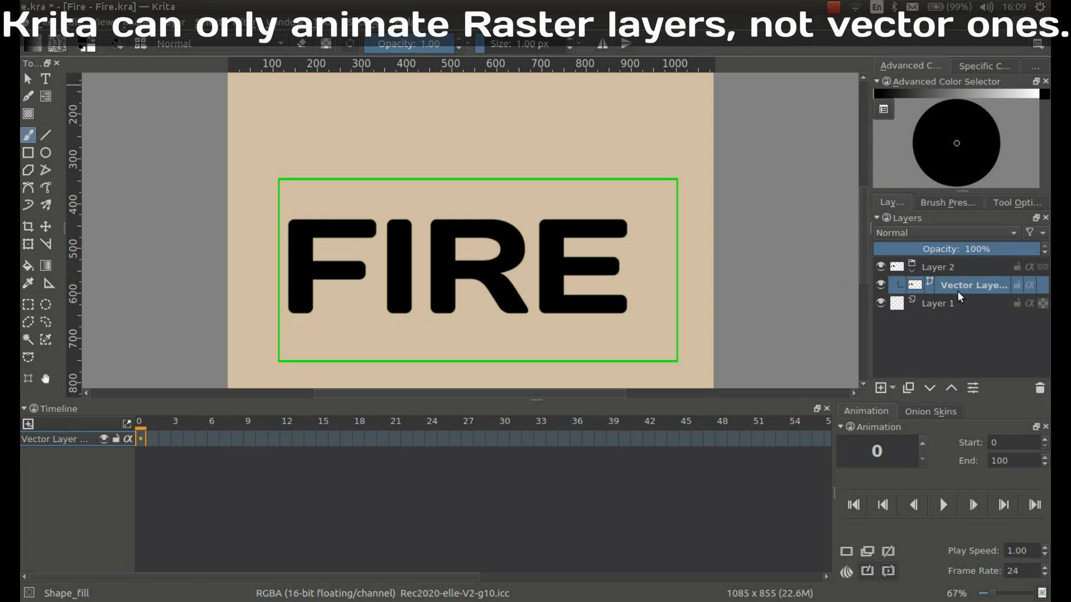
{"action": "left_click", "coordinate": [881, 388]}
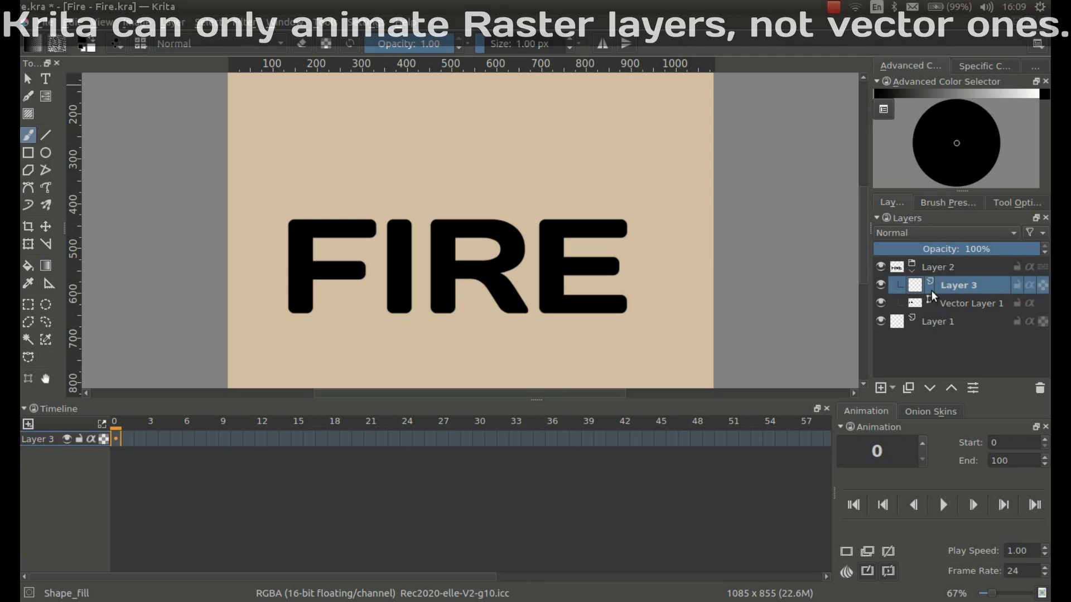
- Set the foreground colour to a saturated orange-red of medium lightness
{"action": "left_click", "coordinate": [960, 92]}
{"action": "left_click", "coordinate": [910, 145]}
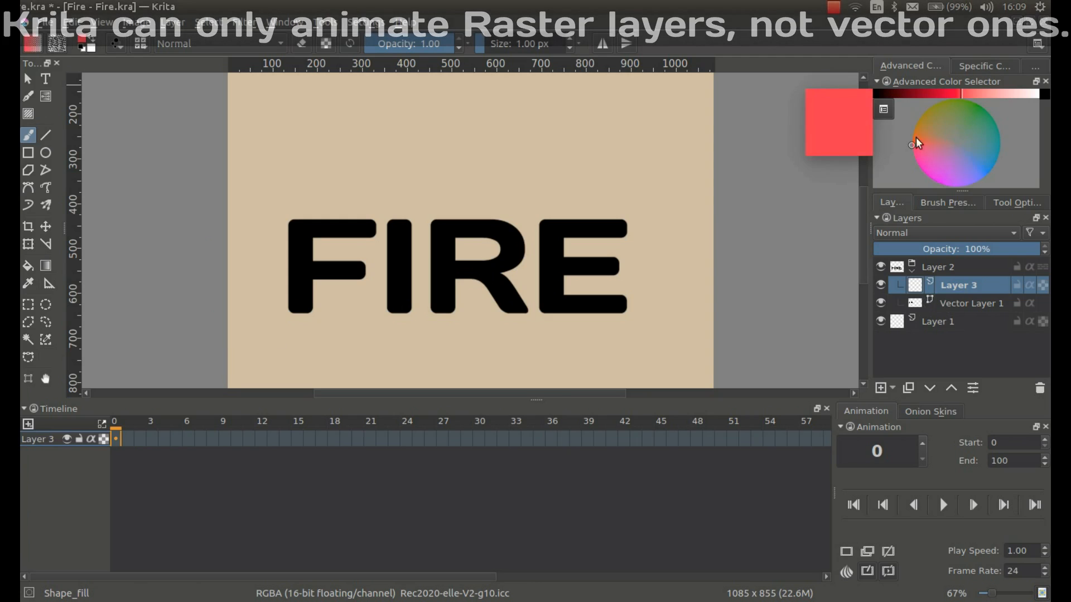
{"action": "left_click_drag", "start_coordinate": [915, 146], "coordinate": [913, 143]}
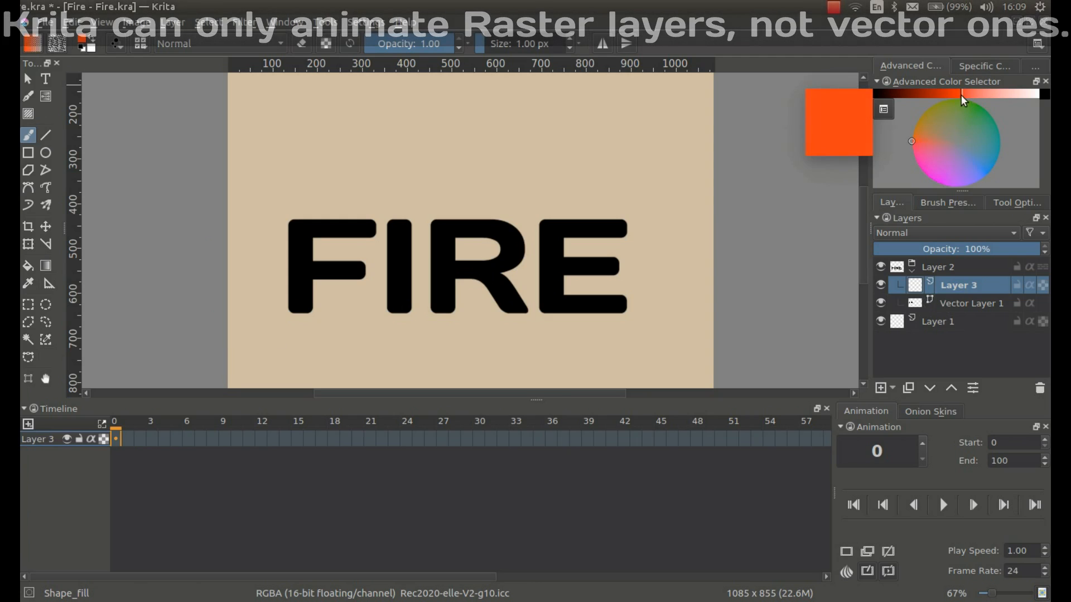
- Try an orange-red freehand stroke above the letters with the Shape_fill brush and undo it
{"action": "mouse_move", "coordinate": [346, 132]}
{"action": "left_mouse_down"}
{"action": "mouse_move", "coordinate": [446, 189]}
{"action": "mouse_move", "coordinate": [291, 115]}
{"action": "left_mouse_up"}
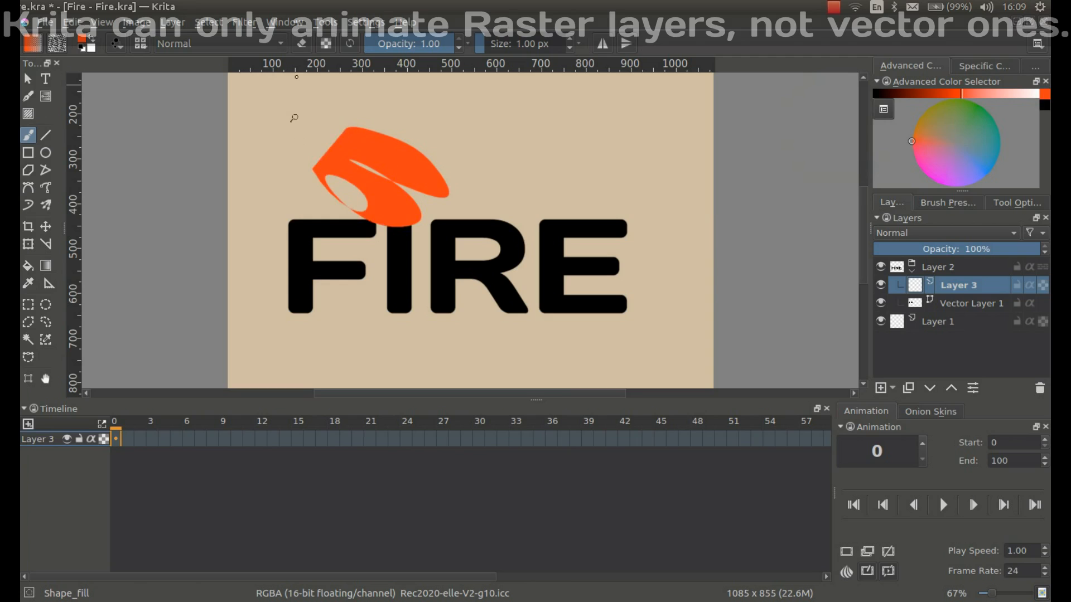
{"action": "key", "text": "ctrl+z"}
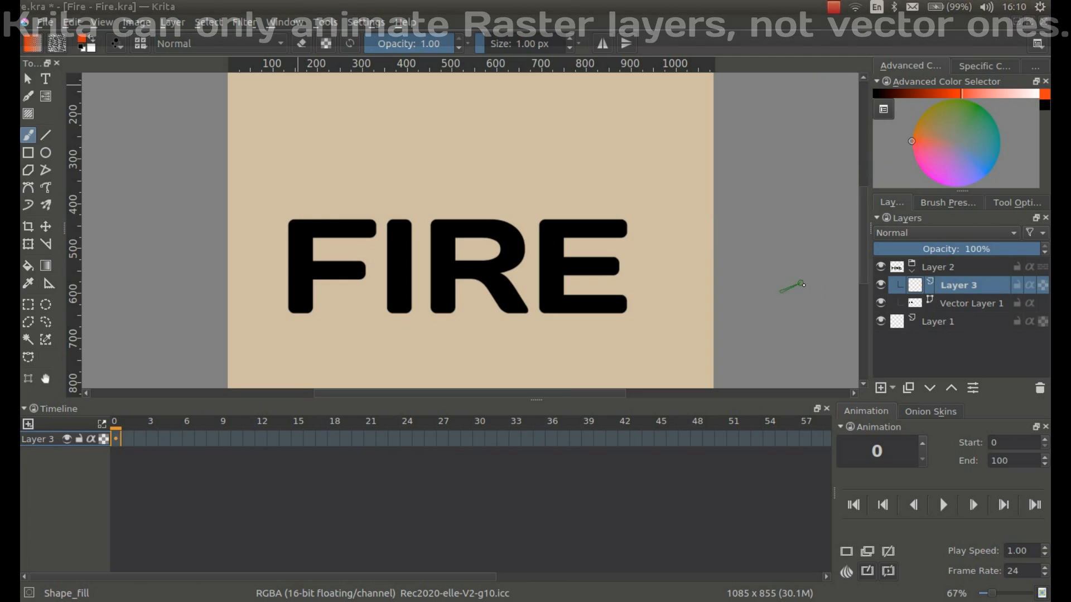
- Choose the Basic_tip_default brush preset for the Freehand Brush
{"action": "left_click", "coordinate": [140, 43]}
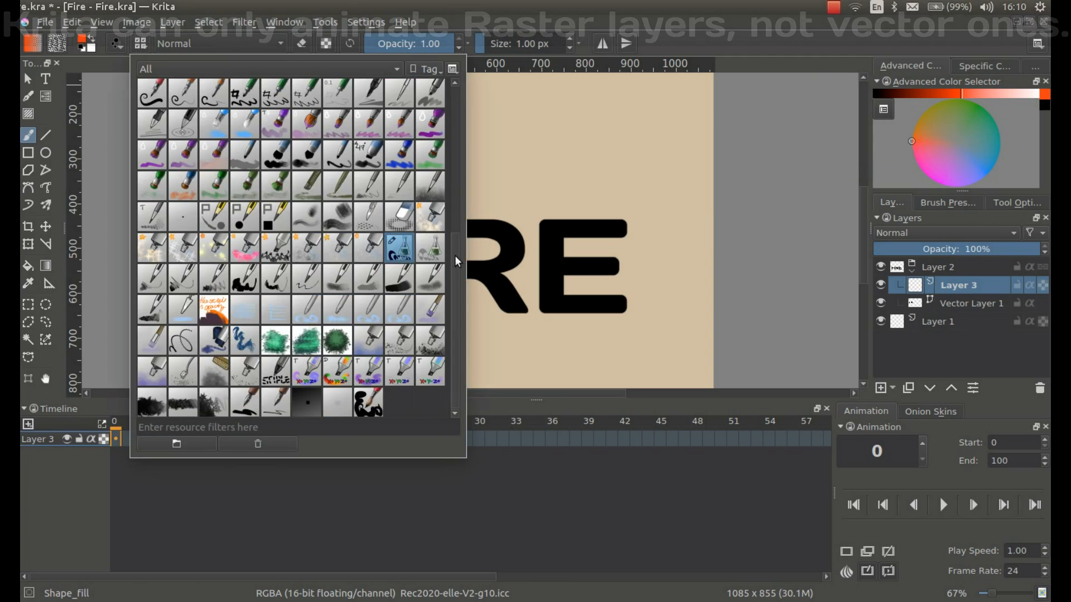
{"action": "left_click_drag", "start_coordinate": [454, 256], "coordinate": [460, 94]}
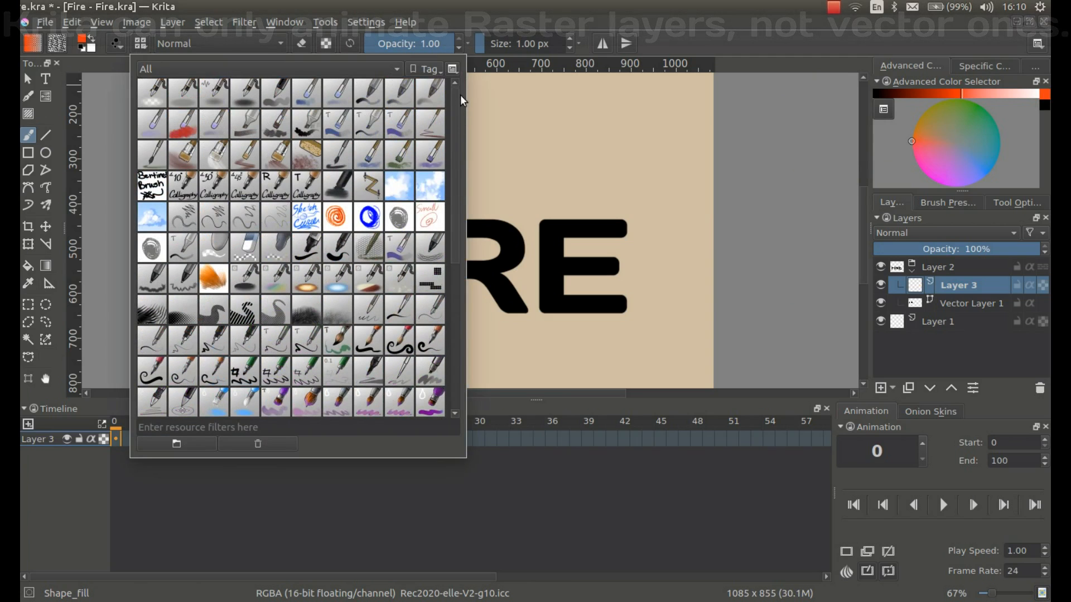
{"action": "left_click", "coordinate": [365, 91]}
{"action": "left_click", "coordinate": [138, 43]}
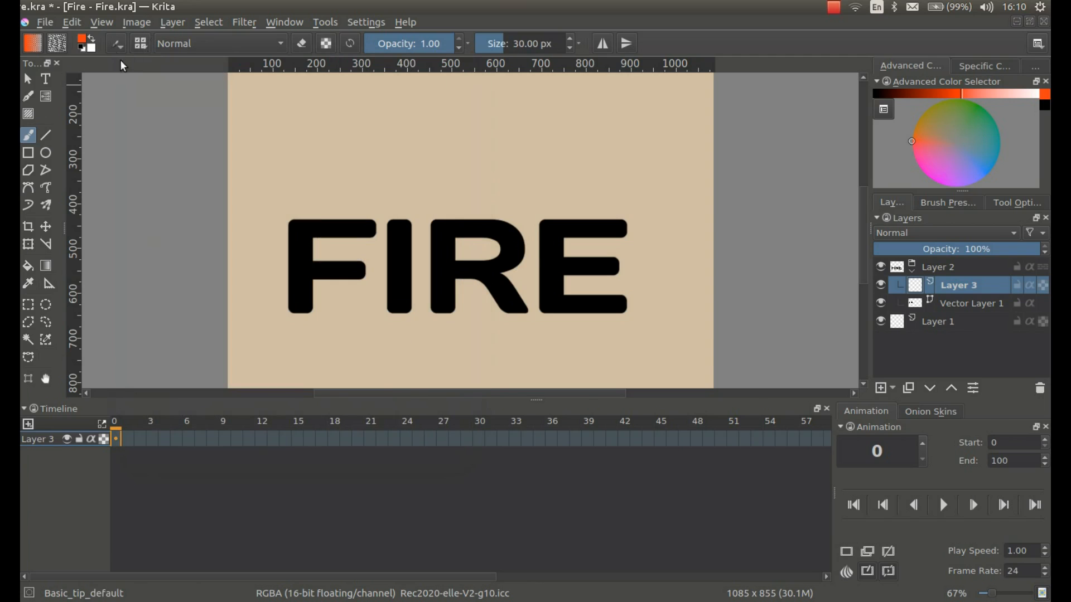
- Disable the pen settings for Opacity in the brush editor and compare scratchpad strokes made with and without them
{"action": "left_click", "coordinate": [116, 44]}
{"action": "mouse_move", "coordinate": [849, 262]}
{"action": "left_mouse_down"}
{"action": "mouse_move", "coordinate": [915, 357]}
{"action": "mouse_move", "coordinate": [830, 332]}
{"action": "mouse_move", "coordinate": [831, 385]}
{"action": "left_mouse_up"}
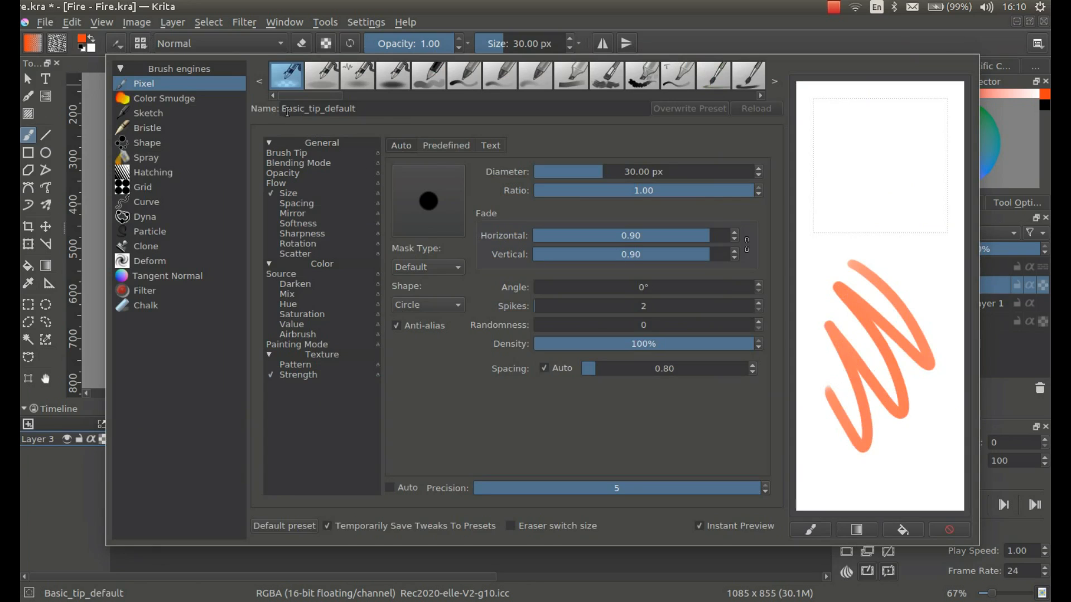
{"action": "mouse_move", "coordinate": [910, 285]}
{"action": "left_mouse_down"}
{"action": "mouse_move", "coordinate": [870, 320]}
{"action": "mouse_move", "coordinate": [889, 260]}
{"action": "left_mouse_up"}
{"action": "left_click", "coordinate": [317, 175]}
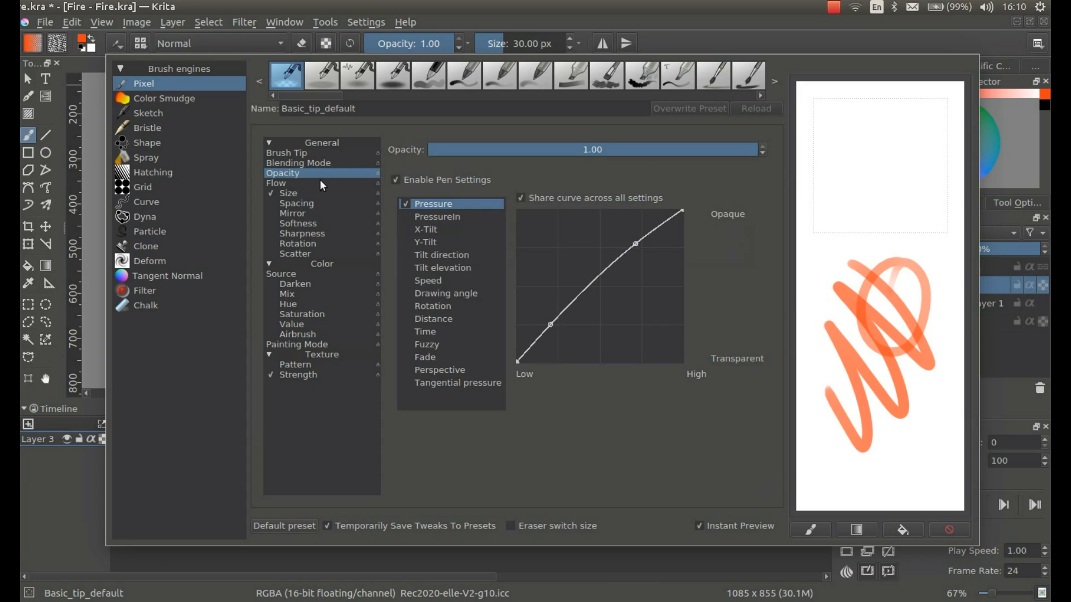
{"action": "left_click", "coordinate": [395, 179]}
{"action": "mouse_move", "coordinate": [859, 152]}
{"action": "left_mouse_down"}
{"action": "mouse_move", "coordinate": [944, 267]}
{"action": "mouse_move", "coordinate": [818, 190]}
{"action": "mouse_move", "coordinate": [892, 332]}
{"action": "left_mouse_up"}
- Enable pen pressure for the brush's Flow and test it with strokes on a cleared scratchpad
{"action": "left_click", "coordinate": [284, 185]}
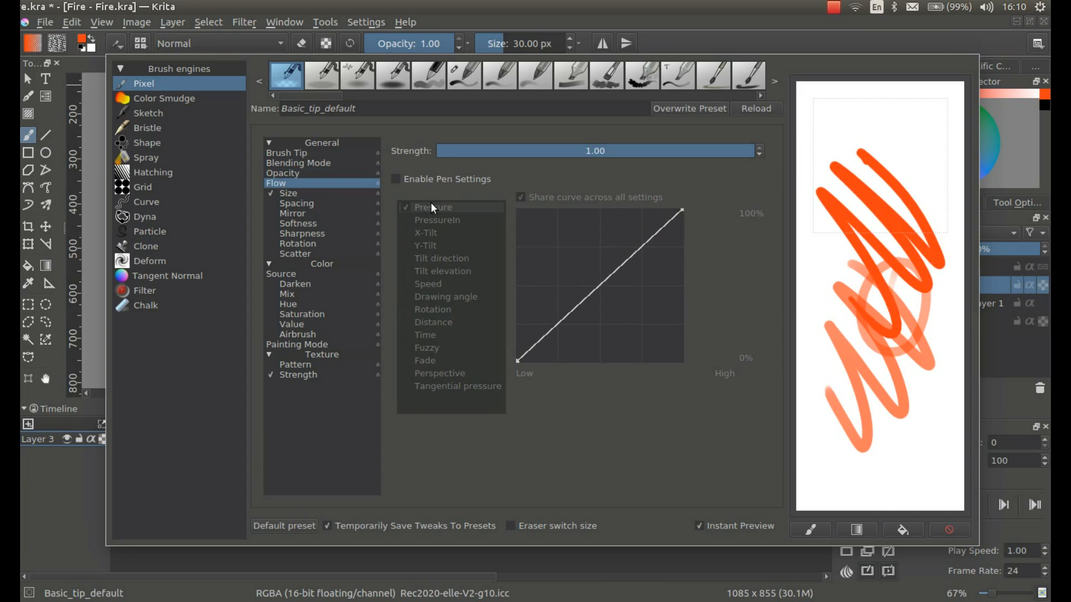
{"action": "left_click", "coordinate": [412, 181]}
{"action": "mouse_move", "coordinate": [887, 129]}
{"action": "left_mouse_down"}
{"action": "mouse_move", "coordinate": [935, 216]}
{"action": "mouse_move", "coordinate": [902, 282]}
{"action": "mouse_move", "coordinate": [806, 200]}
{"action": "left_mouse_up"}
{"action": "left_click", "coordinate": [954, 531]}
{"action": "mouse_move", "coordinate": [873, 304]}
{"action": "left_mouse_down"}
{"action": "mouse_move", "coordinate": [907, 355]}
{"action": "mouse_move", "coordinate": [875, 476]}
{"action": "mouse_move", "coordinate": [836, 453]}
{"action": "mouse_move", "coordinate": [917, 288]}
{"action": "mouse_move", "coordinate": [816, 294]}
{"action": "left_mouse_up"}
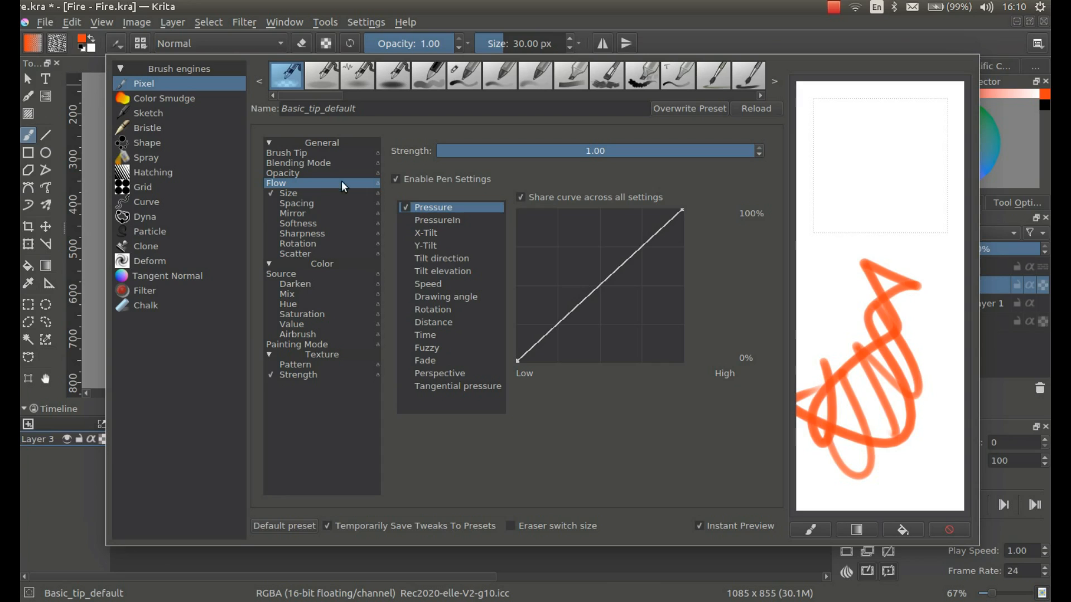
{"action": "mouse_move", "coordinate": [923, 431]}
{"action": "left_mouse_down"}
{"action": "mouse_move", "coordinate": [933, 388]}
{"action": "mouse_move", "coordinate": [916, 472]}
{"action": "mouse_move", "coordinate": [850, 464]}
{"action": "left_mouse_up"}
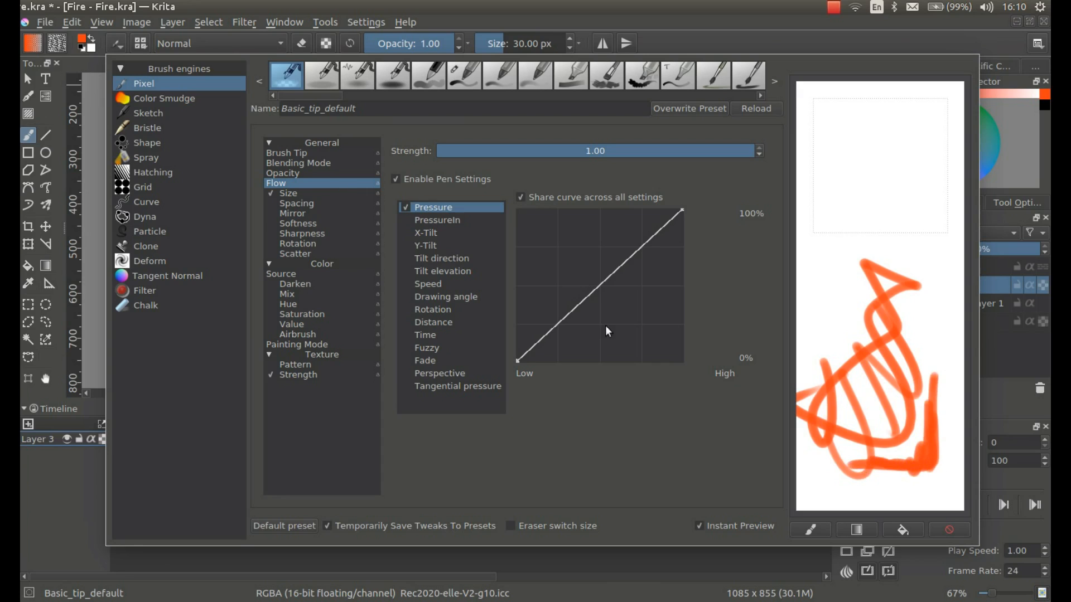
- Shape the brush's Size pressure curve into an S-curve with two inner points, testing it with scratchpad strokes
{"action": "left_click", "coordinate": [293, 192]}
{"action": "left_click_drag", "start_coordinate": [517, 304], "coordinate": [518, 361]}
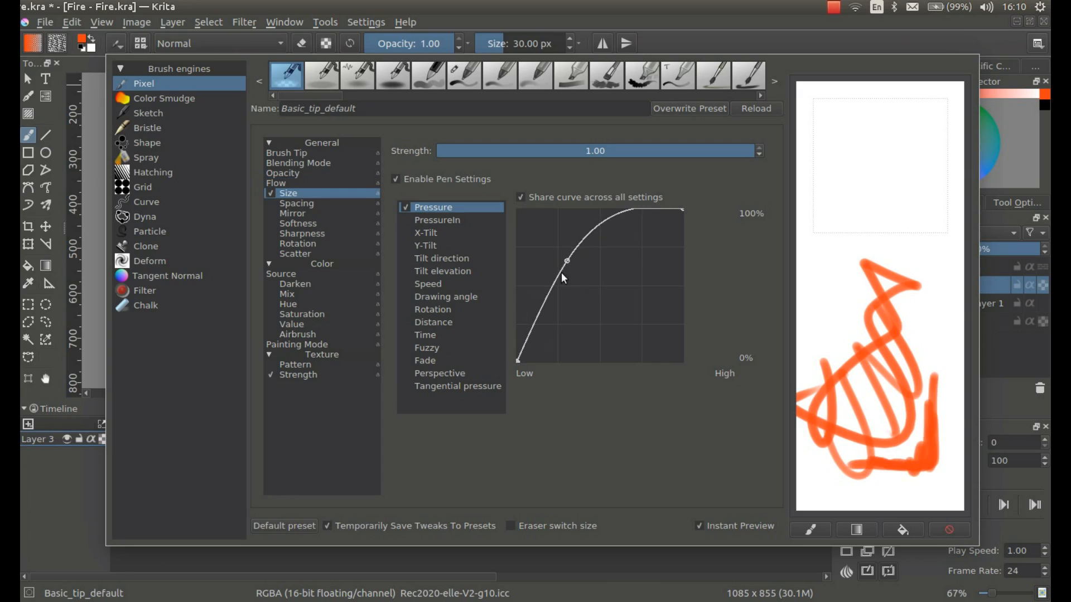
{"action": "mouse_move", "coordinate": [880, 194]}
{"action": "left_mouse_down"}
{"action": "mouse_move", "coordinate": [860, 311]}
{"action": "mouse_move", "coordinate": [825, 163]}
{"action": "mouse_move", "coordinate": [836, 216]}
{"action": "left_mouse_up"}
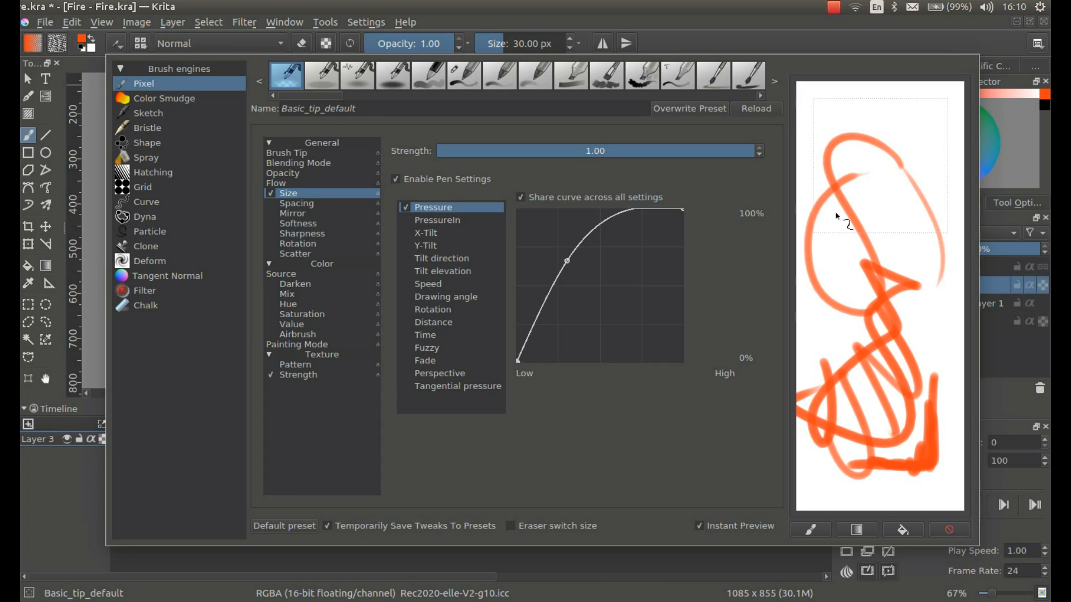
{"action": "left_click_drag", "start_coordinate": [568, 262], "coordinate": [562, 350]}
{"action": "mouse_move", "coordinate": [922, 134]}
{"action": "left_mouse_down"}
{"action": "mouse_move", "coordinate": [928, 214]}
{"action": "mouse_move", "coordinate": [894, 251]}
{"action": "mouse_move", "coordinate": [823, 209]}
{"action": "mouse_move", "coordinate": [905, 247]}
{"action": "mouse_move", "coordinate": [898, 333]}
{"action": "mouse_move", "coordinate": [843, 380]}
{"action": "left_mouse_up"}
{"action": "left_click_drag", "start_coordinate": [920, 155], "coordinate": [806, 308]}
{"action": "mouse_move", "coordinate": [886, 168]}
{"action": "left_mouse_down"}
{"action": "mouse_move", "coordinate": [837, 230]}
{"action": "mouse_move", "coordinate": [861, 387]}
{"action": "left_mouse_up"}
{"action": "left_click_drag", "start_coordinate": [635, 266], "coordinate": [623, 241]}
{"action": "left_click_drag", "start_coordinate": [562, 348], "coordinate": [566, 340]}
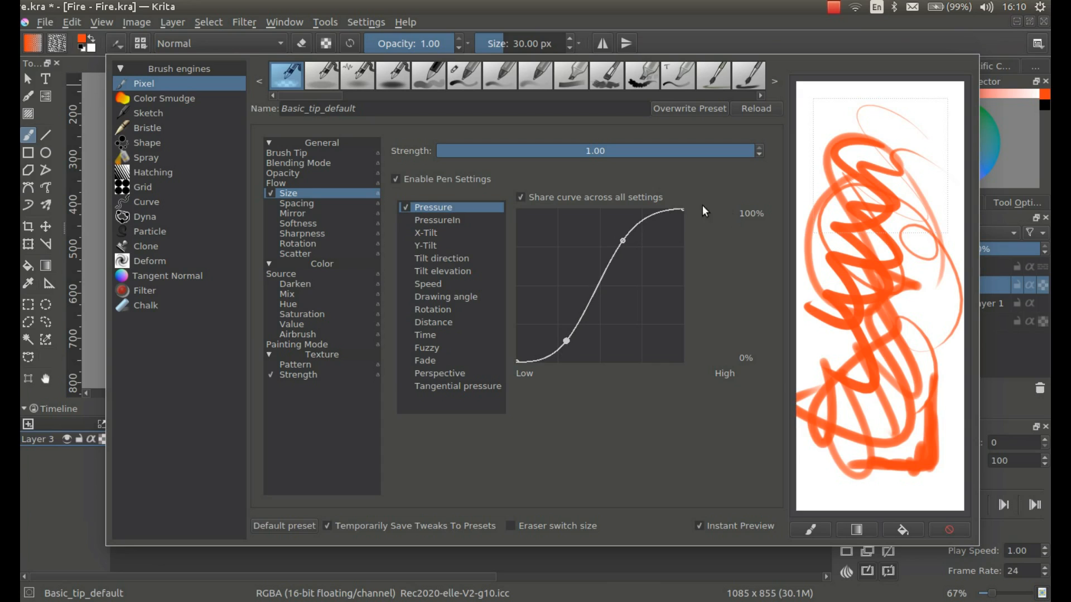
{"action": "left_click", "coordinate": [949, 531]}
{"action": "mouse_move", "coordinate": [892, 266]}
{"action": "left_mouse_down"}
{"action": "mouse_move", "coordinate": [884, 320]}
{"action": "mouse_move", "coordinate": [899, 452]}
{"action": "mouse_move", "coordinate": [831, 350]}
{"action": "left_mouse_up"}
{"action": "mouse_move", "coordinate": [868, 319]}
{"action": "left_mouse_down"}
{"action": "mouse_move", "coordinate": [932, 382]}
{"action": "mouse_move", "coordinate": [862, 415]}
{"action": "left_mouse_up"}
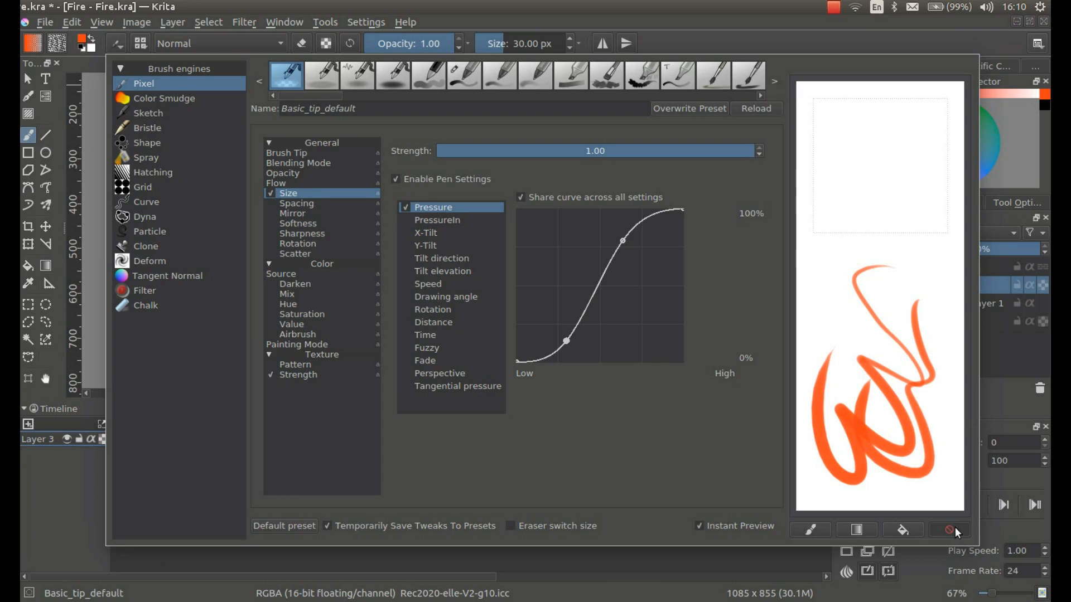
- Clear the scratchpad and draw a small flower bouquet inside its preview square as the preset icon
{"action": "left_click", "coordinate": [949, 531]}
{"action": "mouse_move", "coordinate": [899, 133]}
{"action": "left_mouse_down"}
{"action": "mouse_move", "coordinate": [904, 161]}
{"action": "mouse_move", "coordinate": [892, 168]}
{"action": "mouse_move", "coordinate": [892, 150]}
{"action": "mouse_move", "coordinate": [886, 165]}
{"action": "mouse_move", "coordinate": [889, 200]}
{"action": "mouse_move", "coordinate": [853, 183]}
{"action": "mouse_move", "coordinate": [857, 199]}
{"action": "mouse_move", "coordinate": [918, 201]}
{"action": "left_mouse_up"}
{"action": "left_click_drag", "start_coordinate": [908, 201], "coordinate": [920, 227]}
{"action": "left_click_drag", "start_coordinate": [863, 138], "coordinate": [885, 189]}
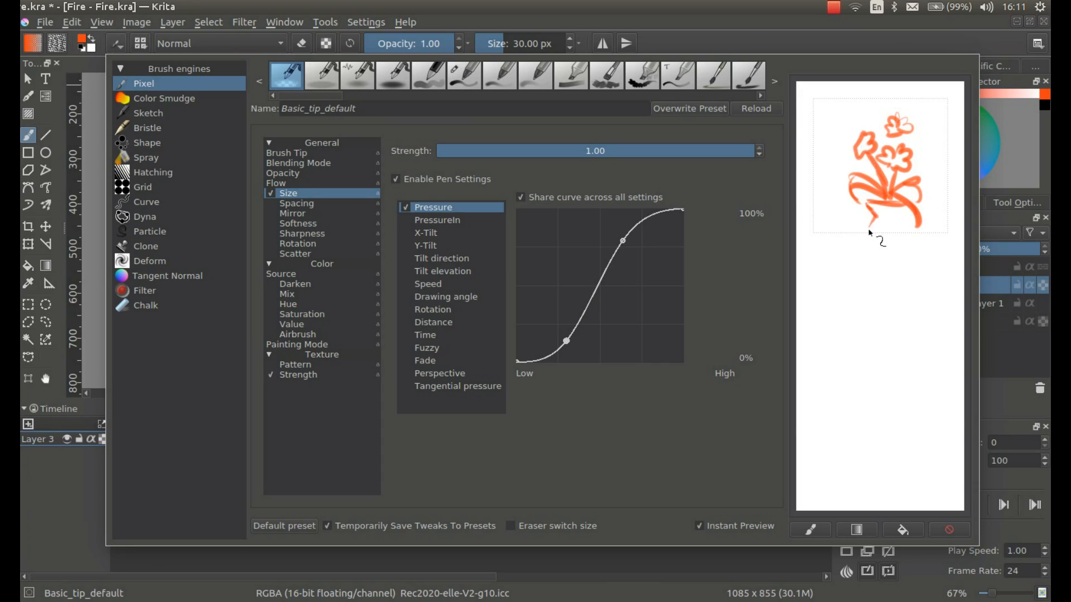
{"action": "left_click_drag", "start_coordinate": [902, 222], "coordinate": [917, 241]}
{"action": "mouse_move", "coordinate": [904, 155]}
{"action": "left_mouse_down"}
{"action": "mouse_move", "coordinate": [860, 146]}
{"action": "mouse_move", "coordinate": [903, 124]}
{"action": "mouse_move", "coordinate": [924, 150]}
{"action": "mouse_move", "coordinate": [910, 159]}
{"action": "mouse_move", "coordinate": [914, 137]}
{"action": "mouse_move", "coordinate": [901, 141]}
{"action": "mouse_move", "coordinate": [911, 135]}
{"action": "mouse_move", "coordinate": [916, 147]}
{"action": "mouse_move", "coordinate": [883, 140]}
{"action": "left_mouse_up"}
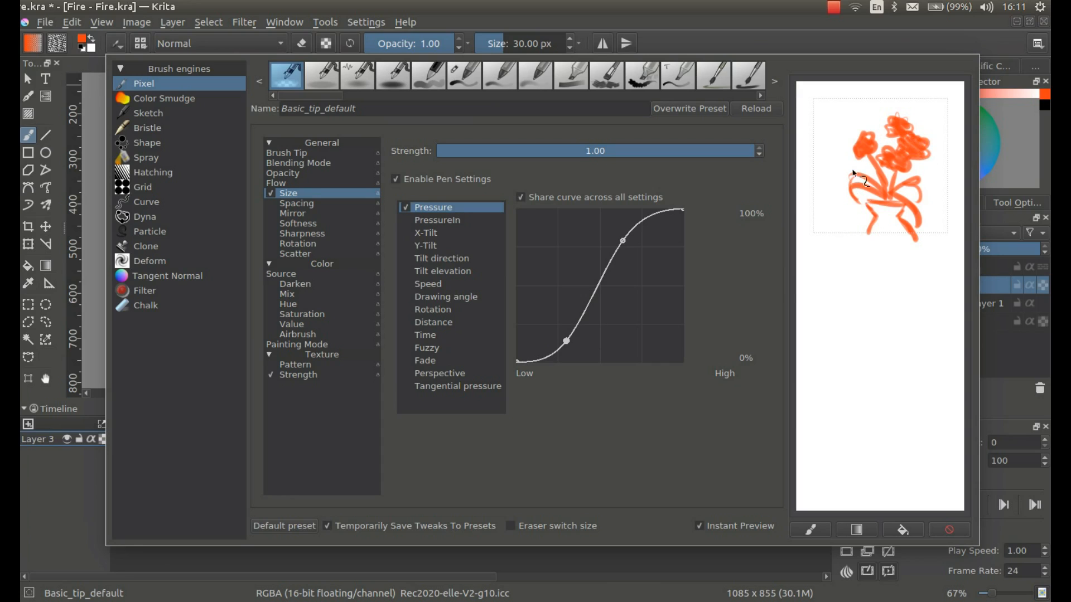
{"action": "mouse_move", "coordinate": [879, 138]}
{"action": "left_mouse_down"}
{"action": "mouse_move", "coordinate": [867, 134]}
{"action": "mouse_move", "coordinate": [895, 156]}
{"action": "mouse_move", "coordinate": [879, 156]}
{"action": "left_mouse_up"}
- Save the brush as a new preset named Basic_tip_sketching and close the brush editor
{"action": "left_click_drag", "start_coordinate": [360, 112], "coordinate": [328, 109]}
{"action": "type", "text": "sketching"}
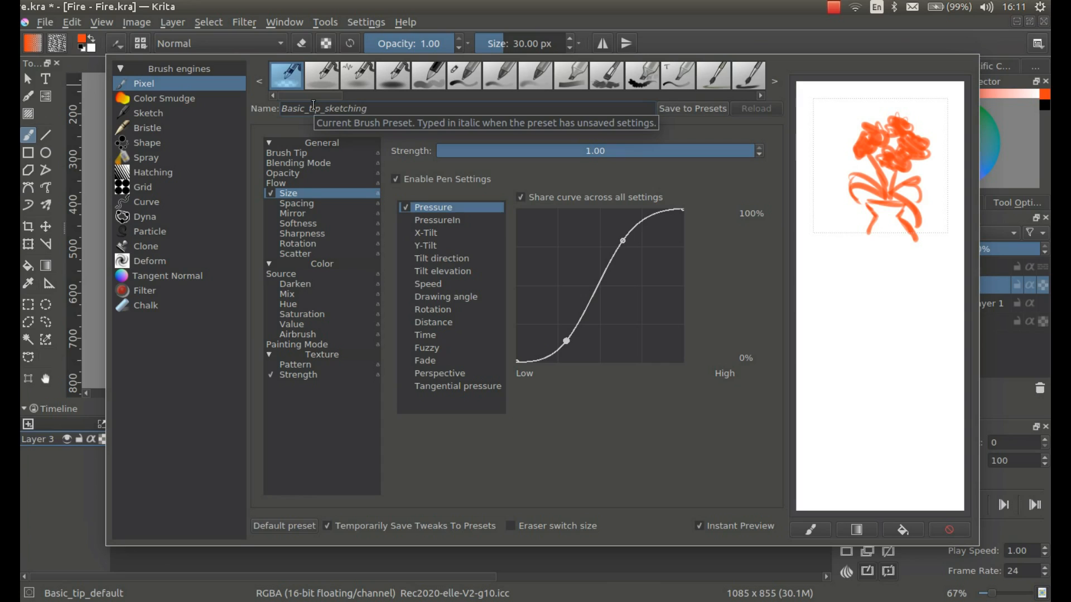
{"action": "left_click", "coordinate": [687, 109]}
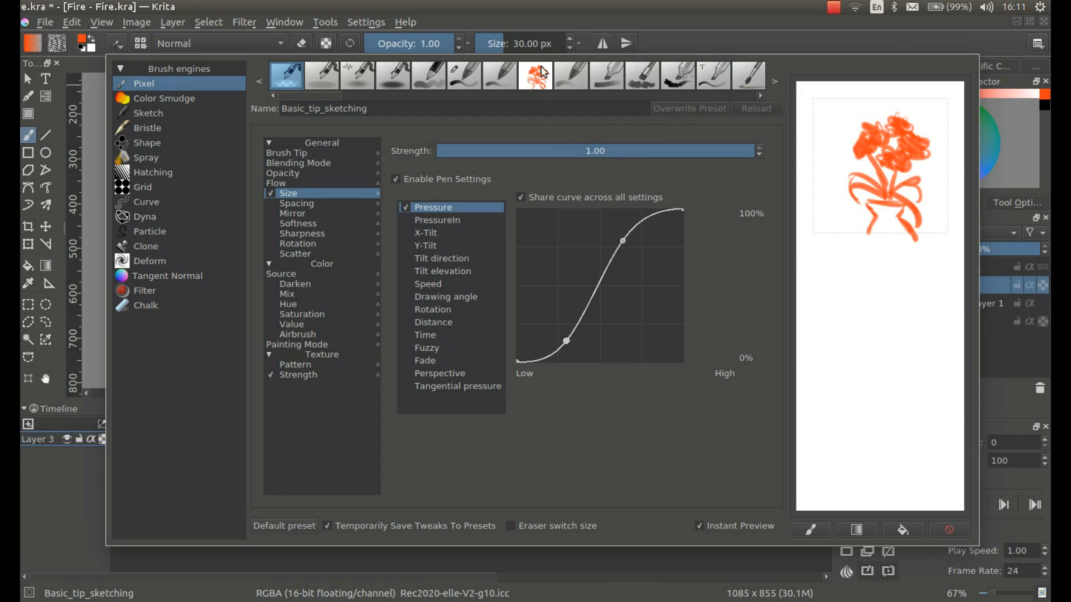
{"action": "left_click", "coordinate": [118, 42]}
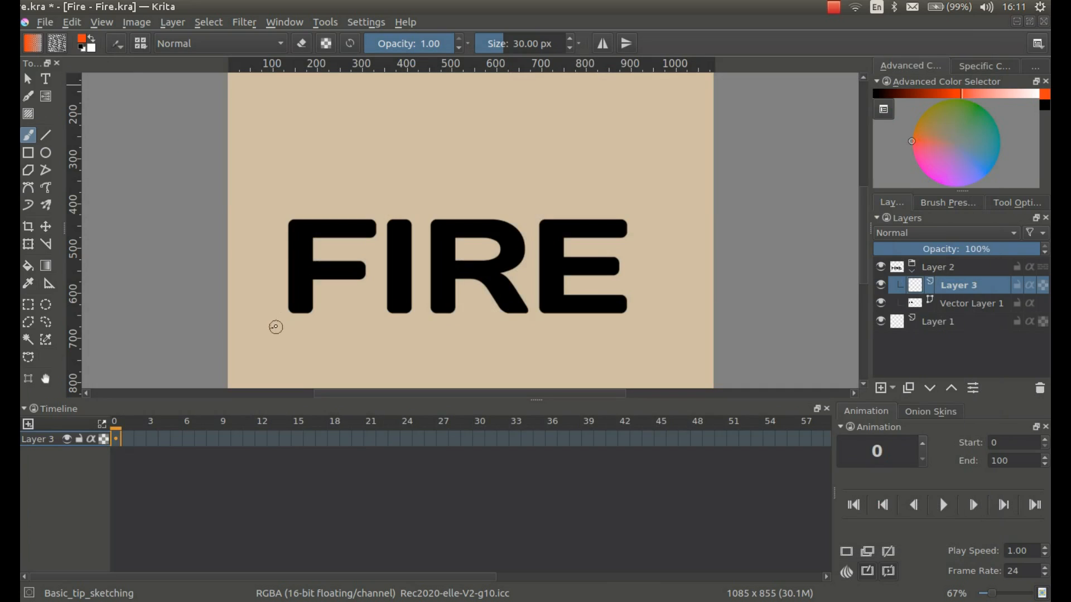
- Paint orange-red flames of varying height rising along the top edge of the letter F, with detached sparks above one tongue
{"action": "mouse_move", "coordinate": [282, 307]}
{"action": "left_mouse_down"}
{"action": "mouse_move", "coordinate": [315, 301]}
{"action": "mouse_move", "coordinate": [313, 268]}
{"action": "left_mouse_up"}
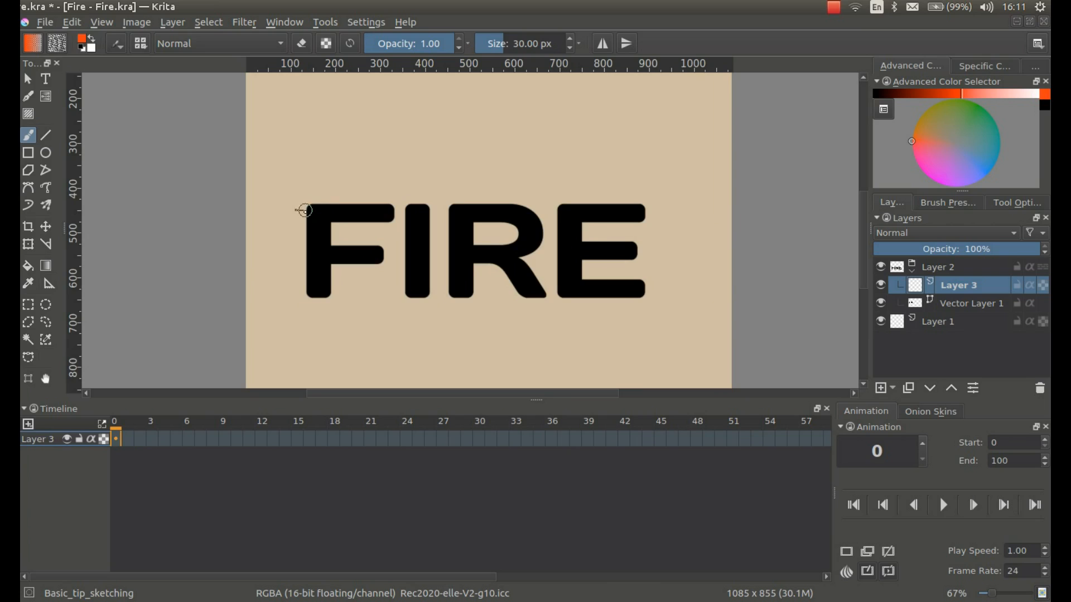
{"action": "key", "text": "ctrl+plus"}
{"action": "left_click_drag", "start_coordinate": [249, 225], "coordinate": [379, 230]}
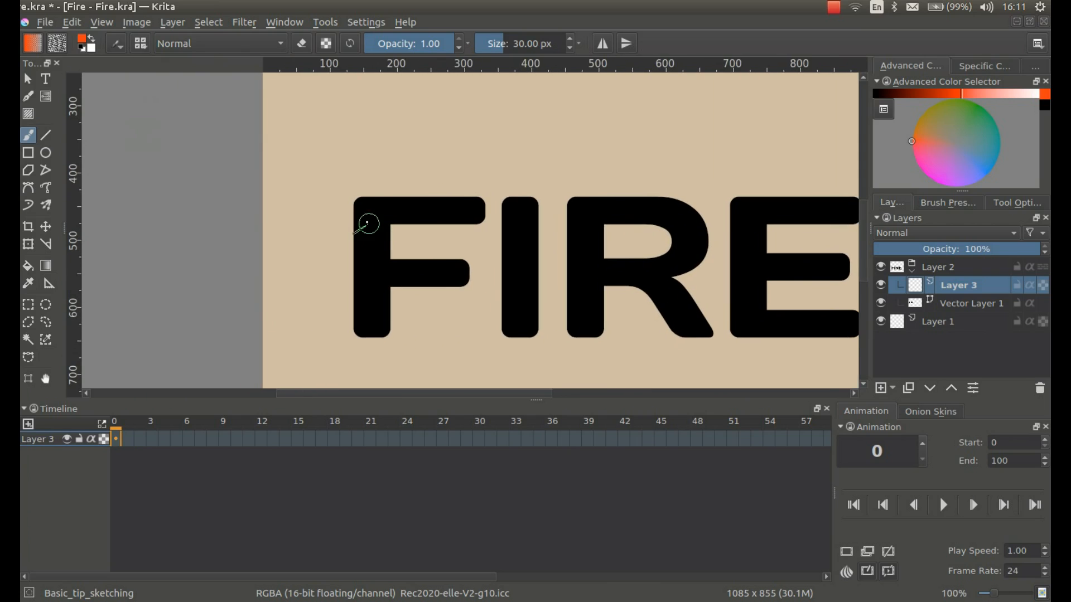
{"action": "key", "text": "ctrl+plus"}
{"action": "scroll", "coordinate": [445, 213], "scroll_direction": "up", "scroll_amount": 2}
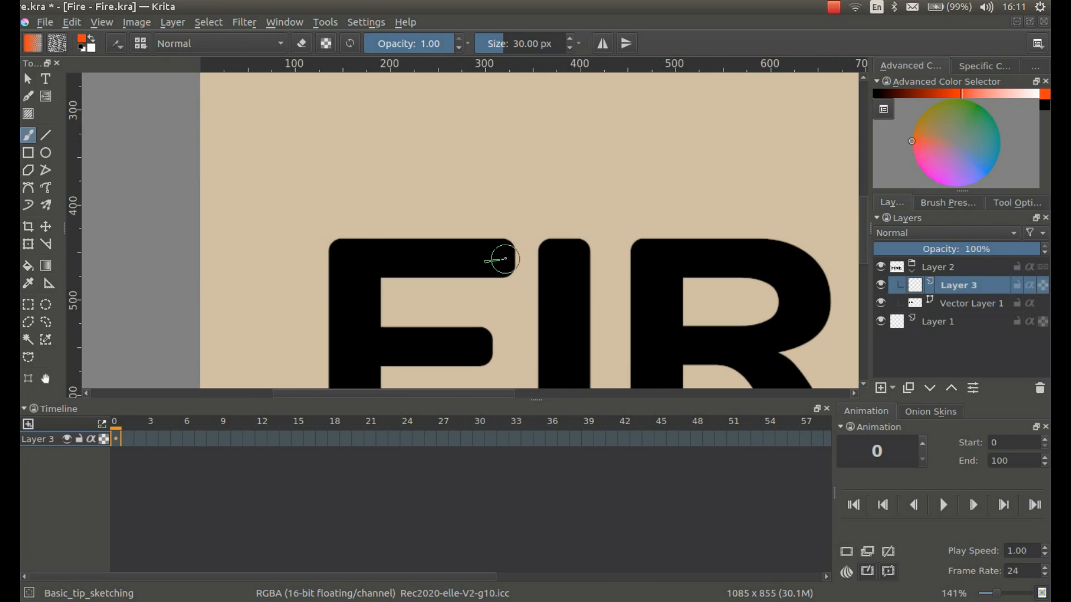
{"action": "mouse_move", "coordinate": [507, 256]}
{"action": "left_mouse_down"}
{"action": "mouse_move", "coordinate": [505, 140]}
{"action": "mouse_move", "coordinate": [505, 246]}
{"action": "mouse_move", "coordinate": [505, 229]}
{"action": "mouse_move", "coordinate": [500, 255]}
{"action": "mouse_move", "coordinate": [472, 243]}
{"action": "left_mouse_up"}
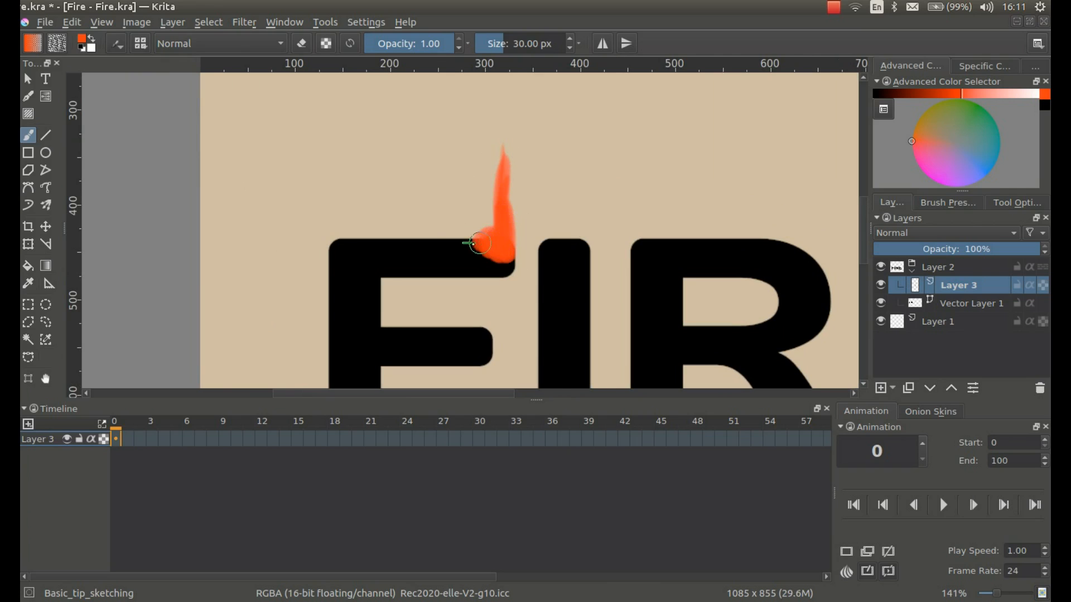
{"action": "left_click_drag", "start_coordinate": [350, 163], "coordinate": [378, 229]}
{"action": "mouse_move", "coordinate": [506, 301]}
{"action": "left_mouse_down"}
{"action": "mouse_move", "coordinate": [492, 282]}
{"action": "mouse_move", "coordinate": [478, 192]}
{"action": "left_mouse_up"}
{"action": "mouse_move", "coordinate": [473, 131]}
{"action": "left_mouse_down"}
{"action": "mouse_move", "coordinate": [463, 276]}
{"action": "mouse_move", "coordinate": [477, 203]}
{"action": "mouse_move", "coordinate": [477, 261]}
{"action": "mouse_move", "coordinate": [454, 305]}
{"action": "mouse_move", "coordinate": [425, 306]}
{"action": "left_mouse_up"}
{"action": "mouse_move", "coordinate": [442, 150]}
{"action": "left_mouse_down"}
{"action": "mouse_move", "coordinate": [428, 169]}
{"action": "mouse_move", "coordinate": [426, 144]}
{"action": "left_mouse_up"}
{"action": "mouse_move", "coordinate": [398, 109]}
{"action": "left_mouse_down"}
{"action": "mouse_move", "coordinate": [398, 222]}
{"action": "mouse_move", "coordinate": [395, 208]}
{"action": "mouse_move", "coordinate": [416, 294]}
{"action": "mouse_move", "coordinate": [398, 237]}
{"action": "mouse_move", "coordinate": [377, 285]}
{"action": "mouse_move", "coordinate": [386, 291]}
{"action": "mouse_move", "coordinate": [366, 300]}
{"action": "mouse_move", "coordinate": [366, 227]}
{"action": "mouse_move", "coordinate": [349, 285]}
{"action": "left_mouse_up"}
{"action": "left_click", "coordinate": [396, 149]}
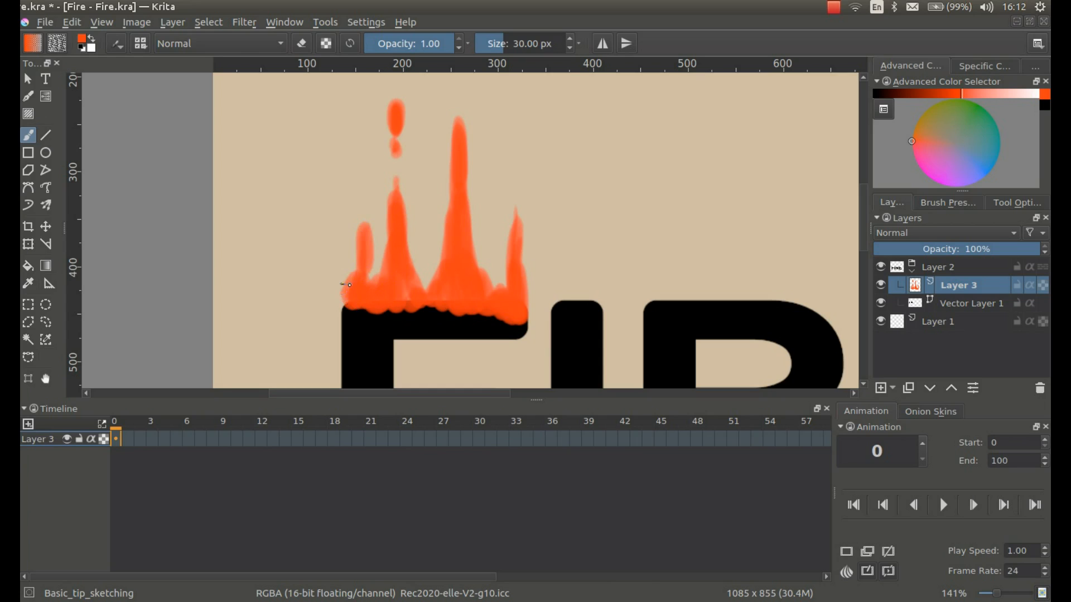
- Paint orange-red flames along the upper edge of the F's middle arm, with one tongue rising to the underside of the top arm
{"action": "scroll", "coordinate": [362, 304], "scroll_direction": "down", "scroll_amount": 5}
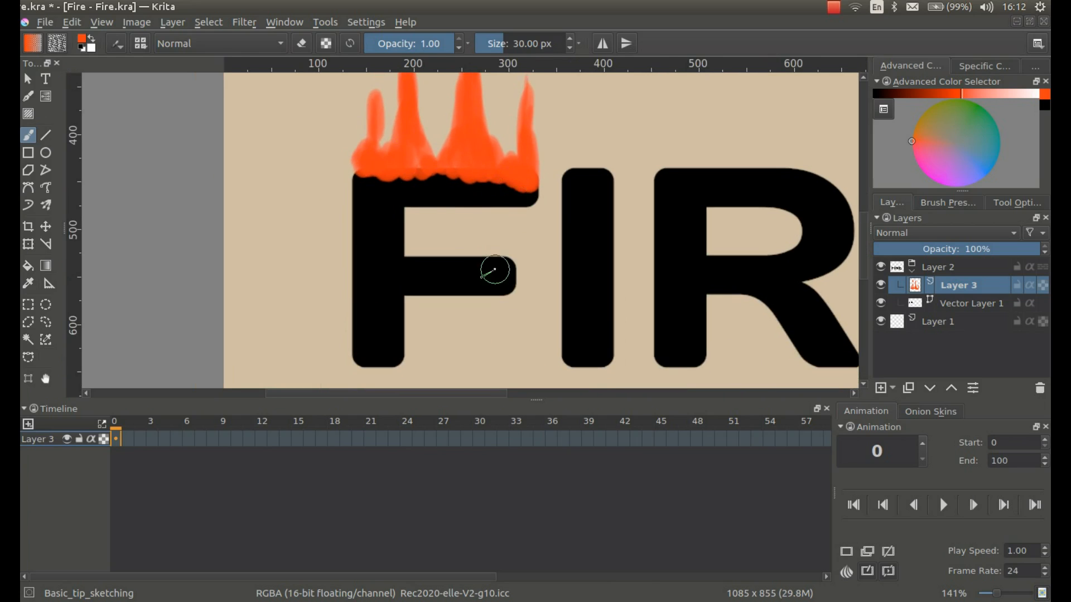
{"action": "mouse_move", "coordinate": [505, 257]}
{"action": "left_mouse_down"}
{"action": "mouse_move", "coordinate": [485, 258]}
{"action": "mouse_move", "coordinate": [478, 195]}
{"action": "mouse_move", "coordinate": [470, 253]}
{"action": "left_mouse_up"}
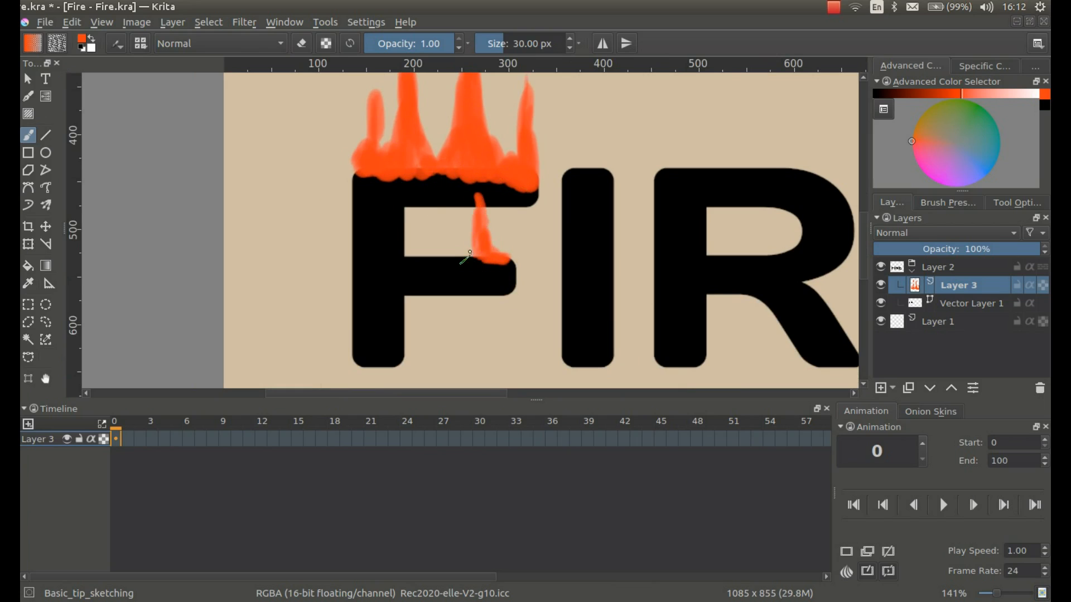
{"action": "left_click_drag", "start_coordinate": [458, 209], "coordinate": [506, 210]}
{"action": "mouse_move", "coordinate": [481, 258]}
{"action": "left_mouse_down"}
{"action": "mouse_move", "coordinate": [406, 262]}
{"action": "mouse_move", "coordinate": [474, 259]}
{"action": "left_mouse_up"}
{"action": "left_click_drag", "start_coordinate": [490, 196], "coordinate": [308, 230]}
{"action": "left_click_drag", "start_coordinate": [369, 189], "coordinate": [461, 257]}
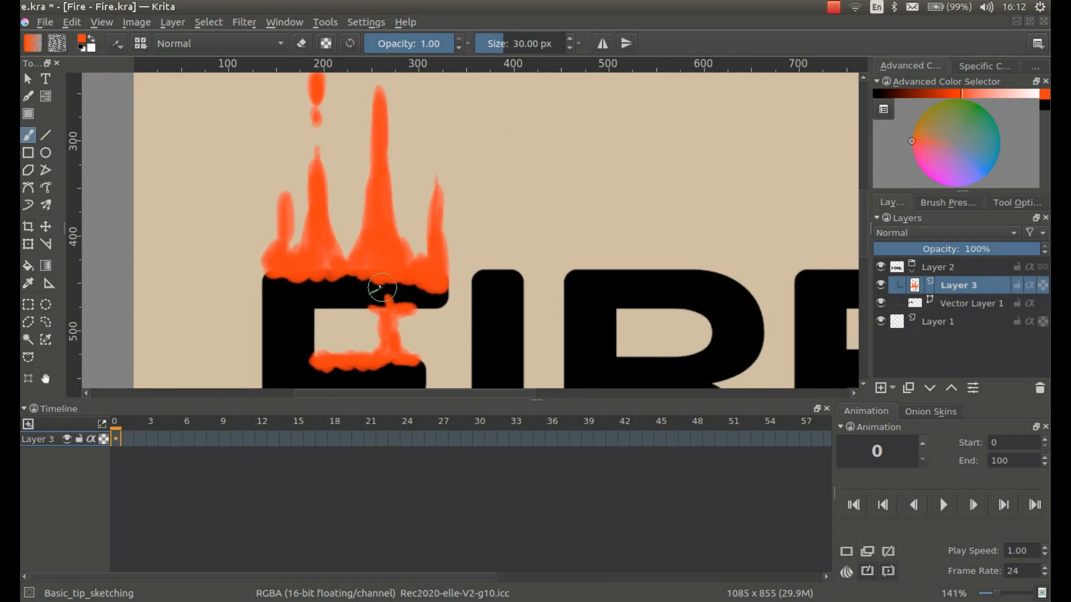
- Extend the flames to the tip of the F's middle arm and down the outer edge of its upper stem corner
{"action": "left_click_drag", "start_coordinate": [378, 291], "coordinate": [471, 291]}
{"action": "left_click_drag", "start_coordinate": [386, 271], "coordinate": [388, 226]}
{"action": "left_click_drag", "start_coordinate": [505, 318], "coordinate": [511, 323]}
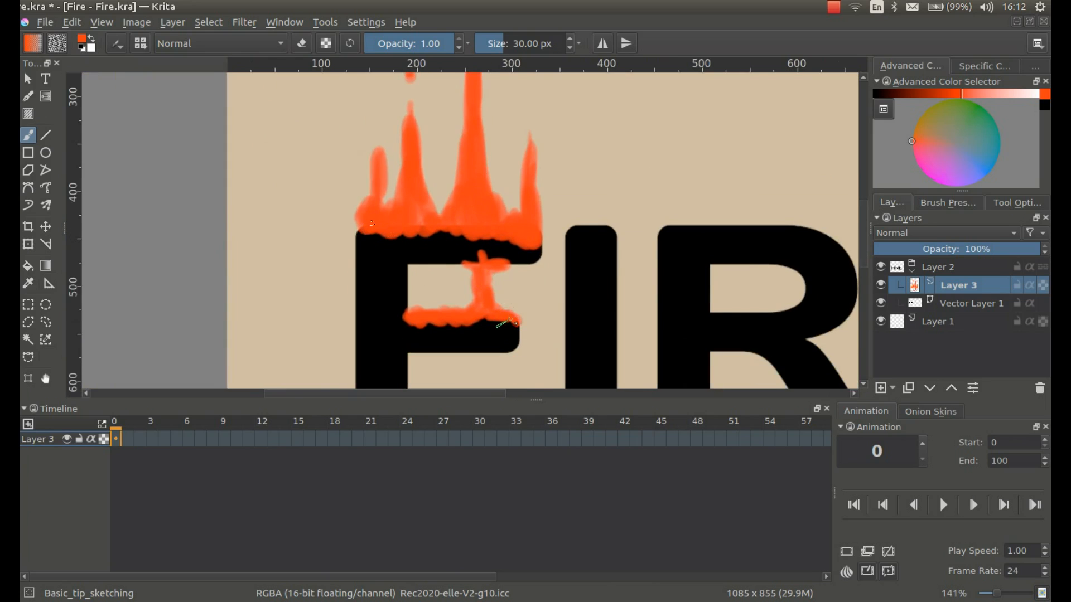
{"action": "left_click_drag", "start_coordinate": [415, 201], "coordinate": [353, 249]}
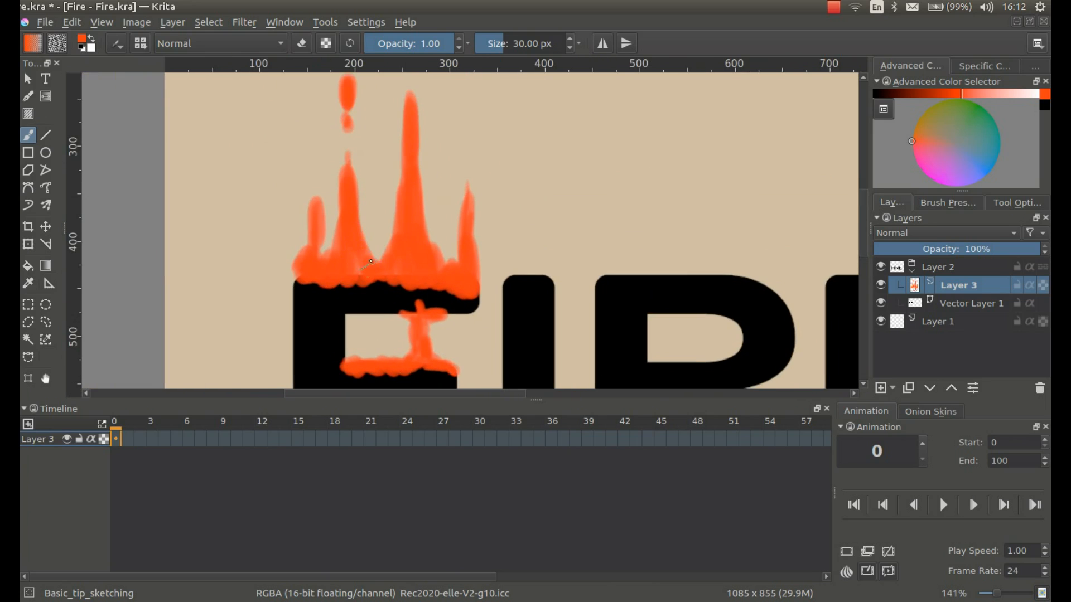
{"action": "left_click_drag", "start_coordinate": [292, 261], "coordinate": [295, 326]}
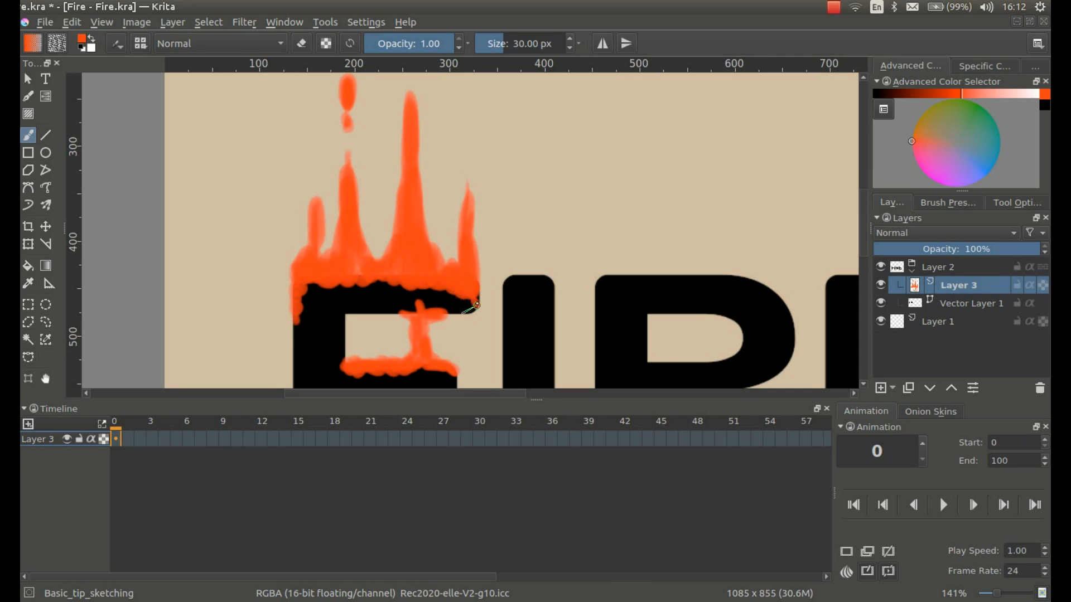
- Enlarge the canvas view area and create a new frame at frame 0 of Layer 3 from the painted flames
{"action": "key", "text": "ctrl+minus"}
{"action": "left_click_drag", "start_coordinate": [340, 247], "coordinate": [333, 217]}
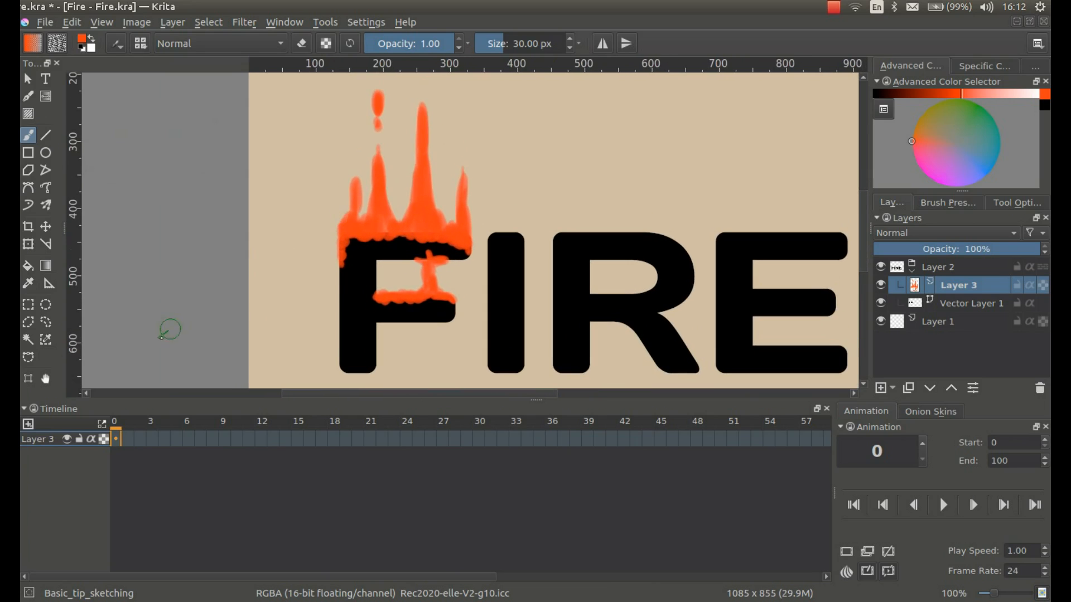
{"action": "left_click_drag", "start_coordinate": [546, 400], "coordinate": [545, 422]}
{"action": "mouse_move", "coordinate": [241, 282]}
{"action": "left_mouse_down"}
{"action": "mouse_move", "coordinate": [226, 284]}
{"action": "mouse_move", "coordinate": [228, 270]}
{"action": "left_mouse_up"}
{"action": "right_click", "coordinate": [116, 462]}
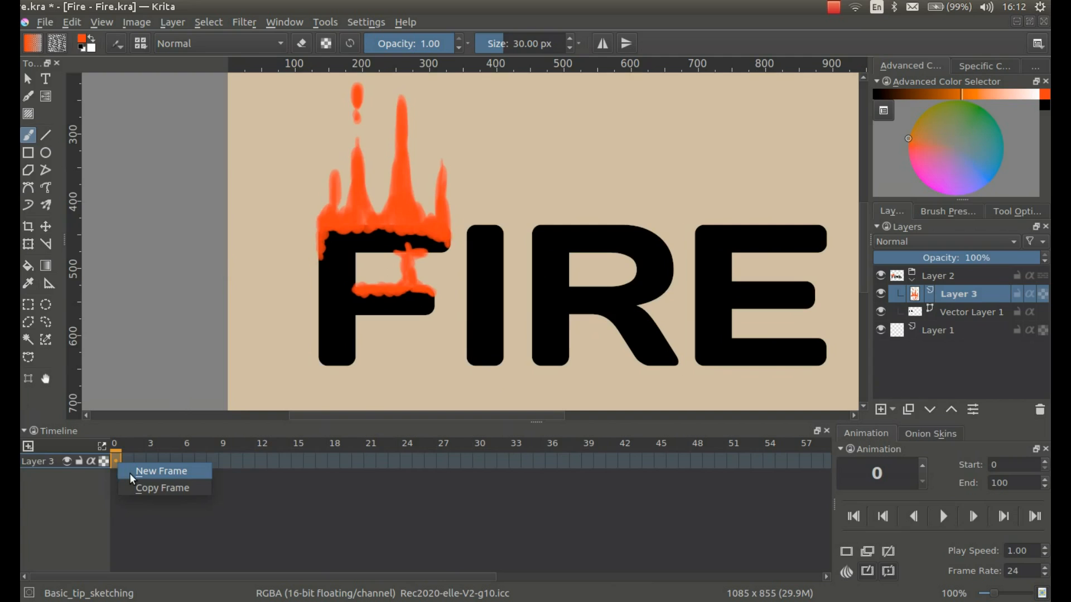
{"action": "left_click", "coordinate": [129, 471]}
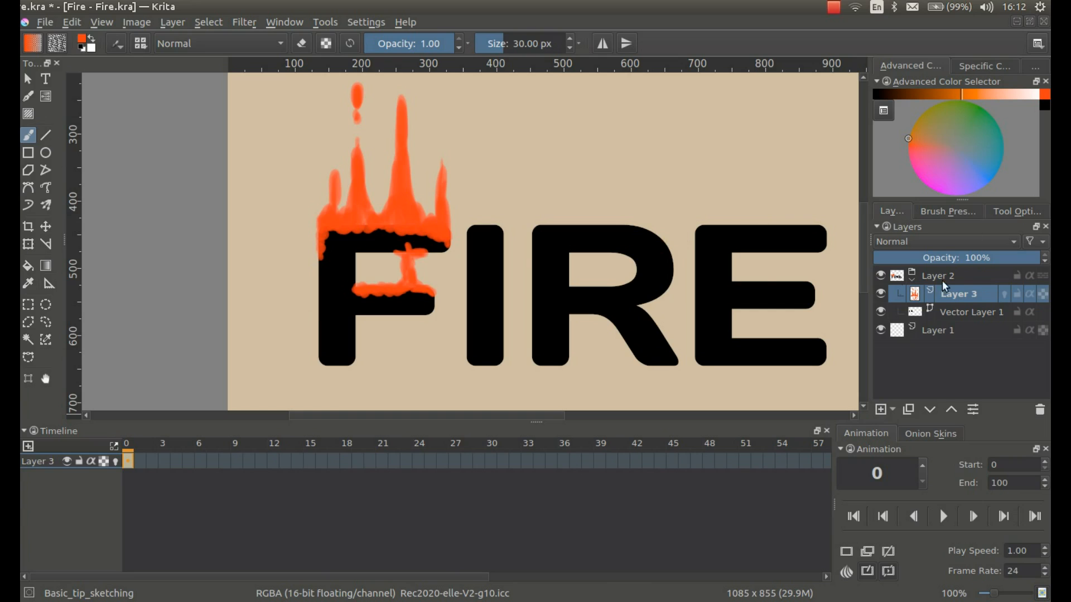
- Add a blank frame at frame 1 of Layer 3, turn on the layer's onion skins and show the onion skin settings
{"action": "left_click_drag", "start_coordinate": [253, 318], "coordinate": [220, 357]}
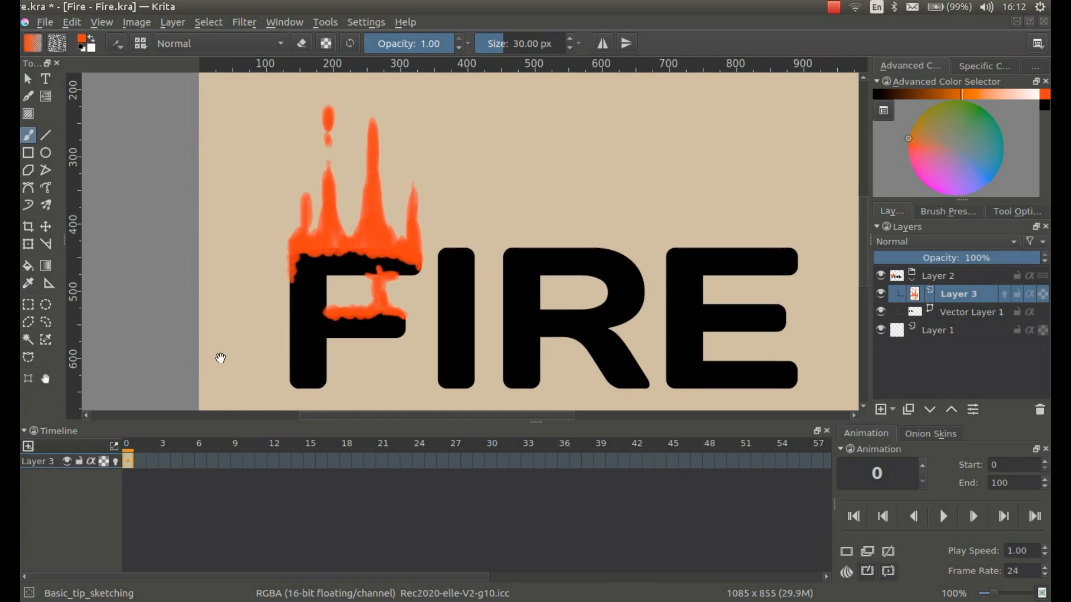
{"action": "right_click", "coordinate": [140, 461]}
{"action": "left_click", "coordinate": [146, 471]}
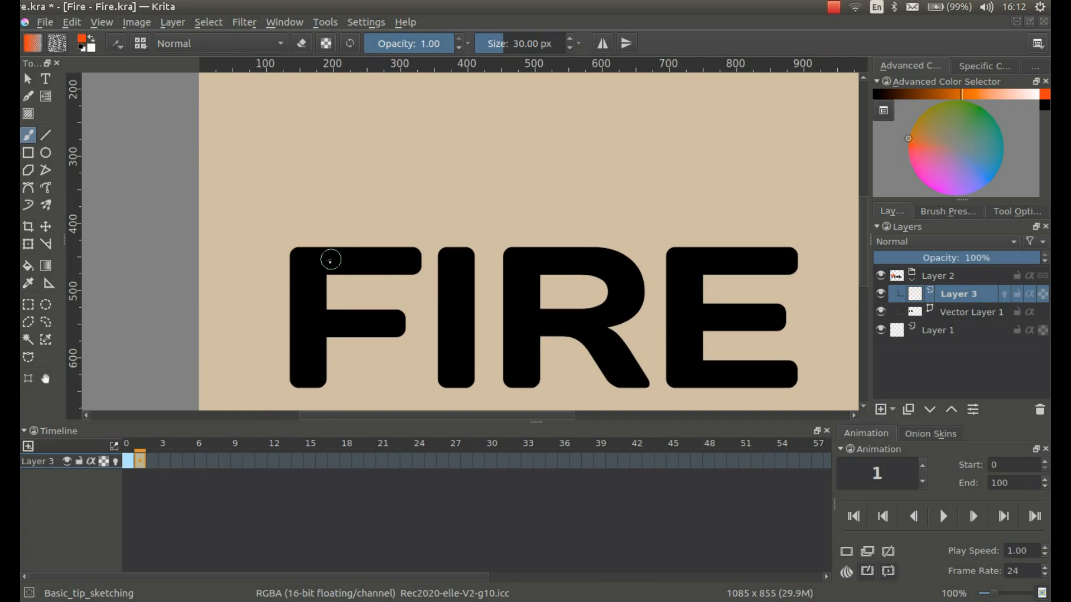
{"action": "left_click", "coordinate": [114, 461]}
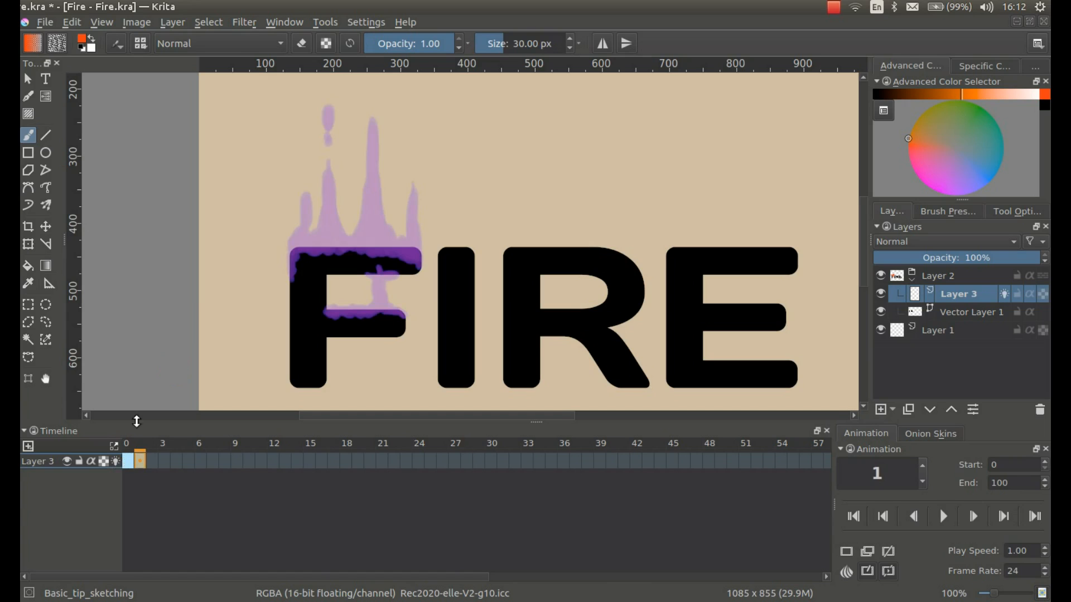
{"action": "left_click", "coordinate": [928, 435]}
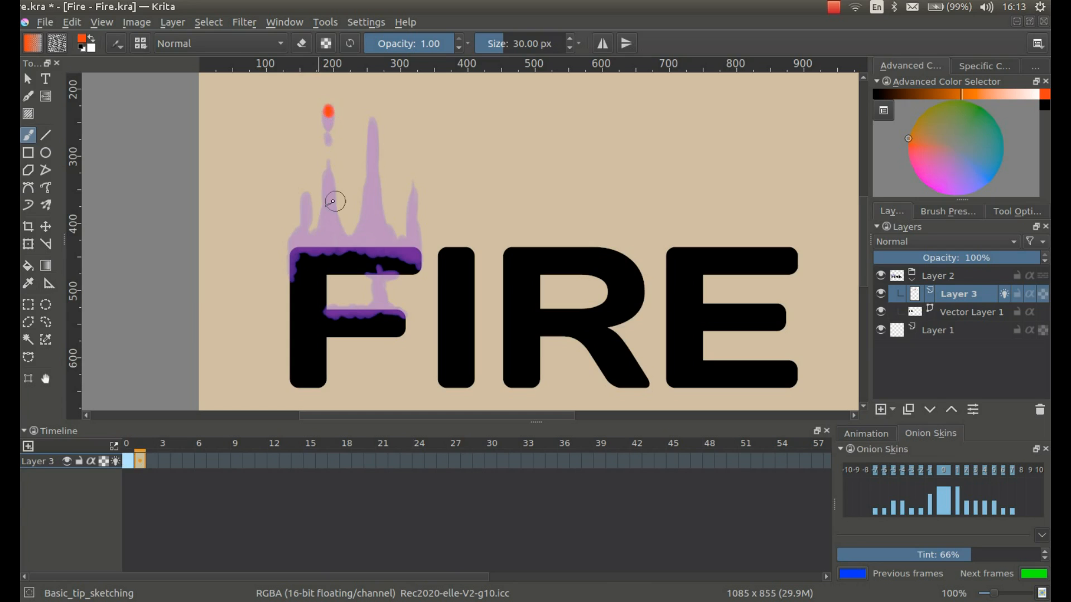
- Paint frame 1's flames over the F's stem corner, with two tongues trimmed by erasing and fire running down the outer edge
{"action": "mouse_move", "coordinate": [329, 200]}
{"action": "left_mouse_down"}
{"action": "mouse_move", "coordinate": [328, 226]}
{"action": "mouse_move", "coordinate": [325, 176]}
{"action": "mouse_move", "coordinate": [323, 240]}
{"action": "mouse_move", "coordinate": [339, 239]}
{"action": "left_mouse_up"}
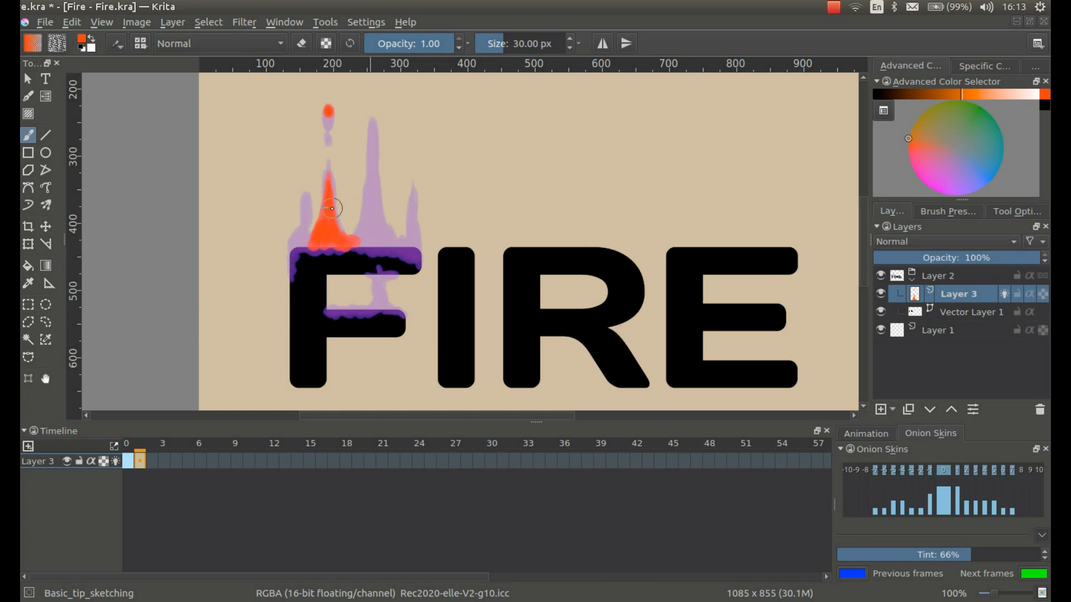
{"action": "key", "text": "e"}
{"action": "left_click_drag", "start_coordinate": [328, 174], "coordinate": [341, 214]}
{"action": "key", "text": "e"}
{"action": "left_click_drag", "start_coordinate": [329, 194], "coordinate": [344, 233]}
{"action": "left_click_drag", "start_coordinate": [306, 174], "coordinate": [293, 275]}
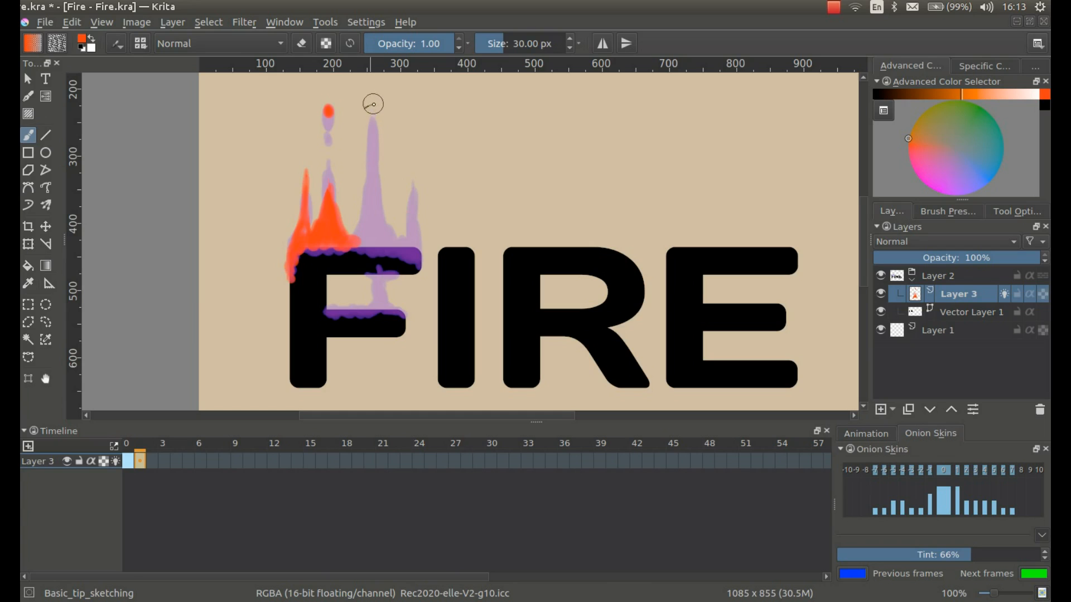
- Complete frame 1 with a tall bulb-tipped tongue, a shorter outer tongue and low flames around the F's inner gap
{"action": "left_click_drag", "start_coordinate": [370, 102], "coordinate": [371, 121]}
{"action": "mouse_move", "coordinate": [371, 160]}
{"action": "left_mouse_down"}
{"action": "mouse_move", "coordinate": [358, 229]}
{"action": "mouse_move", "coordinate": [377, 234]}
{"action": "mouse_move", "coordinate": [371, 201]}
{"action": "mouse_move", "coordinate": [360, 242]}
{"action": "mouse_move", "coordinate": [393, 239]}
{"action": "left_mouse_up"}
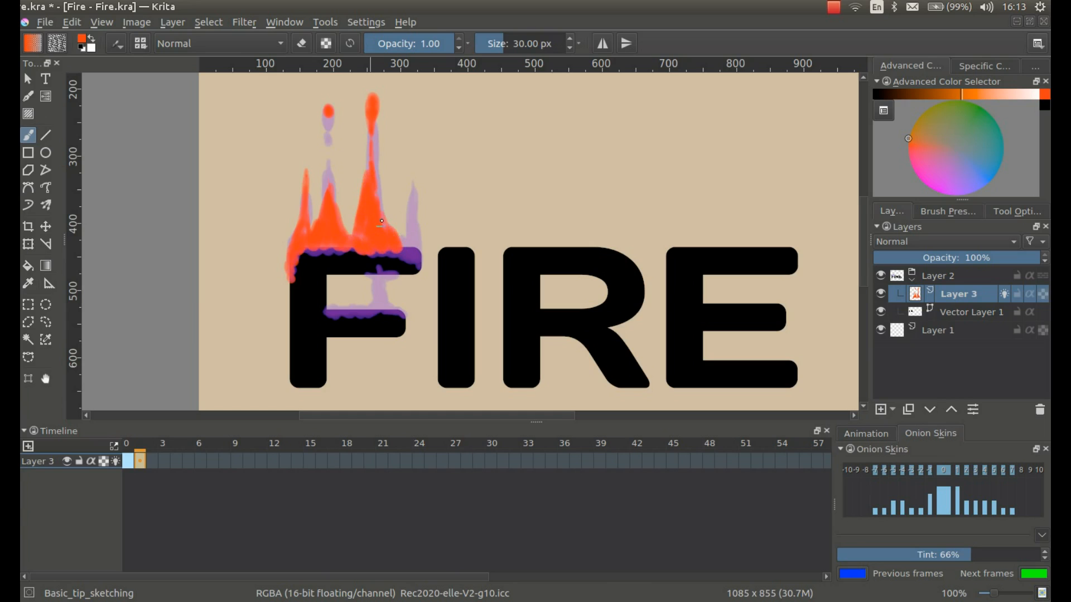
{"action": "mouse_move", "coordinate": [412, 234]}
{"action": "left_mouse_down"}
{"action": "mouse_move", "coordinate": [402, 179]}
{"action": "mouse_move", "coordinate": [399, 219]}
{"action": "mouse_move", "coordinate": [402, 170]}
{"action": "mouse_move", "coordinate": [395, 220]}
{"action": "mouse_move", "coordinate": [401, 193]}
{"action": "mouse_move", "coordinate": [390, 212]}
{"action": "left_mouse_up"}
{"action": "mouse_move", "coordinate": [383, 261]}
{"action": "left_mouse_down"}
{"action": "mouse_move", "coordinate": [408, 274]}
{"action": "mouse_move", "coordinate": [365, 274]}
{"action": "mouse_move", "coordinate": [378, 276]}
{"action": "mouse_move", "coordinate": [382, 307]}
{"action": "mouse_move", "coordinate": [399, 316]}
{"action": "mouse_move", "coordinate": [380, 302]}
{"action": "mouse_move", "coordinate": [329, 306]}
{"action": "left_mouse_up"}
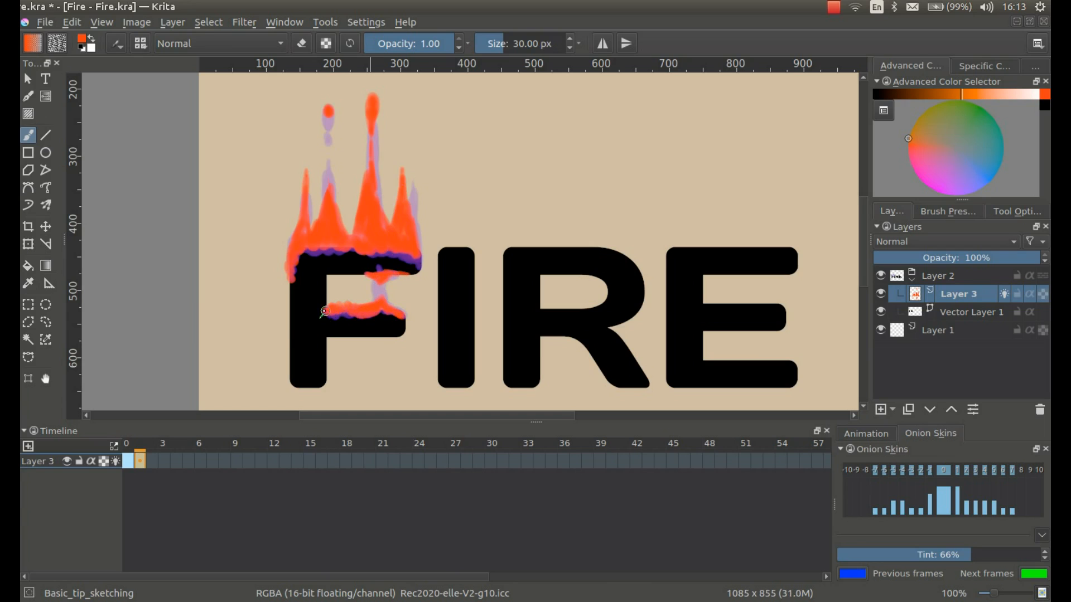
- Add a blank frame at frame 2 and paint an eraser-trimmed spark above three tongues toward the free end of the F's top arm
{"action": "right_click", "coordinate": [150, 463]}
{"action": "left_click", "coordinate": [196, 465]}
{"action": "left_click_drag", "start_coordinate": [370, 96], "coordinate": [372, 114]}
{"action": "key", "text": "e"}
{"action": "mouse_move", "coordinate": [381, 109]}
{"action": "left_mouse_down"}
{"action": "mouse_move", "coordinate": [357, 106]}
{"action": "mouse_move", "coordinate": [366, 110]}
{"action": "left_mouse_up"}
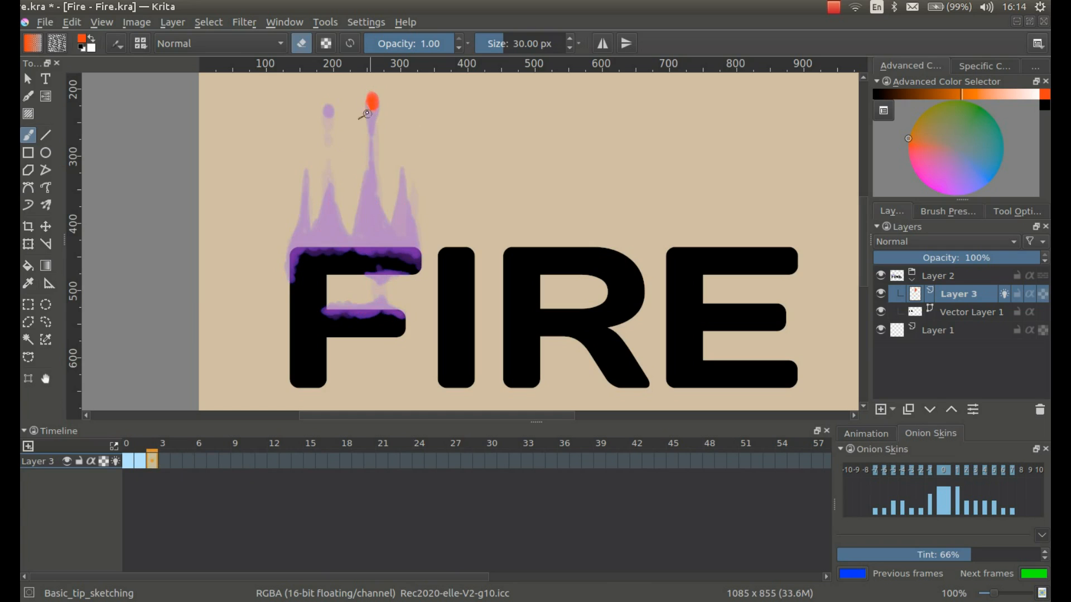
{"action": "key", "text": "e"}
{"action": "mouse_move", "coordinate": [372, 175]}
{"action": "left_mouse_down"}
{"action": "mouse_move", "coordinate": [357, 245]}
{"action": "mouse_move", "coordinate": [370, 234]}
{"action": "mouse_move", "coordinate": [375, 200]}
{"action": "mouse_move", "coordinate": [362, 173]}
{"action": "mouse_move", "coordinate": [357, 192]}
{"action": "mouse_move", "coordinate": [370, 172]}
{"action": "mouse_move", "coordinate": [366, 213]}
{"action": "mouse_move", "coordinate": [369, 203]}
{"action": "mouse_move", "coordinate": [389, 247]}
{"action": "mouse_move", "coordinate": [385, 240]}
{"action": "mouse_move", "coordinate": [400, 251]}
{"action": "mouse_move", "coordinate": [400, 238]}
{"action": "mouse_move", "coordinate": [413, 250]}
{"action": "mouse_move", "coordinate": [415, 209]}
{"action": "mouse_move", "coordinate": [402, 241]}
{"action": "mouse_move", "coordinate": [391, 224]}
{"action": "mouse_move", "coordinate": [402, 241]}
{"action": "mouse_move", "coordinate": [393, 156]}
{"action": "mouse_move", "coordinate": [397, 239]}
{"action": "left_mouse_up"}
{"action": "key", "text": "e"}
{"action": "key", "text": "e"}
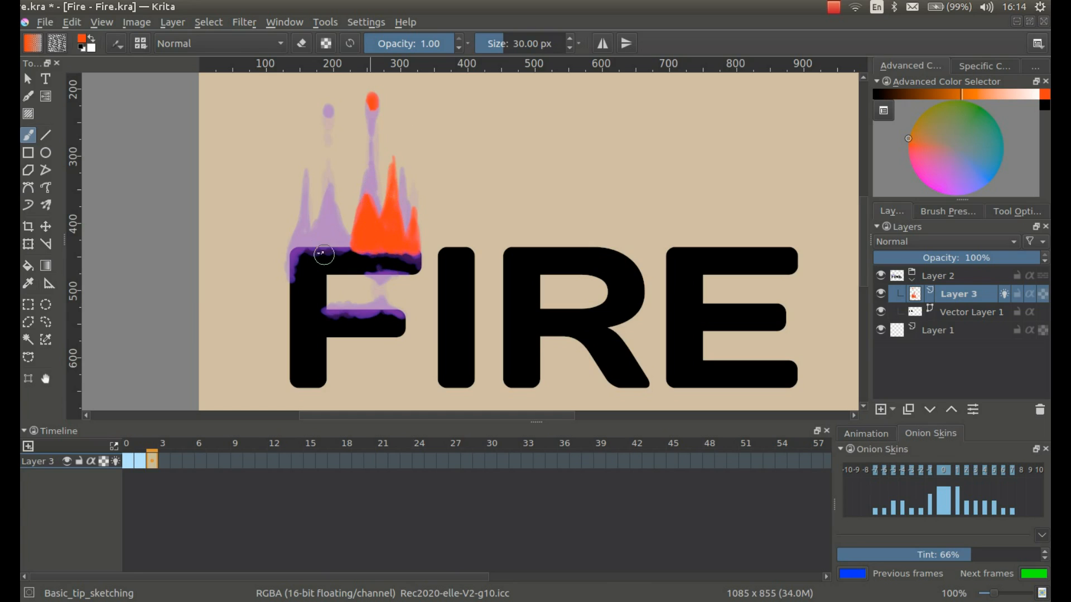
- Complete frame 2 with flames over the F's stem corner and outer edge, plus low flames around the gap between its arms
{"action": "left_click", "coordinate": [343, 239]}
{"action": "mouse_move", "coordinate": [341, 247]}
{"action": "left_mouse_down"}
{"action": "mouse_move", "coordinate": [308, 246]}
{"action": "mouse_move", "coordinate": [339, 240]}
{"action": "mouse_move", "coordinate": [309, 238]}
{"action": "mouse_move", "coordinate": [332, 238]}
{"action": "mouse_move", "coordinate": [308, 239]}
{"action": "mouse_move", "coordinate": [284, 274]}
{"action": "left_mouse_up"}
{"action": "left_click_drag", "start_coordinate": [334, 239], "coordinate": [342, 241]}
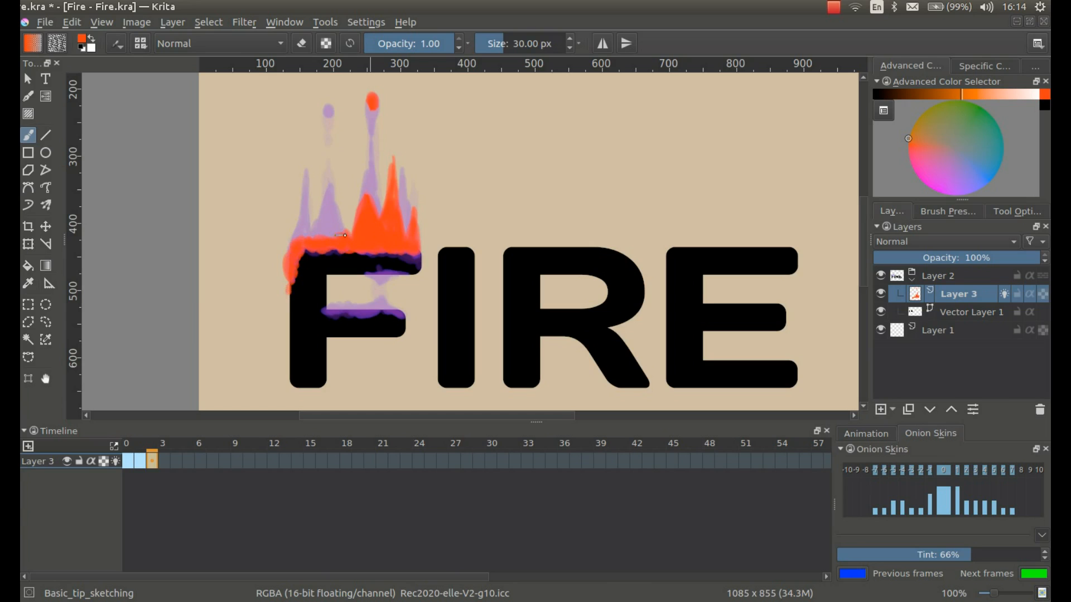
{"action": "mouse_move", "coordinate": [340, 241]}
{"action": "left_mouse_down"}
{"action": "mouse_move", "coordinate": [321, 155]}
{"action": "mouse_move", "coordinate": [301, 235]}
{"action": "mouse_move", "coordinate": [316, 184]}
{"action": "mouse_move", "coordinate": [318, 218]}
{"action": "left_mouse_up"}
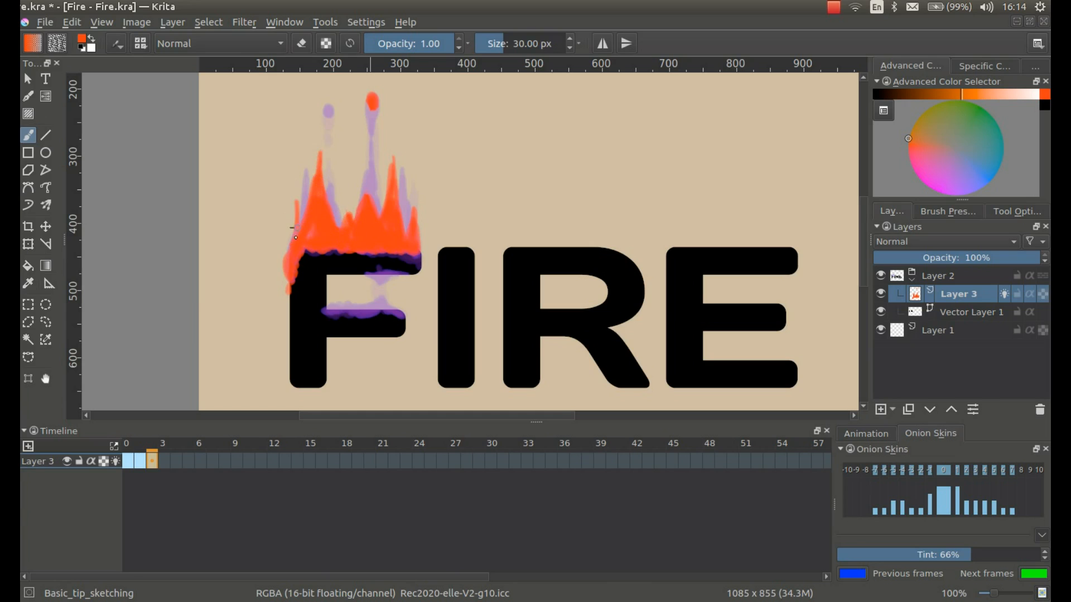
{"action": "left_click_drag", "start_coordinate": [382, 275], "coordinate": [360, 275]}
{"action": "left_click_drag", "start_coordinate": [393, 311], "coordinate": [337, 306]}
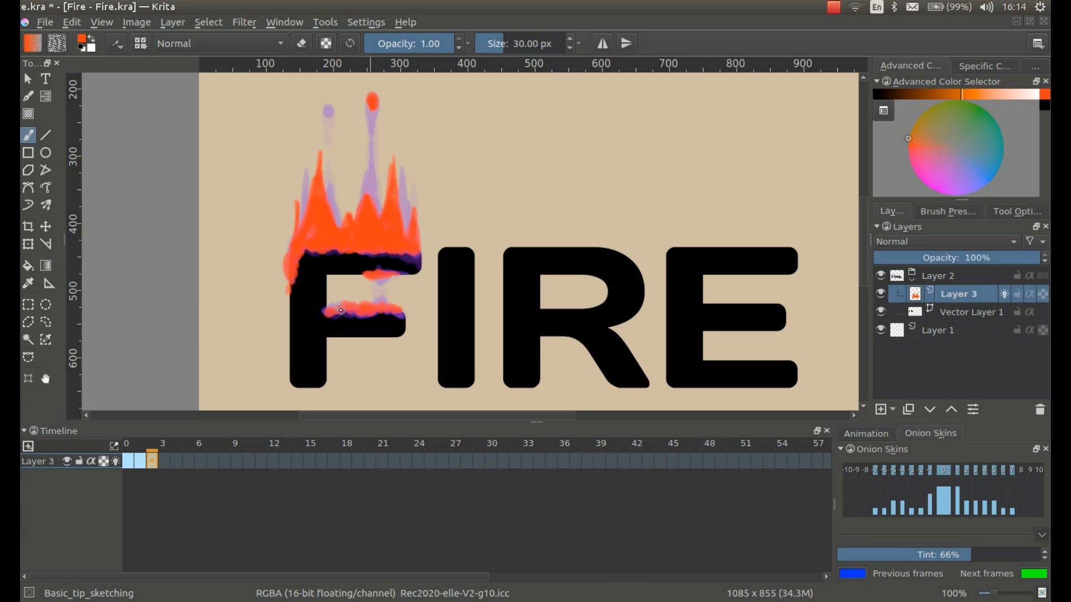
- Add a blank frame at frame 3, then paint flames linking the F's two arms and a broad tongue above the top arm
{"action": "right_click", "coordinate": [164, 461]}
{"action": "left_click", "coordinate": [212, 467]}
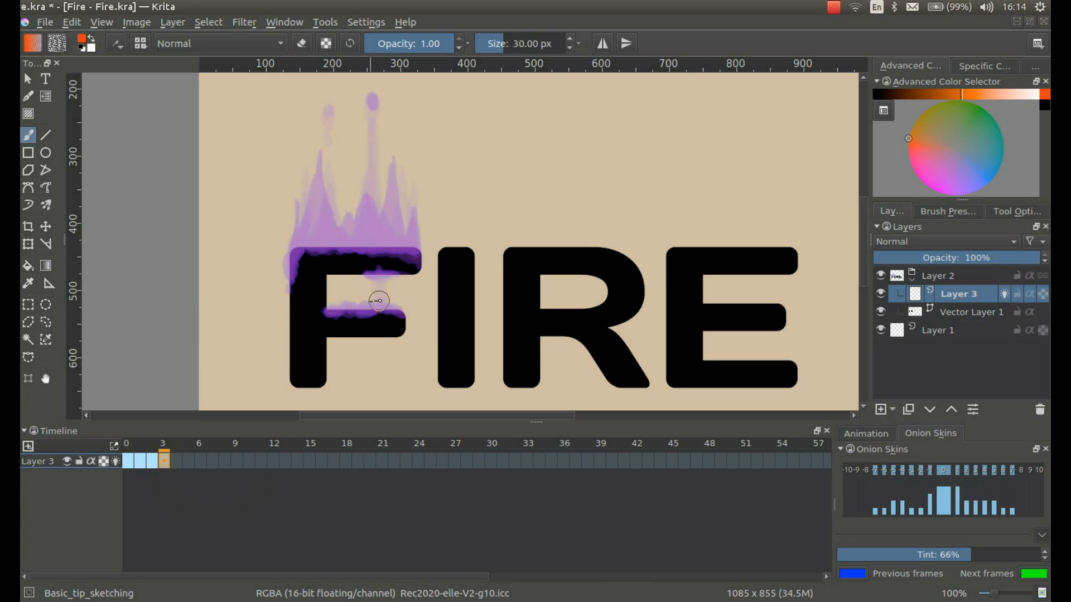
{"action": "mouse_move", "coordinate": [390, 310]}
{"action": "left_mouse_down"}
{"action": "mouse_move", "coordinate": [332, 310]}
{"action": "mouse_move", "coordinate": [368, 308]}
{"action": "mouse_move", "coordinate": [378, 275]}
{"action": "mouse_move", "coordinate": [368, 274]}
{"action": "left_mouse_up"}
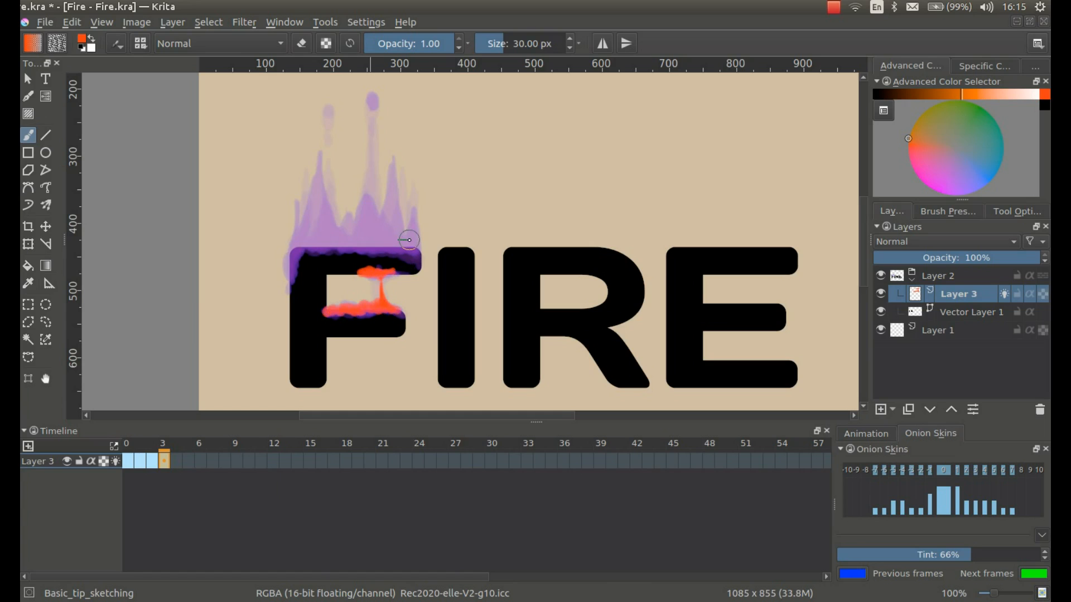
{"action": "mouse_move", "coordinate": [398, 247]}
{"action": "left_mouse_down"}
{"action": "mouse_move", "coordinate": [381, 149]}
{"action": "mouse_move", "coordinate": [352, 238]}
{"action": "left_mouse_up"}
{"action": "mouse_move", "coordinate": [377, 180]}
{"action": "left_mouse_down"}
{"action": "mouse_move", "coordinate": [377, 241]}
{"action": "mouse_move", "coordinate": [345, 240]}
{"action": "left_mouse_up"}
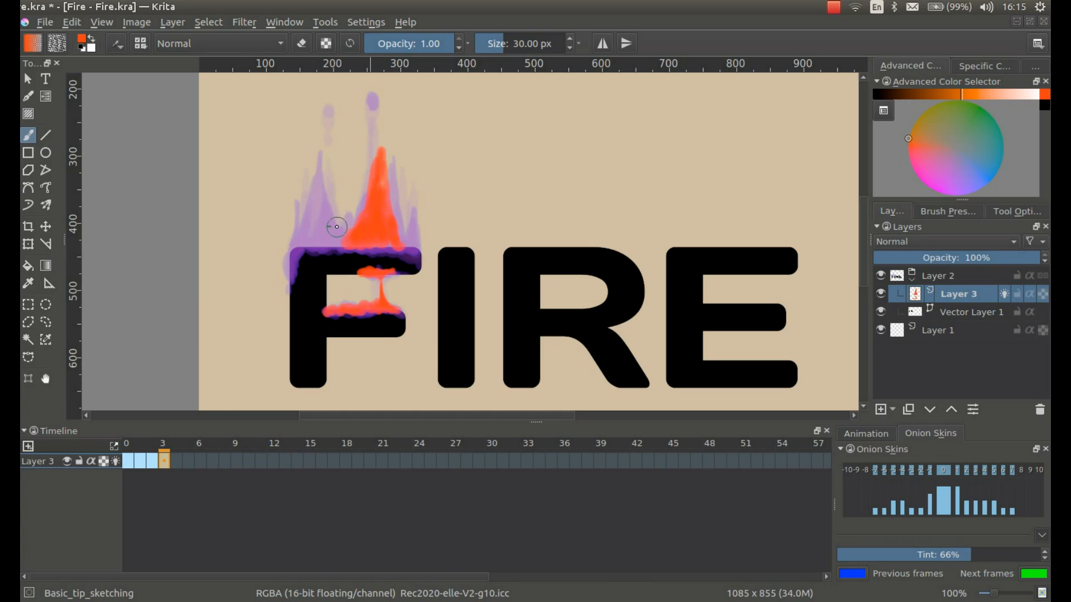
- Complete frame 3 with a tall tongue, flames down the outer stem edge and a small tongue at the top arm's tip, and save the file
{"action": "mouse_move", "coordinate": [345, 237]}
{"action": "left_mouse_down"}
{"action": "mouse_move", "coordinate": [331, 109]}
{"action": "mouse_move", "coordinate": [318, 237]}
{"action": "mouse_move", "coordinate": [334, 247]}
{"action": "mouse_move", "coordinate": [305, 236]}
{"action": "mouse_move", "coordinate": [301, 182]}
{"action": "mouse_move", "coordinate": [303, 233]}
{"action": "mouse_move", "coordinate": [300, 202]}
{"action": "mouse_move", "coordinate": [288, 287]}
{"action": "left_mouse_up"}
{"action": "left_click_drag", "start_coordinate": [394, 237], "coordinate": [414, 255]}
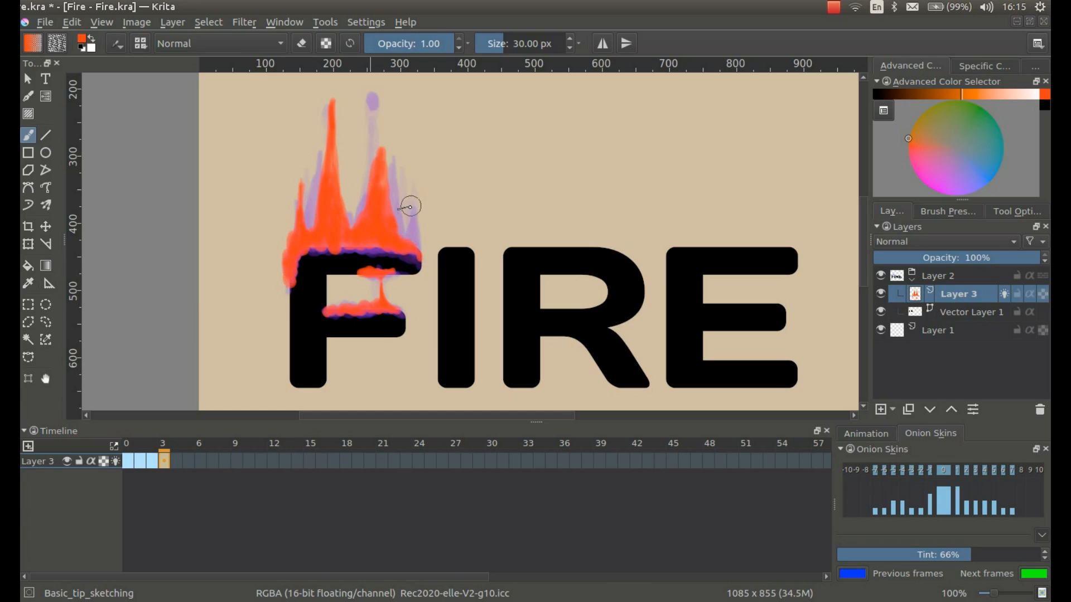
{"action": "left_click_drag", "start_coordinate": [404, 190], "coordinate": [403, 229]}
{"action": "left_click_drag", "start_coordinate": [405, 183], "coordinate": [413, 249]}
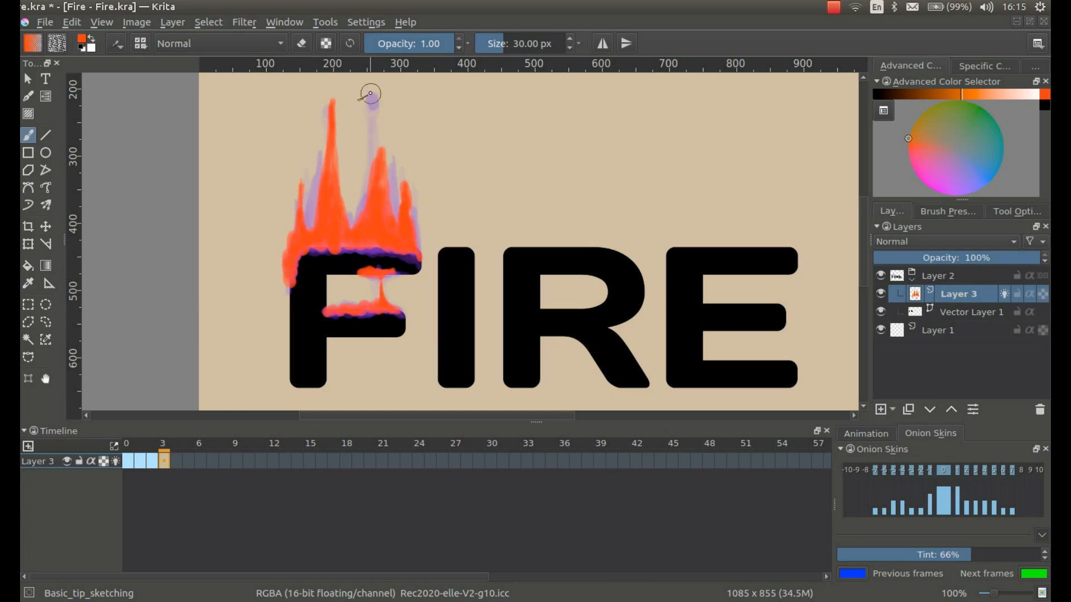
{"action": "mouse_move", "coordinate": [262, 278]}
{"action": "left_mouse_down"}
{"action": "mouse_move", "coordinate": [189, 283]}
{"action": "mouse_move", "coordinate": [228, 278]}
{"action": "mouse_move", "coordinate": [213, 276]}
{"action": "left_mouse_up"}
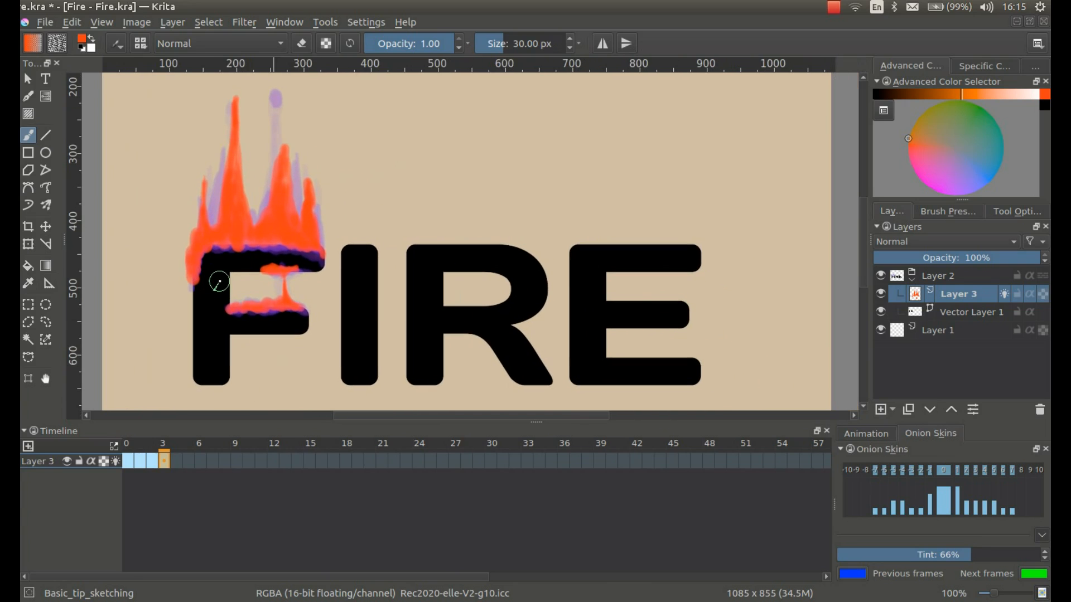
{"action": "key", "text": "ctrl+s"}
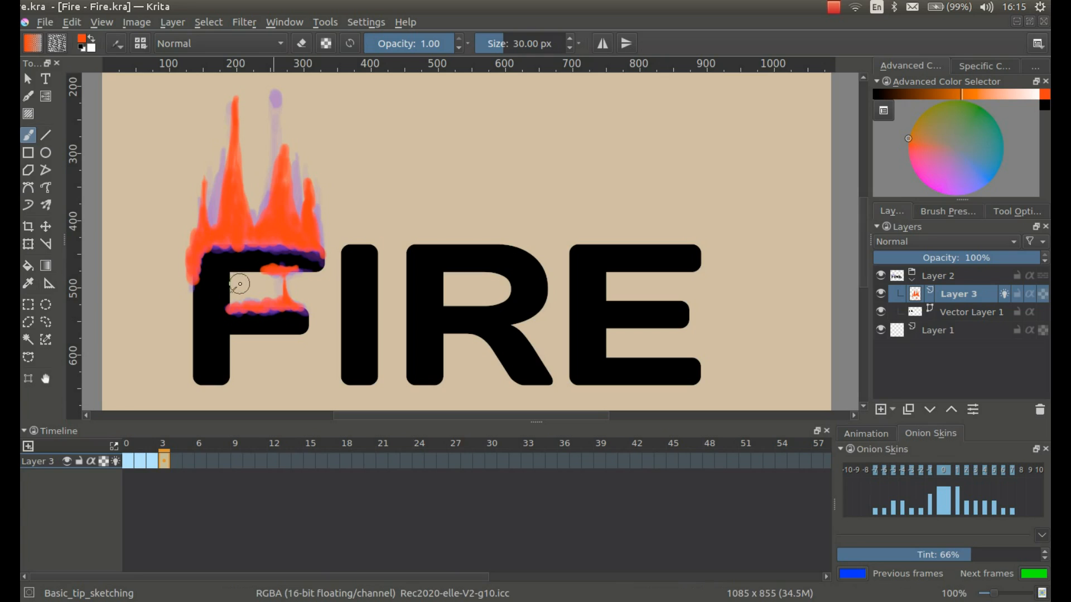
- Set the animation's end frame to 3 and its frame rate to 8
{"action": "left_click", "coordinate": [857, 437]}
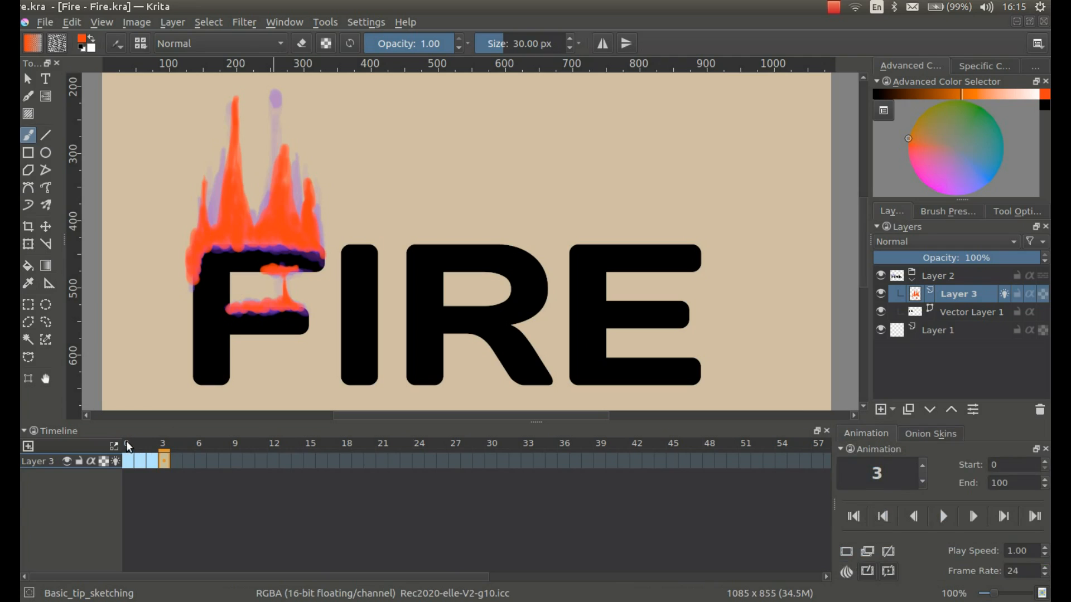
{"action": "double_click", "coordinate": [993, 483]}
{"action": "type", "text": "3"}
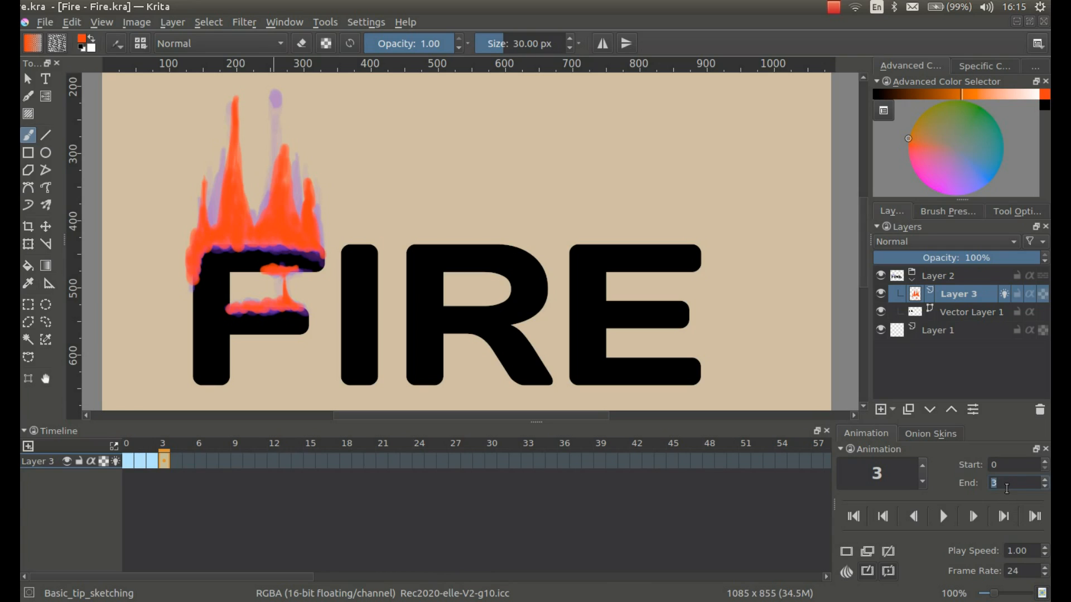
{"action": "double_click", "coordinate": [1011, 570]}
{"action": "type", "text": "8"}
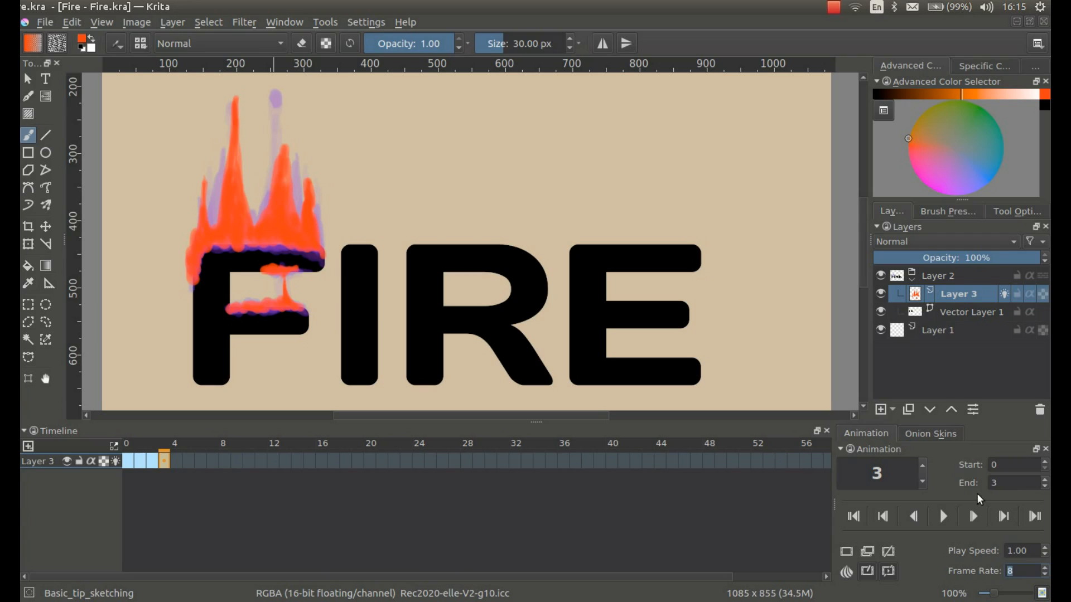
- Play back the four-frame flame animation, stopping and restarting it to check the motion
{"action": "left_click", "coordinate": [942, 516]}
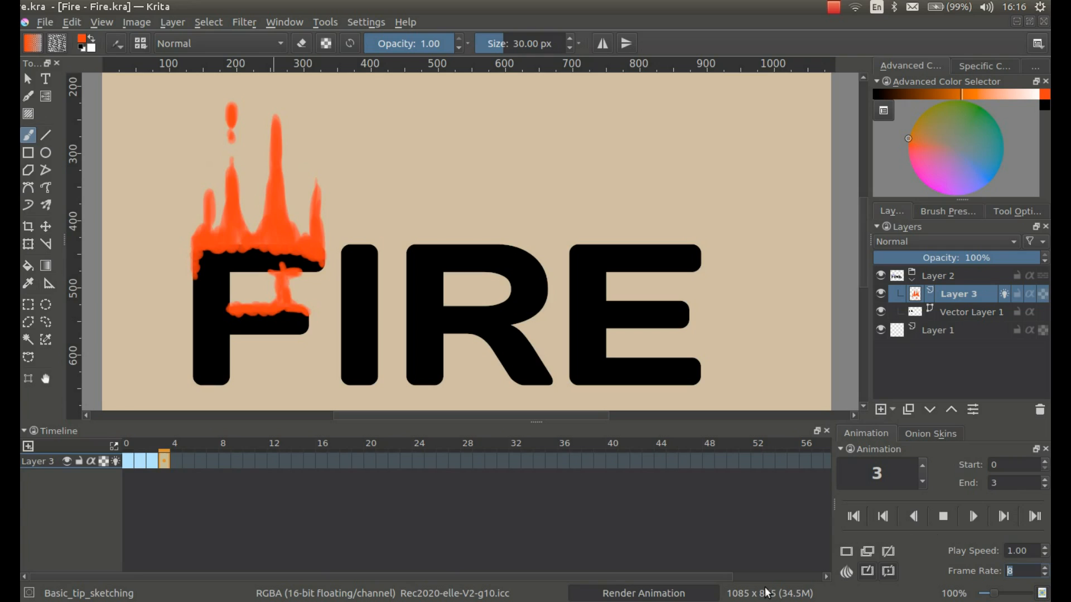
{"action": "key", "text": "space"}
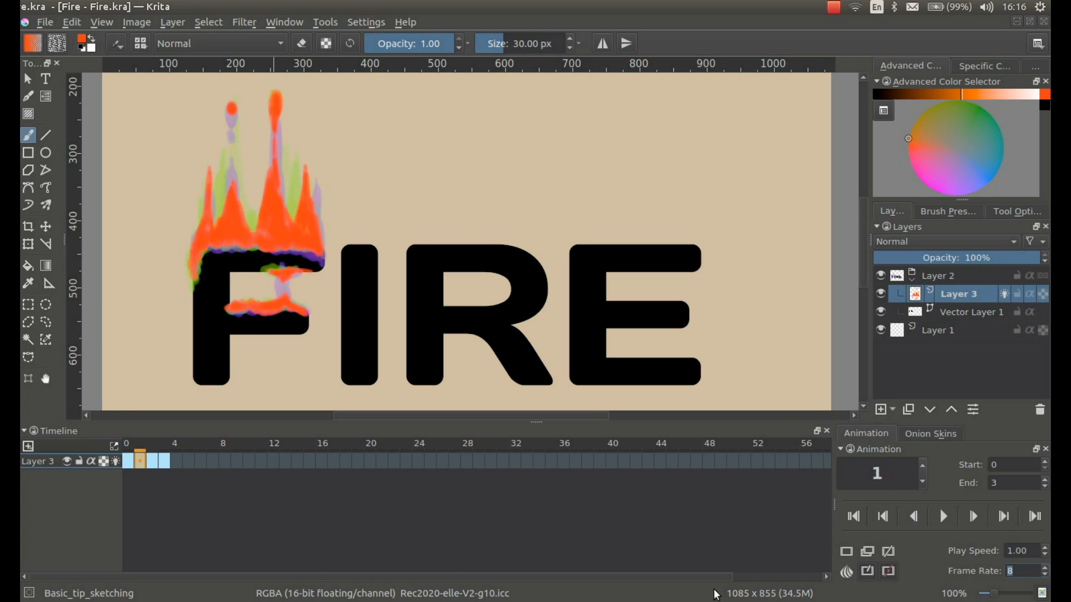
{"action": "left_click", "coordinate": [943, 516]}
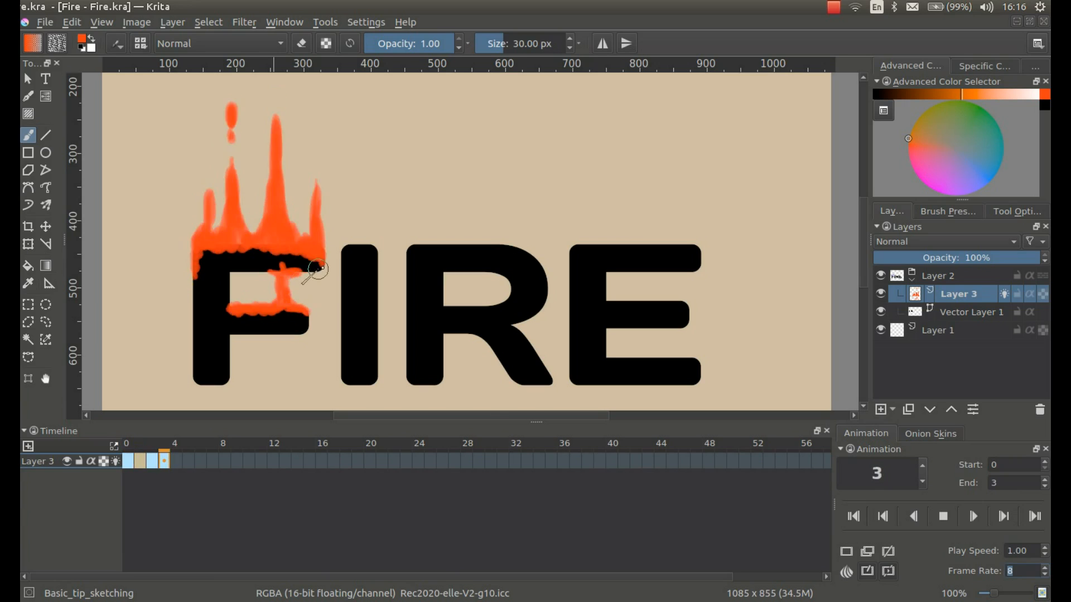
- Stop the animation playback and go to frame 0 of Layer 3
{"action": "mouse_move", "coordinate": [167, 306]}
{"action": "left_mouse_down"}
{"action": "mouse_move", "coordinate": [122, 335]}
{"action": "mouse_move", "coordinate": [131, 313]}
{"action": "left_mouse_up"}
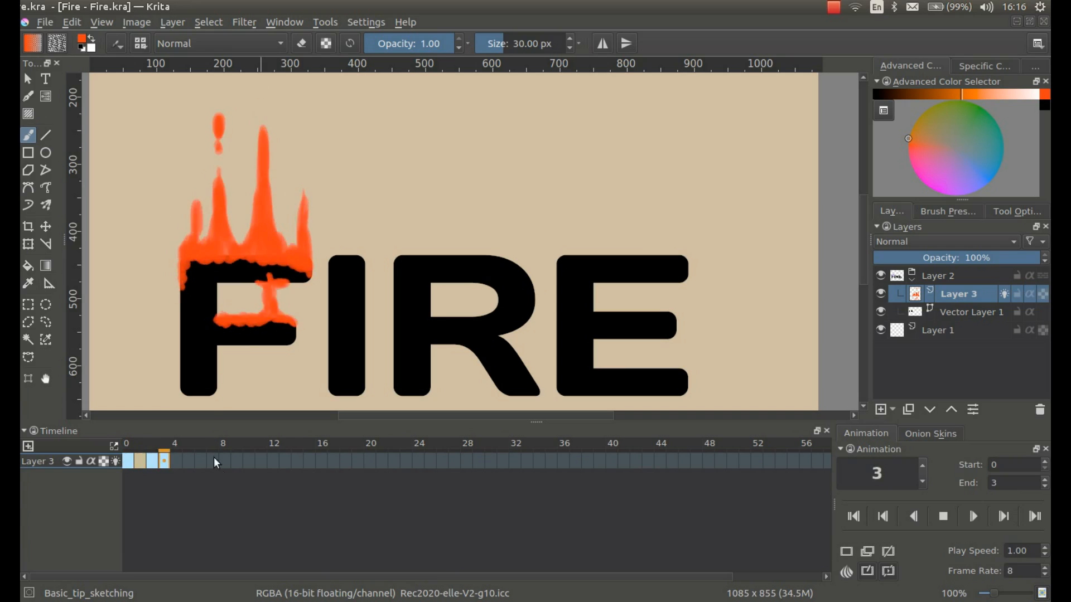
{"action": "left_click", "coordinate": [944, 519]}
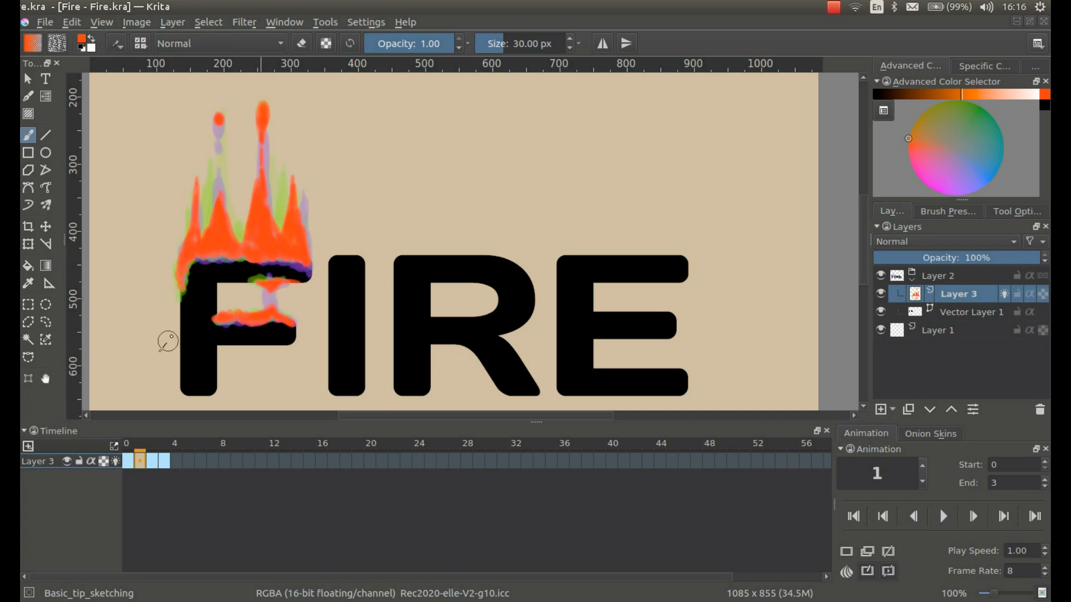
{"action": "left_click", "coordinate": [128, 461]}
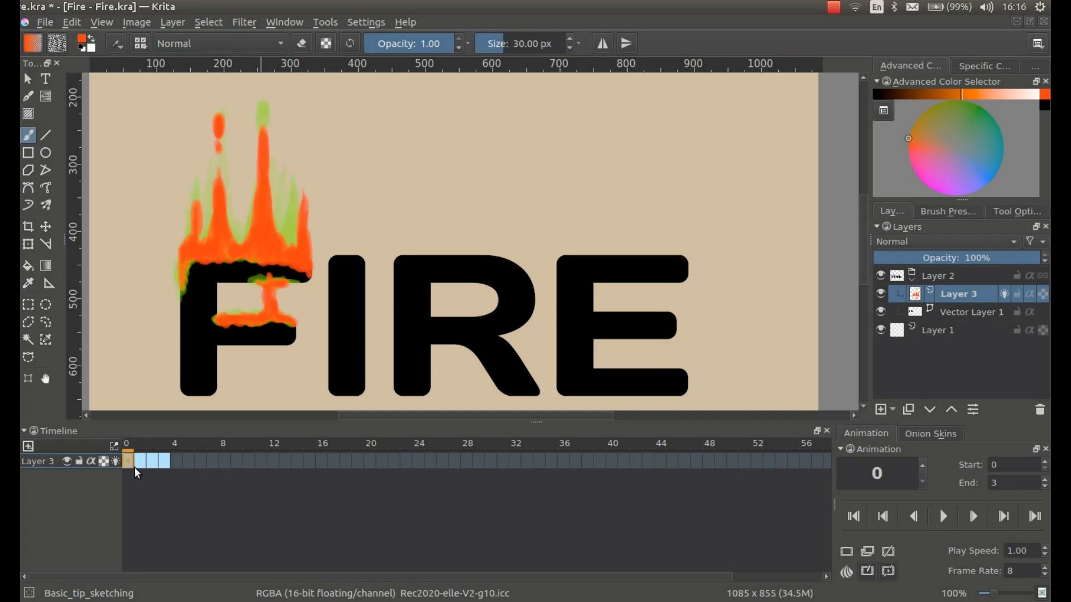
- Mix an orange brush colour with red 1.00, green 0.31 and blue 0.02
{"action": "left_click", "coordinate": [973, 66]}
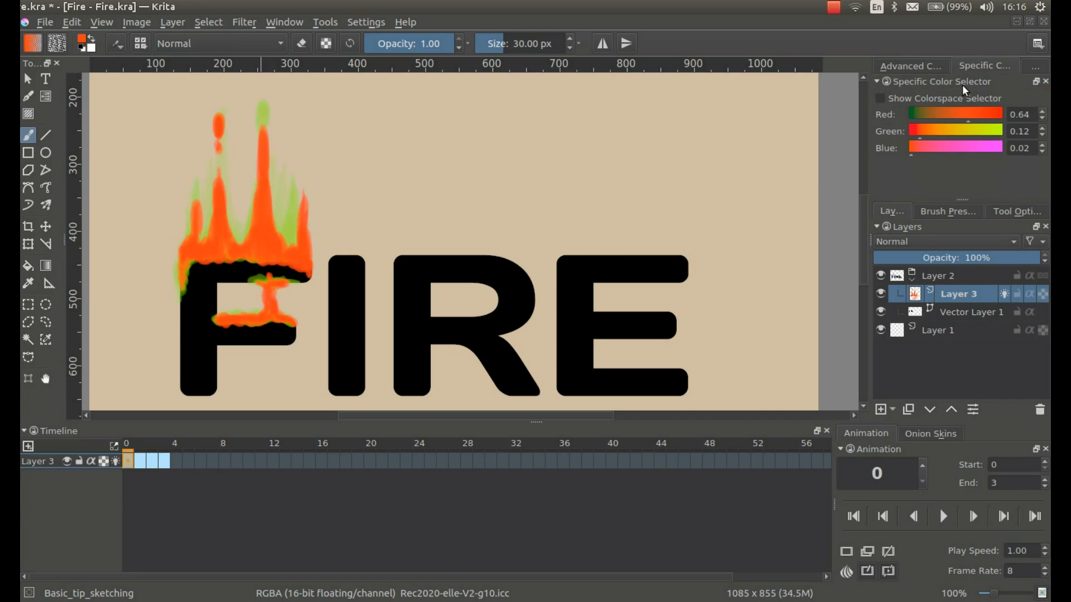
{"action": "left_click_drag", "start_coordinate": [974, 118], "coordinate": [1002, 118]}
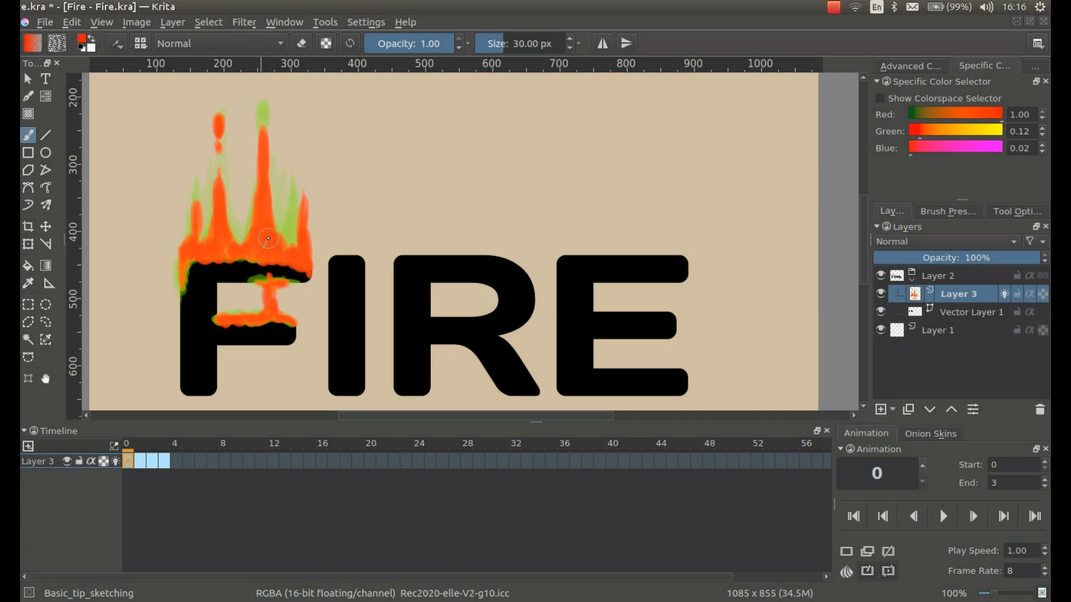
{"action": "left_click", "coordinate": [936, 134]}
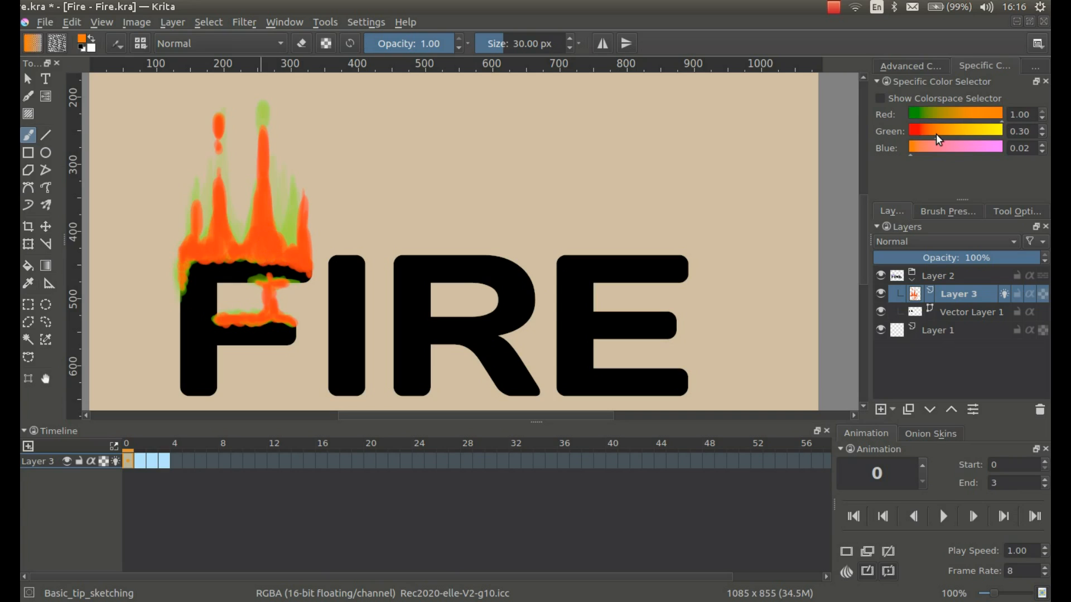
- Turn off Layer 3's onion skins and paint orange inside frame 0's flames, above the F's top arm and between its arms
{"action": "left_click_drag", "start_coordinate": [263, 189], "coordinate": [260, 234]}
{"action": "left_click", "coordinate": [116, 461]}
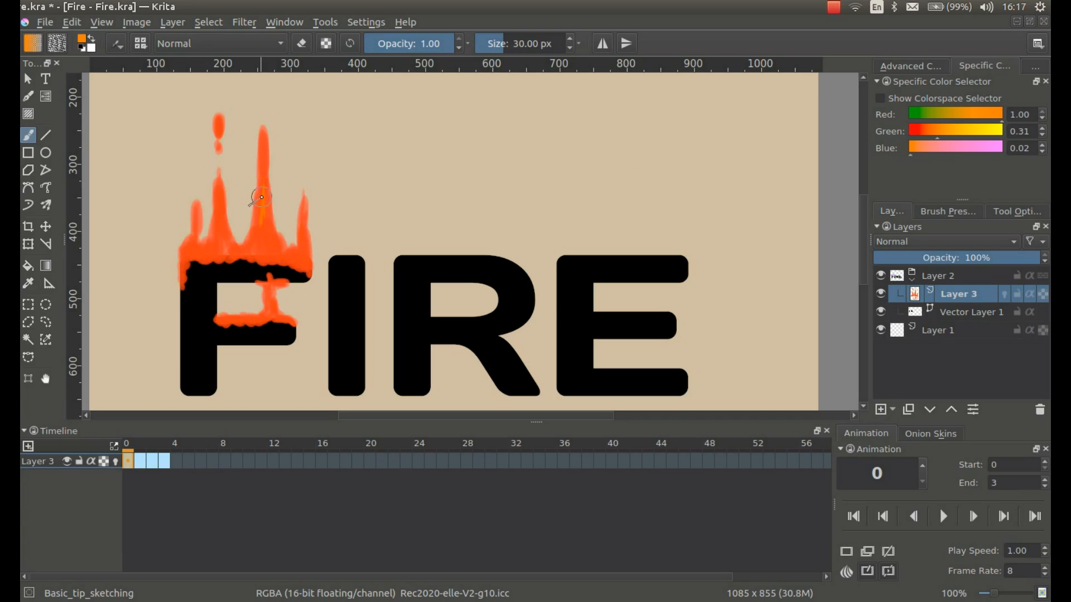
{"action": "mouse_move", "coordinate": [263, 166]}
{"action": "left_mouse_down"}
{"action": "mouse_move", "coordinate": [261, 240]}
{"action": "mouse_move", "coordinate": [250, 242]}
{"action": "mouse_move", "coordinate": [263, 233]}
{"action": "mouse_move", "coordinate": [261, 254]}
{"action": "mouse_move", "coordinate": [271, 242]}
{"action": "mouse_move", "coordinate": [295, 253]}
{"action": "mouse_move", "coordinate": [304, 220]}
{"action": "mouse_move", "coordinate": [304, 265]}
{"action": "left_mouse_up"}
{"action": "mouse_move", "coordinate": [222, 239]}
{"action": "left_mouse_down"}
{"action": "mouse_move", "coordinate": [238, 254]}
{"action": "mouse_move", "coordinate": [222, 247]}
{"action": "mouse_move", "coordinate": [221, 199]}
{"action": "mouse_move", "coordinate": [222, 242]}
{"action": "mouse_move", "coordinate": [220, 204]}
{"action": "mouse_move", "coordinate": [214, 253]}
{"action": "mouse_move", "coordinate": [190, 249]}
{"action": "mouse_move", "coordinate": [194, 225]}
{"action": "mouse_move", "coordinate": [179, 285]}
{"action": "left_mouse_up"}
{"action": "mouse_move", "coordinate": [268, 309]}
{"action": "left_mouse_down"}
{"action": "mouse_move", "coordinate": [291, 320]}
{"action": "mouse_move", "coordinate": [218, 321]}
{"action": "mouse_move", "coordinate": [260, 326]}
{"action": "mouse_move", "coordinate": [271, 287]}
{"action": "left_mouse_up"}
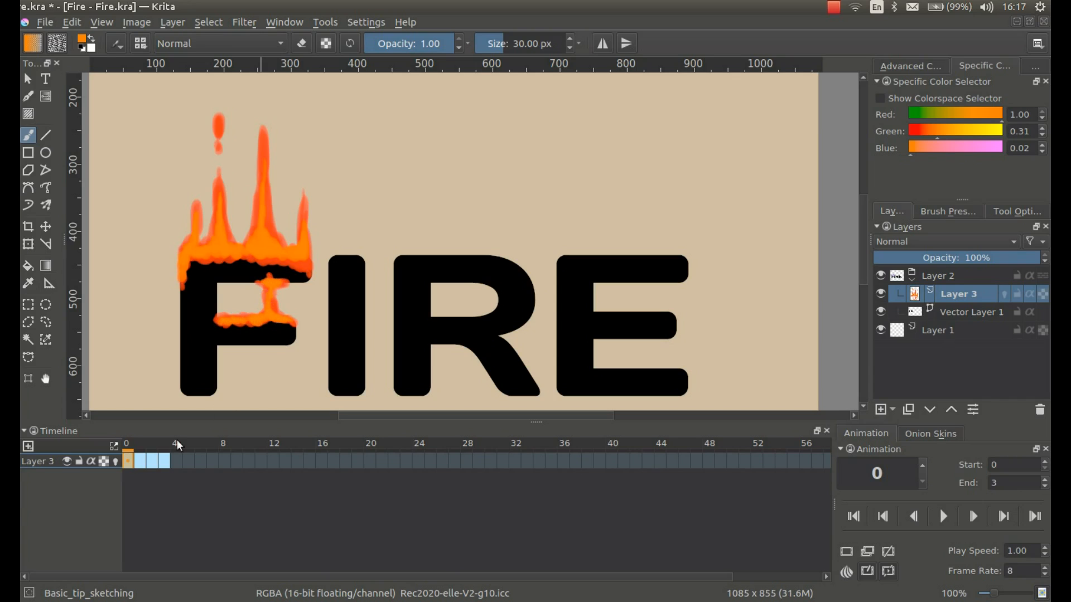
- Set the brush colour's green to 0.60 and blue to 0.11, and paint yellow-orange into the base and inner tongues of frame 0's flames
{"action": "left_click", "coordinate": [965, 130]}
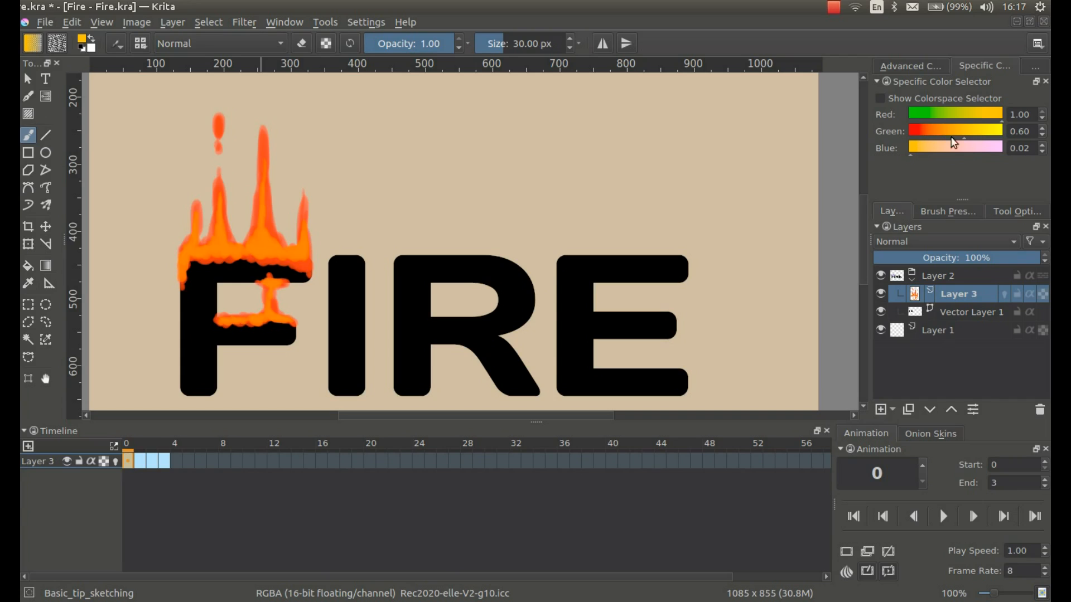
{"action": "left_click", "coordinate": [920, 148]}
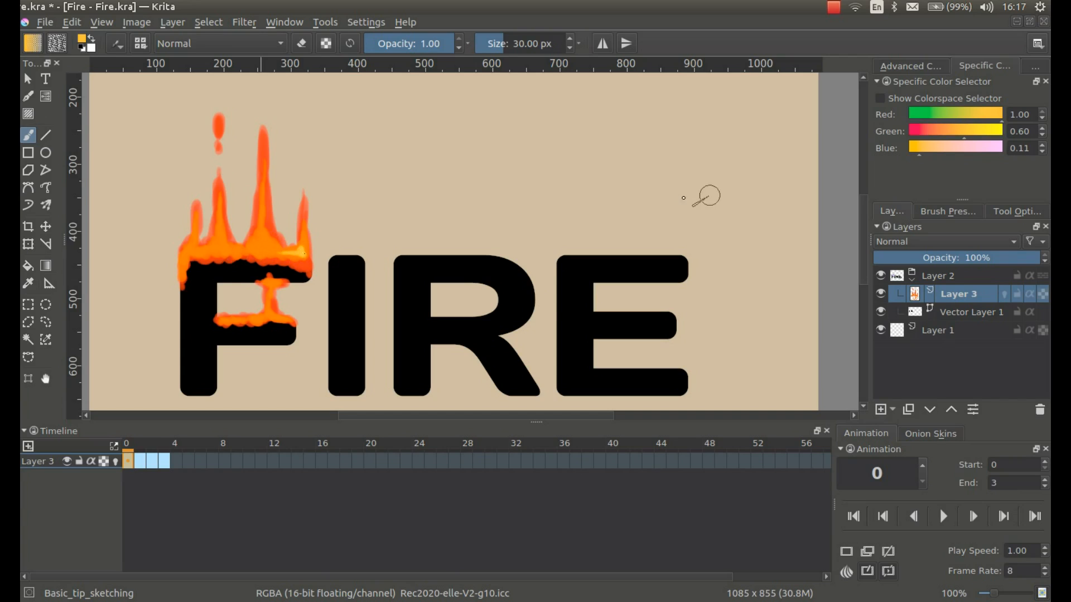
{"action": "mouse_move", "coordinate": [282, 250]}
{"action": "left_mouse_down"}
{"action": "mouse_move", "coordinate": [258, 246]}
{"action": "mouse_move", "coordinate": [260, 222]}
{"action": "mouse_move", "coordinate": [265, 252]}
{"action": "mouse_move", "coordinate": [302, 250]}
{"action": "mouse_move", "coordinate": [220, 256]}
{"action": "mouse_move", "coordinate": [217, 244]}
{"action": "left_mouse_up"}
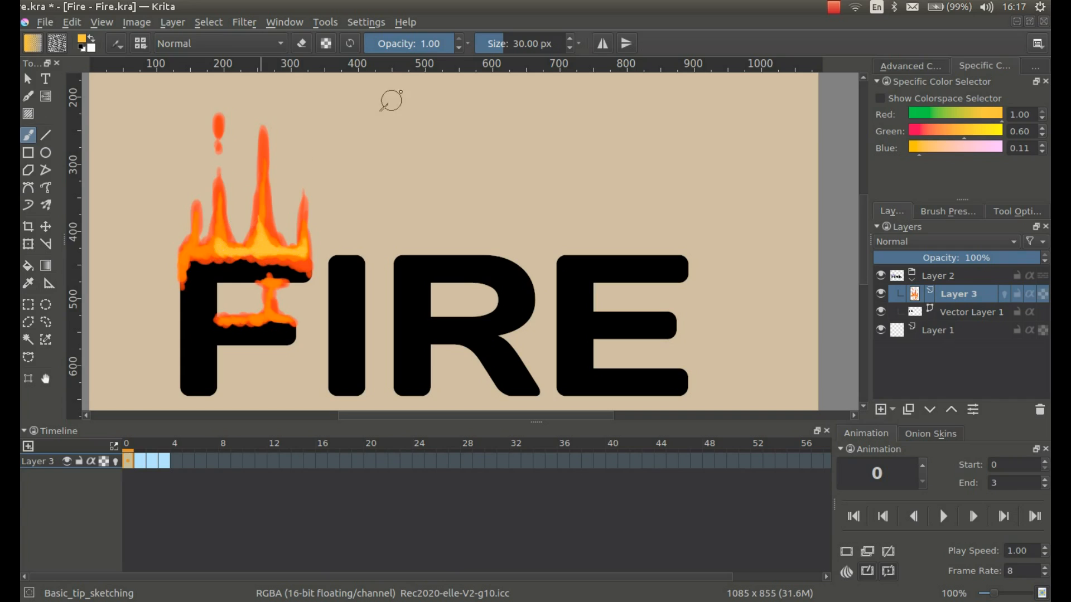
{"action": "left_click", "coordinate": [467, 43]}
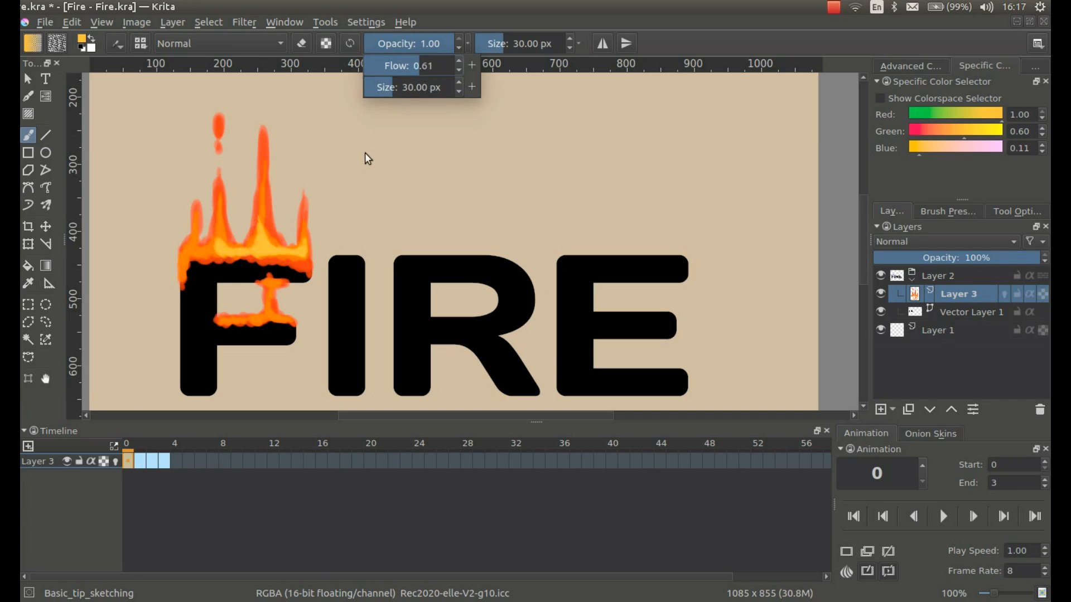
{"action": "left_click", "coordinate": [222, 253]}
{"action": "mouse_move", "coordinate": [222, 251]}
{"action": "left_mouse_down"}
{"action": "mouse_move", "coordinate": [194, 254]}
{"action": "mouse_move", "coordinate": [195, 227]}
{"action": "mouse_move", "coordinate": [182, 263]}
{"action": "left_mouse_up"}
- Sample orange tones from frame 0's flames and use them to blend the shading in the tongues and between the F's arms
{"action": "left_click", "coordinate": [192, 247], "text": "ctrl"}
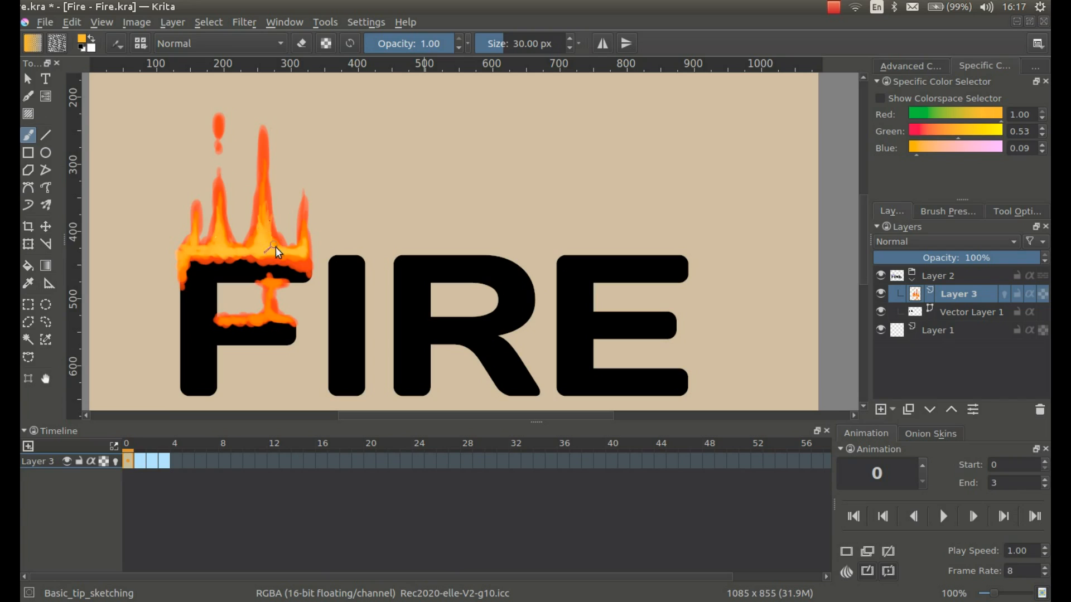
{"action": "left_click", "coordinate": [263, 202], "text": "ctrl"}
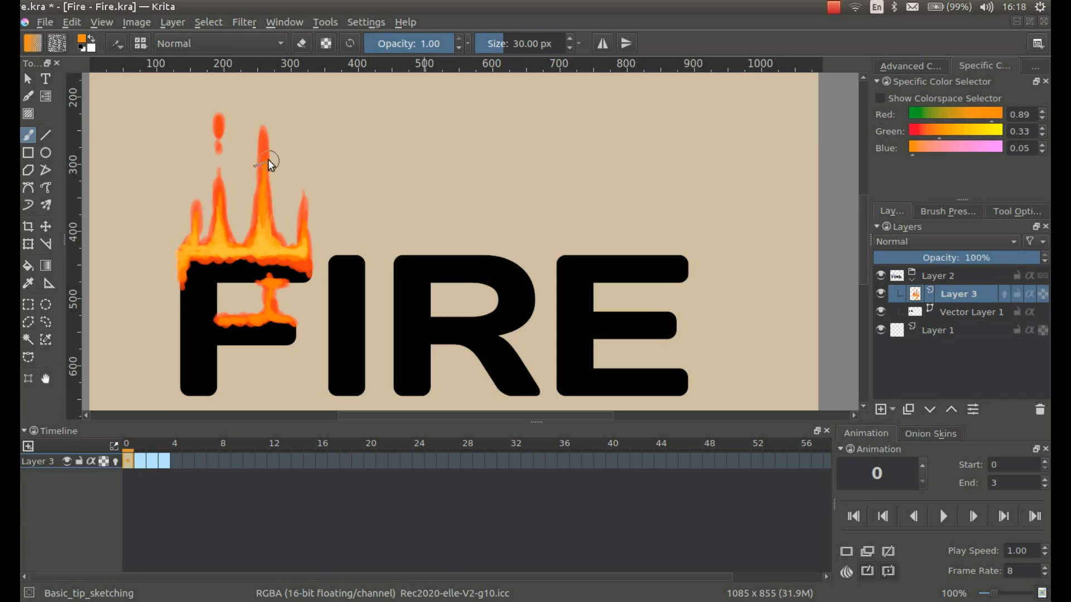
{"action": "left_click", "coordinate": [255, 232], "text": "ctrl"}
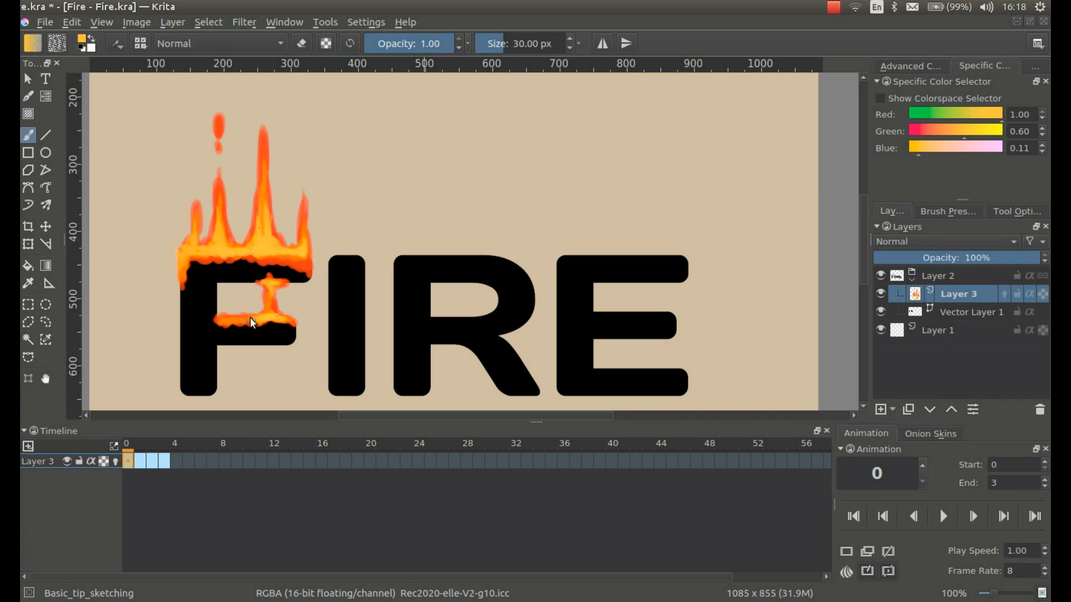
- Paint yellow (green 0.97, blue 0.23) cores at the base of frame 0's flames and along the lower arm, and save the file
{"action": "left_click_drag", "start_coordinate": [984, 139], "coordinate": [997, 132]}
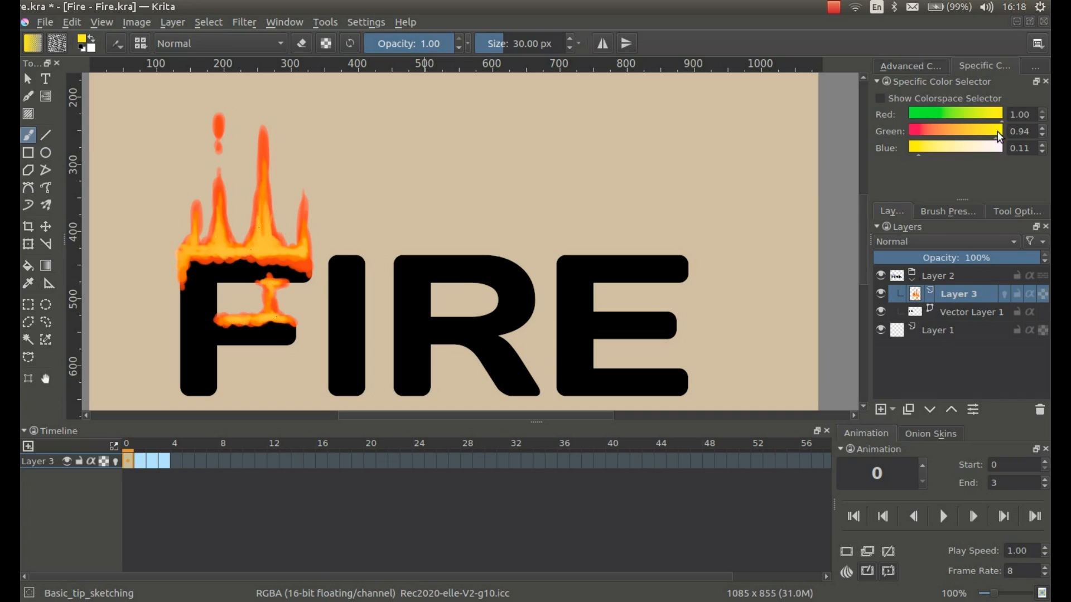
{"action": "left_click_drag", "start_coordinate": [921, 152], "coordinate": [930, 150]}
{"action": "mouse_move", "coordinate": [259, 249]}
{"action": "left_mouse_down"}
{"action": "mouse_move", "coordinate": [285, 250]}
{"action": "mouse_move", "coordinate": [196, 248]}
{"action": "mouse_move", "coordinate": [217, 241]}
{"action": "mouse_move", "coordinate": [223, 248]}
{"action": "mouse_move", "coordinate": [184, 251]}
{"action": "mouse_move", "coordinate": [177, 262]}
{"action": "left_mouse_up"}
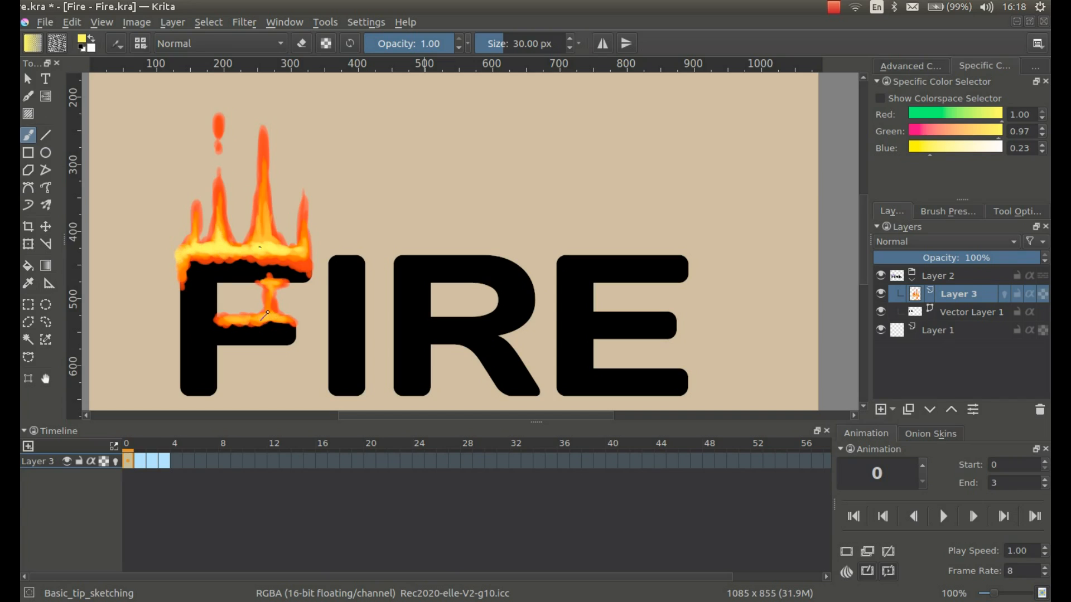
{"action": "left_click_drag", "start_coordinate": [265, 318], "coordinate": [225, 319]}
{"action": "left_click_drag", "start_coordinate": [234, 282], "coordinate": [198, 268]}
{"action": "key", "text": "ctrl+s"}
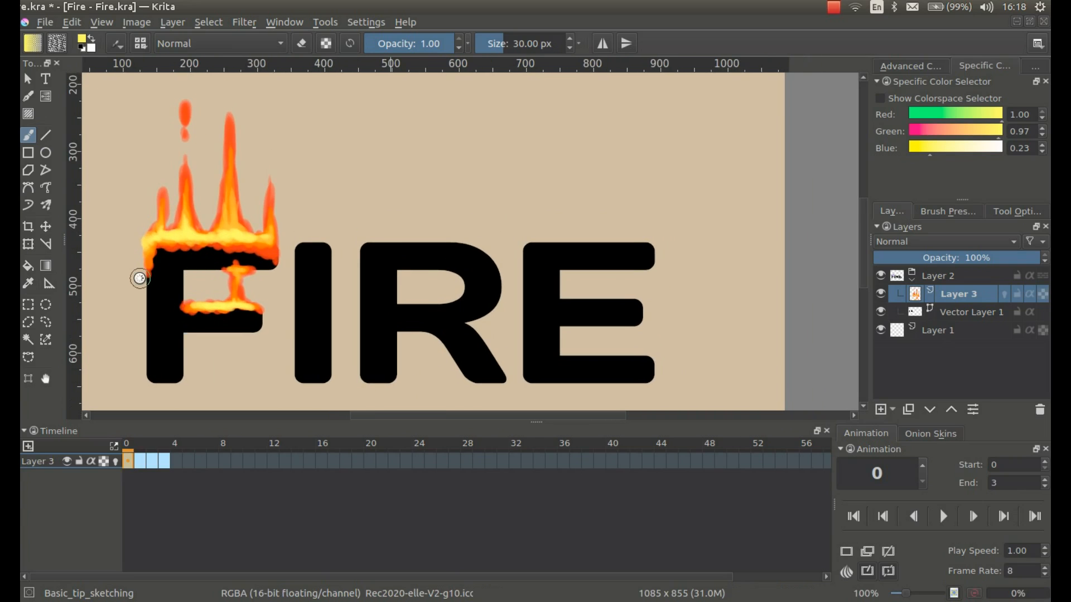
- On frame 1, reselect the recent orange (1.00, 0.31, 0.02) and fill the inside of the flames above the F's top arm
{"action": "left_click", "coordinate": [140, 462]}
{"action": "left_click", "coordinate": [128, 461]}
{"action": "left_click", "coordinate": [141, 461]}
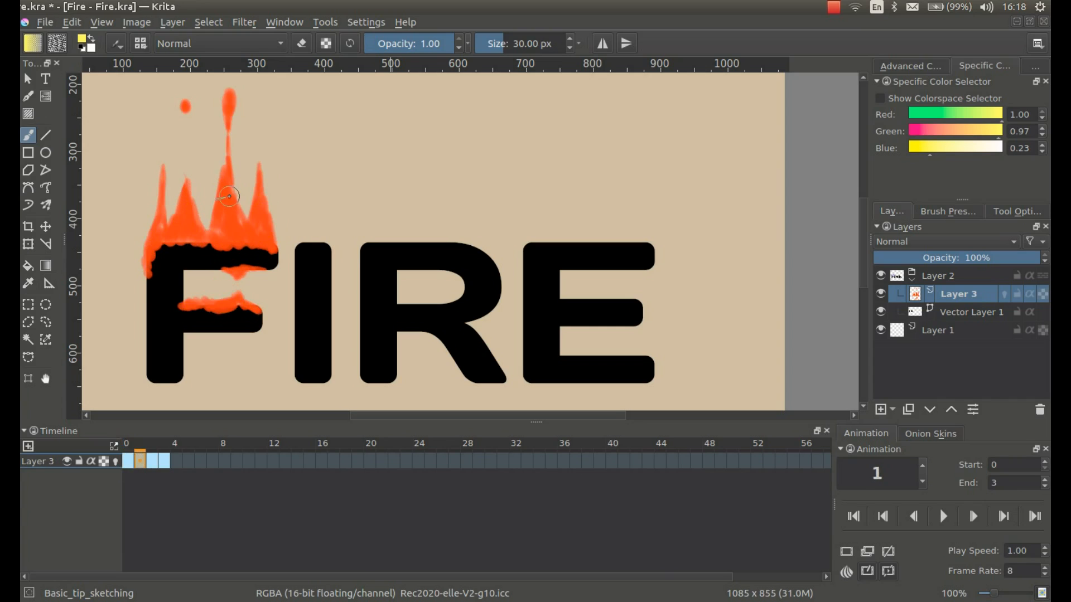
{"action": "left_click_drag", "start_coordinate": [359, 413], "coordinate": [354, 414]}
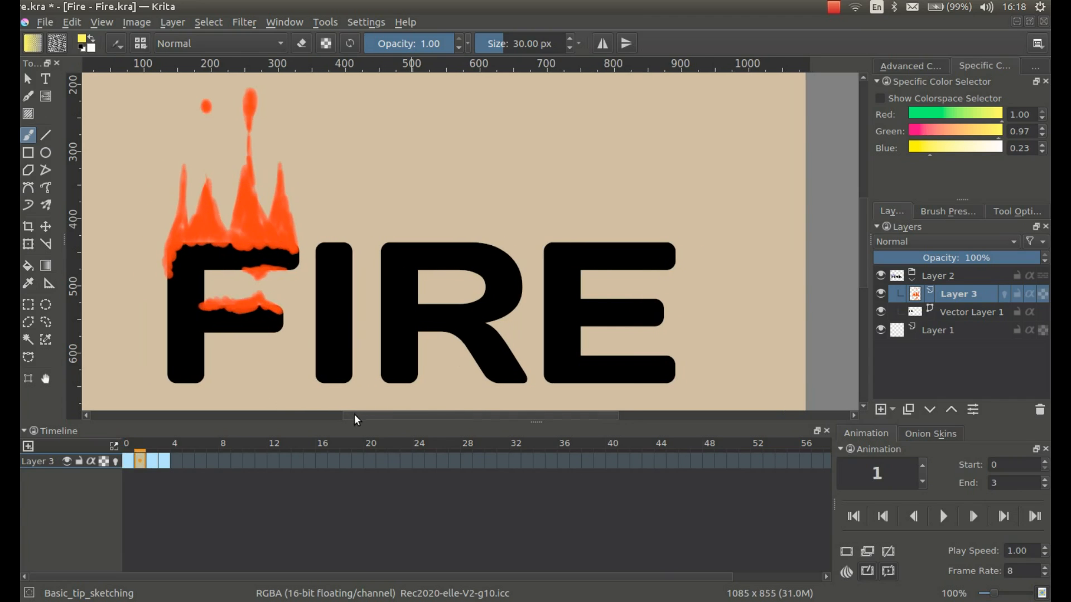
{"action": "right_click", "coordinate": [242, 189]}
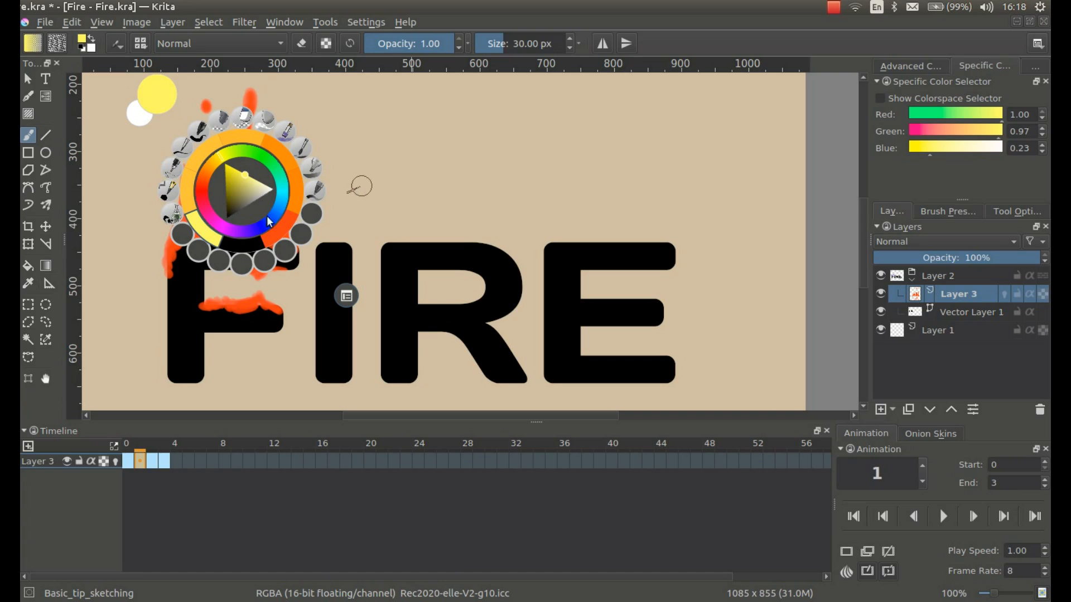
{"action": "left_click", "coordinate": [287, 226]}
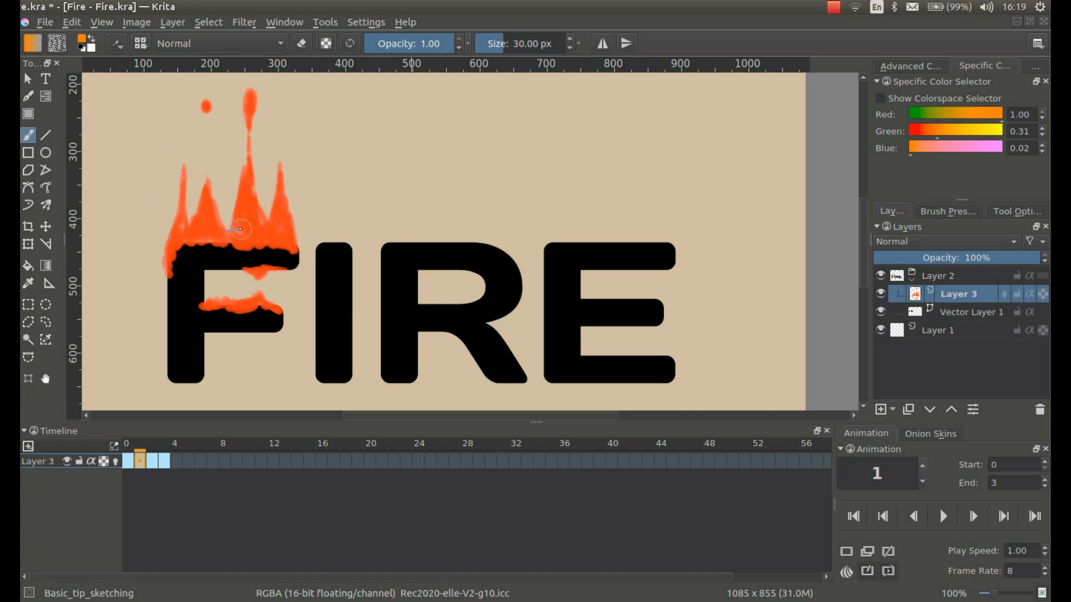
{"action": "mouse_move", "coordinate": [249, 173]}
{"action": "left_mouse_down"}
{"action": "mouse_move", "coordinate": [253, 222]}
{"action": "mouse_move", "coordinate": [238, 225]}
{"action": "mouse_move", "coordinate": [238, 245]}
{"action": "mouse_move", "coordinate": [269, 236]}
{"action": "mouse_move", "coordinate": [279, 206]}
{"action": "left_mouse_up"}
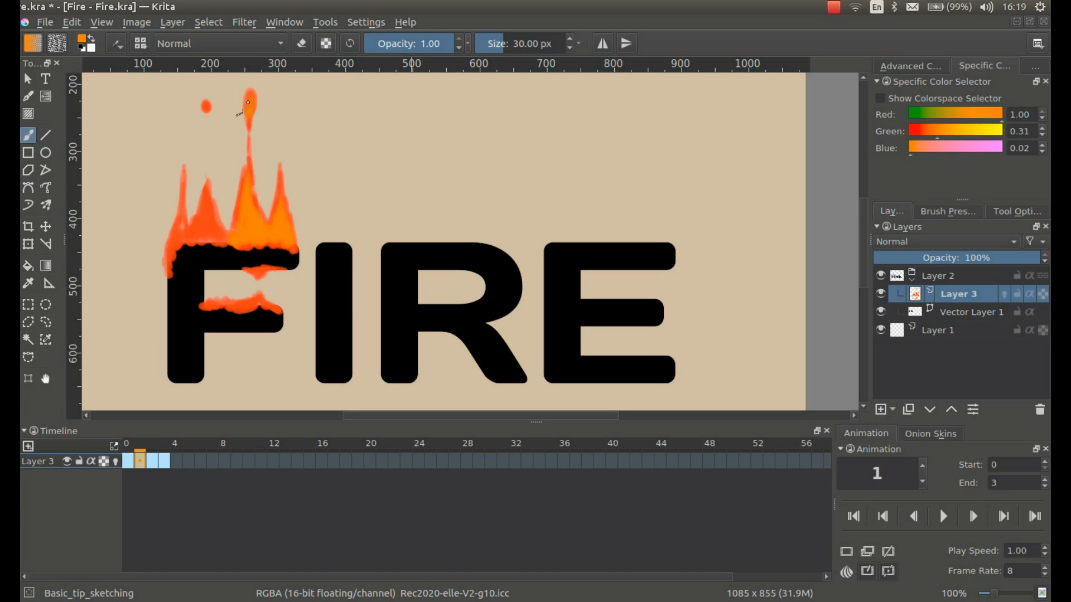
{"action": "mouse_move", "coordinate": [204, 200]}
{"action": "left_mouse_down"}
{"action": "mouse_move", "coordinate": [222, 236]}
{"action": "mouse_move", "coordinate": [195, 224]}
{"action": "mouse_move", "coordinate": [179, 235]}
{"action": "mouse_move", "coordinate": [180, 207]}
{"action": "left_mouse_up"}
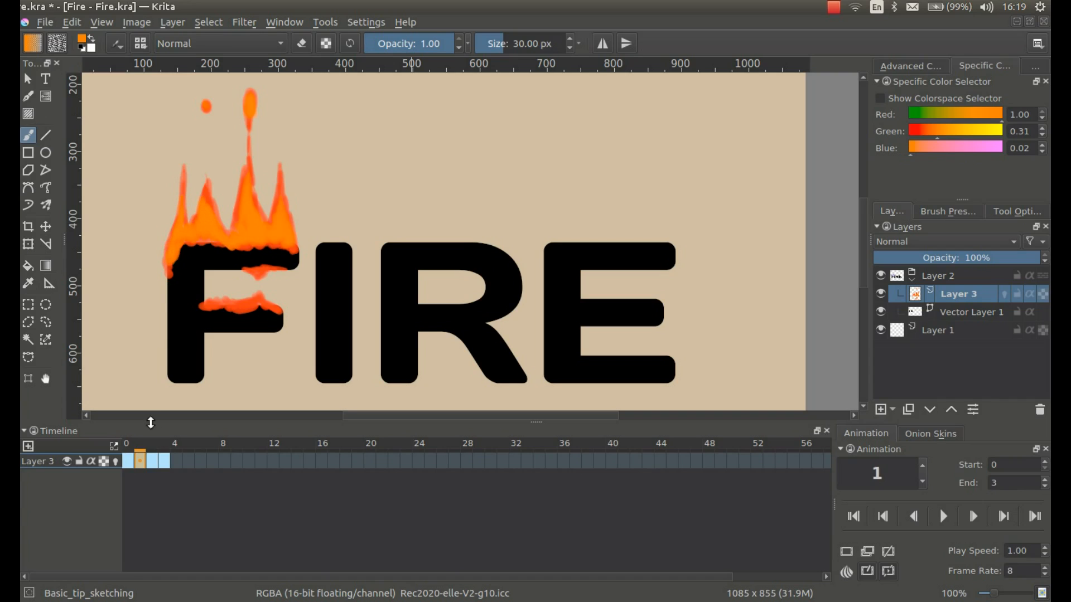
- On frame 2, paint orange inside the flames above the top arm, the detached spark and the flames between the arms
{"action": "left_click", "coordinate": [151, 461]}
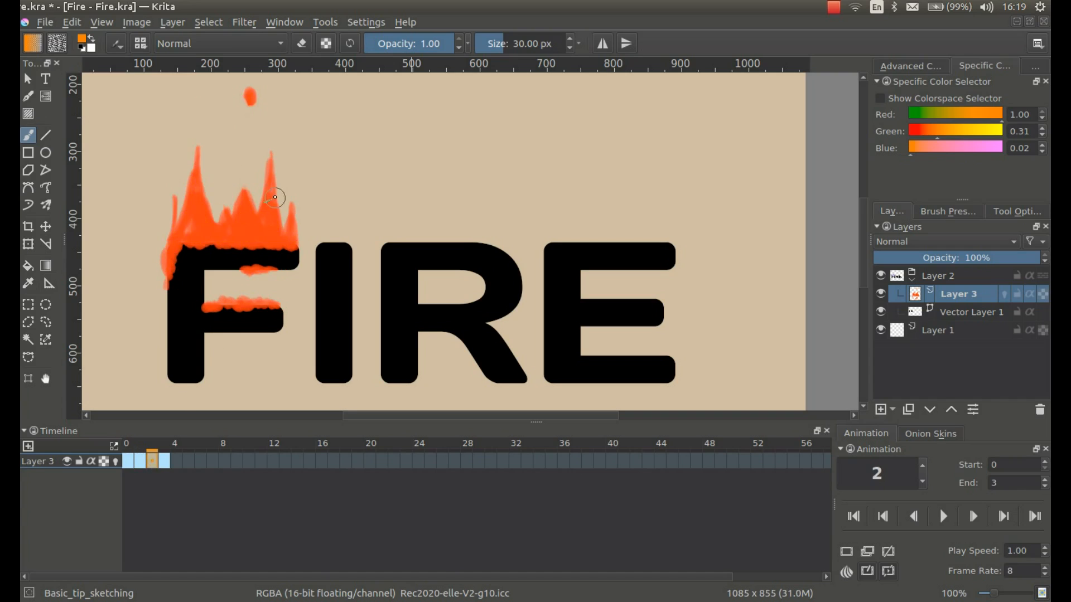
{"action": "mouse_move", "coordinate": [270, 174]}
{"action": "left_mouse_down"}
{"action": "mouse_move", "coordinate": [267, 208]}
{"action": "mouse_move", "coordinate": [287, 237]}
{"action": "mouse_move", "coordinate": [259, 221]}
{"action": "mouse_move", "coordinate": [264, 203]}
{"action": "mouse_move", "coordinate": [250, 229]}
{"action": "mouse_move", "coordinate": [246, 204]}
{"action": "mouse_move", "coordinate": [233, 236]}
{"action": "mouse_move", "coordinate": [240, 213]}
{"action": "mouse_move", "coordinate": [218, 237]}
{"action": "mouse_move", "coordinate": [239, 236]}
{"action": "mouse_move", "coordinate": [224, 225]}
{"action": "mouse_move", "coordinate": [202, 230]}
{"action": "left_mouse_up"}
{"action": "left_click_drag", "start_coordinate": [249, 92], "coordinate": [250, 99]}
{"action": "mouse_move", "coordinate": [199, 223]}
{"action": "left_mouse_down"}
{"action": "mouse_move", "coordinate": [207, 228]}
{"action": "mouse_move", "coordinate": [193, 201]}
{"action": "mouse_move", "coordinate": [196, 223]}
{"action": "mouse_move", "coordinate": [190, 184]}
{"action": "mouse_move", "coordinate": [169, 262]}
{"action": "left_mouse_up"}
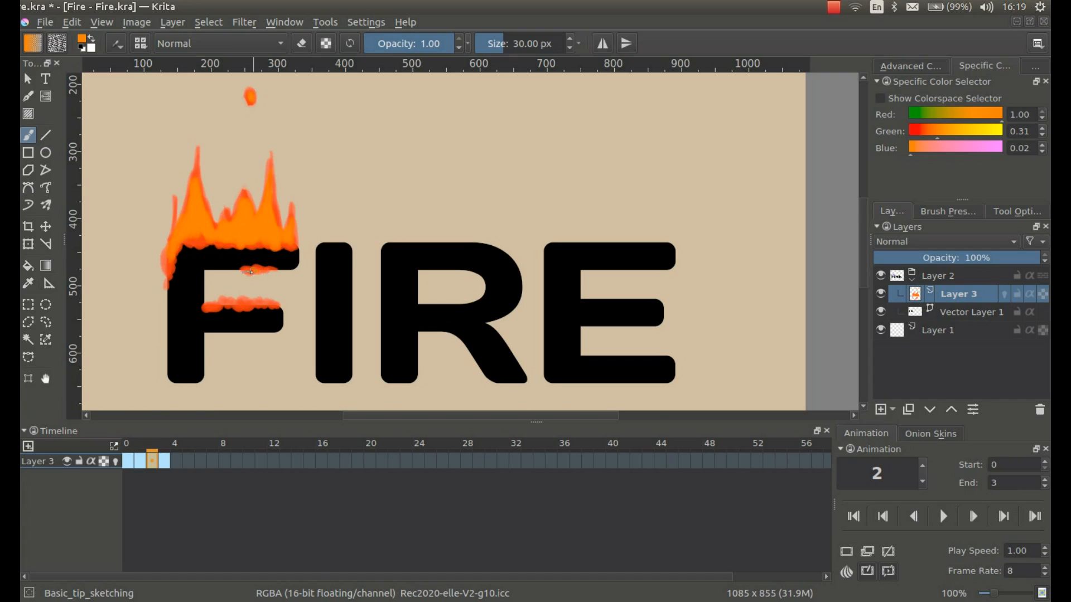
{"action": "left_click_drag", "start_coordinate": [261, 307], "coordinate": [239, 302]}
- On frame 3, paint orange inside the tongues above the top arm and the flames along the lower arm
{"action": "left_click", "coordinate": [163, 456]}
{"action": "mouse_move", "coordinate": [287, 201]}
{"action": "left_mouse_down"}
{"action": "mouse_move", "coordinate": [284, 235]}
{"action": "mouse_move", "coordinate": [262, 218]}
{"action": "mouse_move", "coordinate": [256, 173]}
{"action": "mouse_move", "coordinate": [261, 215]}
{"action": "mouse_move", "coordinate": [256, 173]}
{"action": "mouse_move", "coordinate": [250, 233]}
{"action": "mouse_move", "coordinate": [260, 233]}
{"action": "mouse_move", "coordinate": [240, 227]}
{"action": "mouse_move", "coordinate": [265, 237]}
{"action": "mouse_move", "coordinate": [234, 237]}
{"action": "mouse_move", "coordinate": [266, 245]}
{"action": "mouse_move", "coordinate": [212, 240]}
{"action": "mouse_move", "coordinate": [227, 237]}
{"action": "mouse_move", "coordinate": [204, 211]}
{"action": "mouse_move", "coordinate": [220, 149]}
{"action": "mouse_move", "coordinate": [212, 220]}
{"action": "mouse_move", "coordinate": [208, 141]}
{"action": "mouse_move", "coordinate": [212, 233]}
{"action": "mouse_move", "coordinate": [172, 236]}
{"action": "mouse_move", "coordinate": [168, 257]}
{"action": "left_mouse_up"}
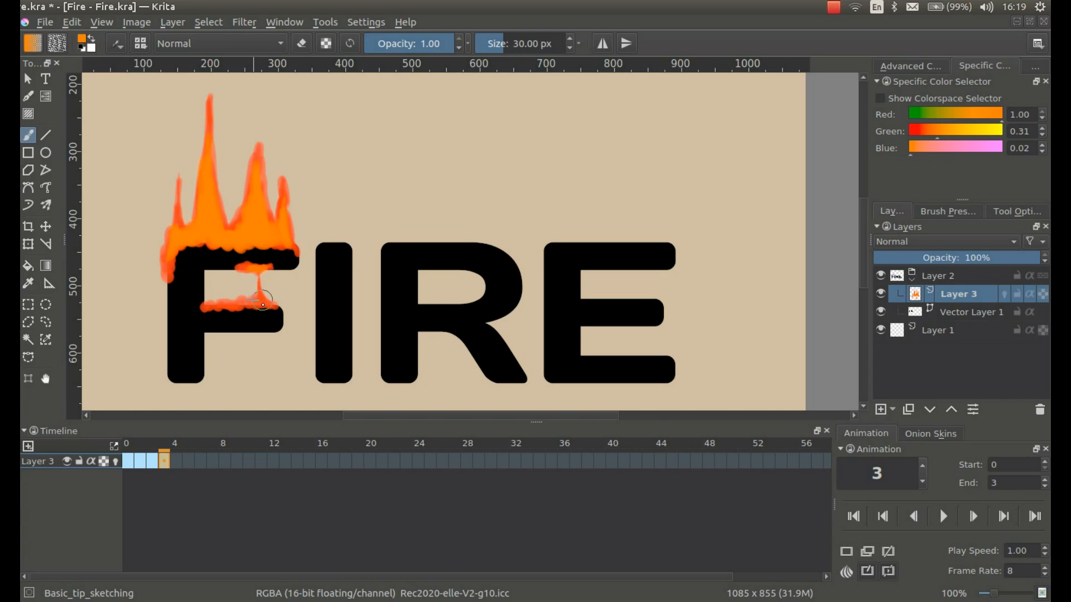
{"action": "left_click_drag", "start_coordinate": [267, 303], "coordinate": [230, 304]}
- Return to frame 1, add orange to the flames between the F's arms and step through the frames to compare them
{"action": "key", "text": "Left"}
{"action": "key", "text": "Left"}
{"action": "key", "text": "Left"}
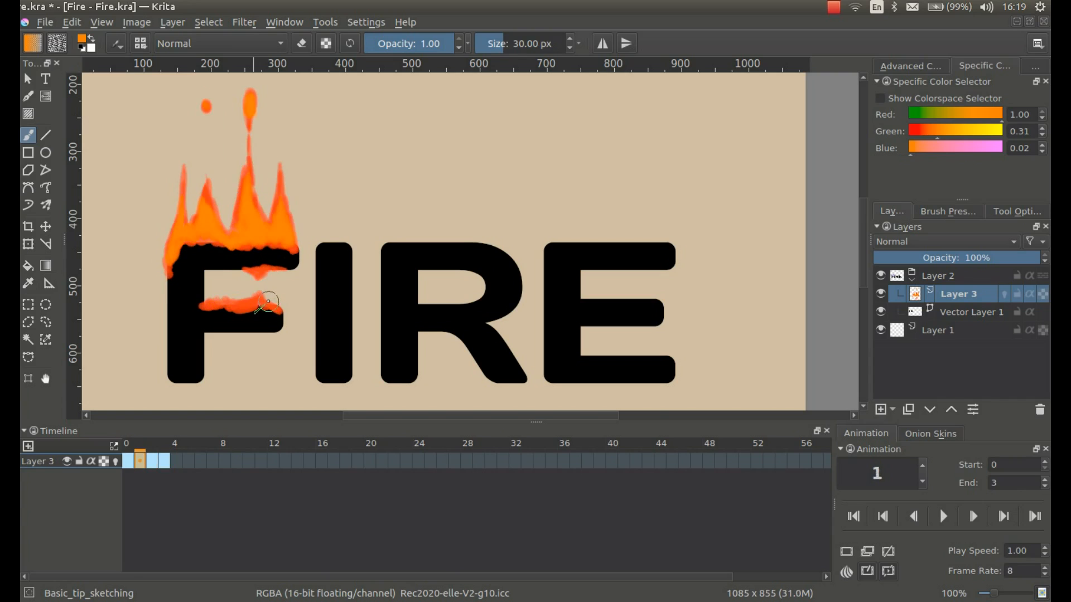
{"action": "key", "text": "Right"}
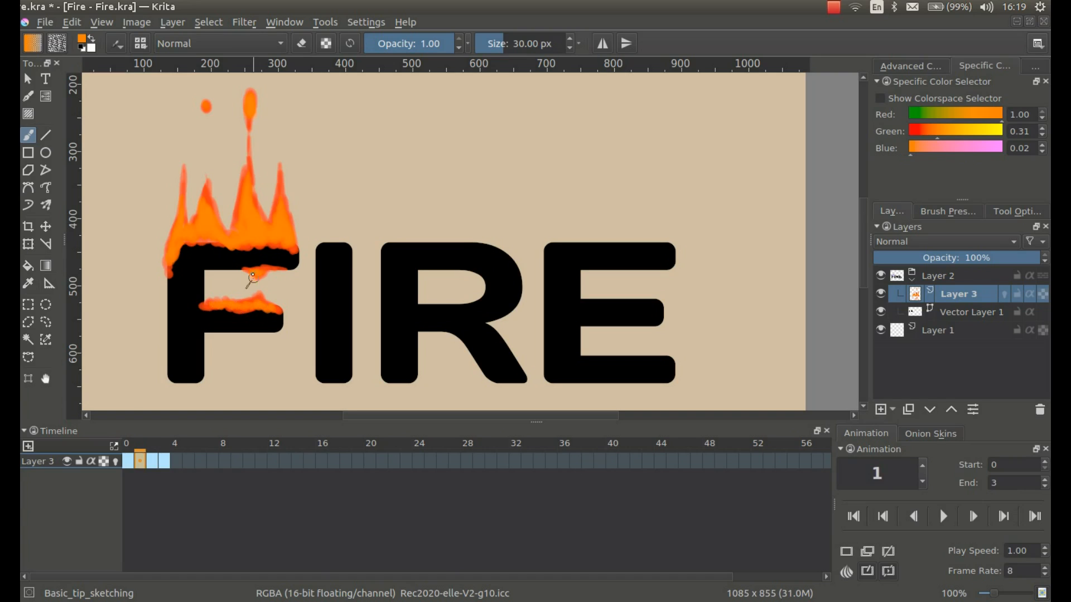
{"action": "key", "text": "Left"}
{"action": "key", "text": "Right"}
{"action": "key", "text": "Right"}
{"action": "key", "text": "Right"}
{"action": "key", "text": "Left"}
{"action": "key", "text": "Left"}
- Reselect the recent yellow-orange (1.00, 0.60, 0.11) and paint the cores of frame 1's flames, tall spark and flames between the arms
{"action": "right_click", "coordinate": [235, 266]}
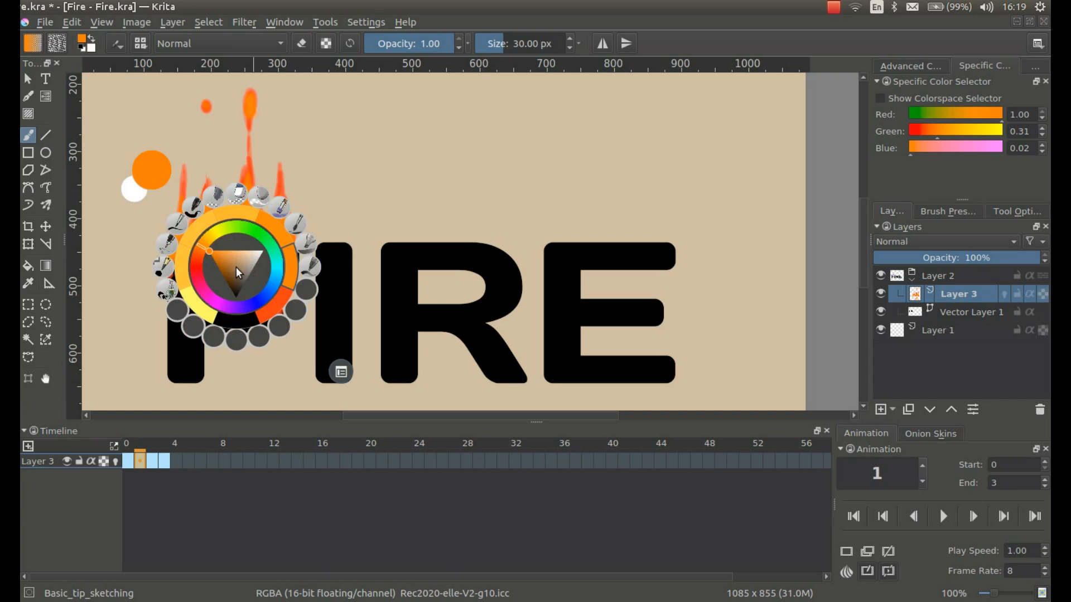
{"action": "left_click", "coordinate": [195, 230]}
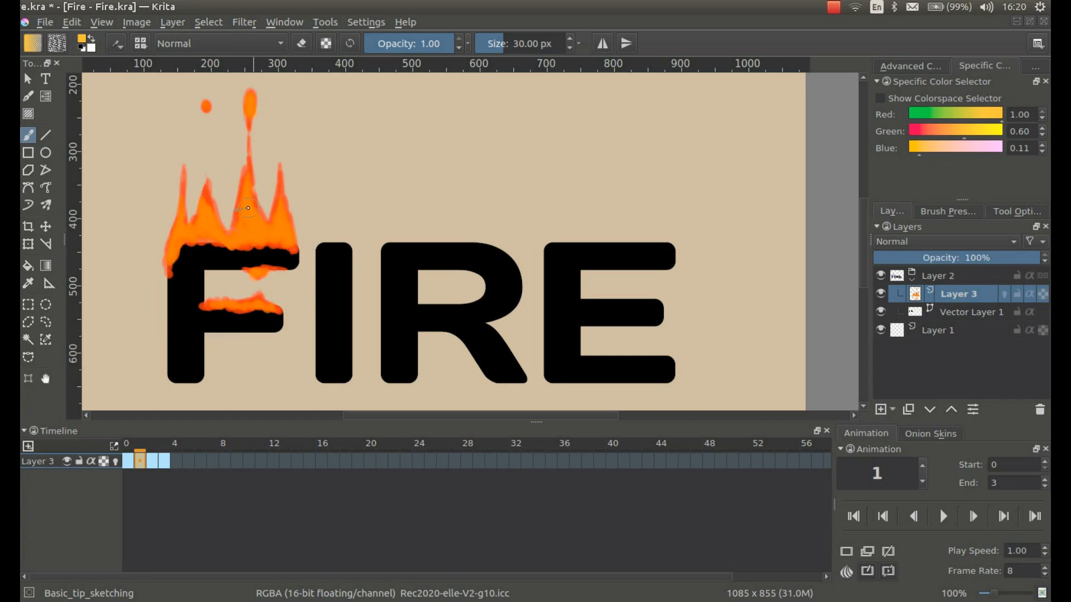
{"action": "mouse_move", "coordinate": [247, 216]}
{"action": "left_mouse_down"}
{"action": "mouse_move", "coordinate": [263, 239]}
{"action": "mouse_move", "coordinate": [250, 228]}
{"action": "mouse_move", "coordinate": [239, 243]}
{"action": "mouse_move", "coordinate": [272, 239]}
{"action": "mouse_move", "coordinate": [282, 197]}
{"action": "mouse_move", "coordinate": [284, 239]}
{"action": "left_mouse_up"}
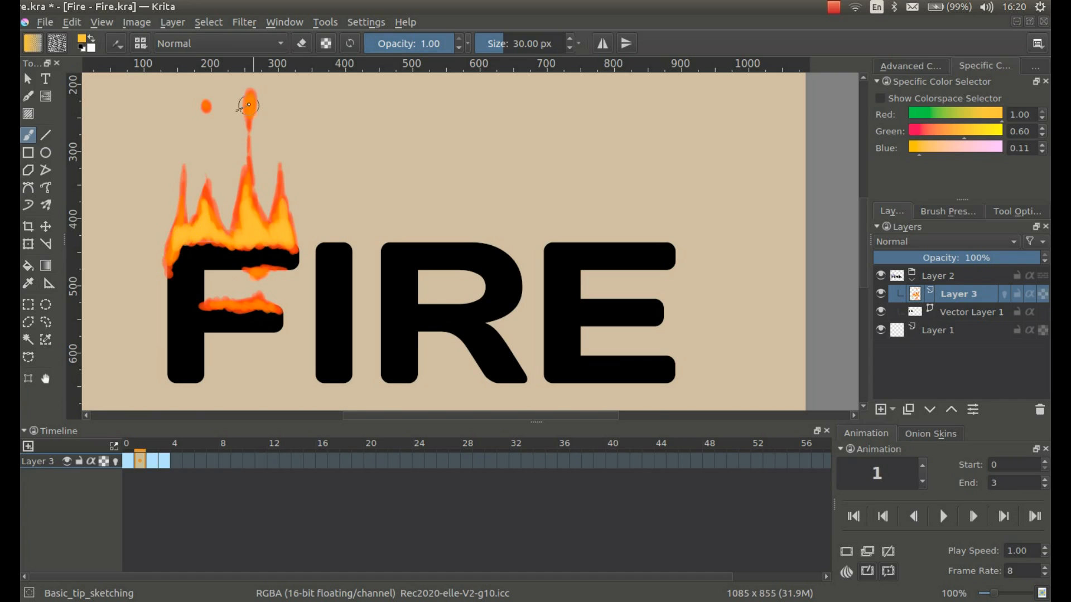
{"action": "left_click_drag", "start_coordinate": [255, 276], "coordinate": [255, 273]}
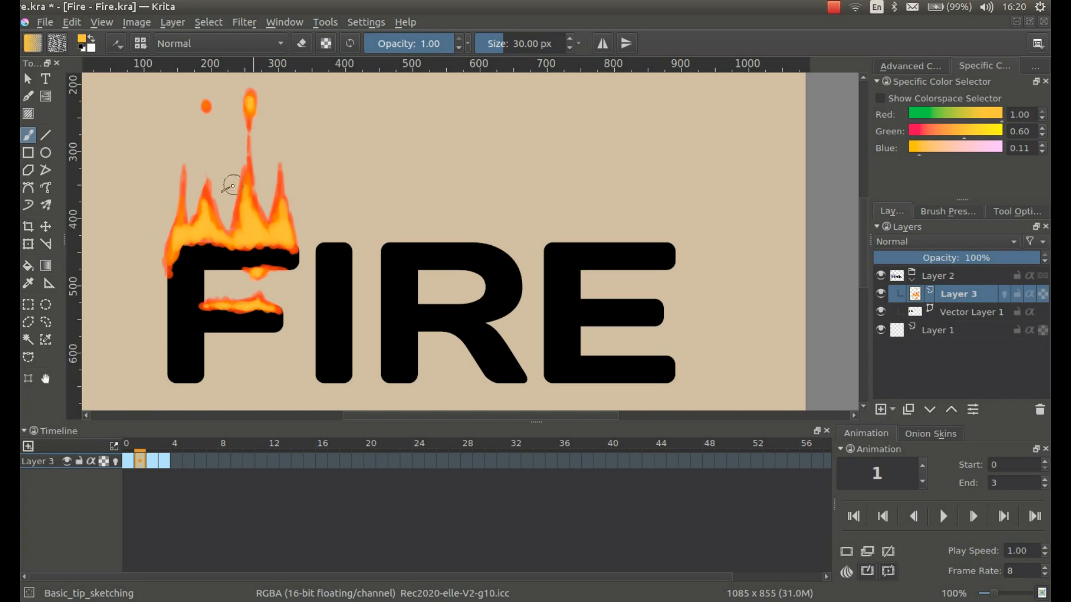
- On frame 2, paint yellow-orange cores in the flames above the F's top arm and along its lower arm
{"action": "key", "text": "Right"}
{"action": "mouse_move", "coordinate": [245, 213]}
{"action": "left_mouse_down"}
{"action": "mouse_move", "coordinate": [252, 240]}
{"action": "mouse_move", "coordinate": [270, 192]}
{"action": "mouse_move", "coordinate": [259, 226]}
{"action": "mouse_move", "coordinate": [265, 218]}
{"action": "mouse_move", "coordinate": [273, 243]}
{"action": "mouse_move", "coordinate": [274, 220]}
{"action": "mouse_move", "coordinate": [262, 239]}
{"action": "left_mouse_up"}
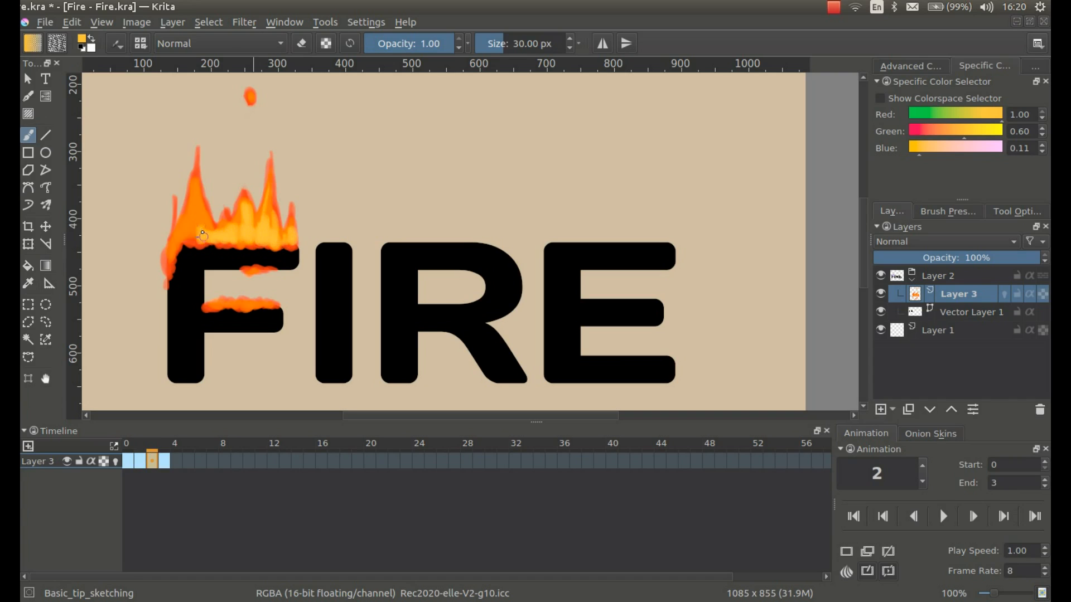
{"action": "left_click_drag", "start_coordinate": [186, 222], "coordinate": [166, 266]}
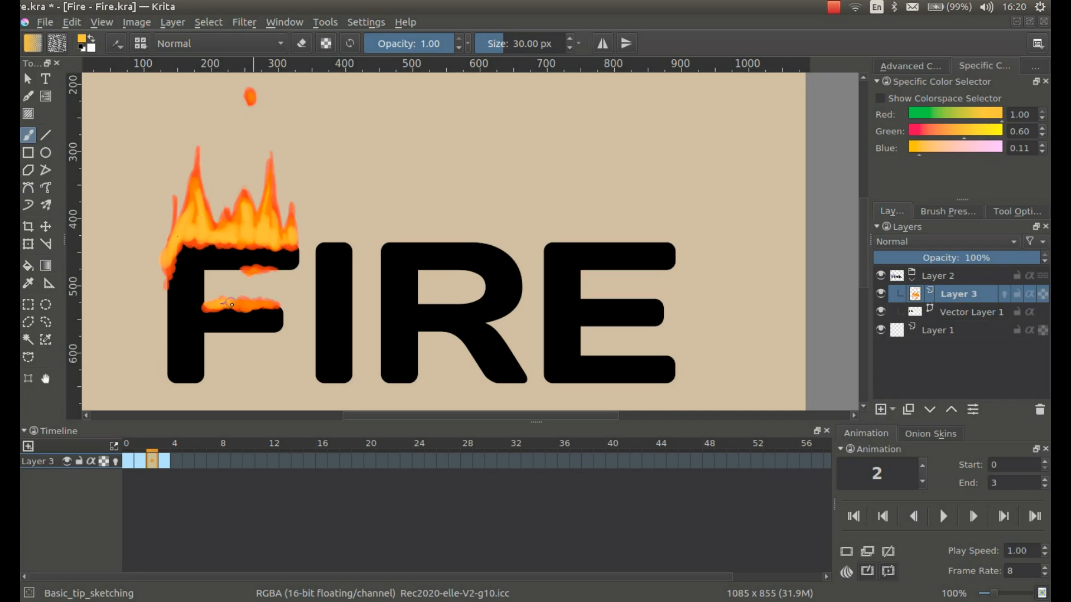
- On frame 3, paint yellow-orange cores in the F's flames and step back through the frames to compare them
{"action": "key", "text": "Right"}
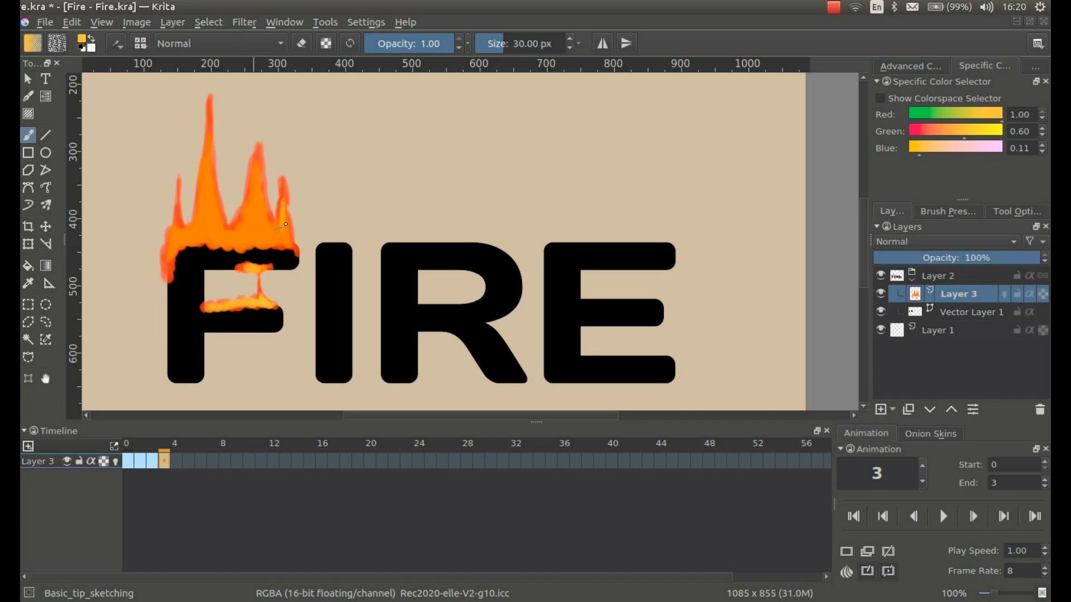
{"action": "mouse_move", "coordinate": [266, 229]}
{"action": "left_mouse_down"}
{"action": "mouse_move", "coordinate": [257, 178]}
{"action": "mouse_move", "coordinate": [259, 231]}
{"action": "mouse_move", "coordinate": [260, 207]}
{"action": "mouse_move", "coordinate": [254, 238]}
{"action": "mouse_move", "coordinate": [241, 239]}
{"action": "mouse_move", "coordinate": [246, 218]}
{"action": "mouse_move", "coordinate": [221, 234]}
{"action": "mouse_move", "coordinate": [208, 212]}
{"action": "mouse_move", "coordinate": [220, 228]}
{"action": "mouse_move", "coordinate": [212, 150]}
{"action": "mouse_move", "coordinate": [215, 236]}
{"action": "mouse_move", "coordinate": [200, 230]}
{"action": "mouse_move", "coordinate": [201, 194]}
{"action": "mouse_move", "coordinate": [197, 226]}
{"action": "left_mouse_up"}
{"action": "mouse_move", "coordinate": [197, 180]}
{"action": "left_mouse_down"}
{"action": "mouse_move", "coordinate": [199, 229]}
{"action": "mouse_move", "coordinate": [208, 234]}
{"action": "mouse_move", "coordinate": [179, 233]}
{"action": "mouse_move", "coordinate": [191, 235]}
{"action": "mouse_move", "coordinate": [175, 235]}
{"action": "mouse_move", "coordinate": [173, 247]}
{"action": "mouse_move", "coordinate": [177, 218]}
{"action": "mouse_move", "coordinate": [170, 248]}
{"action": "left_mouse_up"}
{"action": "key", "text": "Left"}
{"action": "key", "text": "Left"}
{"action": "key", "text": "Left"}
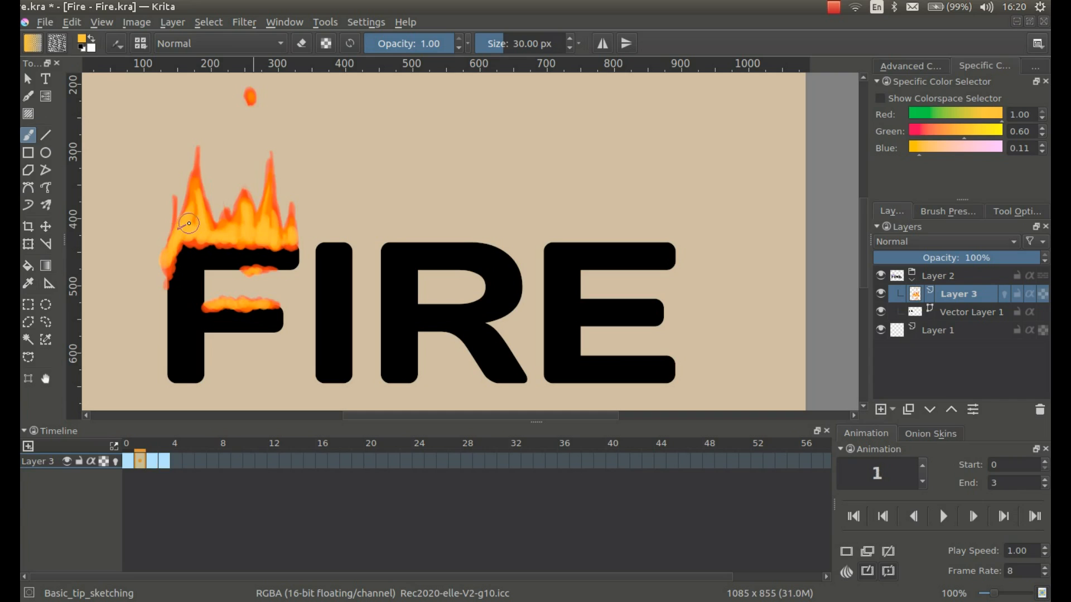
{"action": "key", "text": "Right"}
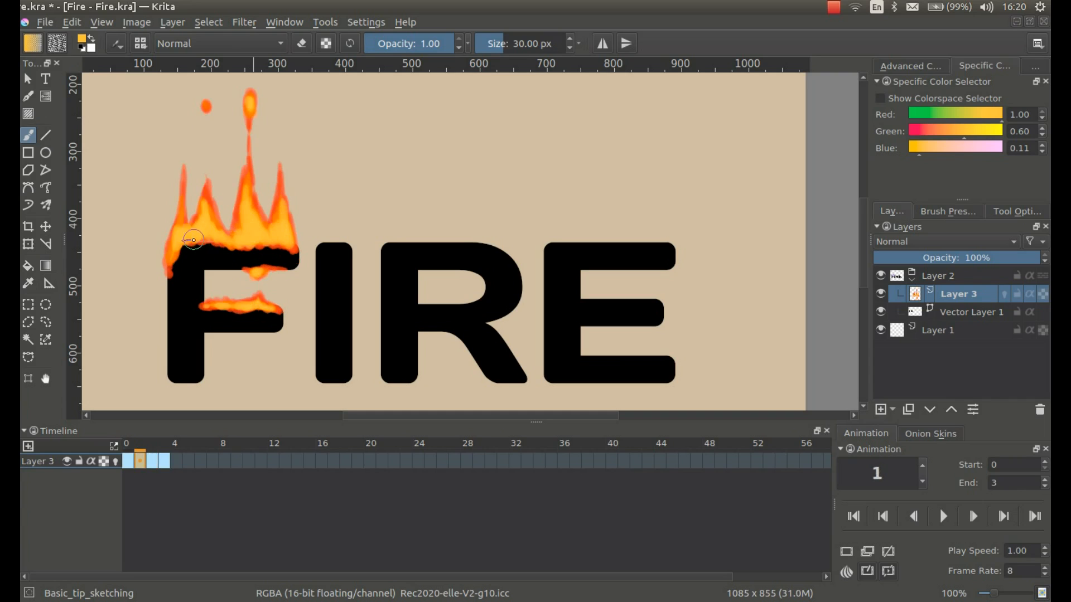
- On frame 1, select yellow (1.00, 0.97, 0.23) and paint the base of the flames along both of the F's arms
{"action": "right_click", "coordinate": [201, 239]}
{"action": "left_click", "coordinate": [207, 226]}
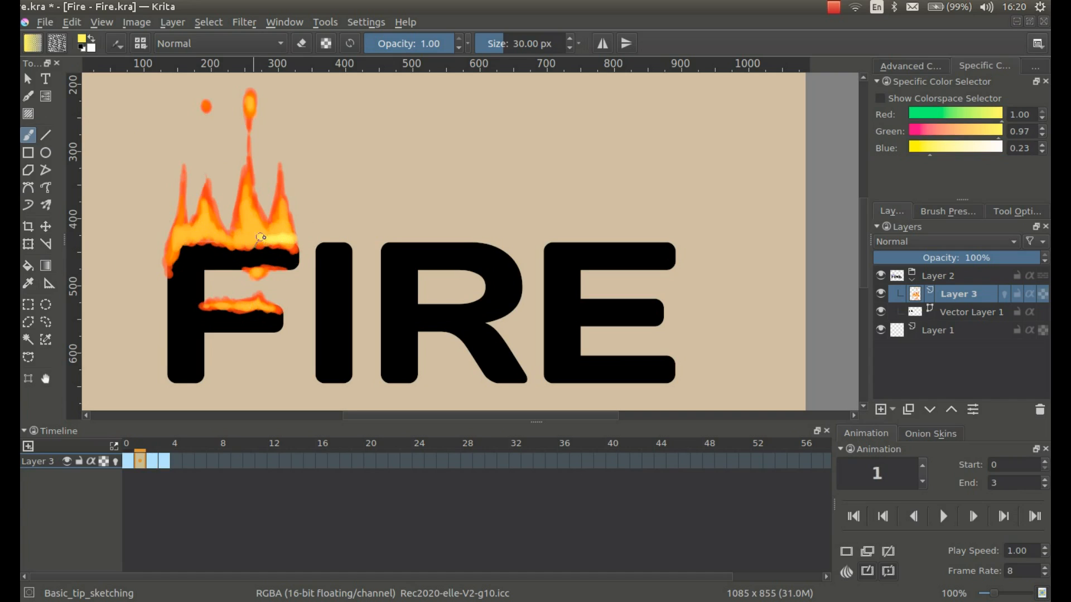
{"action": "mouse_move", "coordinate": [246, 238]}
{"action": "left_mouse_down"}
{"action": "mouse_move", "coordinate": [262, 241]}
{"action": "mouse_move", "coordinate": [178, 241]}
{"action": "left_mouse_up"}
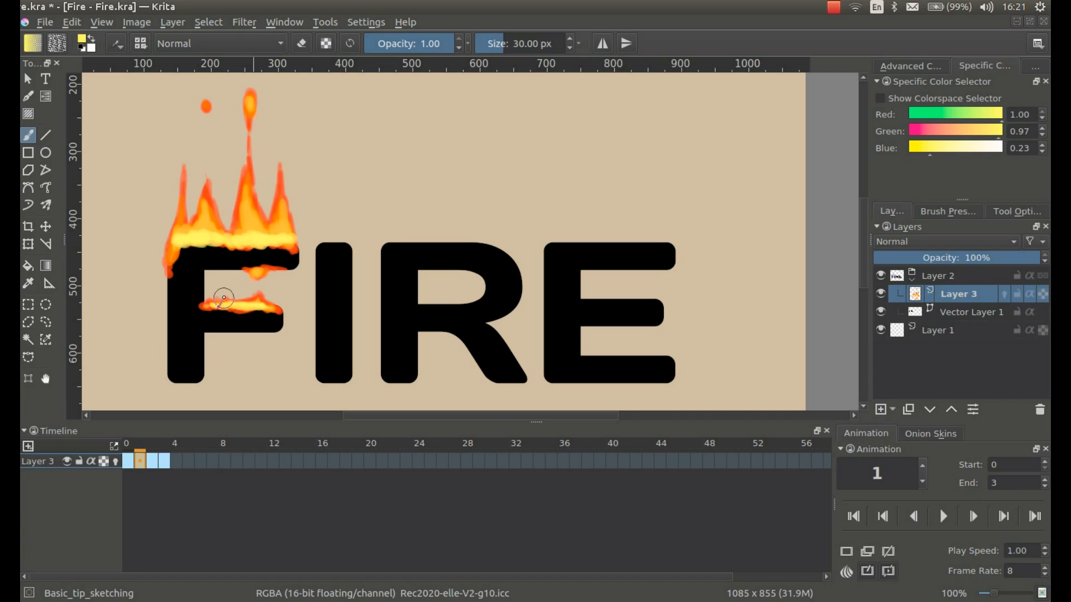
- Compare frame 2 with its neighbours and paint yellow along the base of its flames on the F's top and lower arms
{"action": "key", "text": "period"}
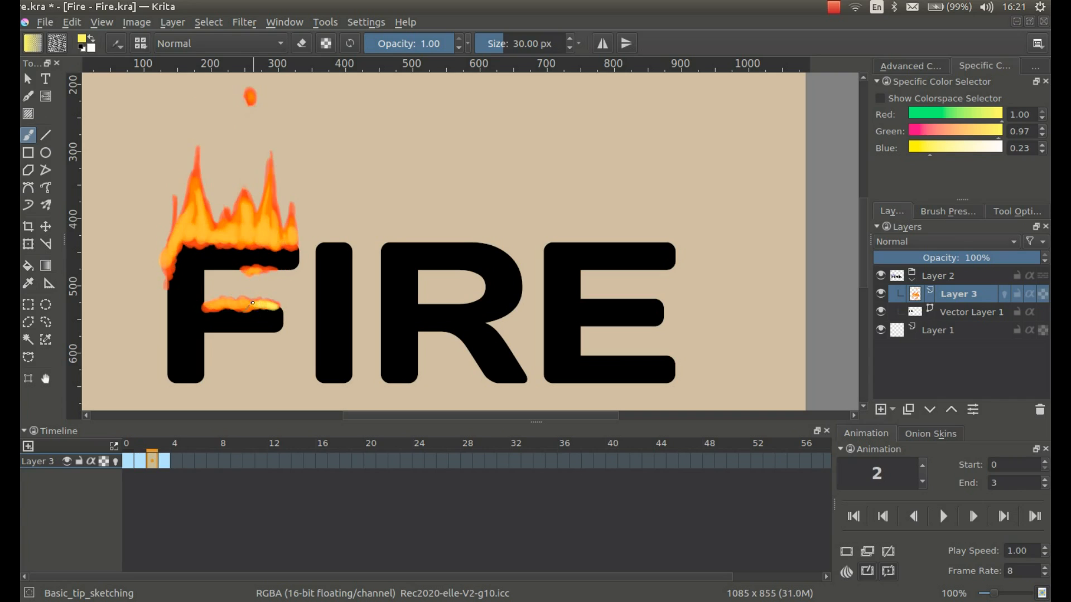
{"action": "key", "text": "comma"}
{"action": "key", "text": "comma"}
{"action": "key", "text": "period"}
{"action": "key", "text": "period"}
{"action": "left_click_drag", "start_coordinate": [236, 238], "coordinate": [206, 238]}
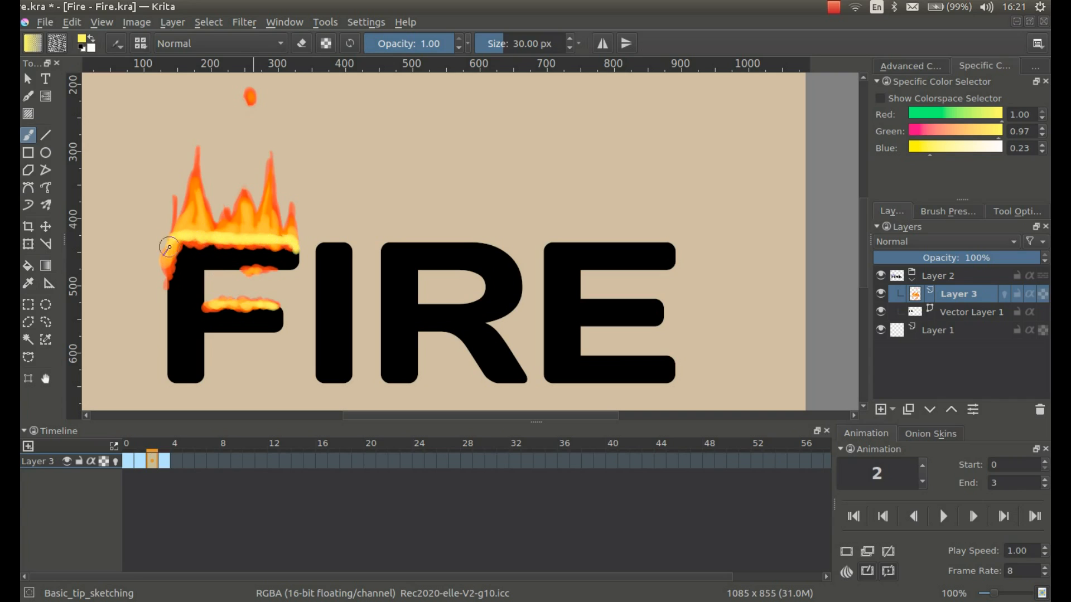
- On frame 3, paint yellow along the base of the flames on the F's top and lower arms
{"action": "key", "text": "period"}
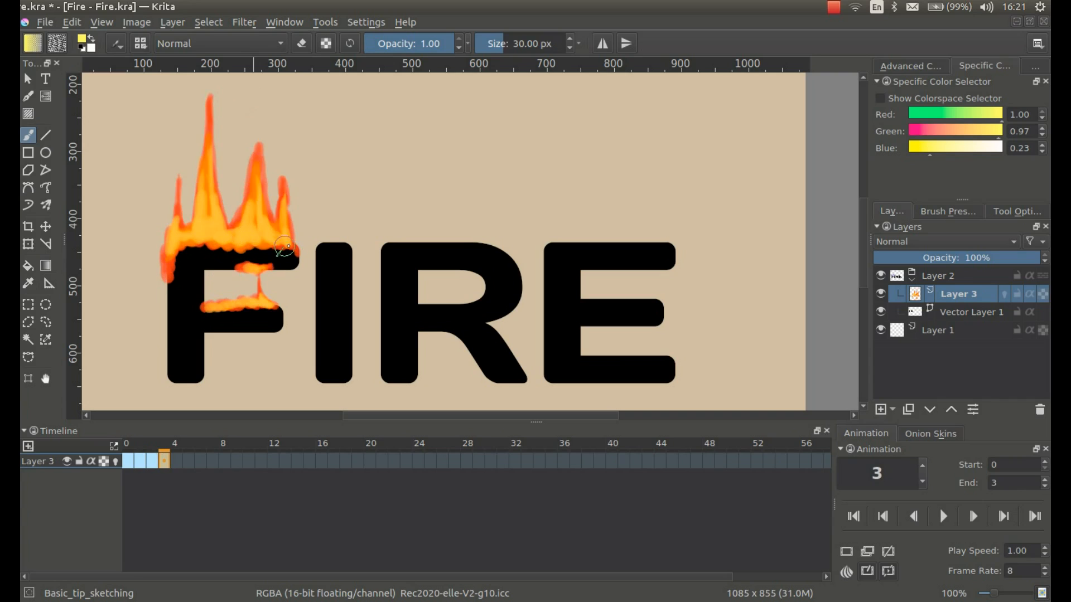
{"action": "left_click_drag", "start_coordinate": [285, 240], "coordinate": [175, 242]}
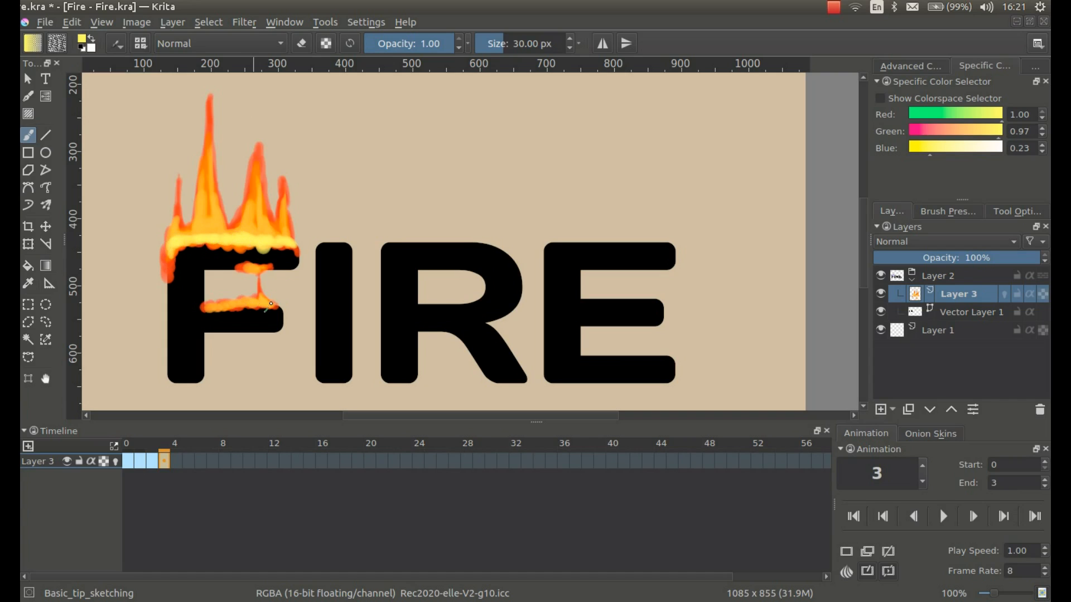
{"action": "left_click_drag", "start_coordinate": [251, 306], "coordinate": [211, 308]}
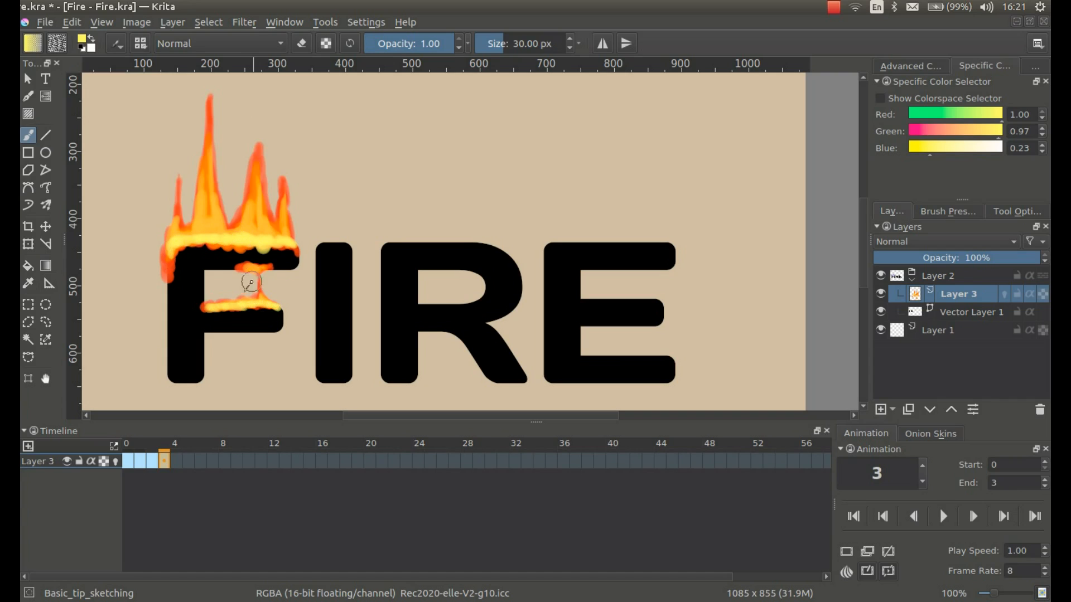
- Go to frame 2 and play the animation to review the F's shaded flames, stopping it after each playback
{"action": "left_click", "coordinate": [151, 460]}
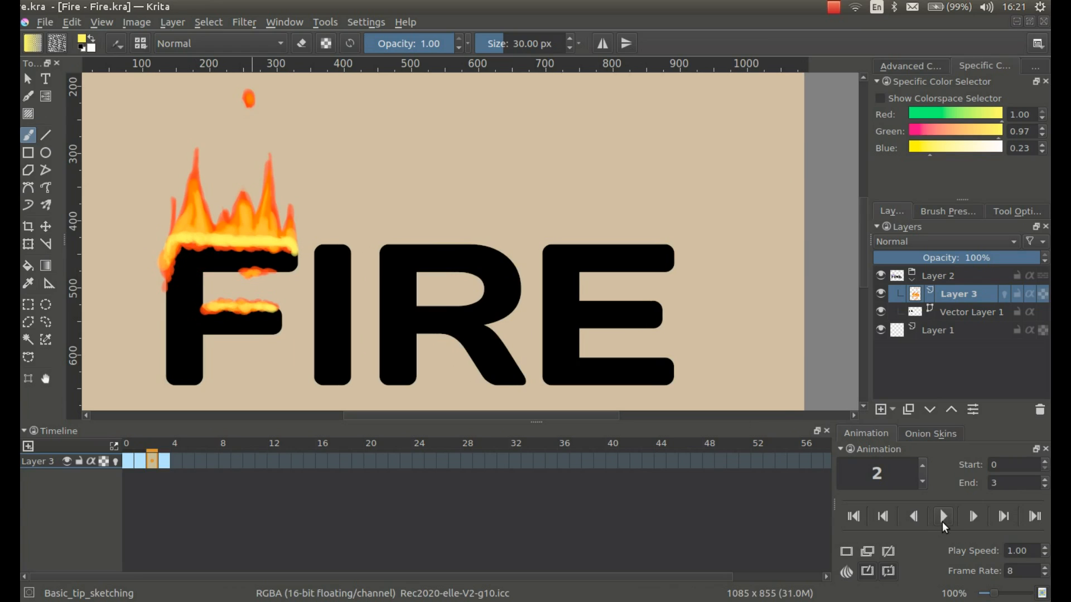
{"action": "left_click", "coordinate": [943, 517]}
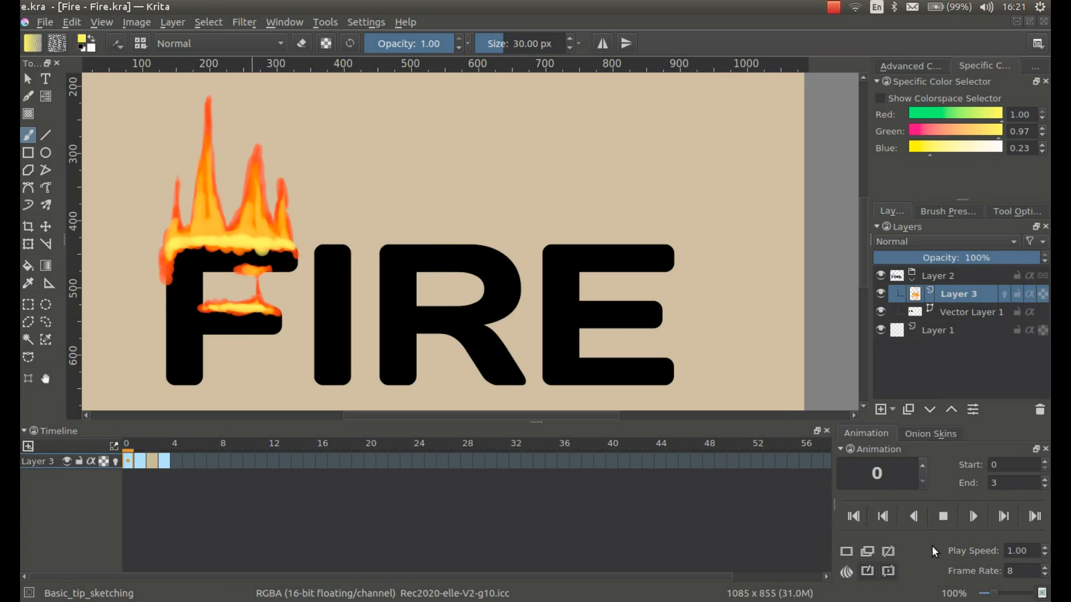
{"action": "key", "text": "space"}
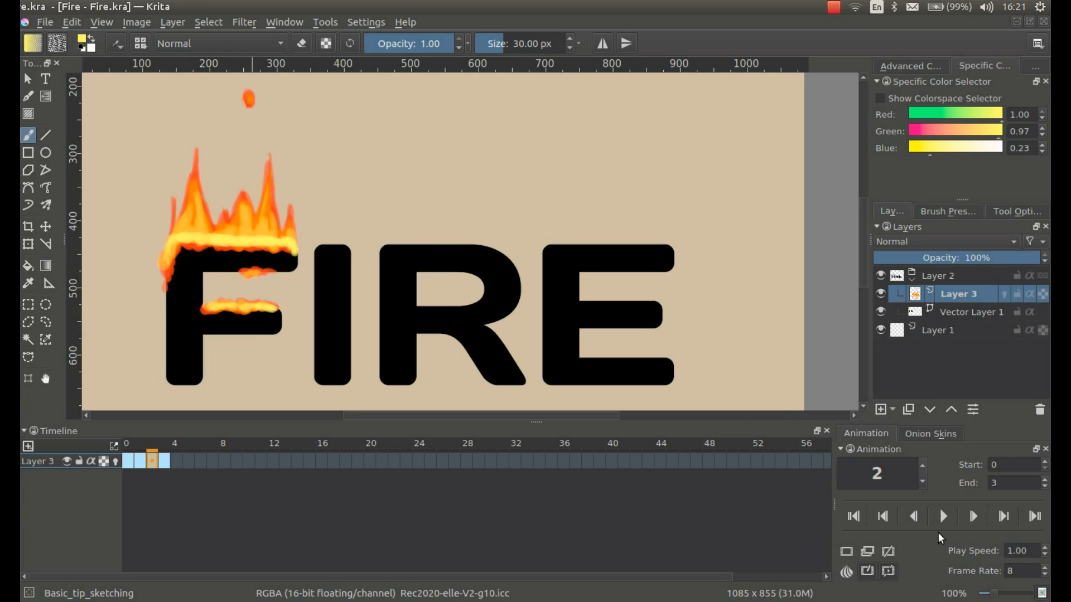
{"action": "left_click", "coordinate": [943, 517]}
{"action": "left_click", "coordinate": [942, 517]}
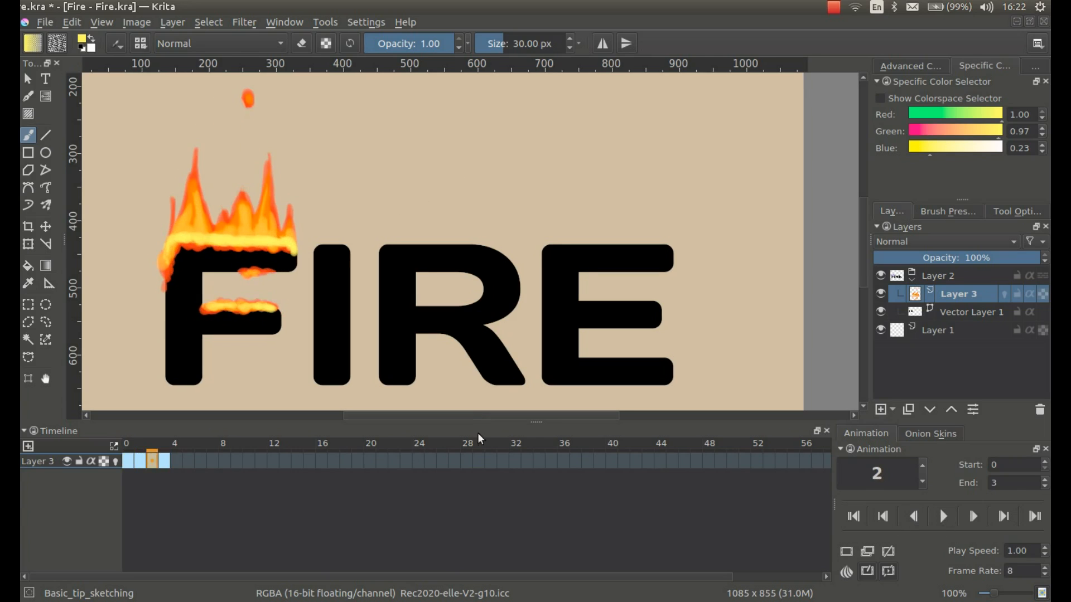
- Sample a flame colour from the F, paint flames on top of the I through the frames and save the file
{"action": "left_click", "coordinate": [256, 272], "text": "ctrl"}
{"action": "mouse_move", "coordinate": [340, 249]}
{"action": "left_mouse_down"}
{"action": "mouse_move", "coordinate": [342, 193]}
{"action": "mouse_move", "coordinate": [356, 255]}
{"action": "mouse_move", "coordinate": [340, 186]}
{"action": "mouse_move", "coordinate": [334, 225]}
{"action": "mouse_move", "coordinate": [354, 254]}
{"action": "mouse_move", "coordinate": [331, 191]}
{"action": "mouse_move", "coordinate": [350, 235]}
{"action": "mouse_move", "coordinate": [339, 228]}
{"action": "mouse_move", "coordinate": [323, 255]}
{"action": "mouse_move", "coordinate": [337, 197]}
{"action": "mouse_move", "coordinate": [351, 245]}
{"action": "mouse_move", "coordinate": [281, 291]}
{"action": "mouse_move", "coordinate": [376, 222]}
{"action": "mouse_move", "coordinate": [338, 204]}
{"action": "mouse_move", "coordinate": [327, 258]}
{"action": "left_mouse_up"}
{"action": "key", "text": "Right"}
{"action": "key", "text": "o"}
{"action": "key", "text": "Right"}
{"action": "key", "text": "Right"}
{"action": "key", "text": "ctrl+s"}
- Shade the I's flames through the frames with yellow-orange (1.00, 0.53, 0.09)
{"action": "right_click", "coordinate": [397, 194]}
{"action": "left_click", "coordinate": [347, 245]}
{"action": "key", "text": "o"}
{"action": "key", "text": "Right"}
{"action": "key", "text": "Right"}
{"action": "key", "text": "Right"}
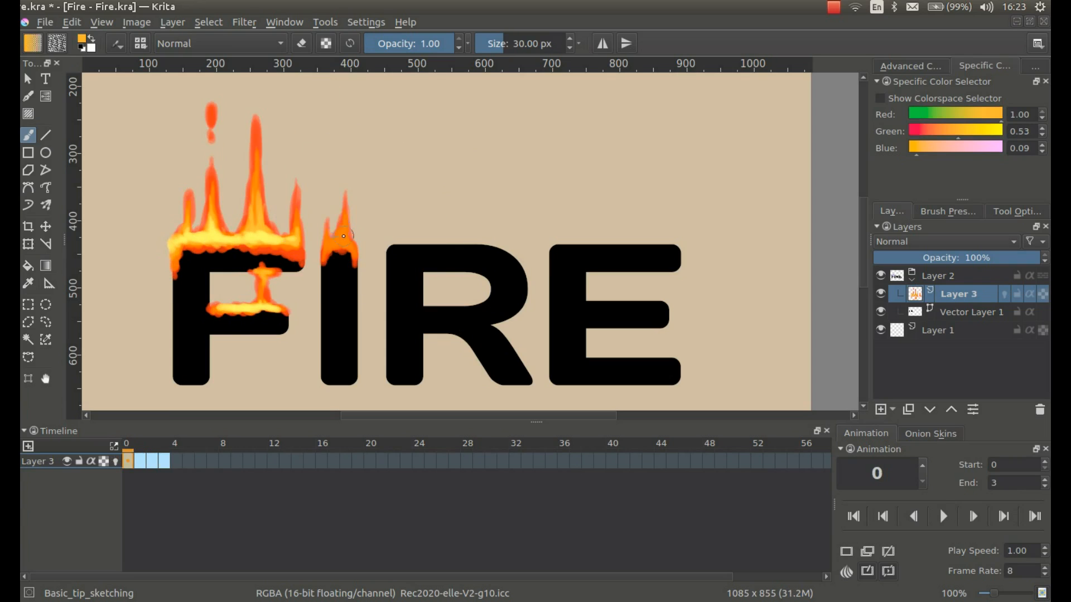
{"action": "key", "text": "Right"}
{"action": "key", "text": "Right"}
{"action": "key", "text": "Right"}
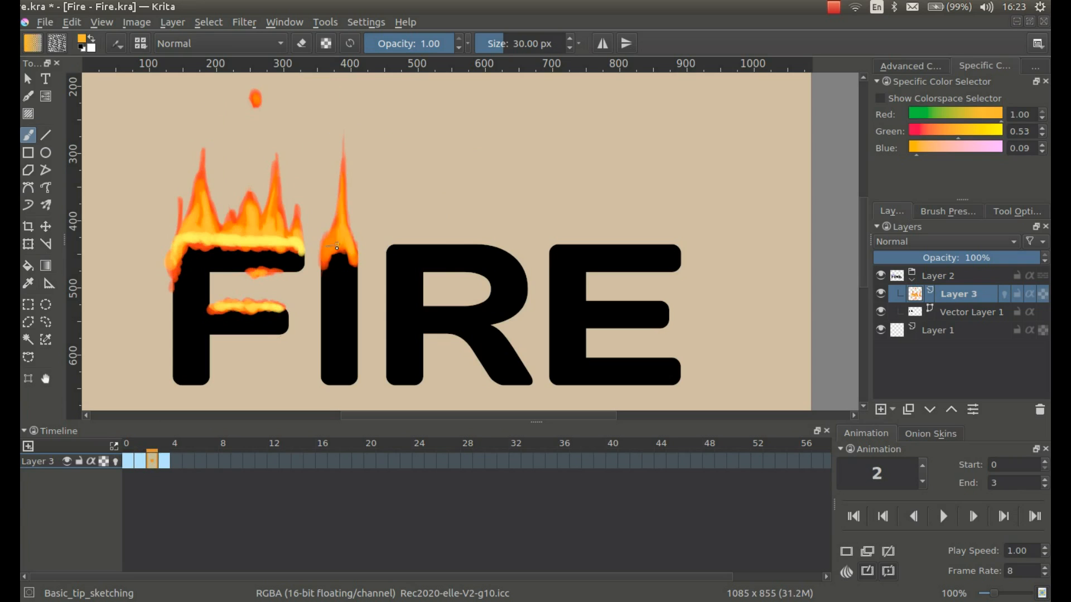
{"action": "left_click_drag", "start_coordinate": [345, 126], "coordinate": [345, 136]}
- Select yellow and paint the base of the I's flames, moving through the frames
{"action": "right_click", "coordinate": [340, 225]}
{"action": "left_click", "coordinate": [340, 265]}
{"action": "key", "text": "Left"}
{"action": "key", "text": "Left"}
{"action": "left_click_drag", "start_coordinate": [350, 246], "coordinate": [327, 246]}
{"action": "key", "text": "Right"}
{"action": "key", "text": "Right"}
{"action": "key", "text": "Left"}
{"action": "key", "text": "Left"}
{"action": "key", "text": "Left"}
- Save the file and play the loop to review the I's flames
{"action": "key", "text": "ctrl+s"}
{"action": "left_click", "coordinate": [943, 518]}
{"action": "left_click", "coordinate": [944, 518]}
- Select red-orange and paint flames along the R's top edge, inside its bowl and down its leg
{"action": "right_click", "coordinate": [467, 202]}
{"action": "left_click", "coordinate": [466, 246]}
{"action": "mouse_move", "coordinate": [392, 249]}
{"action": "left_mouse_down"}
{"action": "mouse_move", "coordinate": [505, 247]}
{"action": "mouse_move", "coordinate": [523, 271]}
{"action": "mouse_move", "coordinate": [495, 191]}
{"action": "mouse_move", "coordinate": [507, 240]}
{"action": "mouse_move", "coordinate": [453, 227]}
{"action": "mouse_move", "coordinate": [408, 240]}
{"action": "mouse_move", "coordinate": [391, 212]}
{"action": "left_mouse_up"}
{"action": "left_click_drag", "start_coordinate": [485, 278], "coordinate": [474, 306]}
{"action": "mouse_move", "coordinate": [510, 349]}
{"action": "left_mouse_down"}
{"action": "mouse_move", "coordinate": [503, 310]}
{"action": "mouse_move", "coordinate": [428, 304]}
{"action": "mouse_move", "coordinate": [429, 272]}
{"action": "left_mouse_up"}
{"action": "mouse_move", "coordinate": [424, 306]}
{"action": "left_mouse_down"}
{"action": "mouse_move", "coordinate": [425, 276]}
{"action": "mouse_move", "coordinate": [473, 306]}
{"action": "left_mouse_up"}
- On the next frame, turn on onion skins and paint red-orange flame tongues above the R
{"action": "key", "text": "Right"}
{"action": "left_click", "coordinate": [115, 461]}
{"action": "mouse_move", "coordinate": [516, 256]}
{"action": "left_mouse_down"}
{"action": "mouse_move", "coordinate": [509, 209]}
{"action": "mouse_move", "coordinate": [522, 267]}
{"action": "mouse_move", "coordinate": [512, 186]}
{"action": "mouse_move", "coordinate": [513, 206]}
{"action": "mouse_move", "coordinate": [468, 182]}
{"action": "left_mouse_up"}
{"action": "key", "text": "ctrl+z"}
{"action": "left_click_drag", "start_coordinate": [466, 237], "coordinate": [469, 178]}
{"action": "left_click_drag", "start_coordinate": [483, 237], "coordinate": [492, 149]}
{"action": "mouse_move", "coordinate": [474, 242]}
{"action": "left_mouse_down"}
{"action": "mouse_move", "coordinate": [438, 240]}
{"action": "mouse_move", "coordinate": [434, 150]}
{"action": "left_mouse_up"}
{"action": "mouse_move", "coordinate": [435, 164]}
{"action": "left_mouse_down"}
{"action": "mouse_move", "coordinate": [429, 239]}
{"action": "mouse_move", "coordinate": [423, 166]}
{"action": "left_mouse_up"}
{"action": "left_click_drag", "start_coordinate": [393, 245], "coordinate": [402, 185]}
- Paint red-orange flames around the inside of the R's bowl
{"action": "key", "text": "e"}
{"action": "key", "text": "e"}
{"action": "mouse_move", "coordinate": [426, 275]}
{"action": "left_mouse_down"}
{"action": "mouse_move", "coordinate": [446, 304]}
{"action": "mouse_move", "coordinate": [467, 303]}
{"action": "left_mouse_up"}
{"action": "mouse_move", "coordinate": [448, 299]}
{"action": "left_mouse_down"}
{"action": "mouse_move", "coordinate": [450, 274]}
{"action": "mouse_move", "coordinate": [421, 285]}
{"action": "left_mouse_up"}
- Go to frame 0 and set the onion skin tint for next frames to green
{"action": "left_click", "coordinate": [127, 460]}
{"action": "left_click", "coordinate": [930, 433]}
{"action": "left_click", "coordinate": [1031, 574]}
{"action": "key", "text": "Return"}
{"action": "left_click_drag", "start_coordinate": [303, 367], "coordinate": [347, 351]}
- On frame 0, paint a red-orange flame tongue above the right side of the R, undoing the stray stroke
{"action": "mouse_move", "coordinate": [504, 234]}
{"action": "left_mouse_down"}
{"action": "mouse_move", "coordinate": [507, 150]}
{"action": "mouse_move", "coordinate": [505, 253]}
{"action": "mouse_move", "coordinate": [531, 293]}
{"action": "left_mouse_up"}
{"action": "key", "text": "ctrl+z"}
{"action": "key", "text": "ctrl+z"}
{"action": "key", "text": "ctrl+shift+z"}
{"action": "key", "text": "ctrl+shift+z"}
{"action": "key", "text": "e"}
{"action": "key", "text": "e"}
{"action": "key", "text": "ctrl+z"}
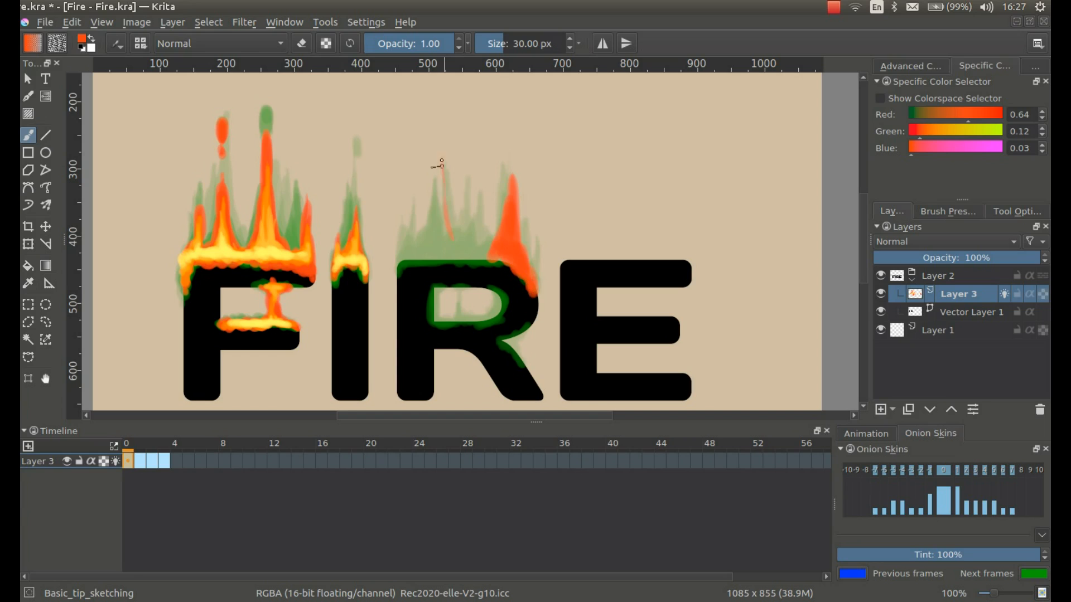
- Paint the remaining red-orange tongues above the R on frame 0, and the flames in its bowl and leg
{"action": "left_click_drag", "start_coordinate": [443, 140], "coordinate": [420, 253]}
{"action": "mouse_move", "coordinate": [417, 196]}
{"action": "left_mouse_down"}
{"action": "mouse_move", "coordinate": [430, 267]}
{"action": "mouse_move", "coordinate": [485, 248]}
{"action": "left_mouse_up"}
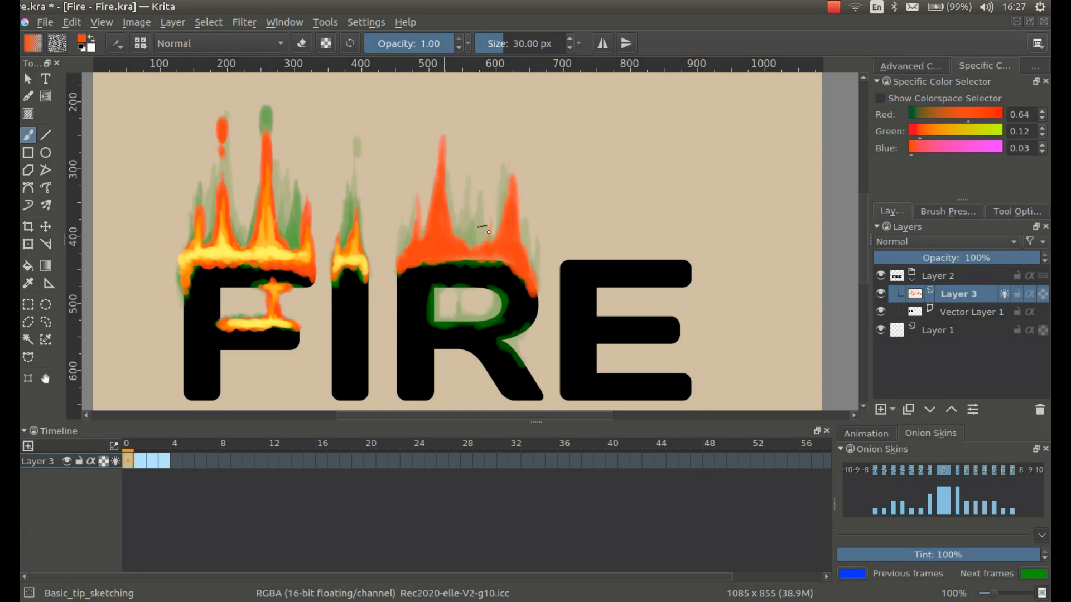
{"action": "left_click_drag", "start_coordinate": [491, 180], "coordinate": [489, 241]}
{"action": "left_click_drag", "start_coordinate": [499, 256], "coordinate": [441, 256]}
{"action": "mouse_move", "coordinate": [458, 317]}
{"action": "left_mouse_down"}
{"action": "mouse_move", "coordinate": [434, 296]}
{"action": "mouse_move", "coordinate": [522, 360]}
{"action": "left_mouse_up"}
- Compare the frames, then on frame 1 paint red-orange flame tongues and a detached spark above the R
{"action": "left_click", "coordinate": [164, 461]}
{"action": "left_click", "coordinate": [128, 461]}
{"action": "left_click", "coordinate": [140, 463]}
{"action": "mouse_move", "coordinate": [442, 117]}
{"action": "left_mouse_down"}
{"action": "mouse_move", "coordinate": [446, 218]}
{"action": "mouse_move", "coordinate": [480, 257]}
{"action": "mouse_move", "coordinate": [504, 142]}
{"action": "mouse_move", "coordinate": [525, 271]}
{"action": "left_mouse_up"}
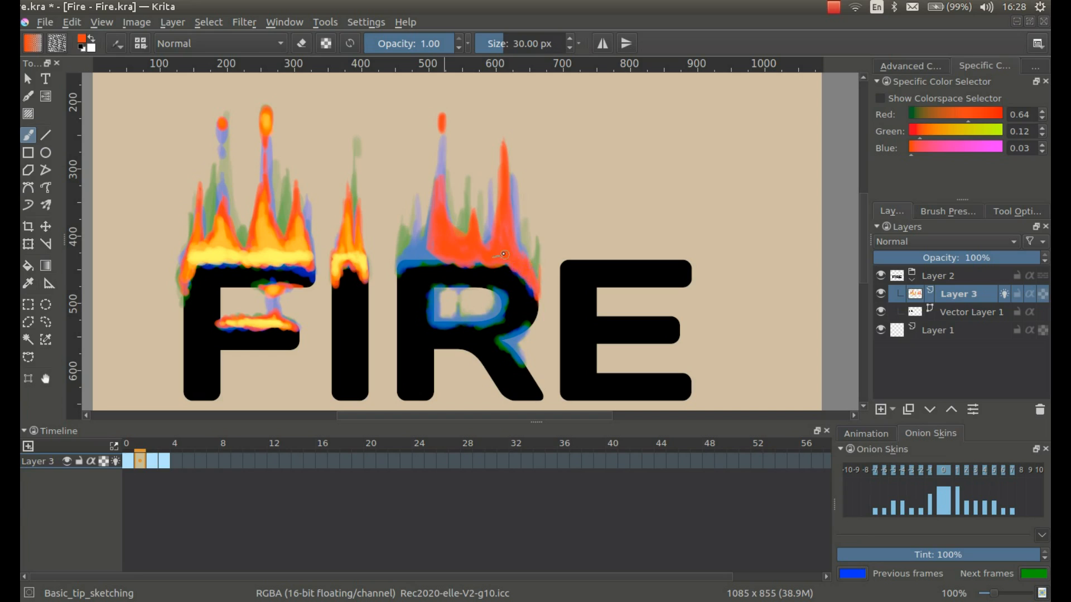
- Check frame 0, then paint red-orange flames in the R's bowl and along its leg on frame 1
{"action": "left_click", "coordinate": [130, 461]}
{"action": "left_click", "coordinate": [139, 461]}
{"action": "mouse_move", "coordinate": [463, 288]}
{"action": "left_mouse_down"}
{"action": "mouse_move", "coordinate": [452, 323]}
{"action": "mouse_move", "coordinate": [453, 310]}
{"action": "mouse_move", "coordinate": [496, 311]}
{"action": "mouse_move", "coordinate": [518, 365]}
{"action": "left_mouse_up"}
{"action": "key", "text": "e"}
{"action": "key", "text": "e"}
{"action": "key", "text": "e"}
{"action": "key", "text": "e"}
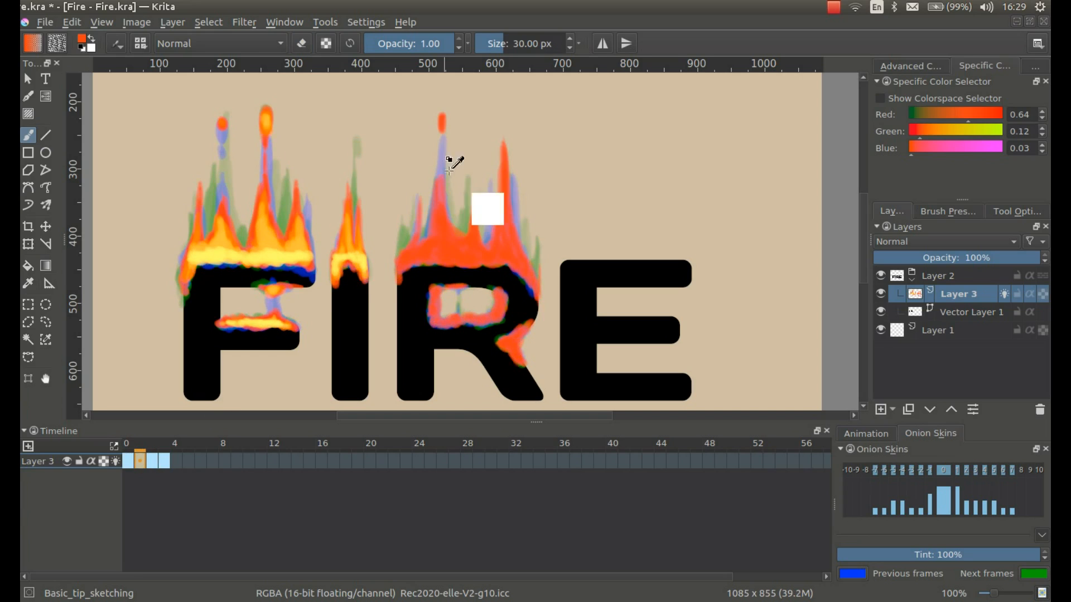
- Save the file and play the animation to review the R's red-orange flames
{"action": "key", "text": "ctrl+s"}
{"action": "key", "text": "Right"}
{"action": "left_click", "coordinate": [867, 435]}
{"action": "left_click", "coordinate": [940, 516]}
{"action": "left_click", "coordinate": [940, 516]}
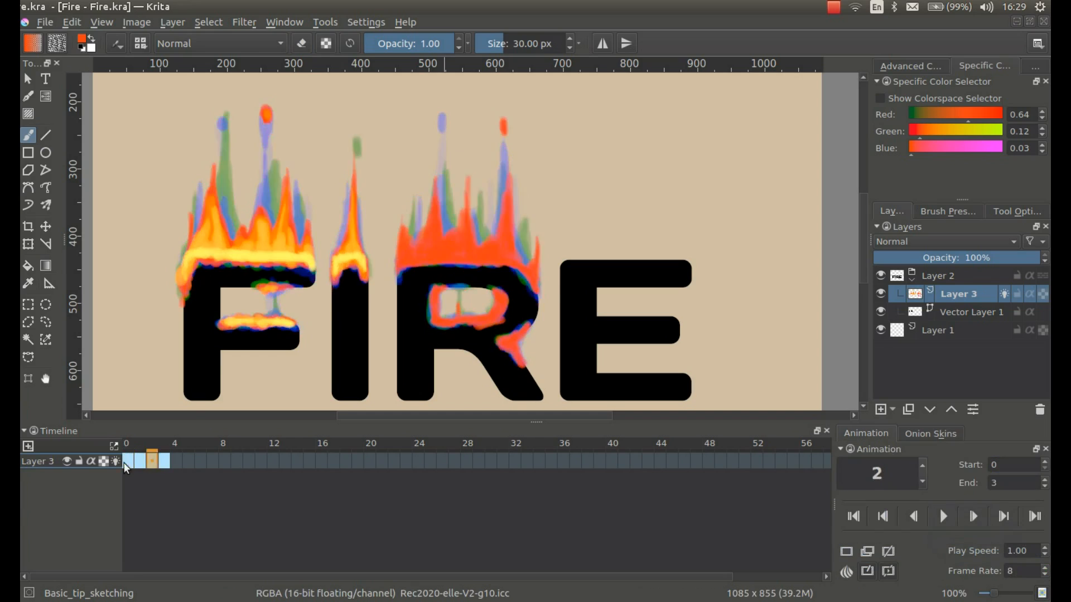
- On frame 0, select orange (1.00, 0.31, 0.02), turn off onion skins and paint inside the R's flames
{"action": "left_click", "coordinate": [128, 461]}
{"action": "right_click", "coordinate": [503, 228]}
{"action": "left_click", "coordinate": [549, 234]}
{"action": "mouse_move", "coordinate": [434, 251]}
{"action": "left_mouse_down"}
{"action": "mouse_move", "coordinate": [438, 174]}
{"action": "mouse_move", "coordinate": [431, 251]}
{"action": "mouse_move", "coordinate": [496, 223]}
{"action": "mouse_move", "coordinate": [530, 282]}
{"action": "mouse_move", "coordinate": [447, 297]}
{"action": "left_mouse_up"}
{"action": "left_click", "coordinate": [114, 461]}
{"action": "left_click_drag", "start_coordinate": [510, 335], "coordinate": [512, 353]}
- On frame 1, paint orange inside the flames above the R, in its bowl and on its leg
{"action": "key", "text": "Right"}
{"action": "left_click_drag", "start_coordinate": [463, 246], "coordinate": [409, 257]}
{"action": "mouse_move", "coordinate": [488, 248]}
{"action": "left_mouse_down"}
{"action": "mouse_move", "coordinate": [502, 195]}
{"action": "mouse_move", "coordinate": [530, 281]}
{"action": "left_mouse_up"}
{"action": "left_click_drag", "start_coordinate": [497, 309], "coordinate": [440, 310]}
{"action": "mouse_move", "coordinate": [521, 329]}
{"action": "left_mouse_down"}
{"action": "mouse_move", "coordinate": [514, 336]}
{"action": "mouse_move", "coordinate": [454, 310]}
{"action": "left_mouse_up"}
- On frame 2, paint orange inside the flames on the R's leg and right shoulder
{"action": "key", "text": "Right"}
{"action": "left_click_drag", "start_coordinate": [518, 334], "coordinate": [522, 357]}
{"action": "mouse_move", "coordinate": [530, 276]}
{"action": "left_mouse_down"}
{"action": "mouse_move", "coordinate": [463, 234]}
{"action": "mouse_move", "coordinate": [406, 255]}
{"action": "mouse_move", "coordinate": [518, 246]}
{"action": "mouse_move", "coordinate": [530, 279]}
{"action": "left_mouse_up"}
- On frame 3, paint orange inside the flames on the R's leg and in its bowl
{"action": "key", "text": "Right"}
{"action": "left_click_drag", "start_coordinate": [508, 337], "coordinate": [512, 348]}
{"action": "mouse_move", "coordinate": [499, 306]}
{"action": "left_mouse_down"}
{"action": "mouse_move", "coordinate": [461, 322]}
{"action": "mouse_move", "coordinate": [460, 288]}
{"action": "left_mouse_up"}
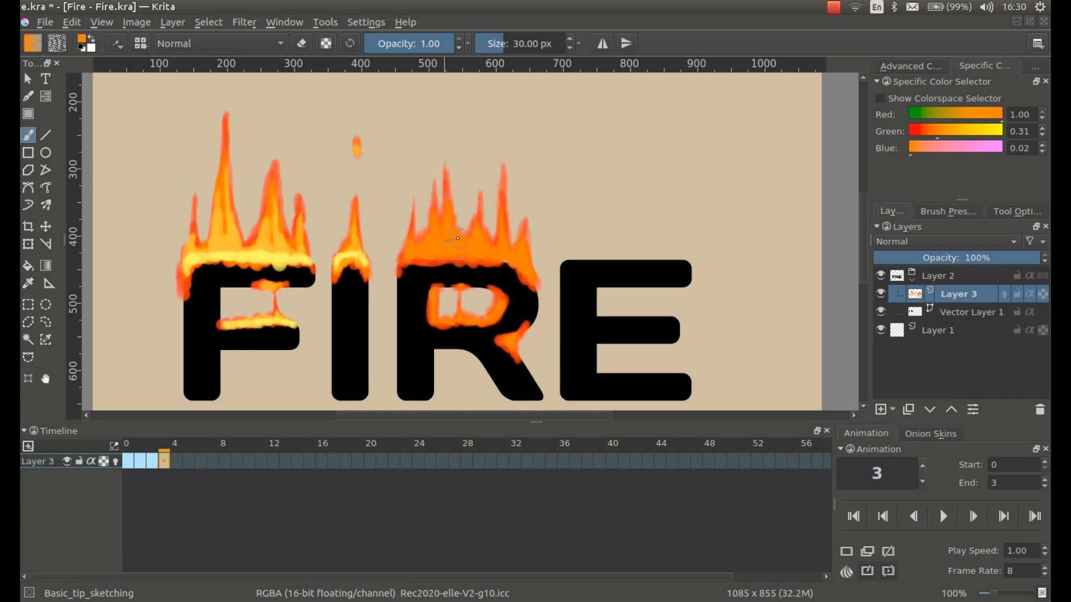
- Select yellow-orange (1.00, 0.60, 0.11) and paint the cores of frame 3's flames above the R, on its leg and in its bowl
{"action": "right_click", "coordinate": [459, 241]}
{"action": "left_click", "coordinate": [446, 209]}
{"action": "left_click_drag", "start_coordinate": [447, 215], "coordinate": [412, 252]}
{"action": "mouse_move", "coordinate": [452, 240]}
{"action": "left_mouse_down"}
{"action": "mouse_move", "coordinate": [473, 252]}
{"action": "mouse_move", "coordinate": [510, 248]}
{"action": "mouse_move", "coordinate": [528, 279]}
{"action": "left_mouse_up"}
{"action": "left_click_drag", "start_coordinate": [507, 341], "coordinate": [512, 346]}
{"action": "mouse_move", "coordinate": [463, 319]}
{"action": "left_mouse_down"}
{"action": "mouse_move", "coordinate": [493, 293]}
{"action": "mouse_move", "coordinate": [453, 319]}
{"action": "left_mouse_up"}
- Paint yellow-orange cores in the R's flames on frames 2, 1 and 0, and sample orange (0.89, 0.33, 0.05) from frame 1
{"action": "key", "text": "Left"}
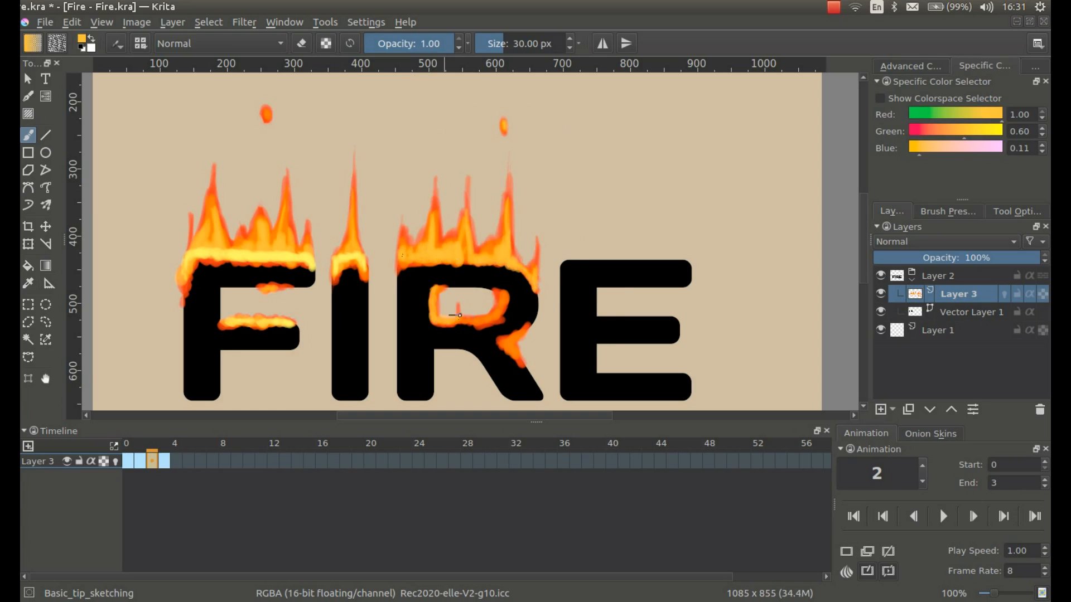
{"action": "key", "text": "comma"}
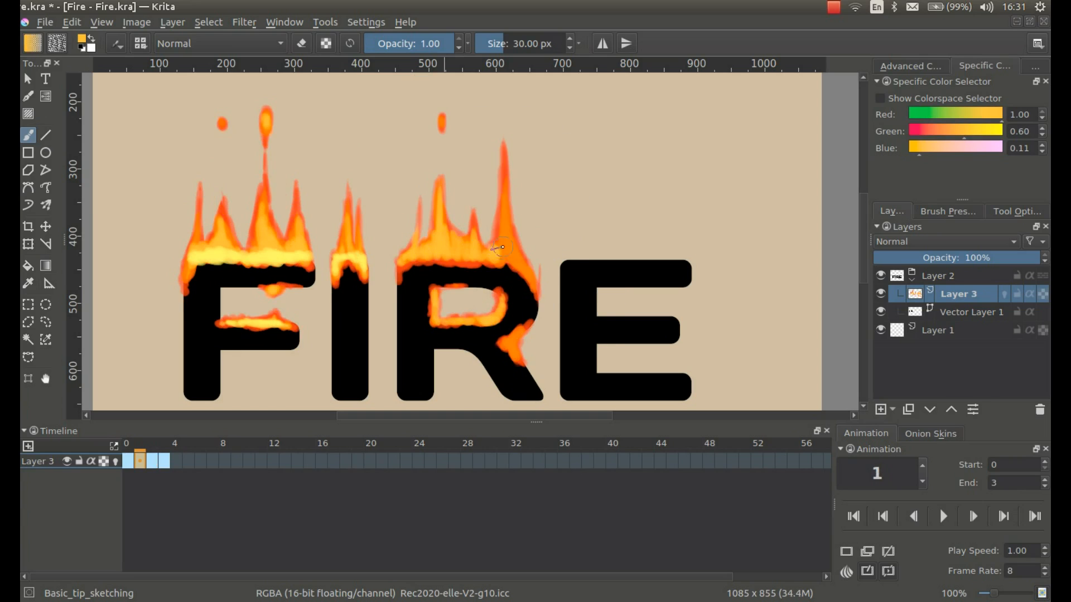
{"action": "key", "text": "comma"}
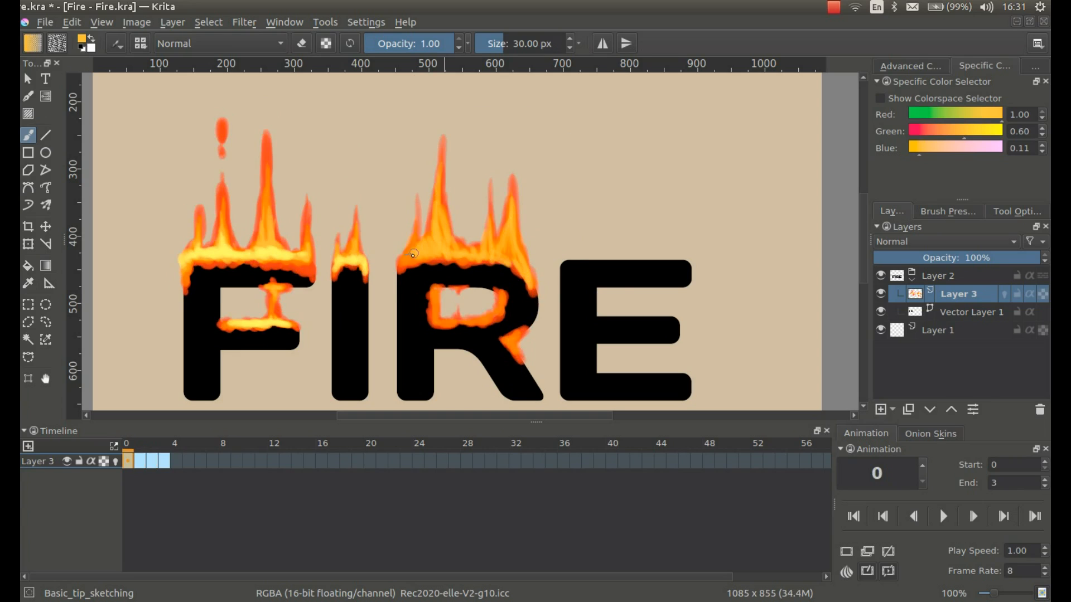
{"action": "key", "text": "period"}
{"action": "left_click", "coordinate": [508, 244], "text": "ctrl"}
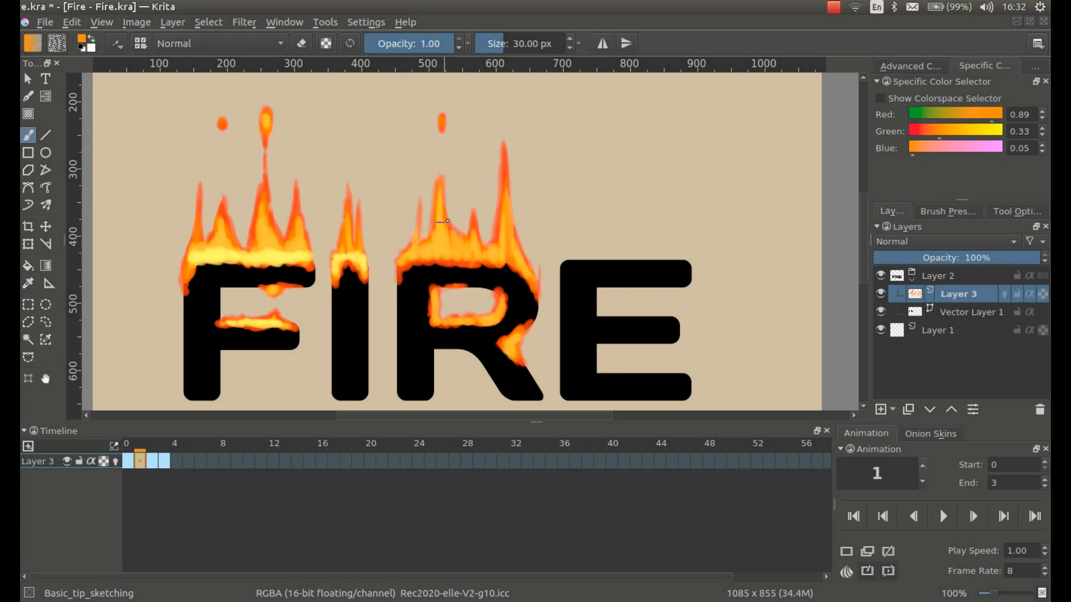
- On frame 0, select yellow (1.00, 0.97, 0.23) and paint the base of the flames on the R's top and in its bowl
{"action": "key", "text": "comma"}
{"action": "right_click", "coordinate": [439, 239]}
{"action": "left_click", "coordinate": [403, 258]}
{"action": "left_click_drag", "start_coordinate": [400, 262], "coordinate": [523, 264]}
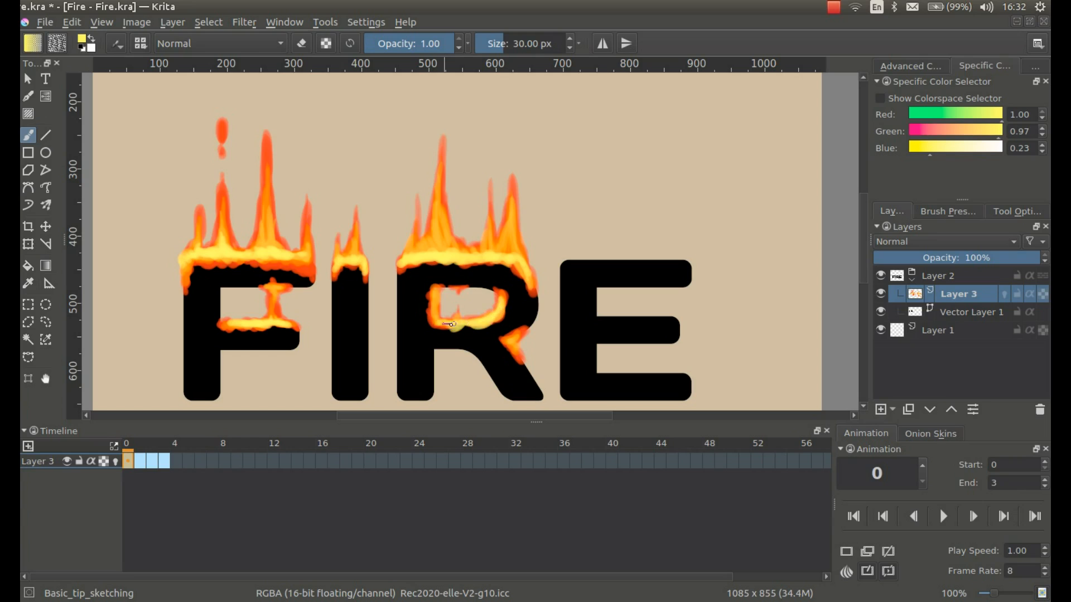
- On frames 1, 2 and 3, paint yellow along the base of the R's flames
{"action": "key", "text": "period"}
{"action": "left_click_drag", "start_coordinate": [452, 257], "coordinate": [532, 289]}
{"action": "left_click_drag", "start_coordinate": [508, 298], "coordinate": [483, 322]}
{"action": "key", "text": "period"}
{"action": "mouse_move", "coordinate": [399, 259]}
{"action": "left_mouse_down"}
{"action": "mouse_move", "coordinate": [464, 260]}
{"action": "mouse_move", "coordinate": [437, 249]}
{"action": "left_mouse_up"}
{"action": "key", "text": "period"}
- Save the file and play the animation to review the R's shaded flames
{"action": "key", "text": "ctrl+s"}
{"action": "left_click", "coordinate": [943, 516]}
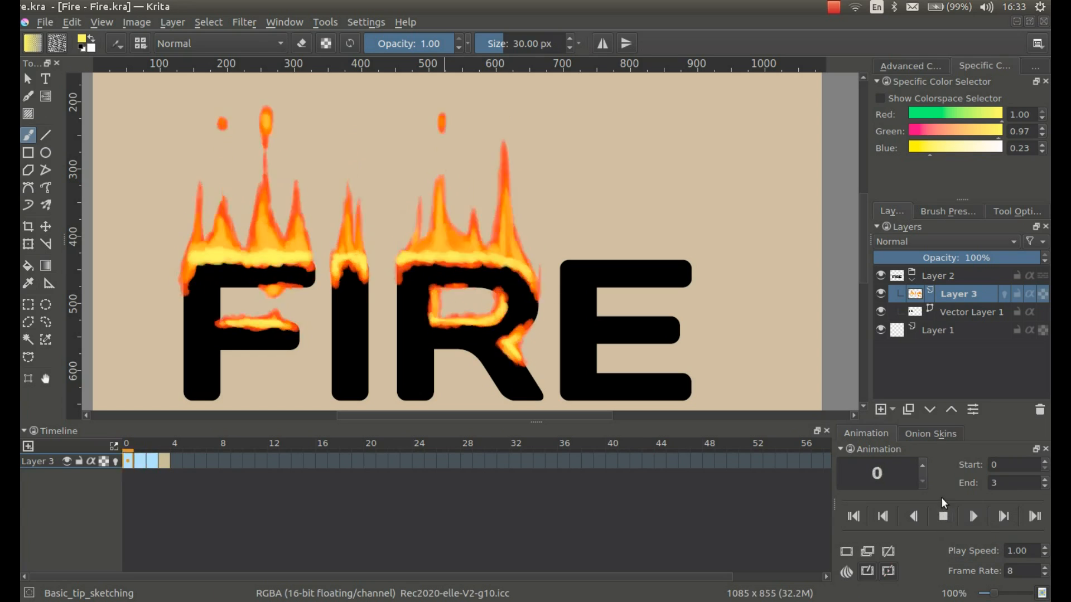
{"action": "left_click", "coordinate": [943, 517]}
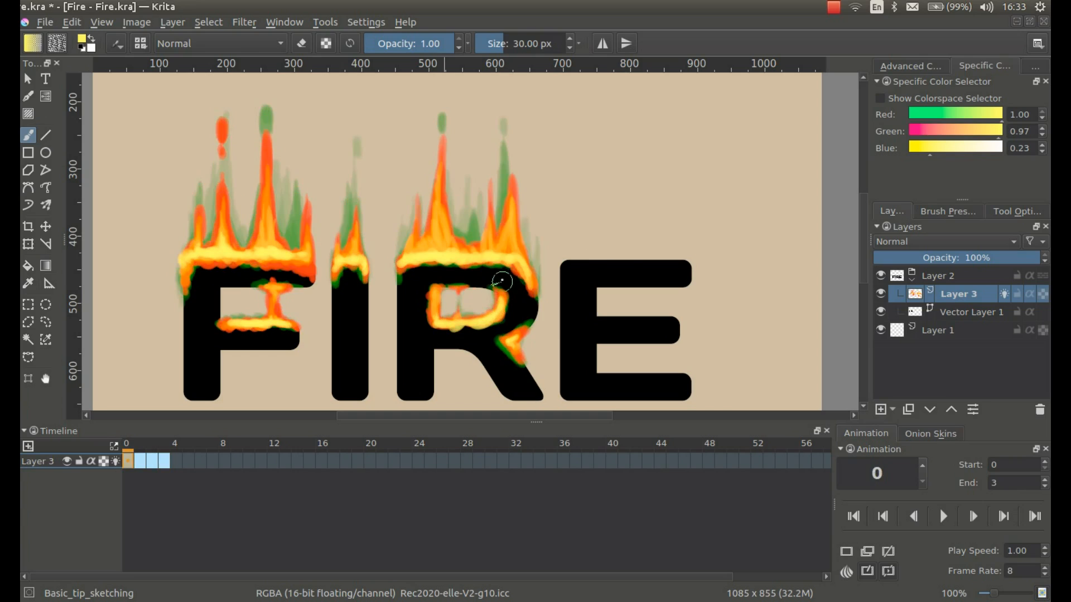
- On frame 0, select red-orange (0.64, 0.12, 0.03) and paint flames along the E's arms and above its top
{"action": "right_click", "coordinate": [556, 252]}
{"action": "left_click", "coordinate": [596, 285]}
{"action": "mouse_move", "coordinate": [562, 280]}
{"action": "left_mouse_down"}
{"action": "mouse_move", "coordinate": [561, 258]}
{"action": "mouse_move", "coordinate": [675, 261]}
{"action": "mouse_move", "coordinate": [692, 284]}
{"action": "mouse_move", "coordinate": [672, 320]}
{"action": "mouse_move", "coordinate": [602, 316]}
{"action": "mouse_move", "coordinate": [599, 355]}
{"action": "mouse_move", "coordinate": [655, 373]}
{"action": "left_mouse_up"}
{"action": "mouse_move", "coordinate": [691, 262]}
{"action": "left_mouse_down"}
{"action": "mouse_move", "coordinate": [669, 201]}
{"action": "mouse_move", "coordinate": [639, 234]}
{"action": "mouse_move", "coordinate": [591, 223]}
{"action": "mouse_move", "coordinate": [565, 245]}
{"action": "left_mouse_up"}
- Erase around the flame tongues above the E to sharpen them, and switch back to painting
{"action": "key", "text": "e"}
{"action": "left_click_drag", "start_coordinate": [619, 139], "coordinate": [649, 192]}
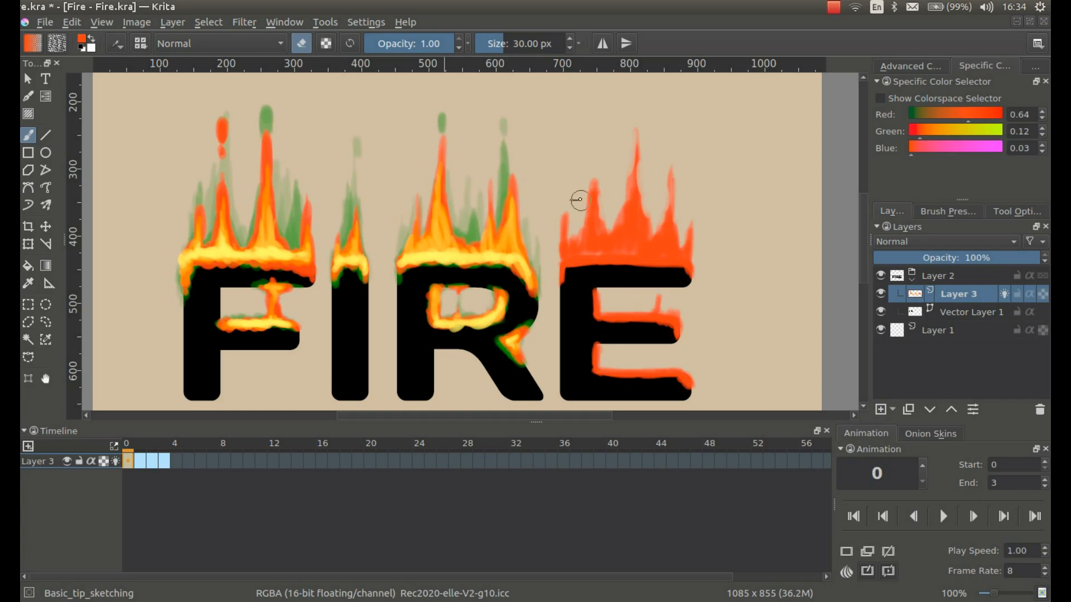
{"action": "key", "text": "e"}
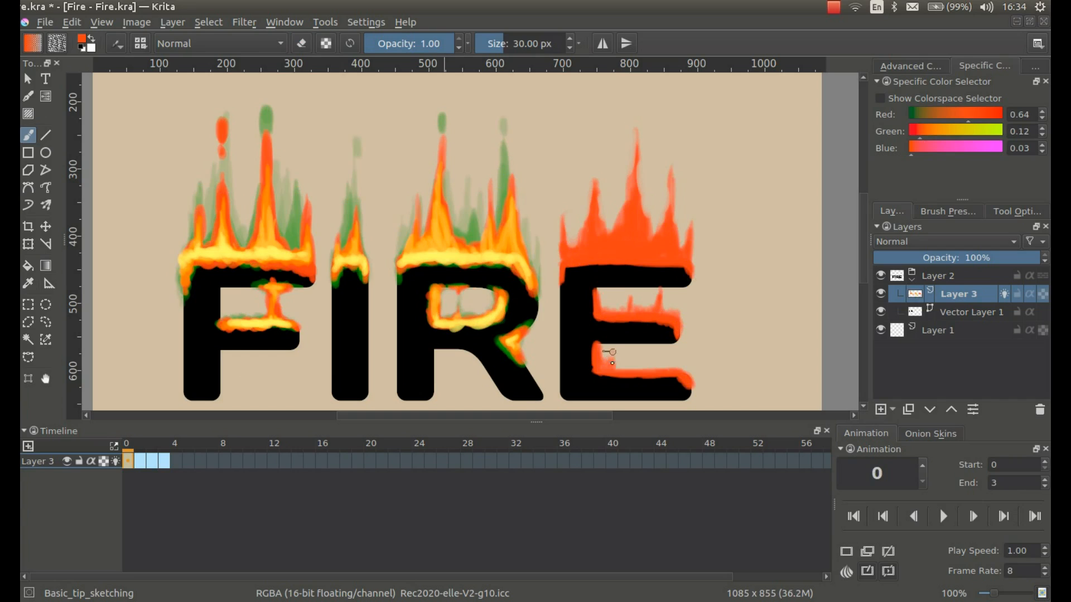
- On frame 1, paint red-orange flames above the E and along its arms, with detached sparks over the tips
{"action": "left_click", "coordinate": [140, 463]}
{"action": "left_click_drag", "start_coordinate": [634, 114], "coordinate": [630, 129]}
{"action": "mouse_move", "coordinate": [636, 164]}
{"action": "left_mouse_down"}
{"action": "mouse_move", "coordinate": [622, 240]}
{"action": "mouse_move", "coordinate": [617, 251]}
{"action": "mouse_move", "coordinate": [622, 218]}
{"action": "mouse_move", "coordinate": [589, 259]}
{"action": "left_mouse_up"}
{"action": "mouse_move", "coordinate": [606, 151]}
{"action": "left_mouse_down"}
{"action": "mouse_move", "coordinate": [596, 233]}
{"action": "mouse_move", "coordinate": [627, 253]}
{"action": "mouse_move", "coordinate": [674, 254]}
{"action": "left_mouse_up"}
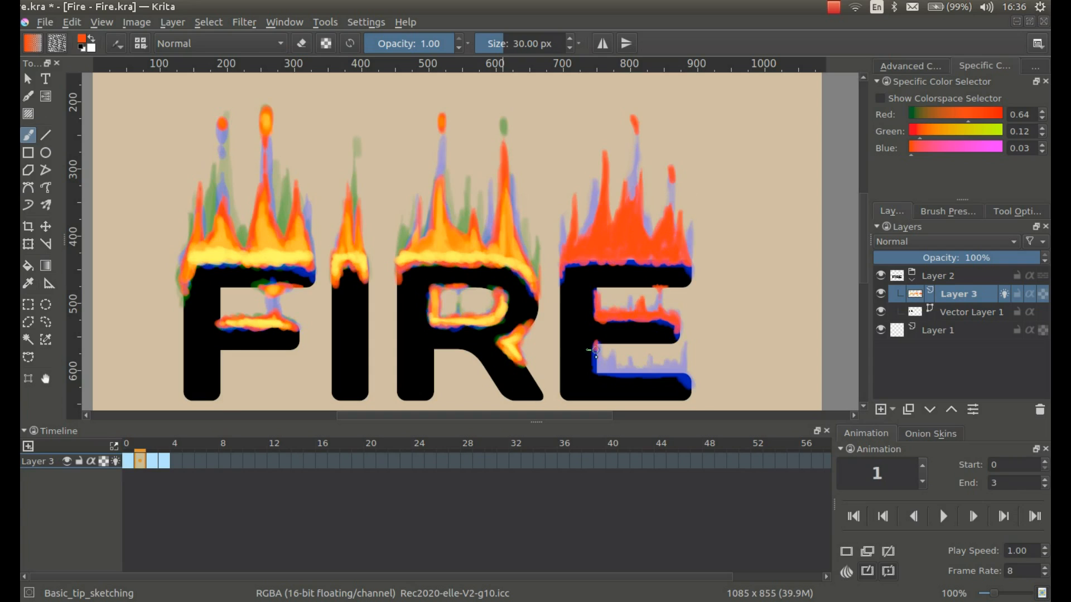
- On frame 2, paint red-orange flame tongues and small sparks above the E, erasing around them to sharpen the shapes
{"action": "left_click", "coordinate": [154, 461]}
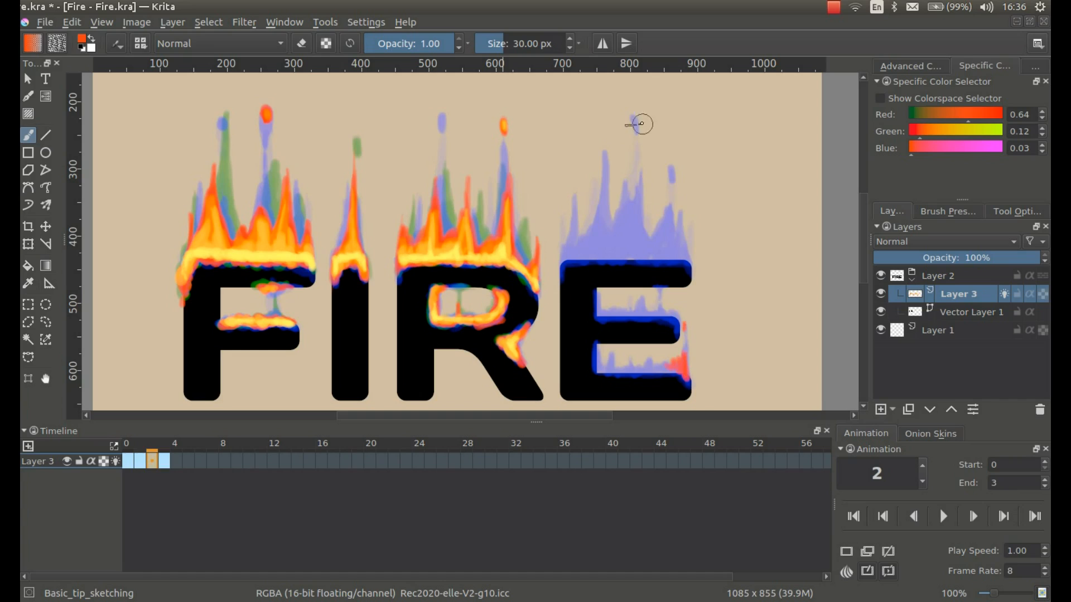
{"action": "key", "text": "e"}
{"action": "left_click_drag", "start_coordinate": [602, 194], "coordinate": [580, 256]}
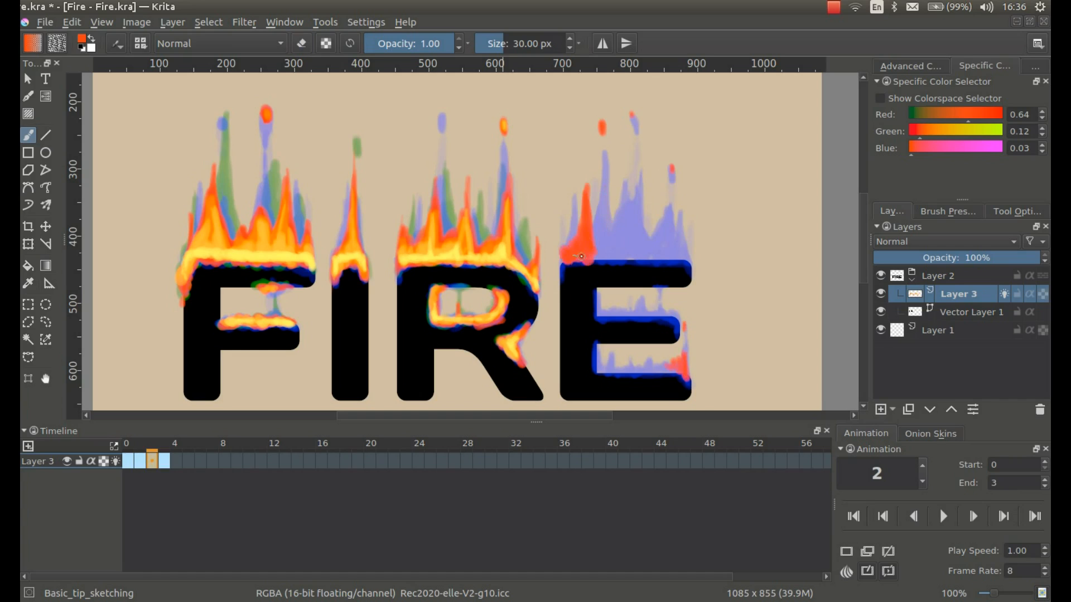
{"action": "left_click_drag", "start_coordinate": [616, 196], "coordinate": [567, 219]}
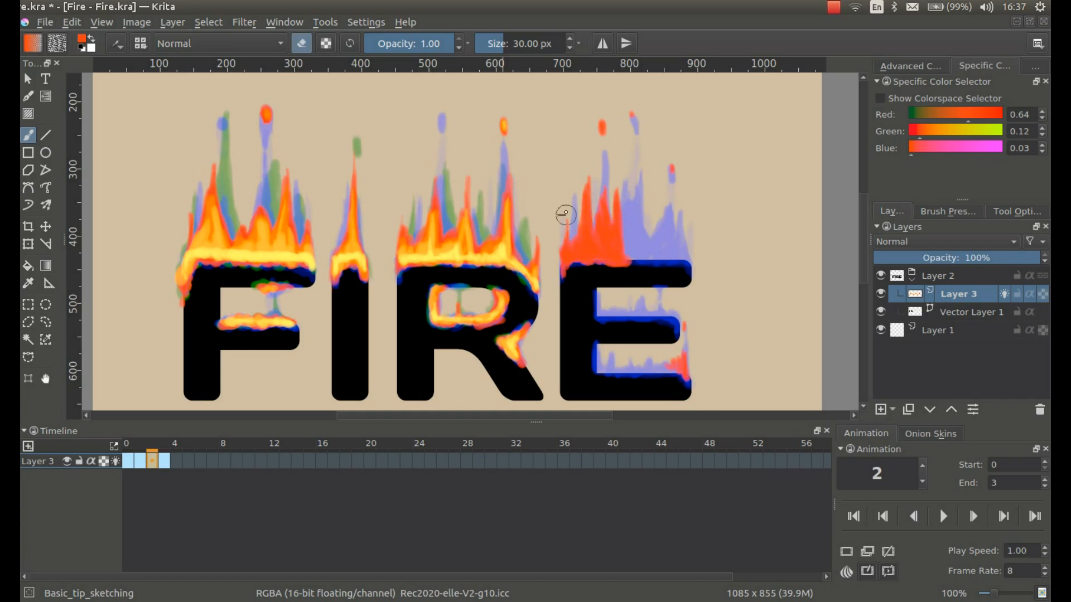
{"action": "left_click_drag", "start_coordinate": [673, 231], "coordinate": [646, 246]}
{"action": "mouse_move", "coordinate": [643, 183]}
{"action": "left_mouse_down"}
{"action": "mouse_move", "coordinate": [636, 159]}
{"action": "mouse_move", "coordinate": [626, 250]}
{"action": "mouse_move", "coordinate": [660, 234]}
{"action": "mouse_move", "coordinate": [666, 195]}
{"action": "mouse_move", "coordinate": [682, 262]}
{"action": "left_mouse_up"}
- Paint red-orange flames above the E on frame 3, and along its arms on frames 2 and 3
{"action": "left_click", "coordinate": [164, 460]}
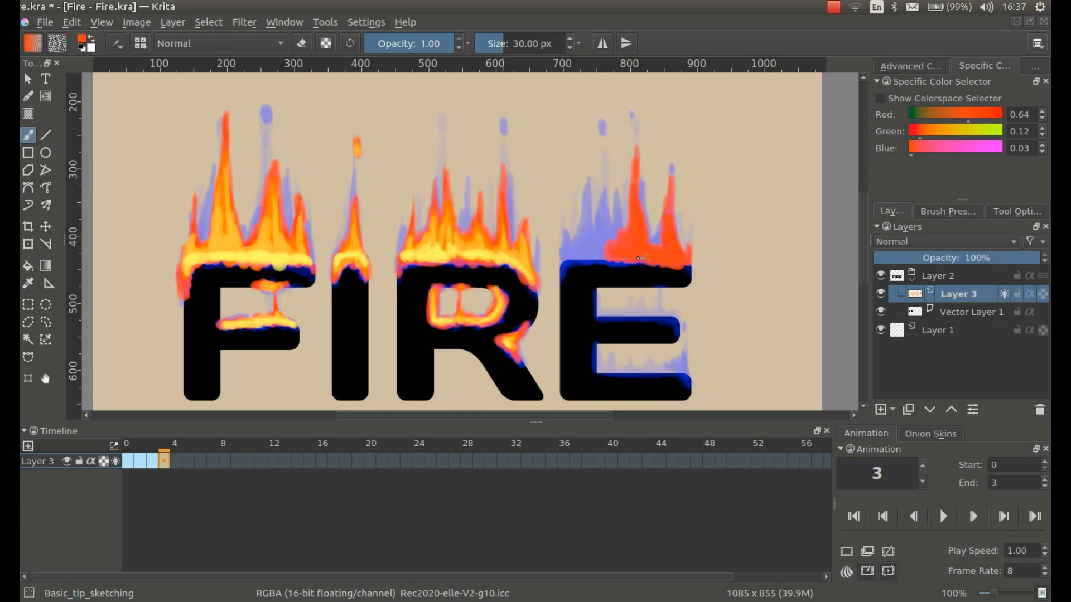
{"action": "mouse_move", "coordinate": [564, 226]}
{"action": "left_mouse_down"}
{"action": "mouse_move", "coordinate": [619, 196]}
{"action": "mouse_move", "coordinate": [626, 162]}
{"action": "mouse_move", "coordinate": [626, 231]}
{"action": "left_mouse_up"}
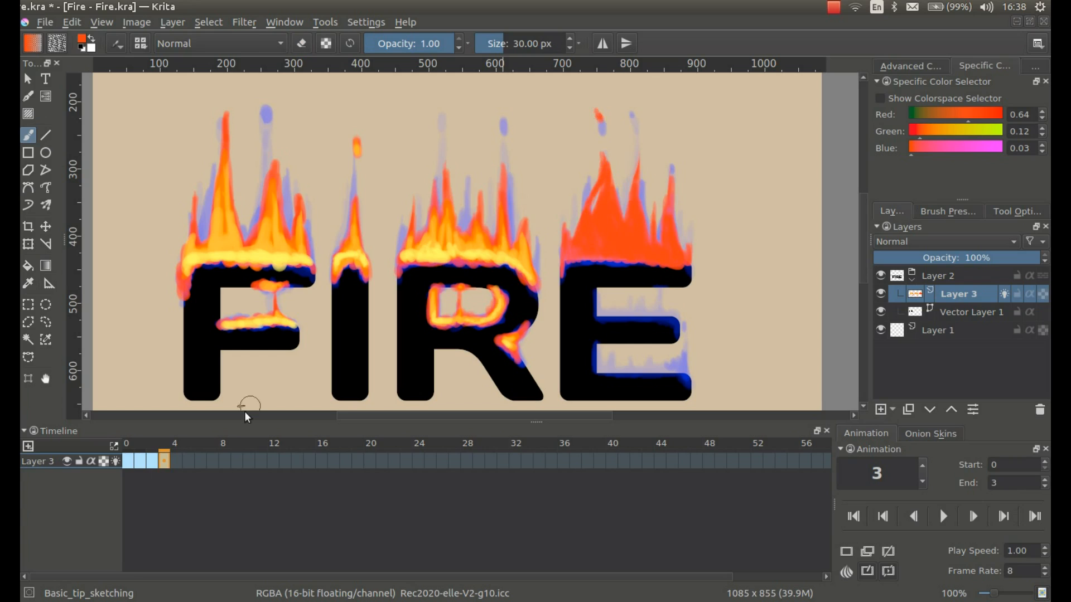
{"action": "key", "text": "Left"}
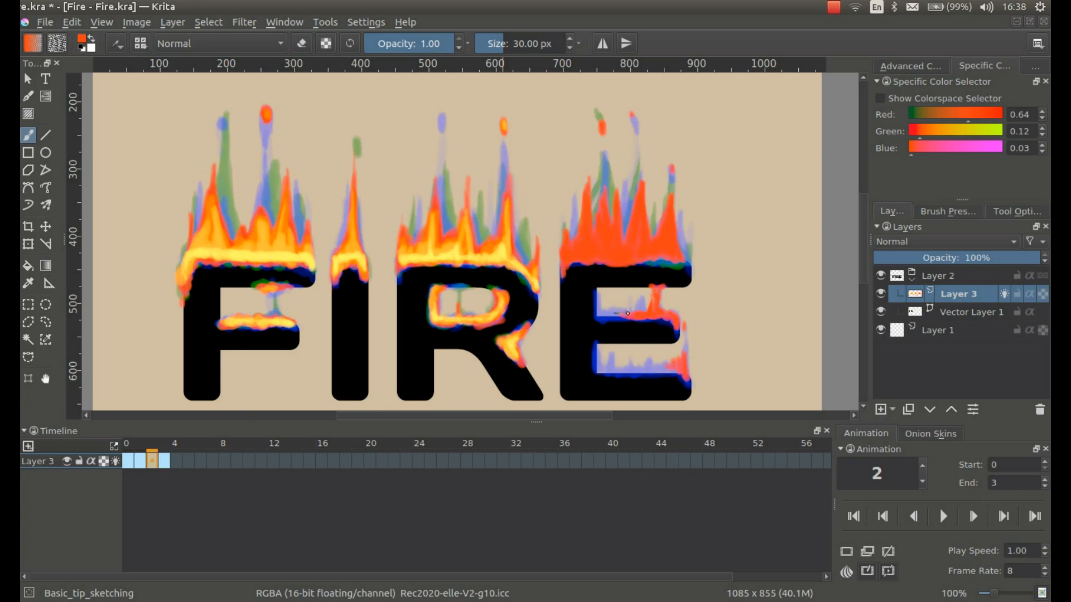
{"action": "left_click_drag", "start_coordinate": [611, 356], "coordinate": [627, 369]}
{"action": "left_click", "coordinate": [168, 466]}
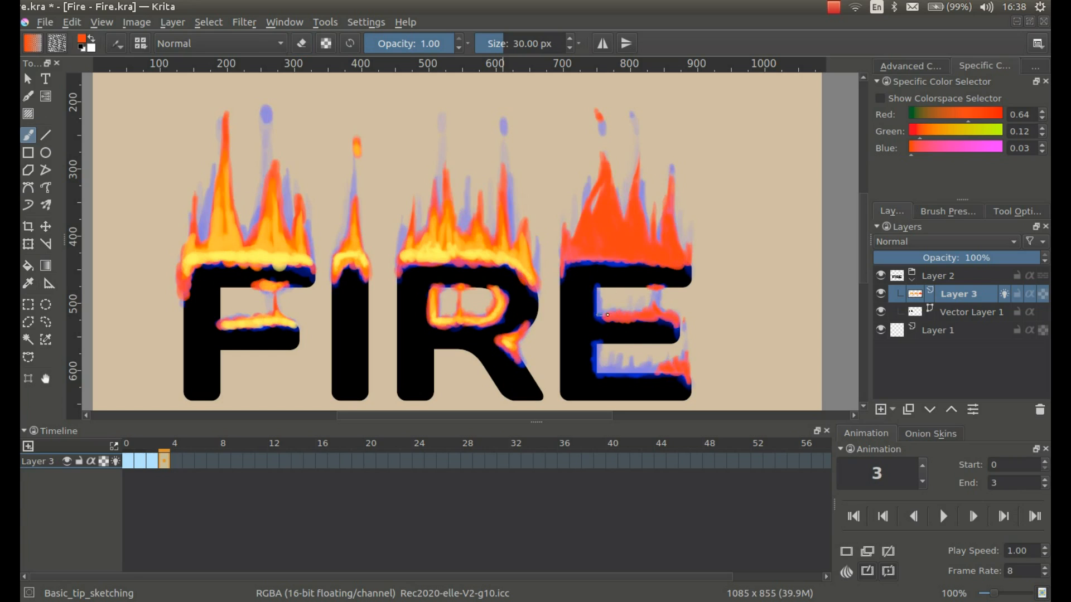
- Save the file and play the animation to review the E's red-orange flames
{"action": "key", "text": "ctrl+s"}
{"action": "left_click", "coordinate": [943, 517]}
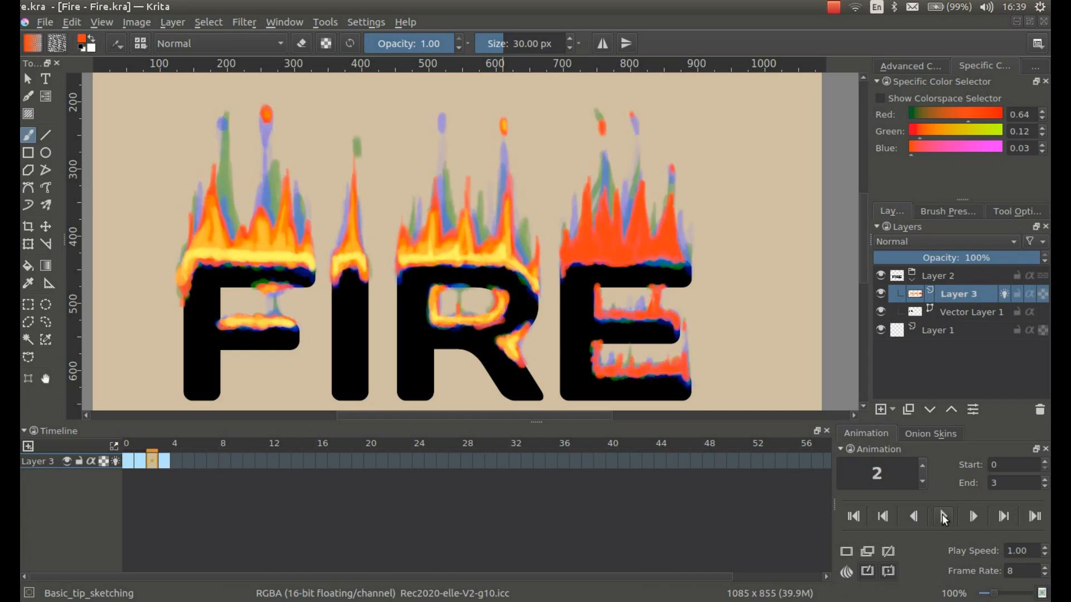
{"action": "left_click", "coordinate": [943, 517]}
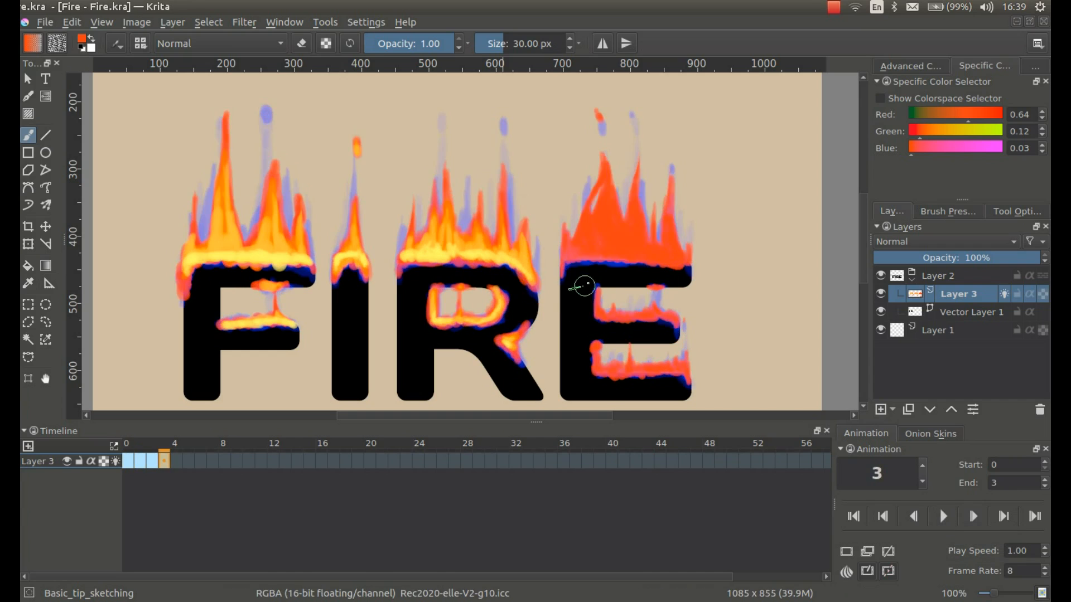
- On frame 3, sample orange (1.00, 0.31, 0.02) from the R's flames and paint it inside the E's flames
{"action": "left_click", "coordinate": [472, 239], "text": "ctrl"}
{"action": "mouse_move", "coordinate": [616, 237]}
{"action": "left_mouse_down"}
{"action": "mouse_move", "coordinate": [589, 251]}
{"action": "mouse_move", "coordinate": [621, 253]}
{"action": "left_mouse_up"}
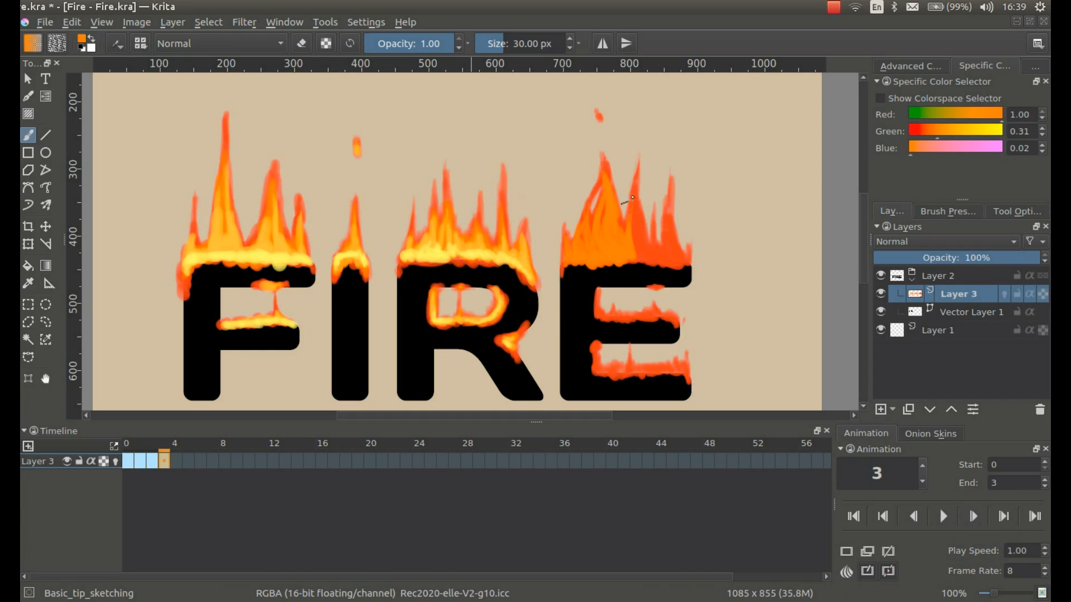
{"action": "left_click_drag", "start_coordinate": [633, 197], "coordinate": [666, 264]}
- On frame 3, paint yellow-orange (1.00, 0.60, 0.11) inside the E's flames and yellow (1.00, 0.97, 0.23) along their base
{"action": "right_click", "coordinate": [635, 369]}
{"action": "left_click", "coordinate": [605, 222]}
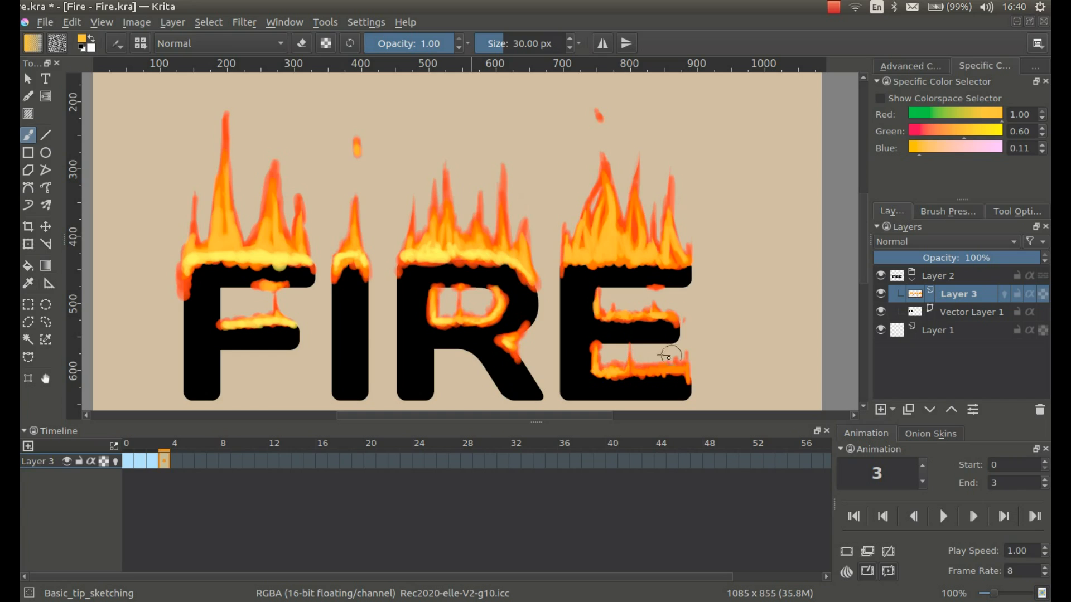
{"action": "key", "text": "l"}
{"action": "left_click_drag", "start_coordinate": [682, 259], "coordinate": [568, 260]}
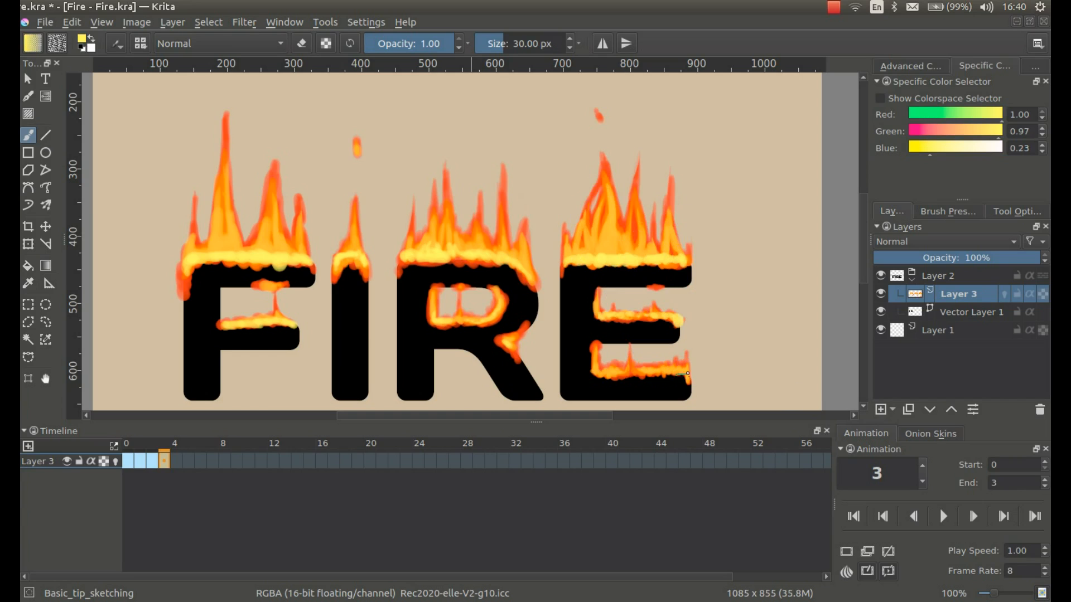
- On frame 2, select orange (1.00, 0.31, 0.02) and paint it inside the E's upper and arm flames
{"action": "right_click", "coordinate": [522, 196]}
{"action": "left_click", "coordinate": [491, 115]}
{"action": "left_click", "coordinate": [151, 460]}
{"action": "mouse_move", "coordinate": [687, 266]}
{"action": "left_mouse_down"}
{"action": "mouse_move", "coordinate": [668, 222]}
{"action": "mouse_move", "coordinate": [639, 214]}
{"action": "left_mouse_up"}
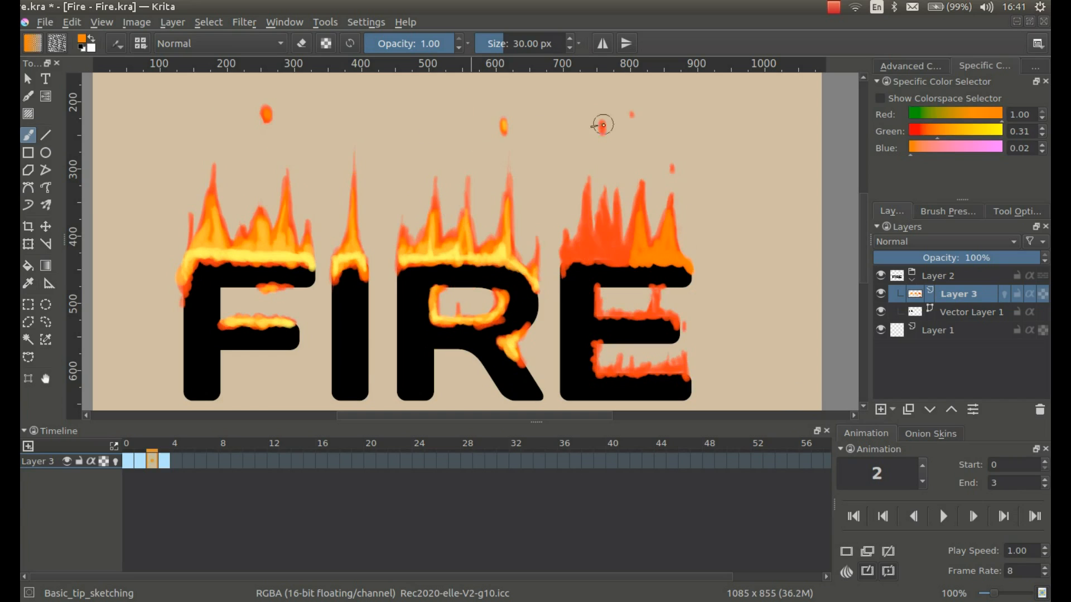
{"action": "mouse_move", "coordinate": [616, 248]}
{"action": "left_mouse_down"}
{"action": "mouse_move", "coordinate": [605, 223]}
{"action": "mouse_move", "coordinate": [587, 246]}
{"action": "left_mouse_up"}
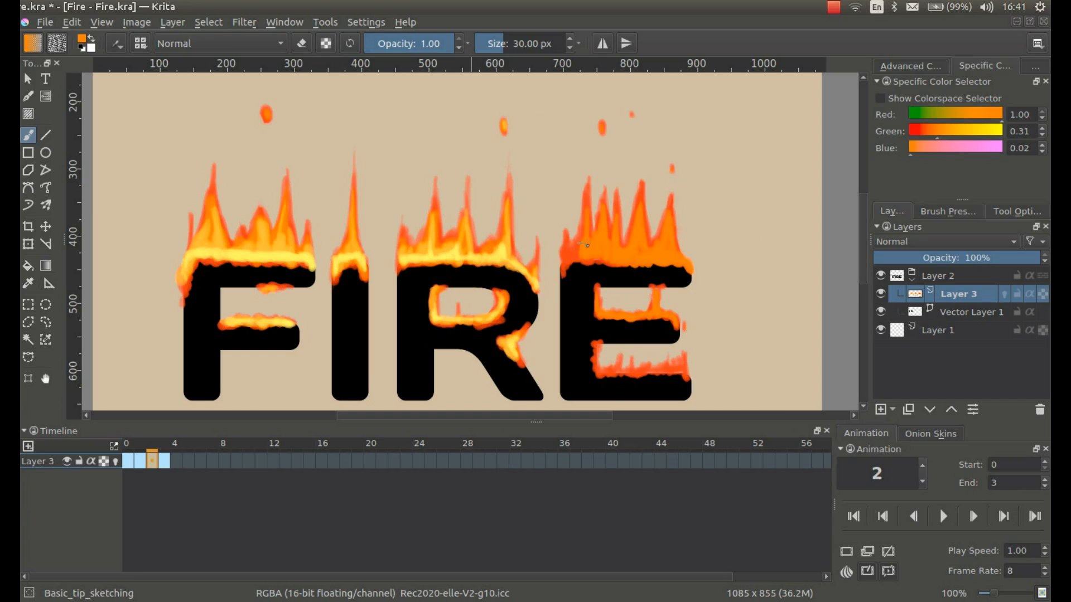
{"action": "left_click_drag", "start_coordinate": [620, 370], "coordinate": [601, 345]}
- On frame 2, shade the E's flames with yellow-orange (1.00, 0.60, 0.11) and add yellow (1.00, 0.97, 0.23) along their base
{"action": "right_click", "coordinate": [617, 227]}
{"action": "left_click", "coordinate": [648, 203]}
{"action": "mouse_move", "coordinate": [641, 206]}
{"action": "left_mouse_down"}
{"action": "mouse_move", "coordinate": [612, 252]}
{"action": "mouse_move", "coordinate": [587, 254]}
{"action": "left_mouse_up"}
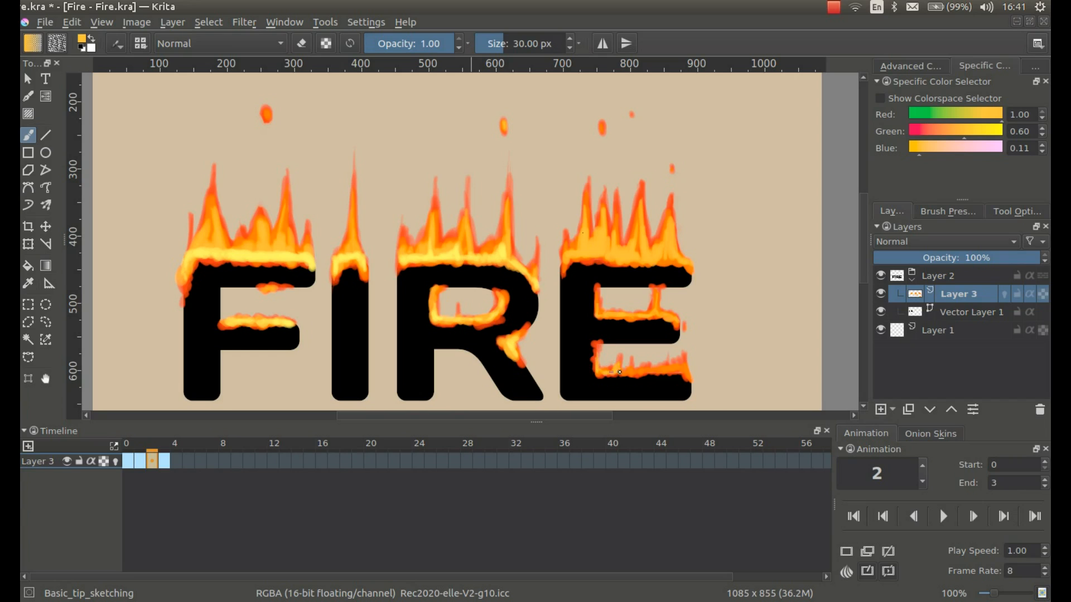
{"action": "right_click", "coordinate": [697, 238]}
{"action": "left_click", "coordinate": [728, 214]}
{"action": "left_click_drag", "start_coordinate": [689, 259], "coordinate": [573, 264]}
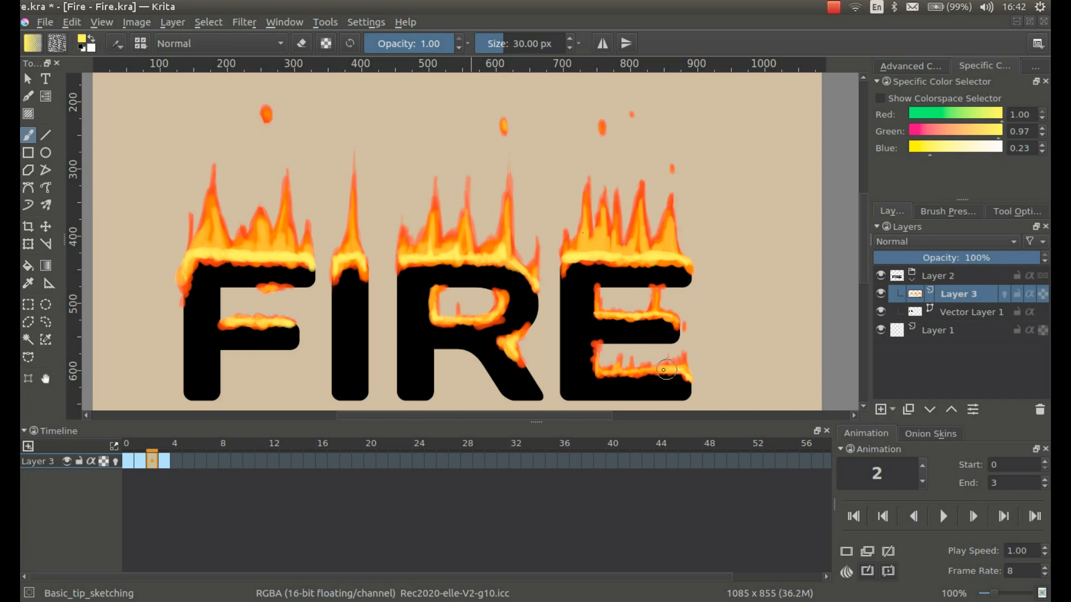
- On frame 1, select orange (1.00, 0.31, 0.02) and paint it inside the flames above the E
{"action": "key", "text": "Right"}
{"action": "key", "text": "Left"}
{"action": "key", "text": "Left"}
{"action": "right_click", "coordinate": [604, 247]}
{"action": "left_click", "coordinate": [633, 222]}
{"action": "left_click_drag", "start_coordinate": [669, 214], "coordinate": [701, 240]}
{"action": "mouse_move", "coordinate": [635, 234]}
{"action": "left_mouse_down"}
{"action": "mouse_move", "coordinate": [619, 261]}
{"action": "mouse_move", "coordinate": [604, 185]}
{"action": "mouse_move", "coordinate": [573, 230]}
{"action": "left_mouse_up"}
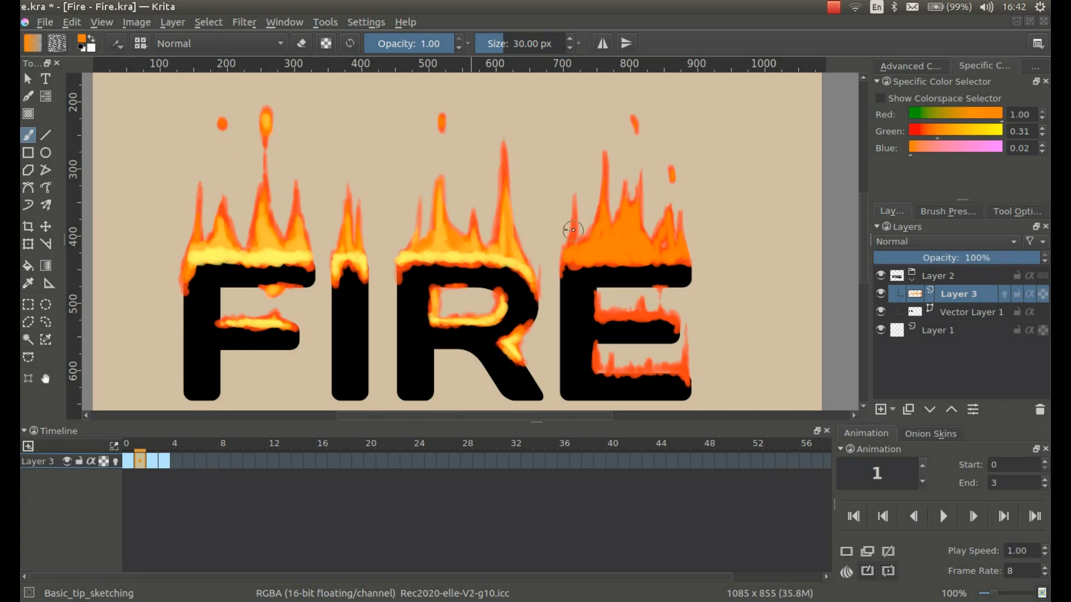
- On frame 1, paint yellow-orange inside the E's flames and yellow (1.00, 0.97, 0.23) along their base and the arms
{"action": "right_click", "coordinate": [622, 293]}
{"action": "left_click", "coordinate": [651, 269]}
{"action": "mouse_move", "coordinate": [638, 206]}
{"action": "left_mouse_down"}
{"action": "mouse_move", "coordinate": [631, 232]}
{"action": "mouse_move", "coordinate": [575, 257]}
{"action": "left_mouse_up"}
{"action": "right_click", "coordinate": [607, 291]}
{"action": "left_click", "coordinate": [610, 245]}
{"action": "left_click_drag", "start_coordinate": [686, 260], "coordinate": [566, 262]}
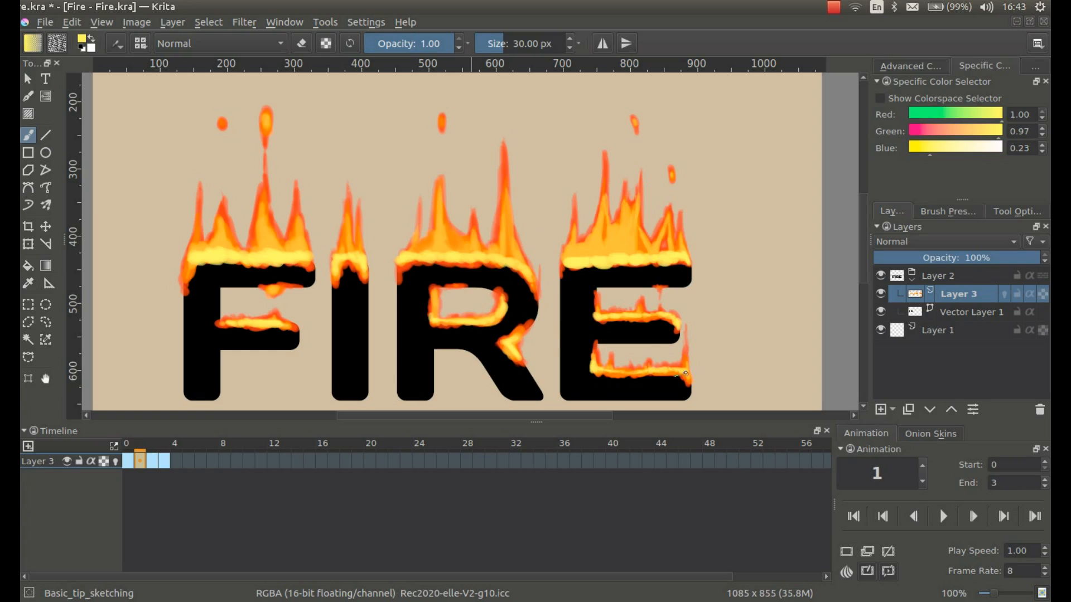
- On frame 0, select orange (1.00, 0.31, 0.02) and paint it inside the E's flames
{"action": "right_click", "coordinate": [634, 251]}
{"action": "left_click", "coordinate": [603, 209]}
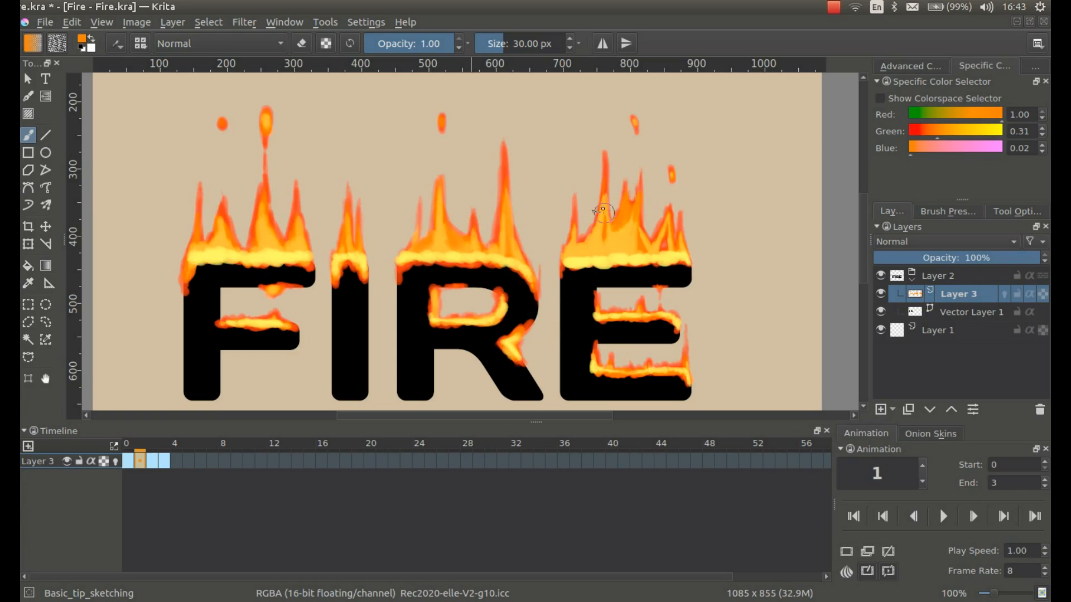
{"action": "key", "text": "Left"}
{"action": "mouse_move", "coordinate": [597, 251]}
{"action": "left_mouse_down"}
{"action": "mouse_move", "coordinate": [624, 210]}
{"action": "mouse_move", "coordinate": [621, 251]}
{"action": "mouse_move", "coordinate": [669, 245]}
{"action": "mouse_move", "coordinate": [669, 228]}
{"action": "mouse_move", "coordinate": [657, 308]}
{"action": "mouse_move", "coordinate": [614, 318]}
{"action": "mouse_move", "coordinate": [601, 365]}
{"action": "mouse_move", "coordinate": [689, 363]}
{"action": "mouse_move", "coordinate": [662, 258]}
{"action": "mouse_move", "coordinate": [631, 200]}
{"action": "mouse_move", "coordinate": [565, 245]}
{"action": "left_mouse_up"}
- On frame 0, shade the E's flames with yellow-orange (1.00, 0.60, 0.11) and paint yellow (1.00, 0.97, 0.23) along their base
{"action": "key", "text": "l"}
{"action": "key", "text": "k"}
{"action": "key", "text": "k"}
{"action": "right_click", "coordinate": [637, 243]}
{"action": "left_click", "coordinate": [584, 256]}
{"action": "left_click", "coordinate": [580, 206]}
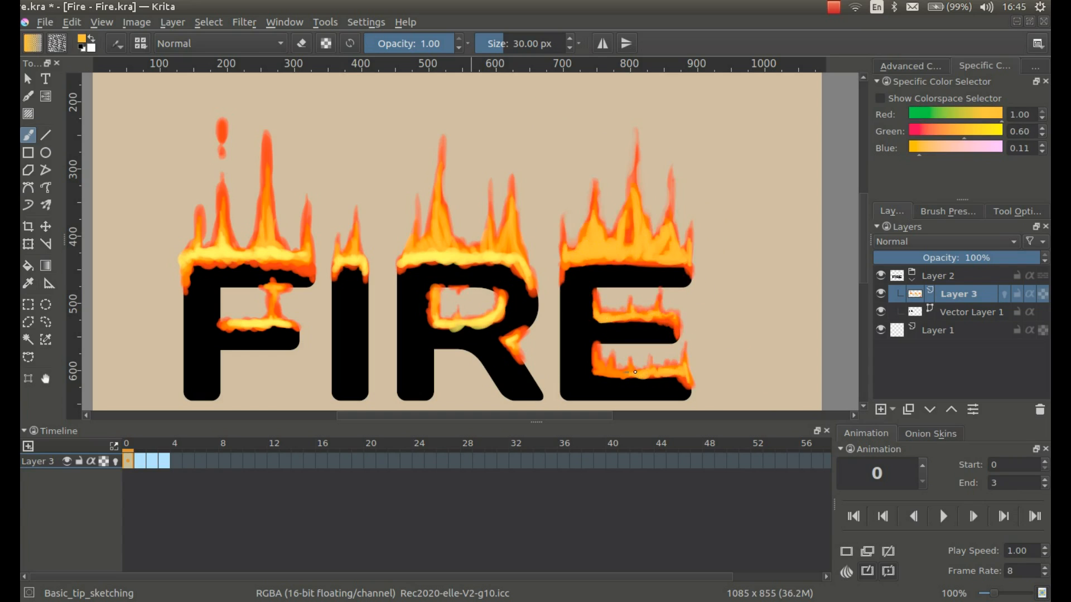
{"action": "key", "text": "l"}
{"action": "key", "text": "l"}
{"action": "key", "text": "l"}
- Save the file and play the animation to review the shaded flames on all four letters
{"action": "key", "text": "ctrl+s"}
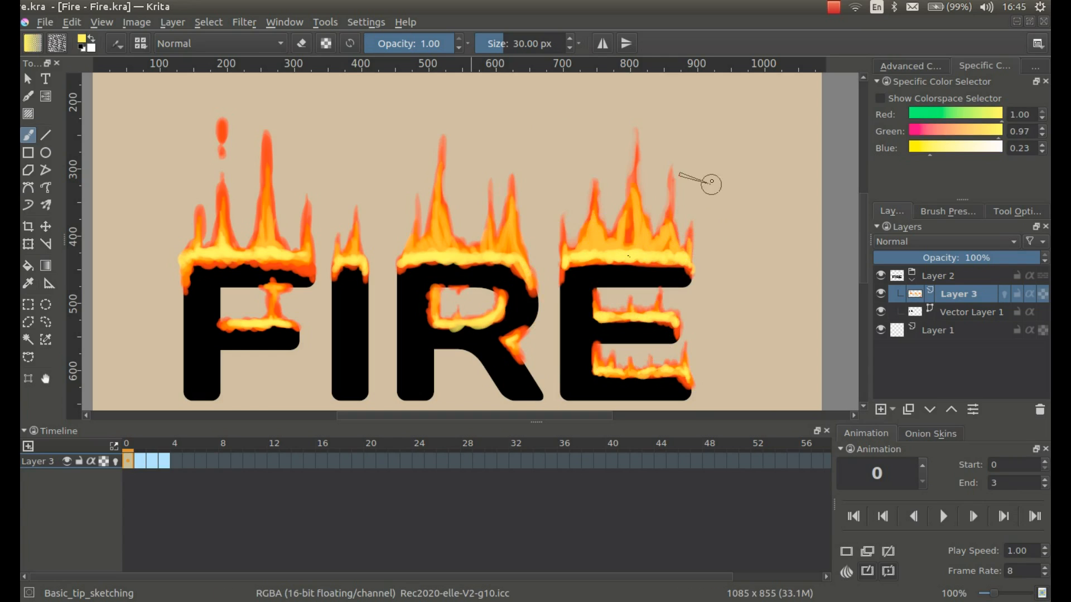
{"action": "left_click", "coordinate": [942, 518]}
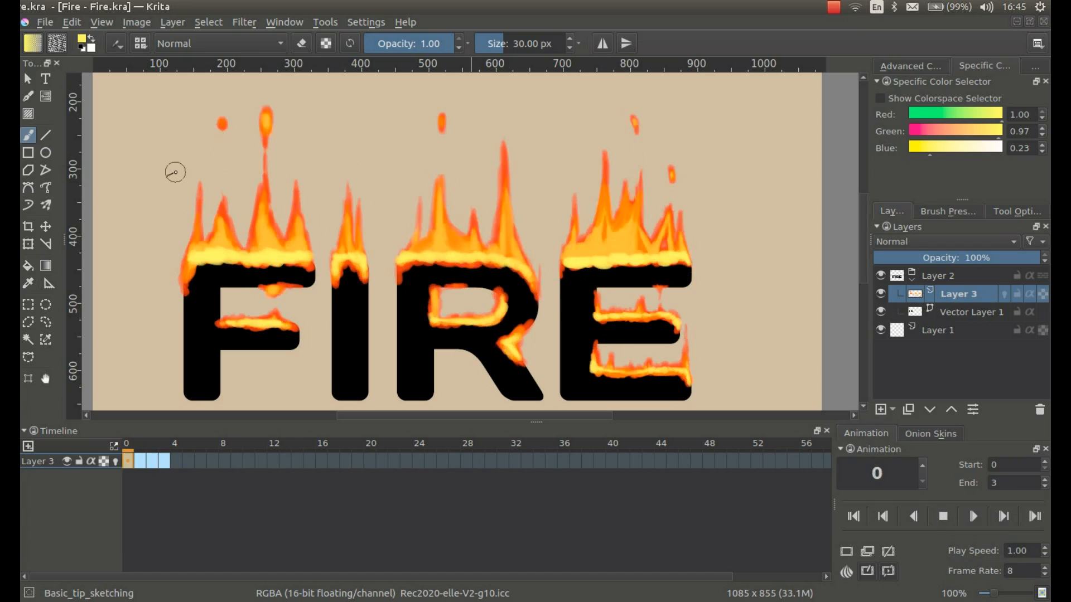
{"action": "left_click", "coordinate": [942, 516]}
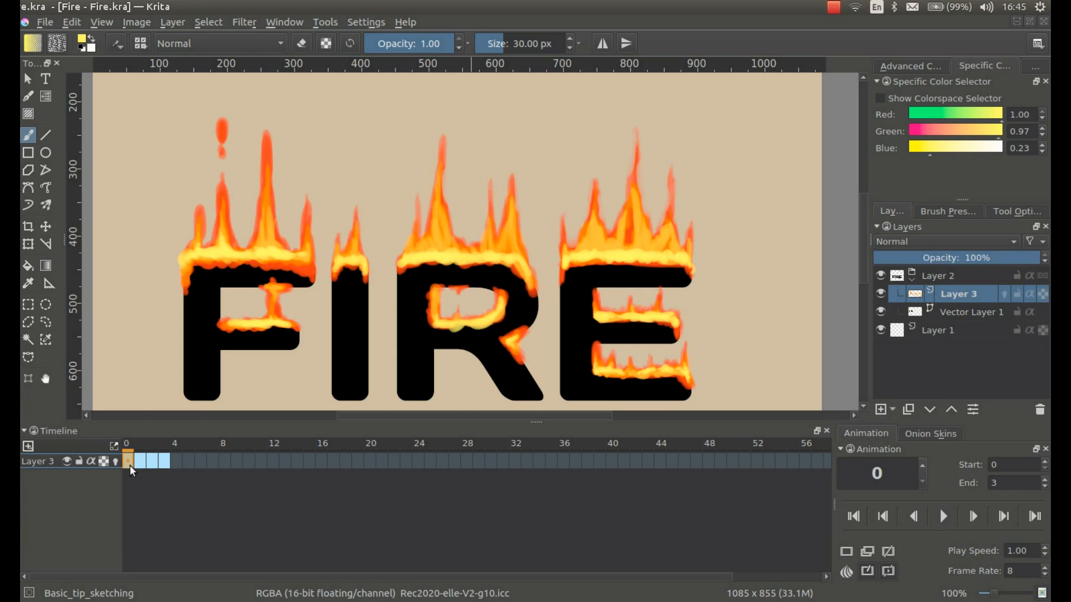
- Choose the Airbrush_pressure brush preset and set its blending mode to Lighter Color
{"action": "left_click", "coordinate": [140, 43]}
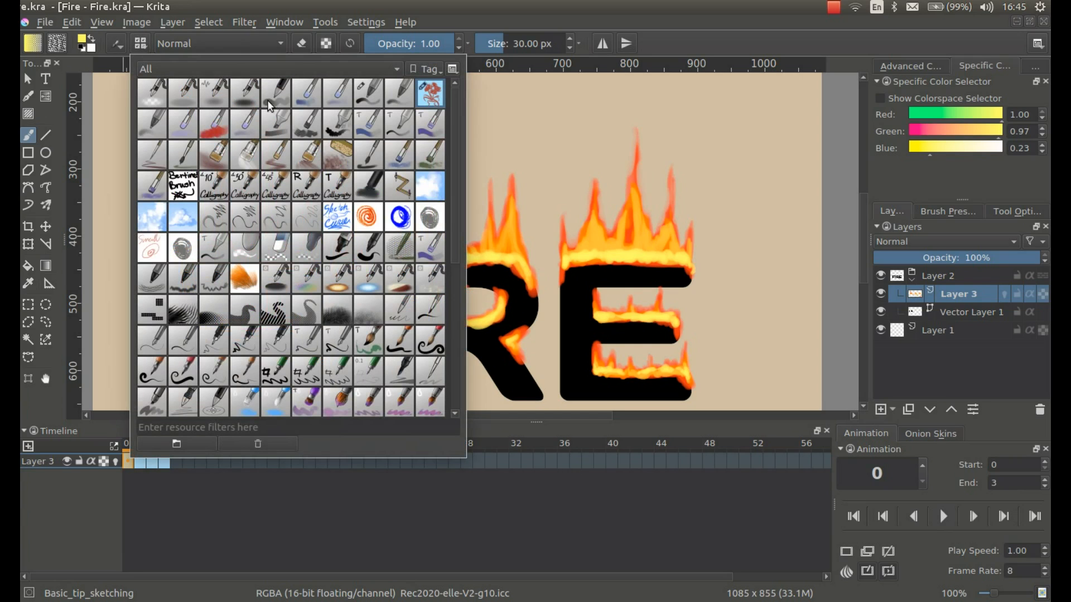
{"action": "left_click", "coordinate": [239, 93]}
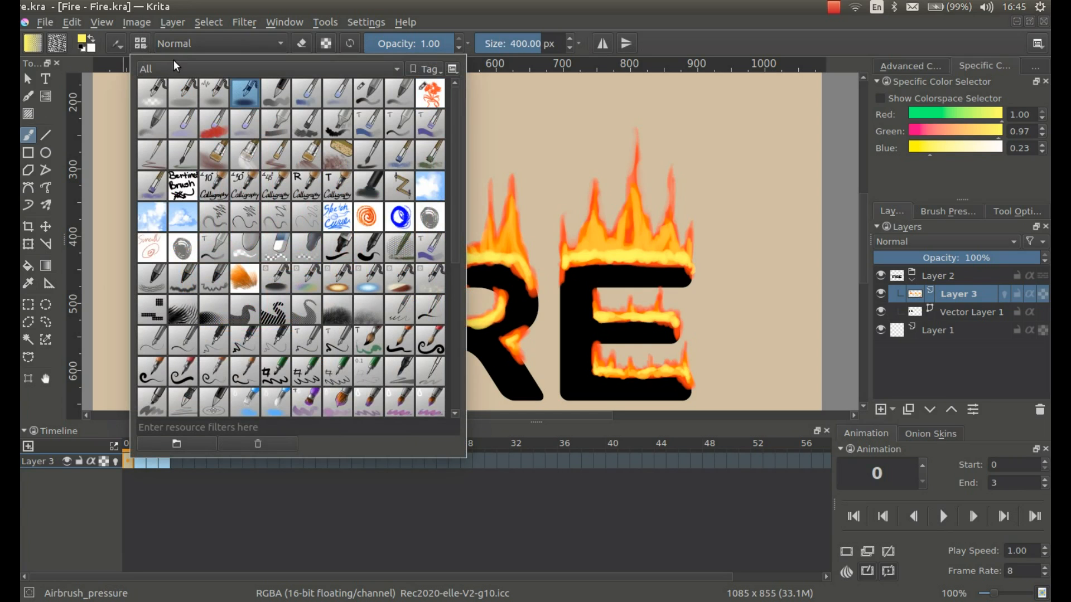
{"action": "left_click", "coordinate": [132, 42]}
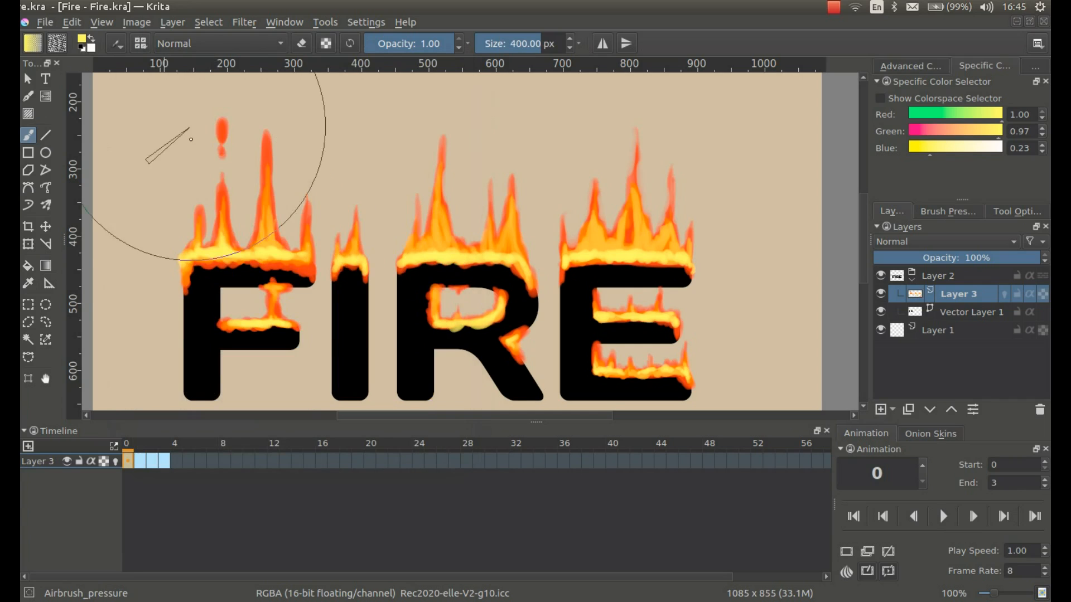
{"action": "left_click", "coordinate": [204, 43]}
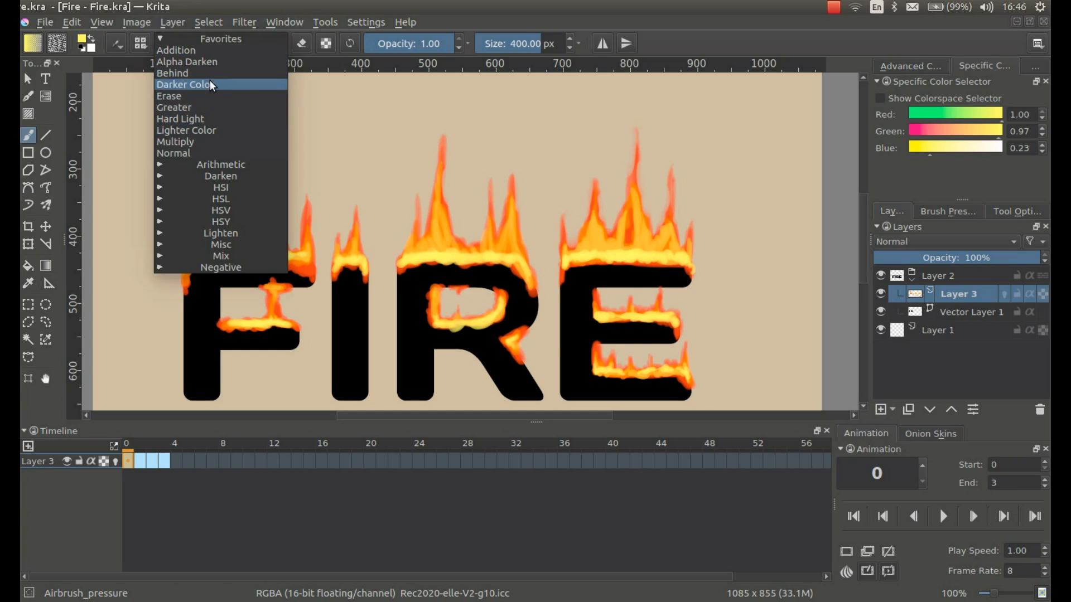
{"action": "left_click", "coordinate": [206, 129]}
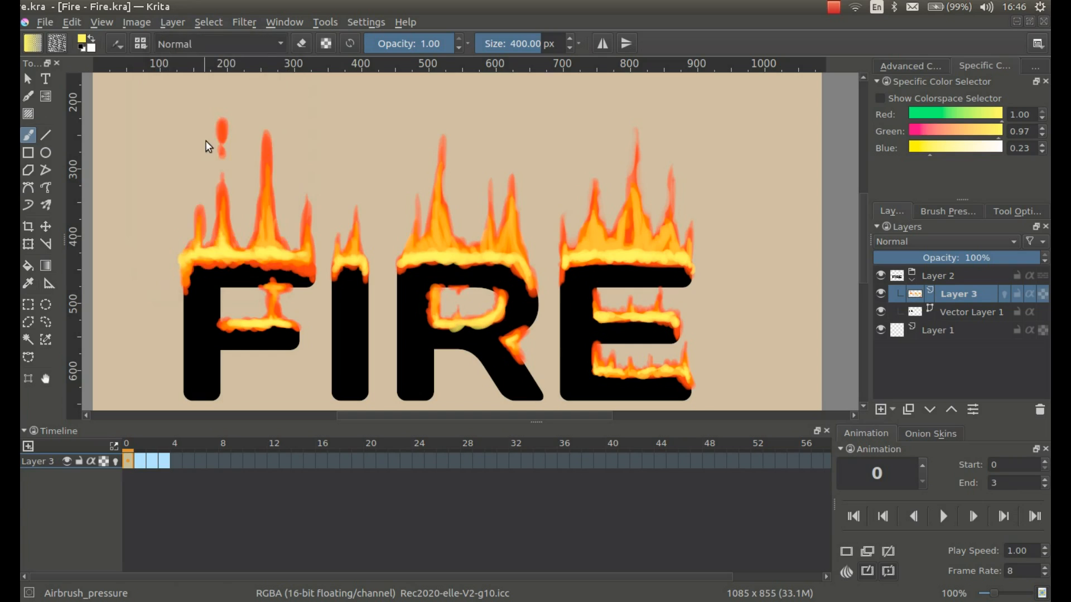
{"action": "left_click", "coordinate": [270, 241], "text": "ctrl"}
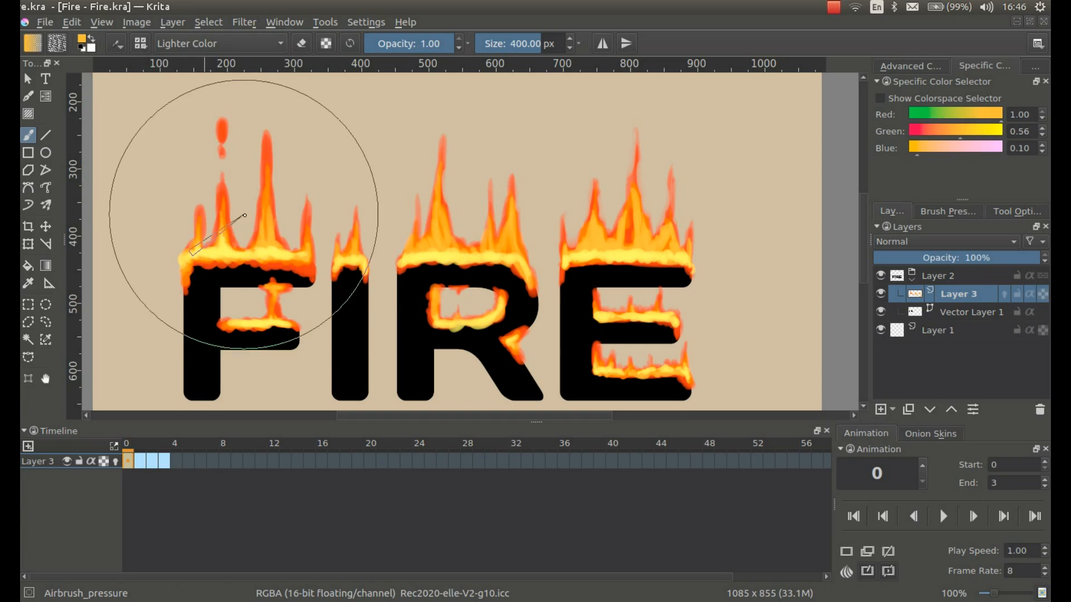
{"action": "left_click", "coordinate": [263, 229], "text": "ctrl"}
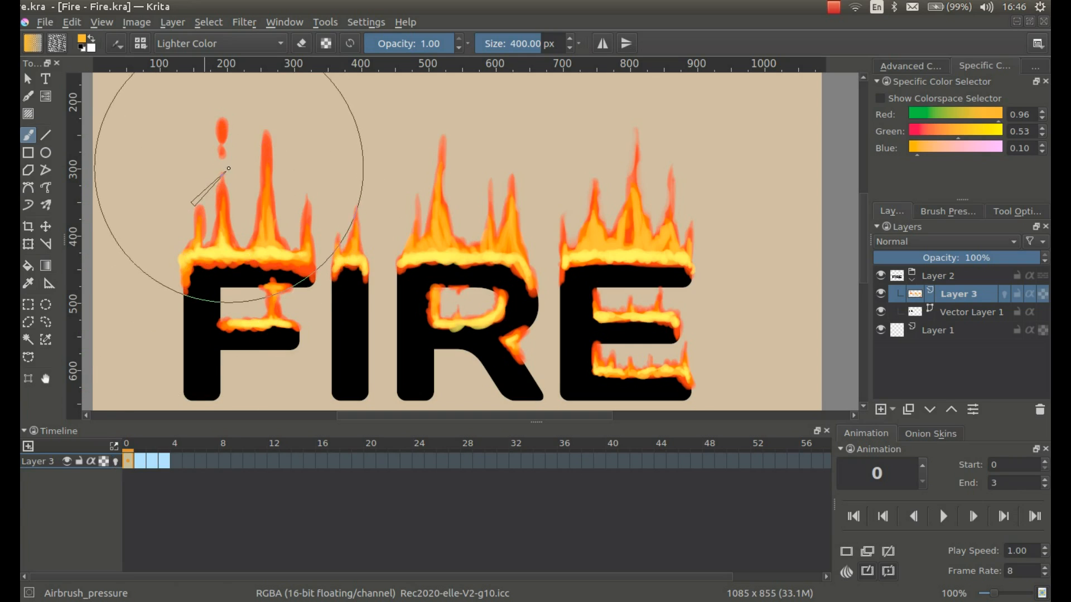
{"action": "mouse_move", "coordinate": [236, 173]}
{"action": "left_mouse_down"}
{"action": "mouse_move", "coordinate": [215, 156]}
{"action": "mouse_move", "coordinate": [310, 205]}
{"action": "mouse_move", "coordinate": [301, 237]}
{"action": "mouse_move", "coordinate": [238, 204]}
{"action": "mouse_move", "coordinate": [295, 251]}
{"action": "mouse_move", "coordinate": [245, 241]}
{"action": "mouse_move", "coordinate": [223, 206]}
{"action": "mouse_move", "coordinate": [239, 232]}
{"action": "mouse_move", "coordinate": [238, 289]}
{"action": "mouse_move", "coordinate": [242, 262]}
{"action": "mouse_move", "coordinate": [270, 263]}
{"action": "mouse_move", "coordinate": [210, 263]}
{"action": "mouse_move", "coordinate": [309, 265]}
{"action": "mouse_move", "coordinate": [227, 254]}
{"action": "left_mouse_up"}
{"action": "key", "text": "ctrl+z"}
{"action": "key", "text": "ctrl+z"}
{"action": "key", "text": "ctrl+z"}
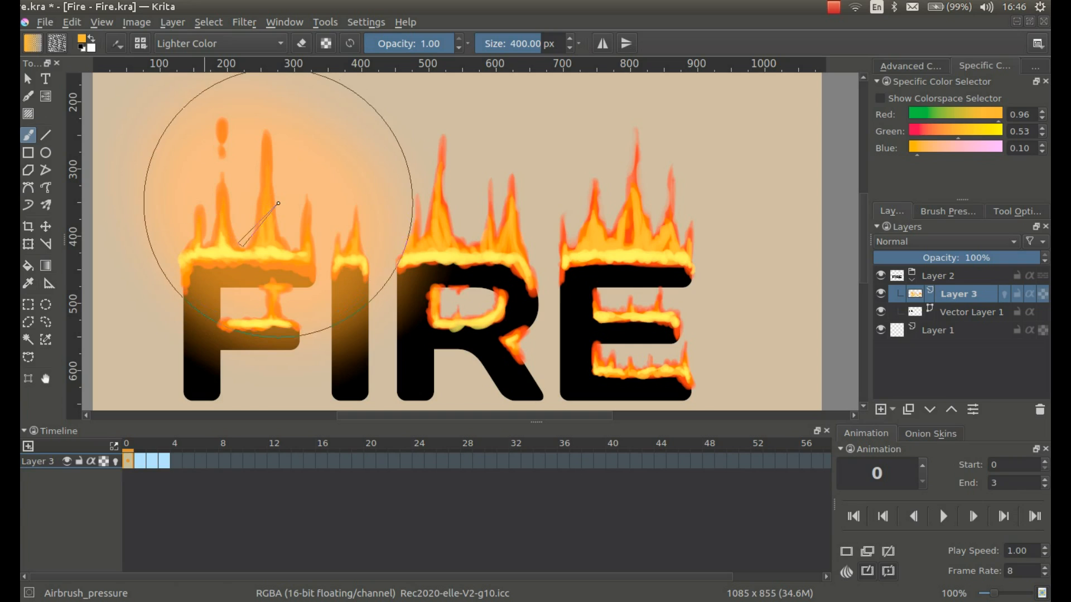
- Lock Layer 3's alpha, select red-orange (0.64, 0.12, 0.03) and airbrush over the flame tips on frame 0
{"action": "left_click", "coordinate": [103, 461]}
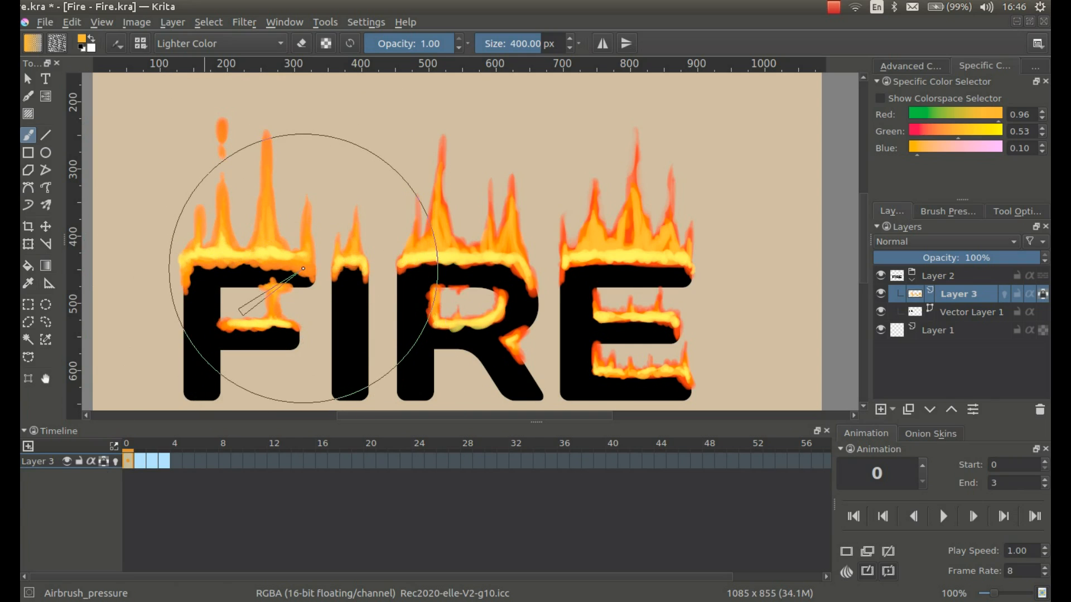
{"action": "right_click", "coordinate": [316, 212]}
{"action": "left_click", "coordinate": [347, 259]}
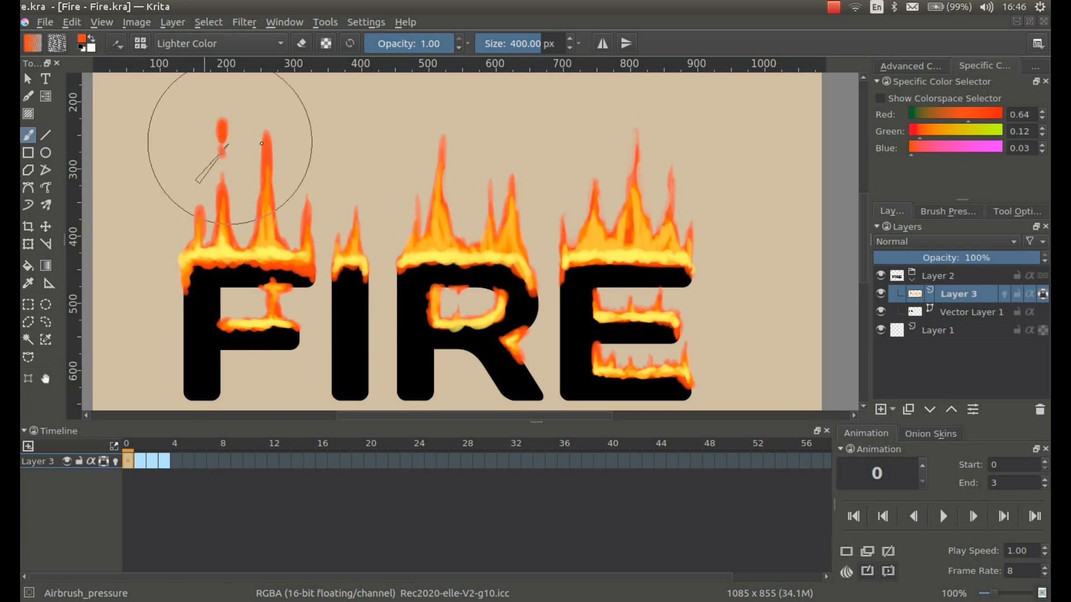
{"action": "mouse_move", "coordinate": [385, 150]}
{"action": "left_mouse_down"}
{"action": "mouse_move", "coordinate": [493, 139]}
{"action": "mouse_move", "coordinate": [478, 146]}
{"action": "mouse_move", "coordinate": [683, 175]}
{"action": "mouse_move", "coordinate": [496, 154]}
{"action": "left_mouse_up"}
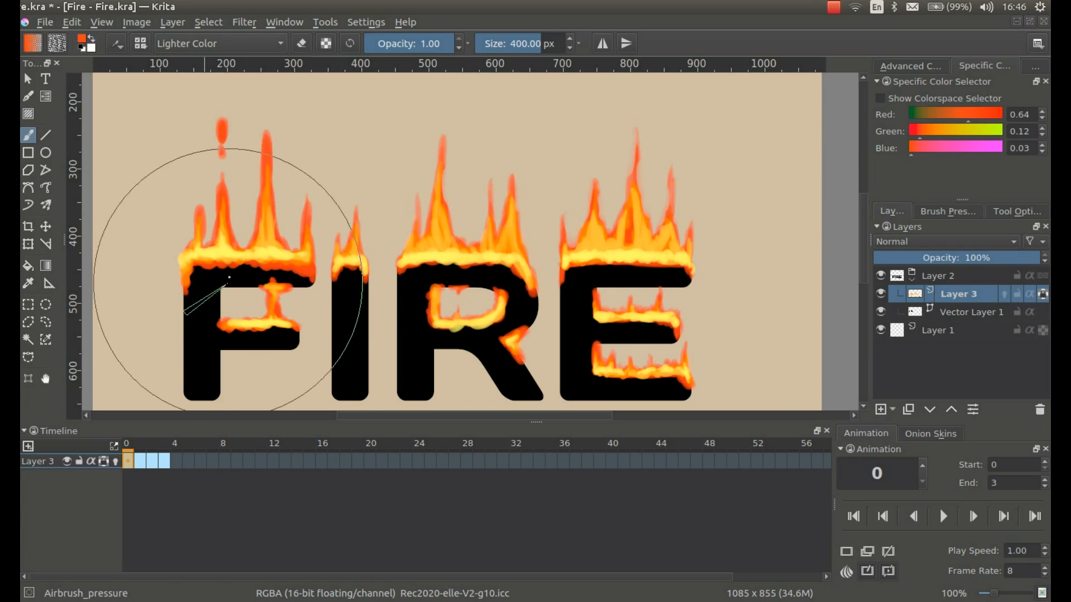
- Select orange (0.89, 0.33, 0.05), reduce the airbrush to about 160 px and set its blending mode to Darker Color
{"action": "right_click", "coordinate": [374, 149]}
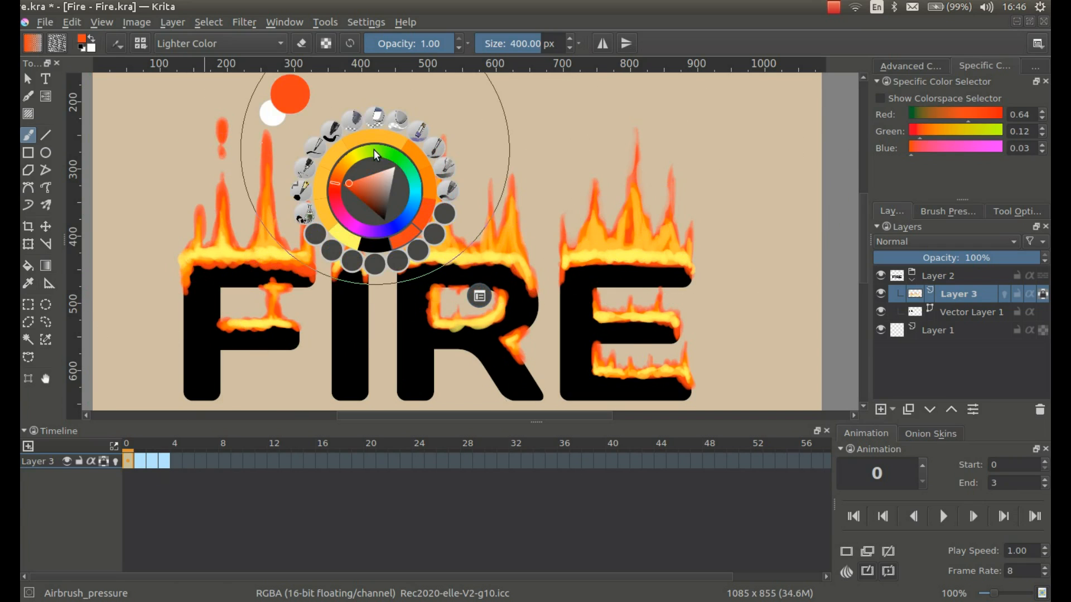
{"action": "left_click", "coordinate": [425, 181]}
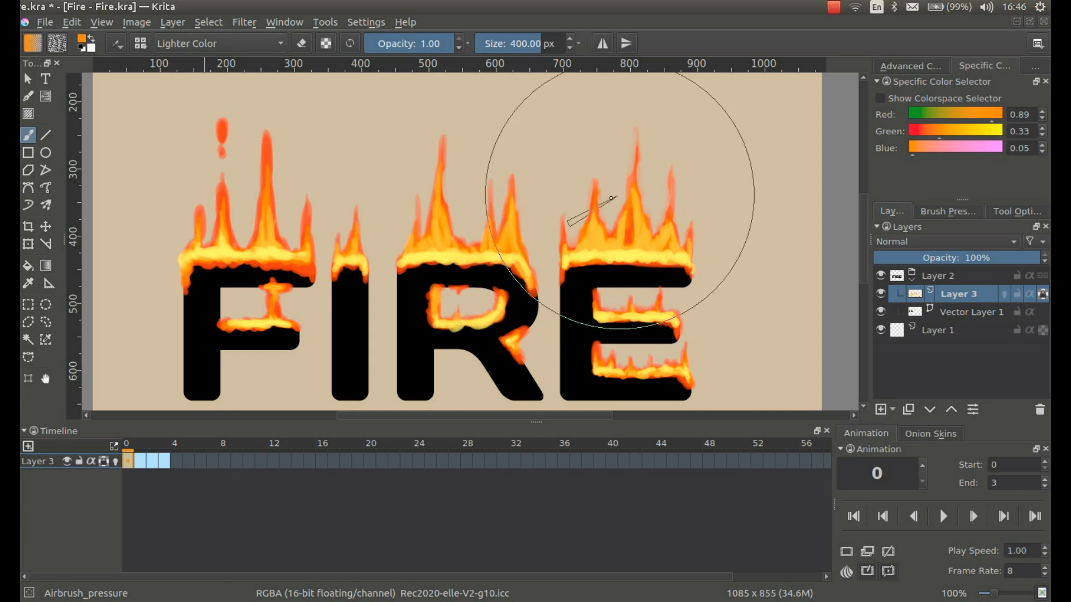
{"action": "mouse_move", "coordinate": [663, 207]}
{"action": "left_mouse_down", "text": "shift"}
{"action": "mouse_move", "coordinate": [556, 208]}
{"action": "mouse_move", "coordinate": [632, 207]}
{"action": "mouse_move", "coordinate": [611, 207]}
{"action": "left_mouse_up", "text": "shift"}
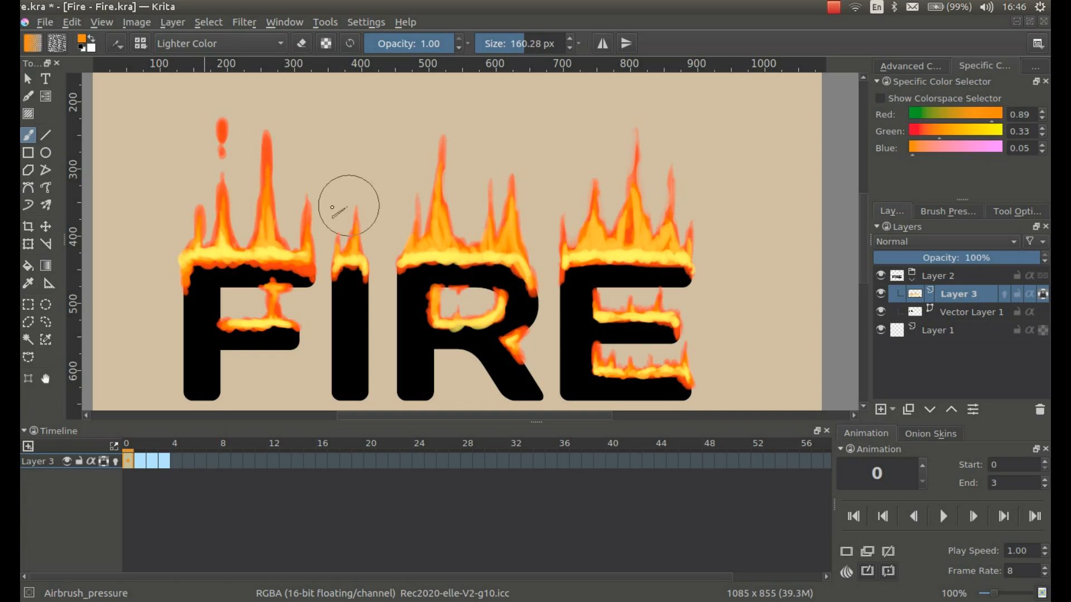
{"action": "left_click", "coordinate": [182, 42]}
{"action": "left_click", "coordinate": [188, 84]}
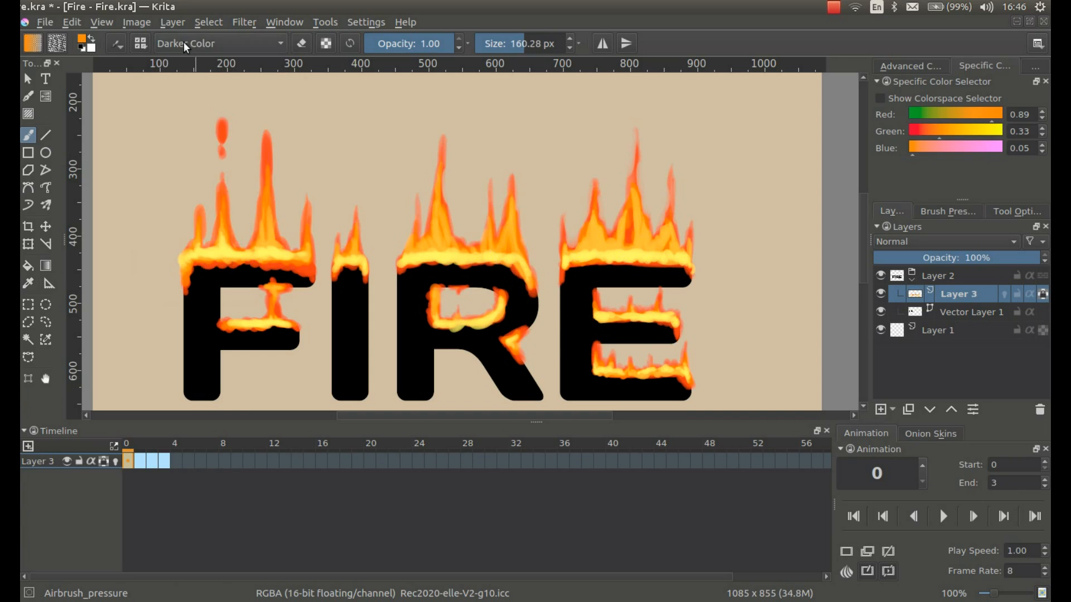
{"action": "left_click", "coordinate": [185, 42]}
{"action": "left_click", "coordinate": [447, 104]}
- Airbrush orange over the flames of all four letters on frames 1, 2 and 3
{"action": "left_click_drag", "start_coordinate": [526, 415], "coordinate": [531, 414]}
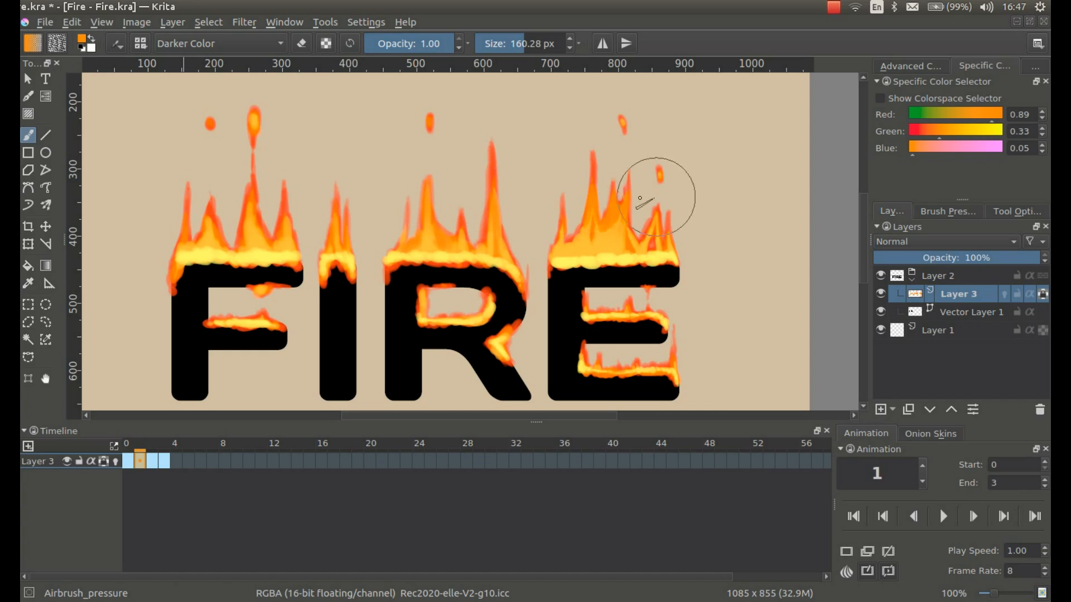
{"action": "left_click", "coordinate": [155, 461]}
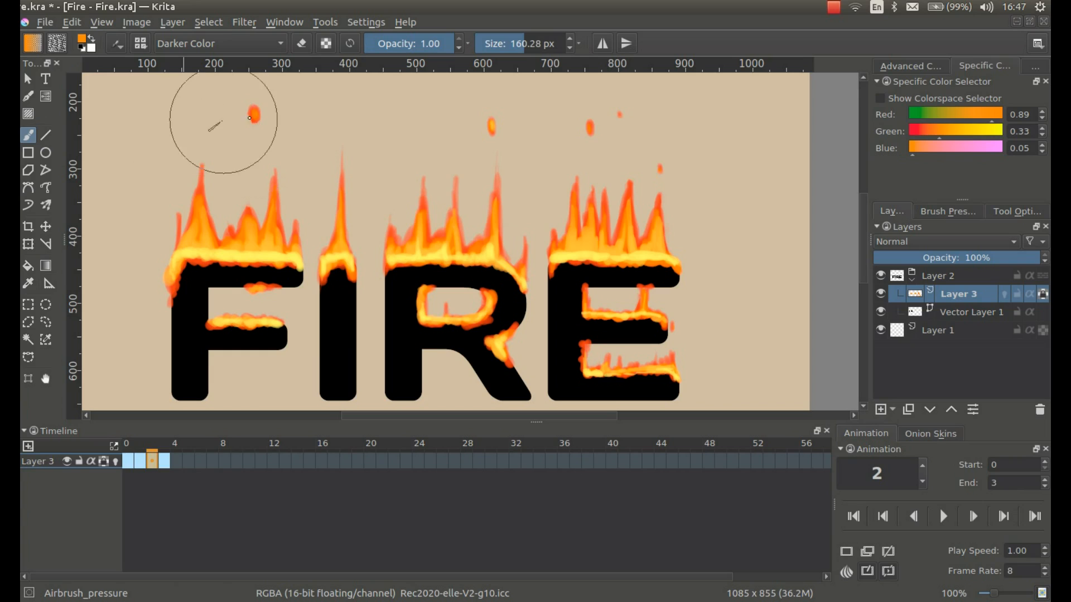
{"action": "left_click", "coordinate": [169, 466]}
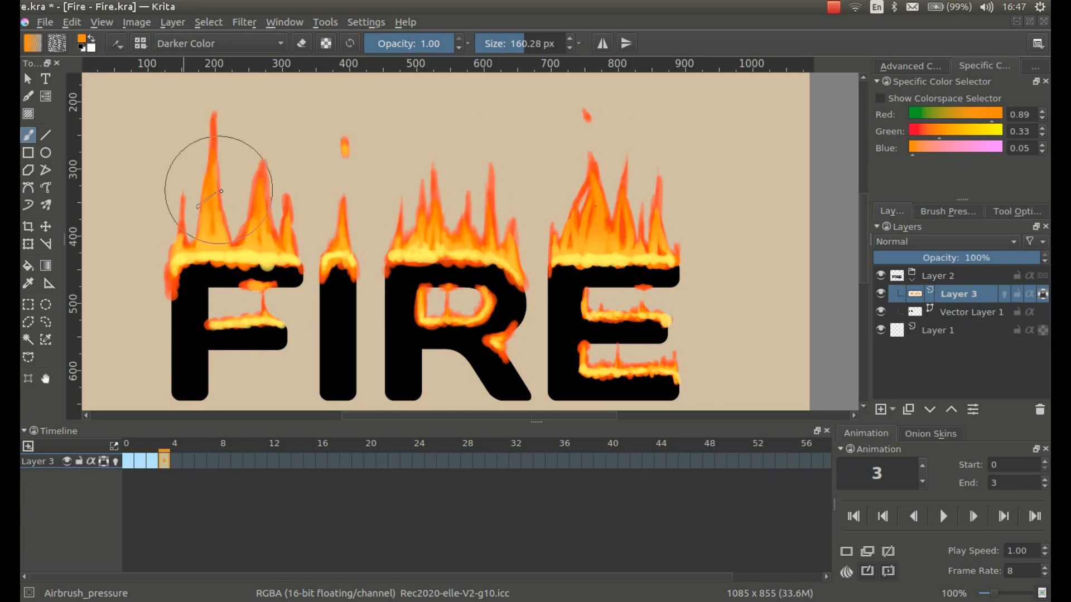
- Select red-orange (0.64, 0.12, 0.03) and airbrush the flame tips, working back from frame 3 to frame 0
{"action": "right_click", "coordinate": [273, 196]}
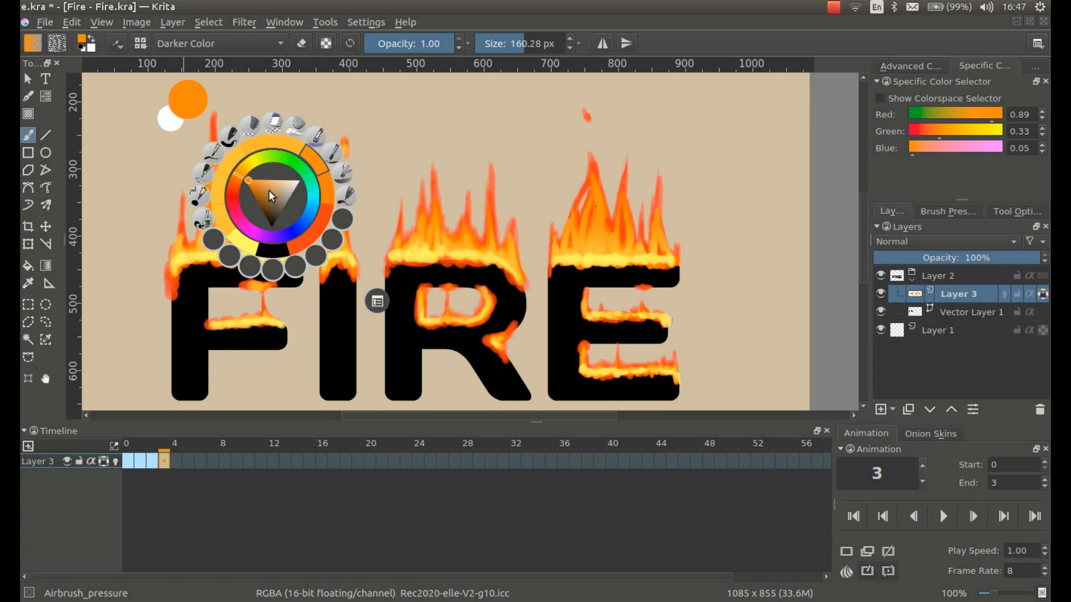
{"action": "left_click", "coordinate": [318, 225]}
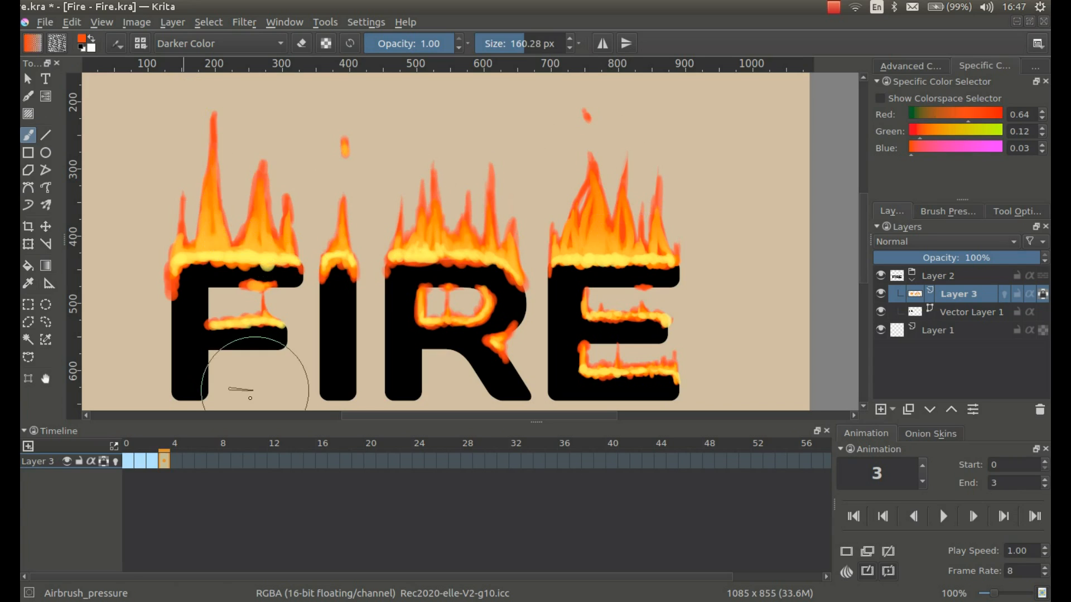
{"action": "left_click", "coordinate": [154, 460]}
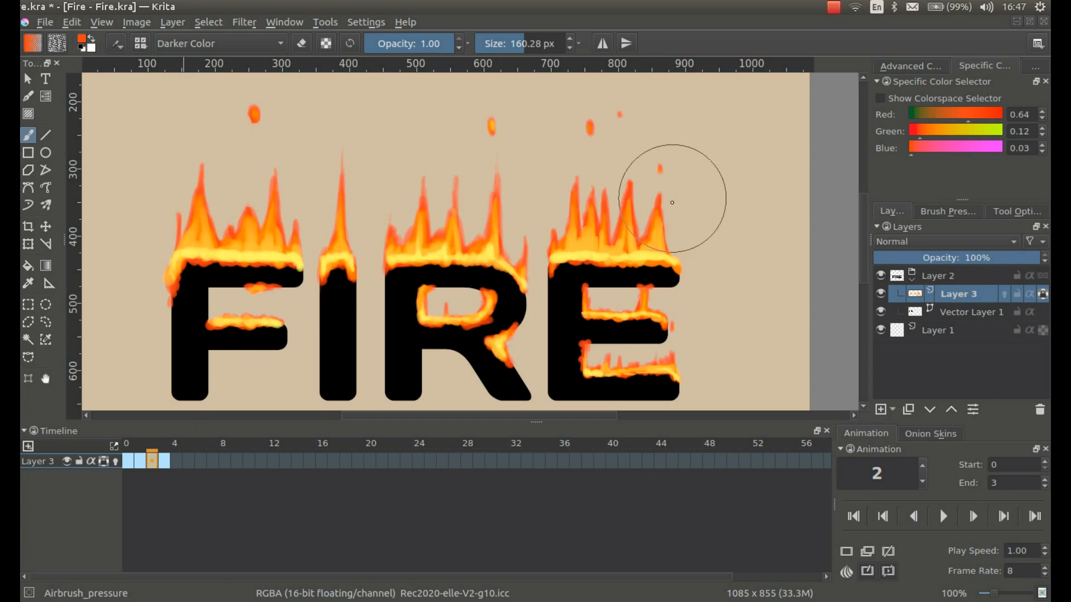
{"action": "left_click", "coordinate": [140, 460]}
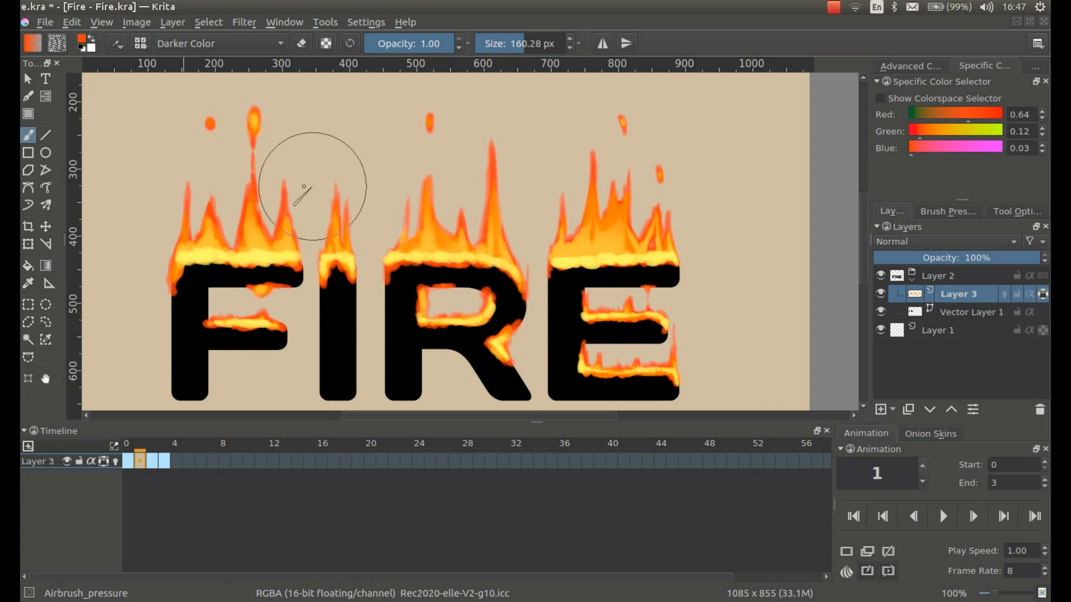
{"action": "left_click", "coordinate": [128, 461]}
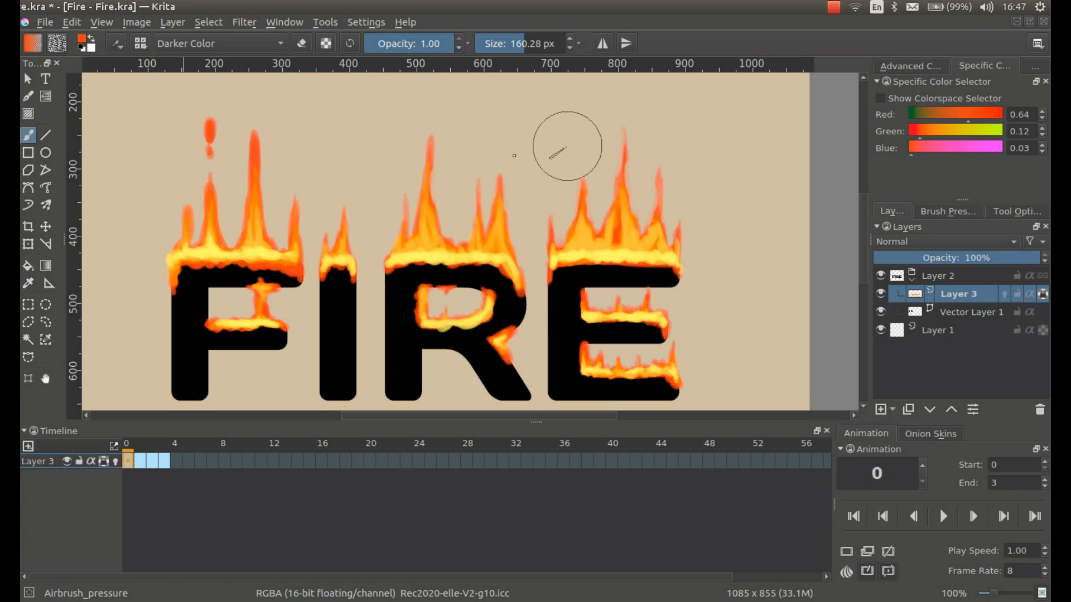
- Select yellow (1.00, 0.97, 0.23) and set the airbrush's blending mode to Addition
{"action": "right_click", "coordinate": [316, 169]}
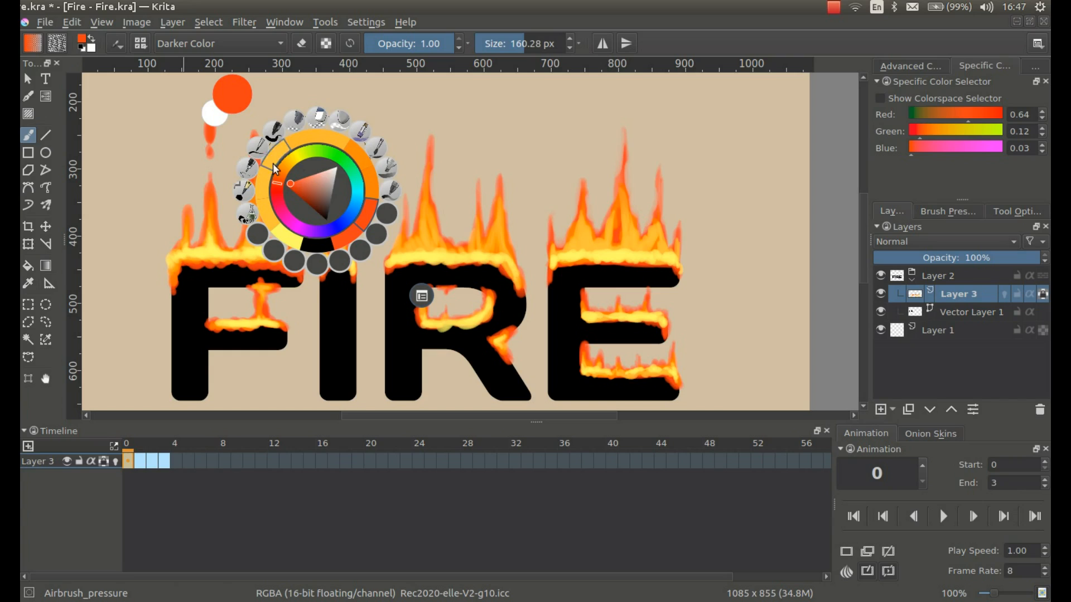
{"action": "left_click", "coordinate": [265, 205]}
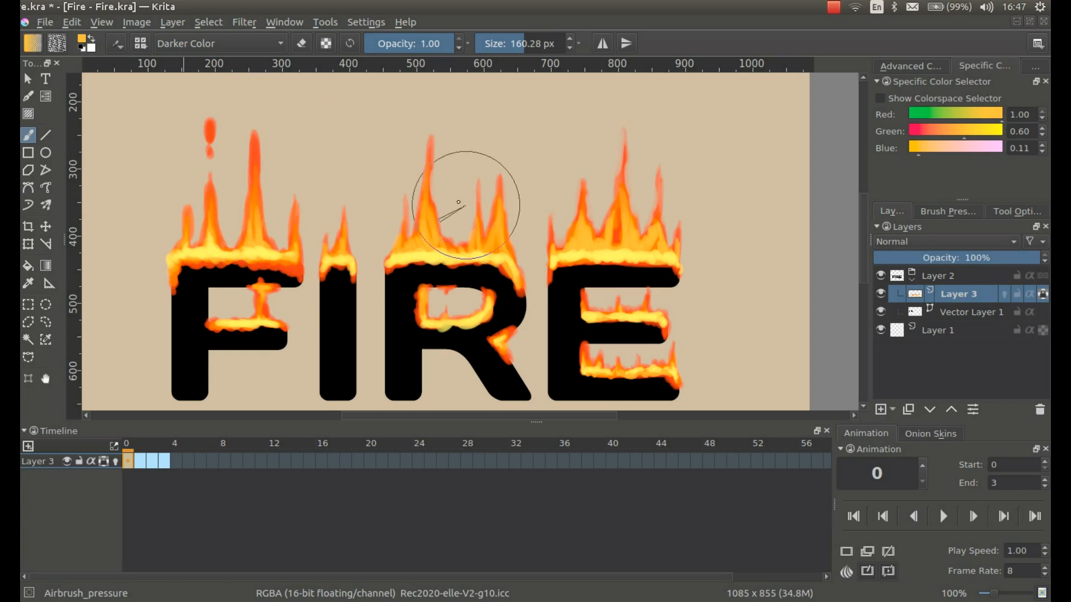
{"action": "right_click", "coordinate": [291, 164]}
{"action": "left_click", "coordinate": [260, 230]}
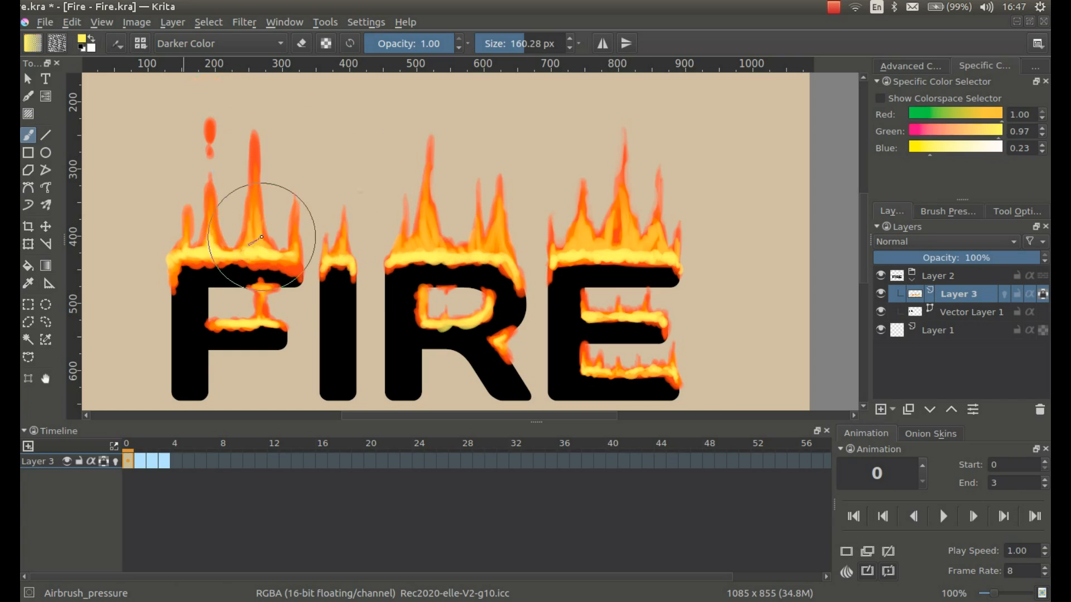
{"action": "left_click", "coordinate": [189, 42]}
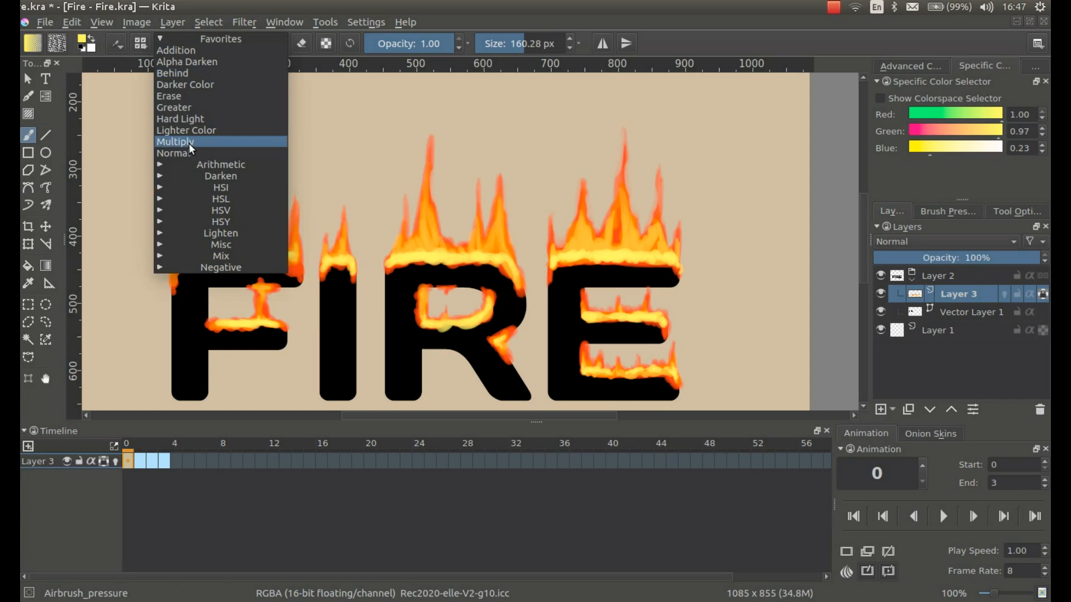
{"action": "left_click", "coordinate": [185, 51]}
- Airbrush a yellow glow along the base and inner flames of the letters on frame 0
{"action": "left_click_drag", "start_coordinate": [189, 250], "coordinate": [318, 254]}
{"action": "key", "text": "ctrl+z"}
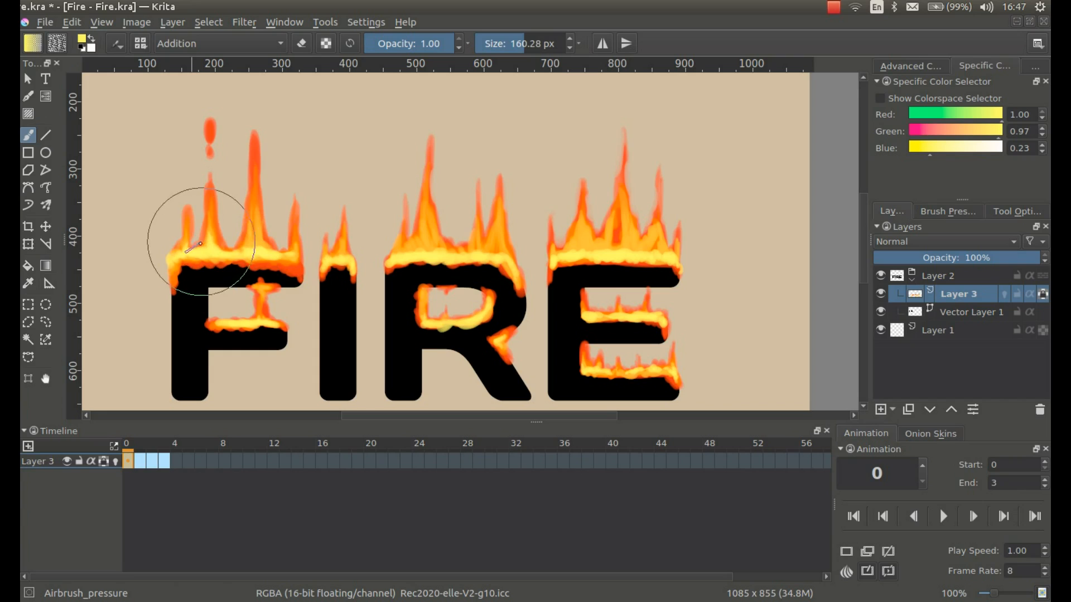
{"action": "left_click_drag", "start_coordinate": [174, 256], "coordinate": [312, 258]}
{"action": "mouse_move", "coordinate": [387, 269]}
{"action": "left_mouse_down"}
{"action": "mouse_move", "coordinate": [430, 254]}
{"action": "mouse_move", "coordinate": [490, 259]}
{"action": "mouse_move", "coordinate": [574, 239]}
{"action": "mouse_move", "coordinate": [676, 268]}
{"action": "left_mouse_up"}
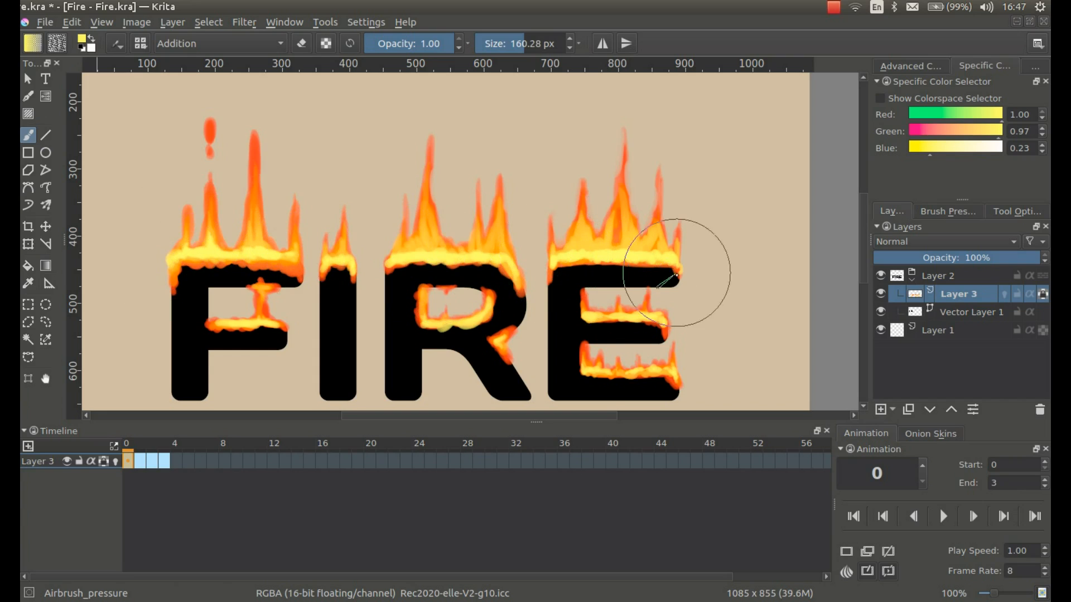
{"action": "left_click_drag", "start_coordinate": [668, 371], "coordinate": [599, 370]}
{"action": "mouse_move", "coordinate": [486, 302]}
{"action": "left_mouse_down"}
{"action": "mouse_move", "coordinate": [467, 321]}
{"action": "mouse_move", "coordinate": [432, 323]}
{"action": "left_mouse_up"}
{"action": "left_click_drag", "start_coordinate": [283, 323], "coordinate": [258, 321]}
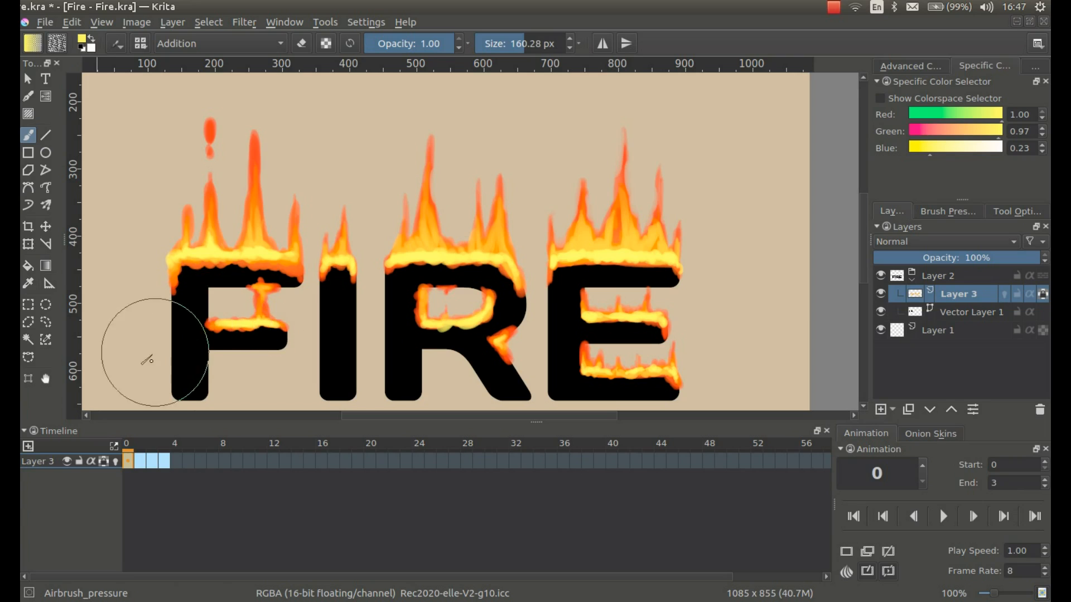
- Airbrush the same yellow glow along the base of the flames on frames 1 and 2
{"action": "left_click", "coordinate": [141, 462]}
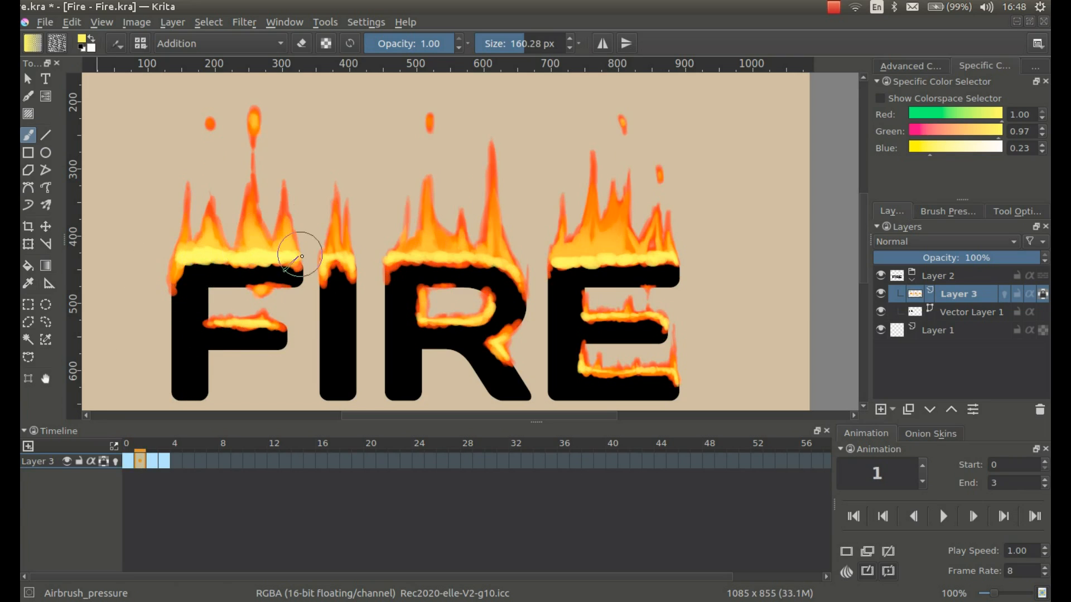
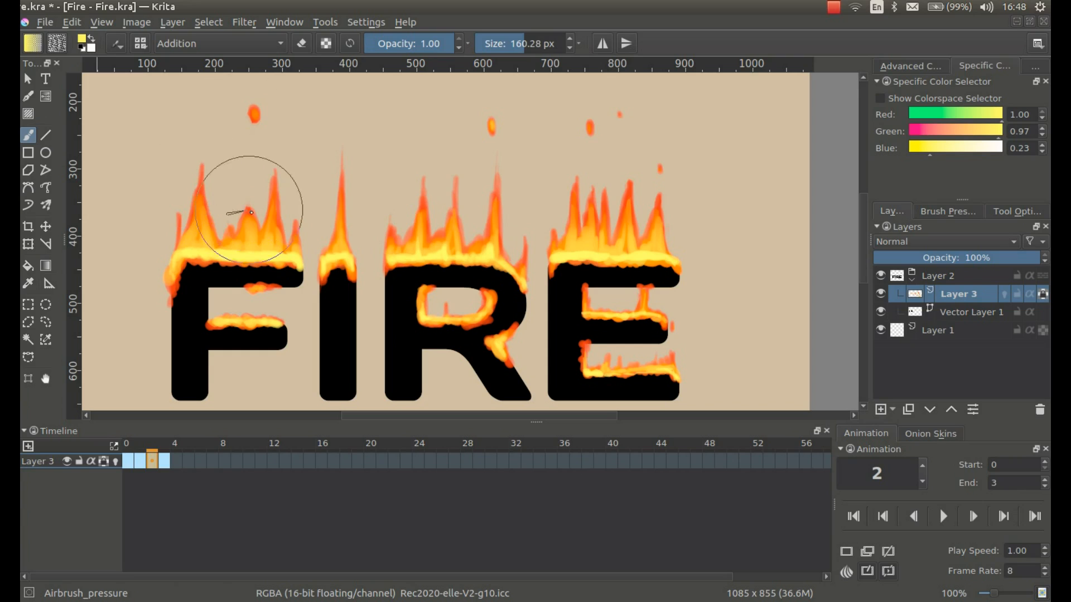
{"action": "right_click", "coordinate": [279, 188]}
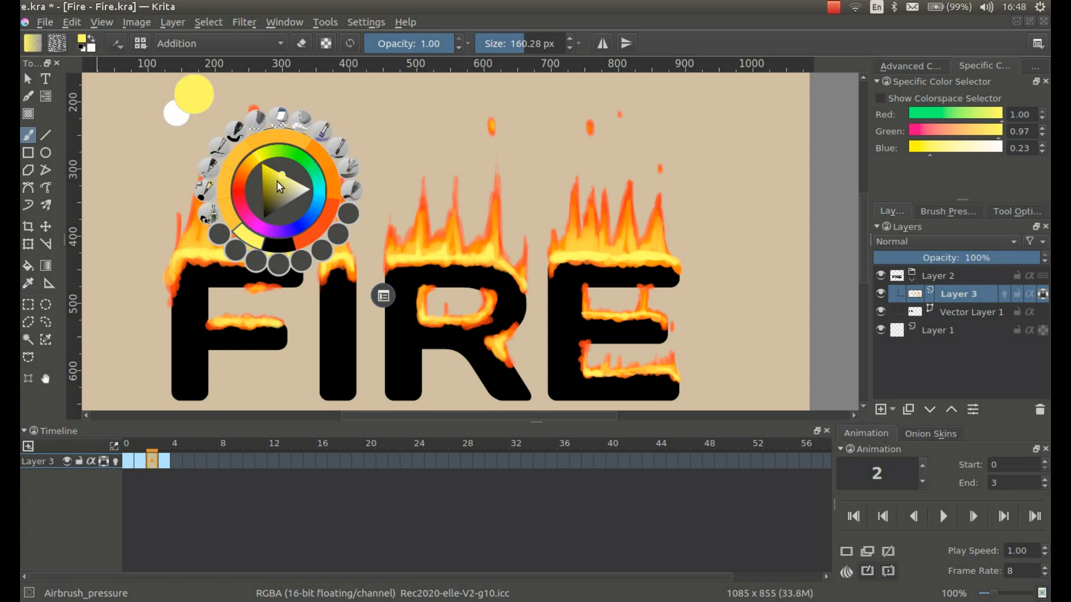
{"action": "left_click", "coordinate": [133, 179]}
- Choose the Basic_tip_sketching preset and paint yellow into the sparks above the F on frames 2 and 0
{"action": "left_click", "coordinate": [140, 43]}
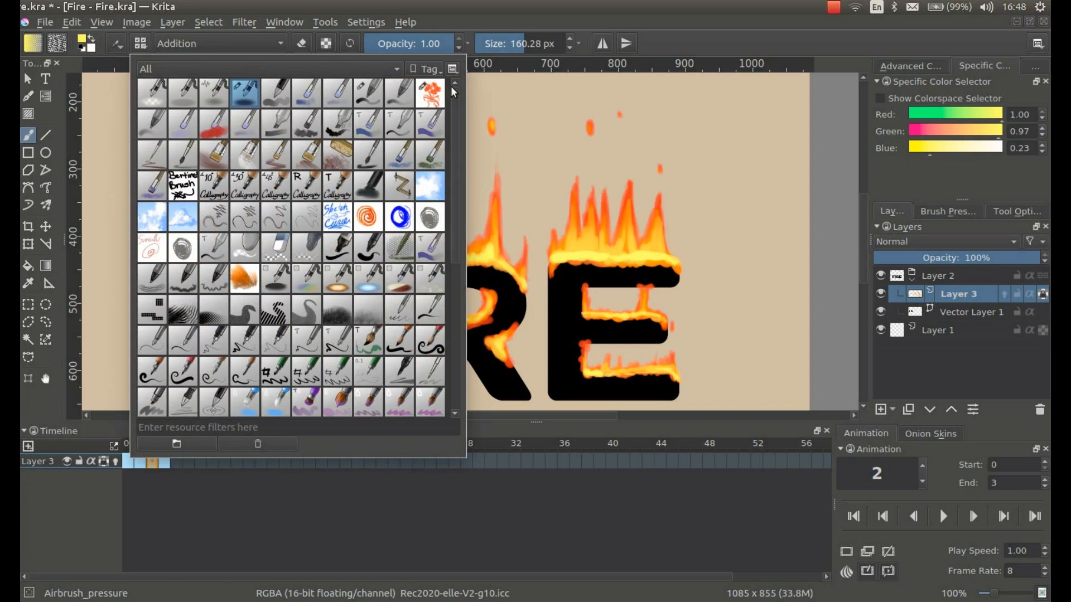
{"action": "left_click", "coordinate": [431, 94]}
{"action": "left_click", "coordinate": [254, 113]}
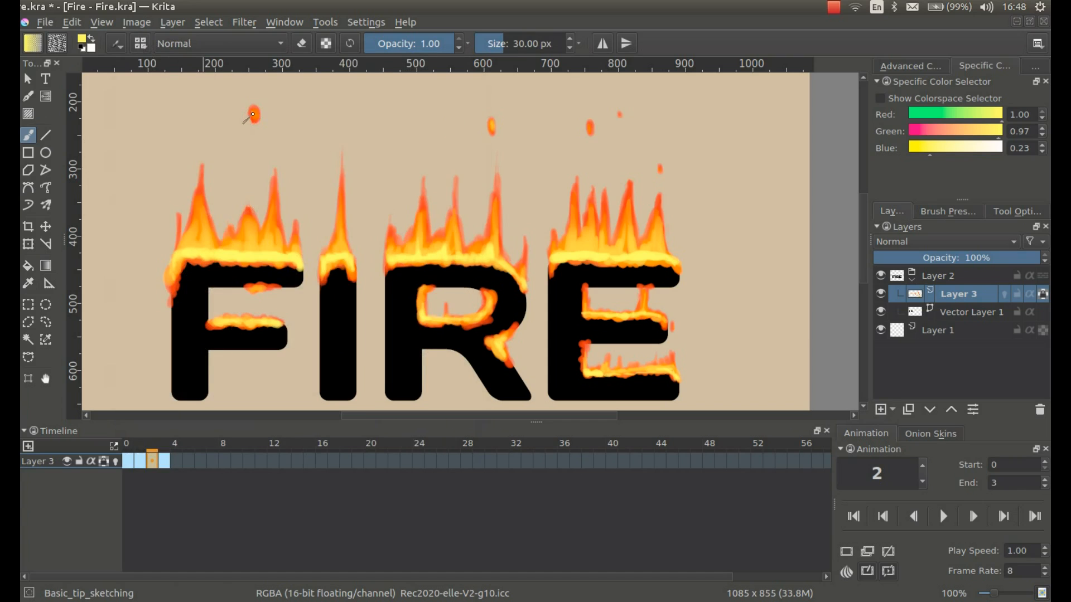
{"action": "left_click", "coordinate": [129, 459]}
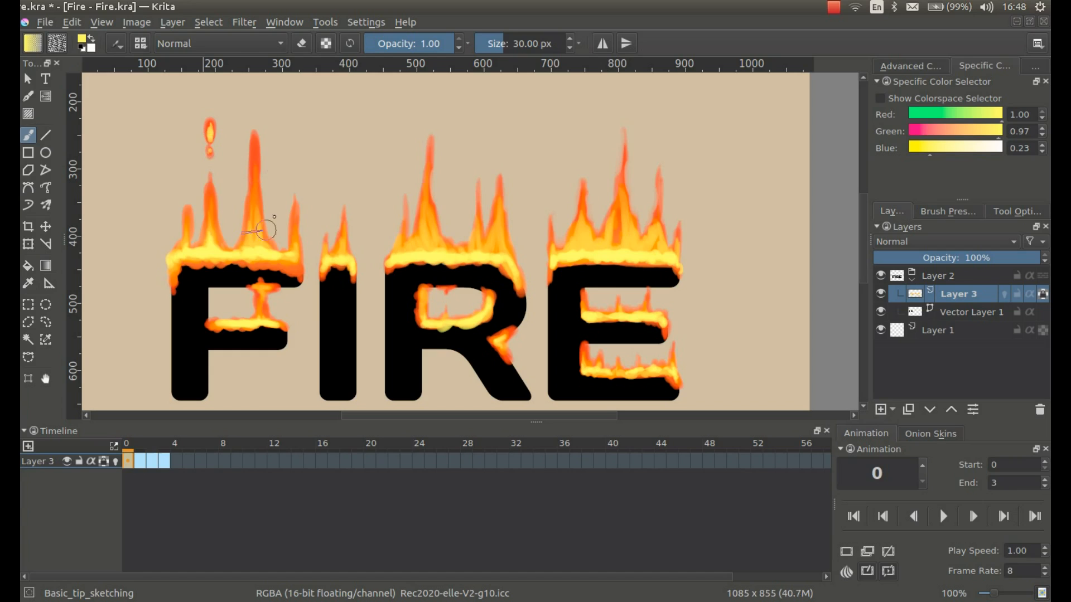
- Touch up the flames with sampled yellow-orange (1.10, 0.66, 0.12) on frame 0 and sampled red-orange (0.65, 0.13, 0.03) on frame 1
{"action": "left_click", "coordinate": [254, 203], "text": "ctrl"}
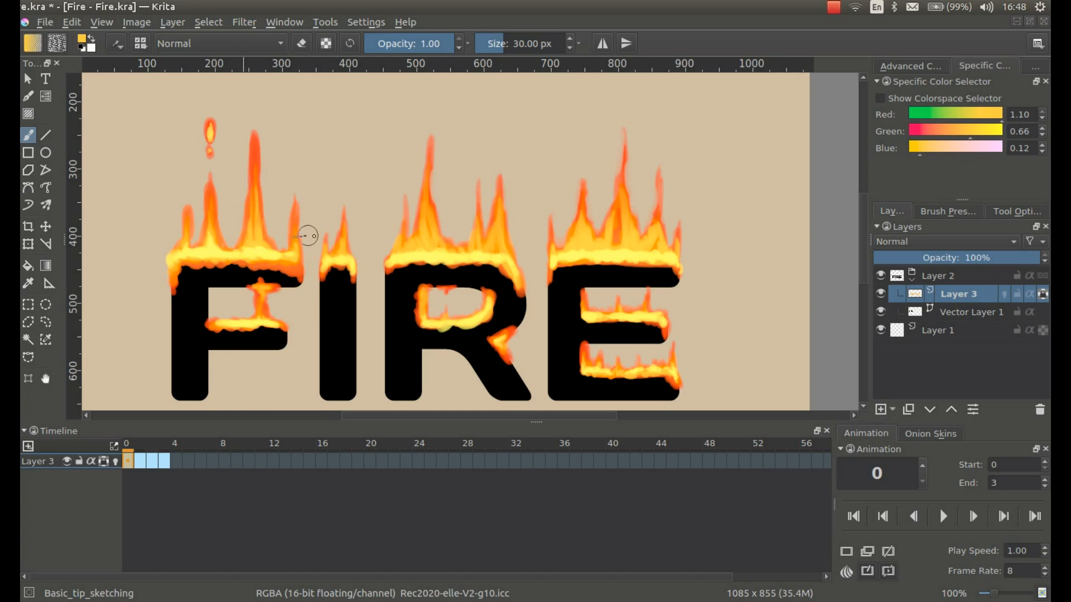
{"action": "left_click", "coordinate": [141, 463]}
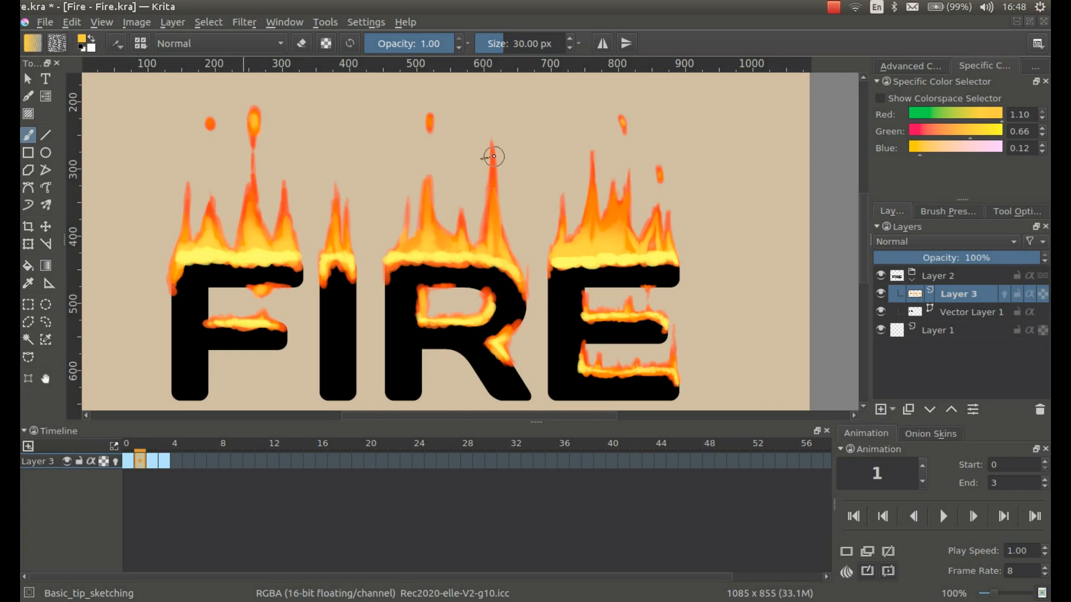
{"action": "left_click", "coordinate": [494, 174], "text": "ctrl"}
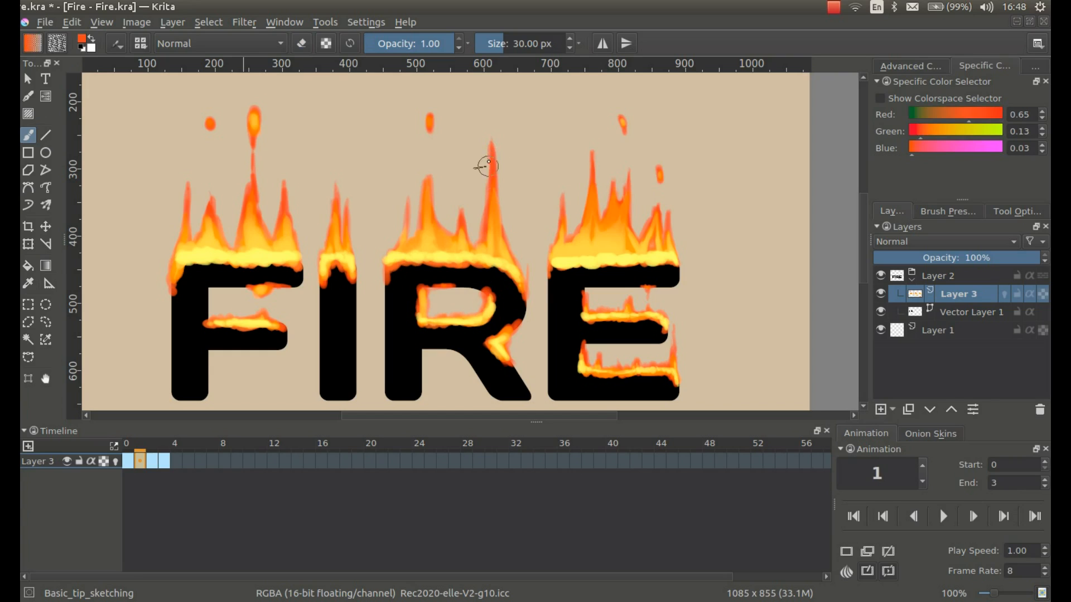
- Retouch the flames on frame 2, and refine the R's flame tips on frame 3 with the brush in eraser mode
{"action": "left_click", "coordinate": [151, 461]}
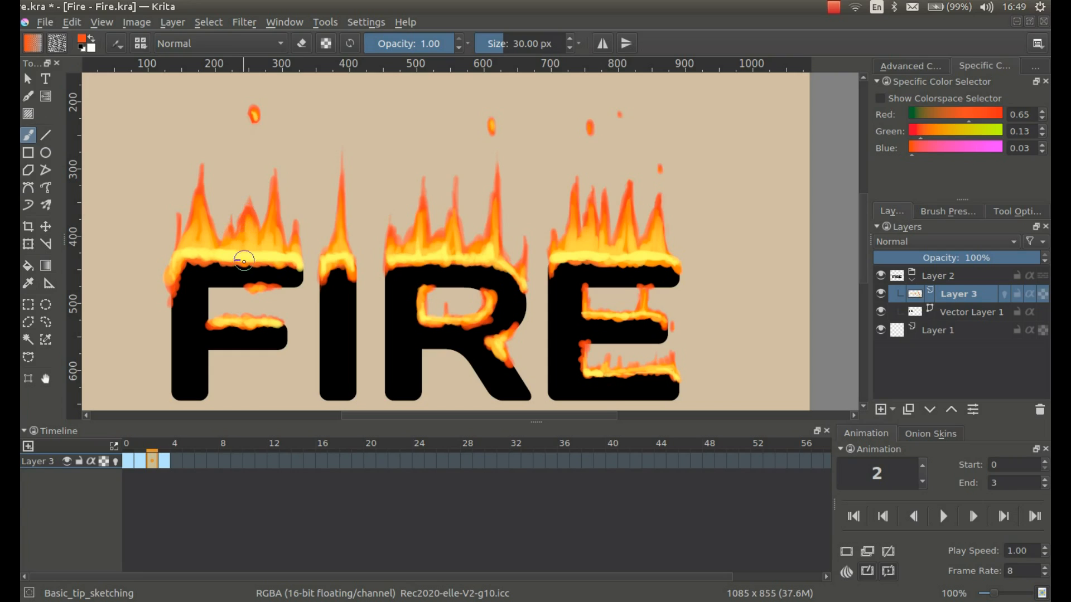
{"action": "left_click_drag", "start_coordinate": [248, 244], "coordinate": [243, 240]}
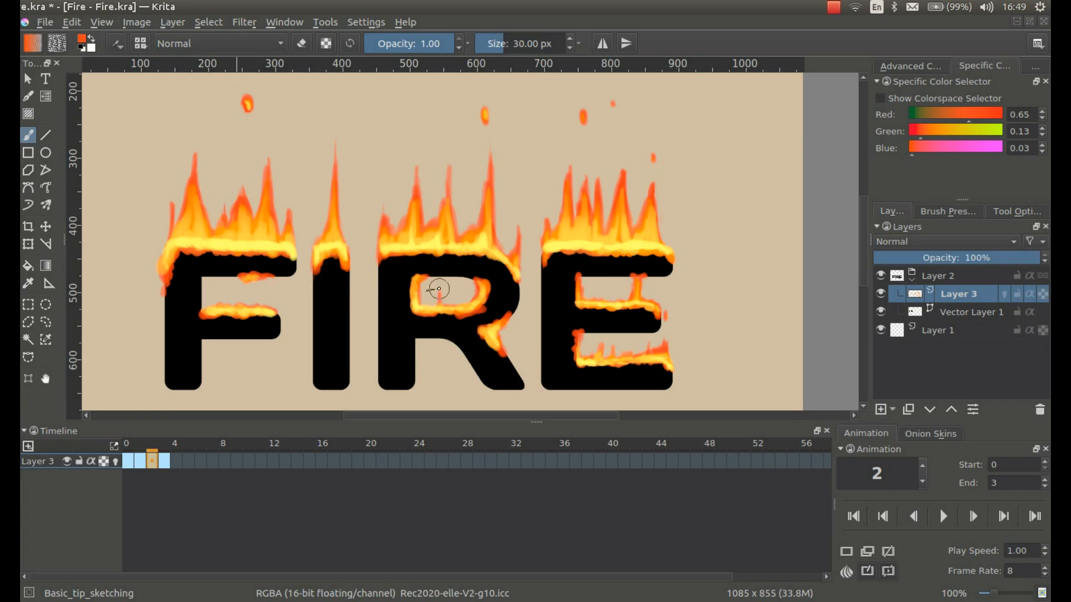
{"action": "left_click", "coordinate": [164, 461]}
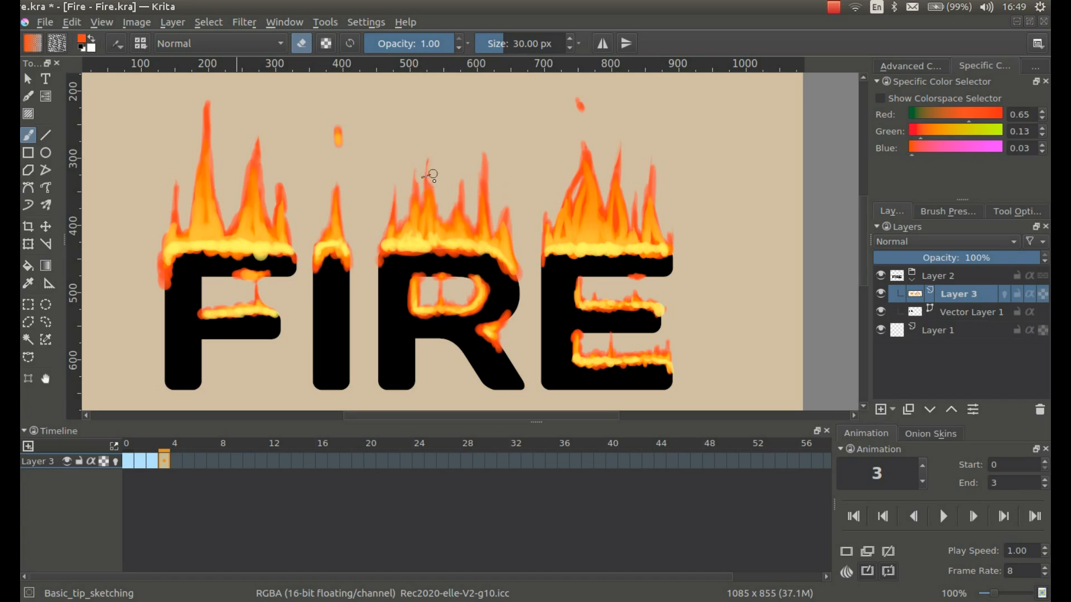
- Save the file and play the animation repeatedly to review the retouched flames
{"action": "key", "text": "ctrl+s"}
{"action": "left_click_drag", "start_coordinate": [395, 161], "coordinate": [439, 163]}
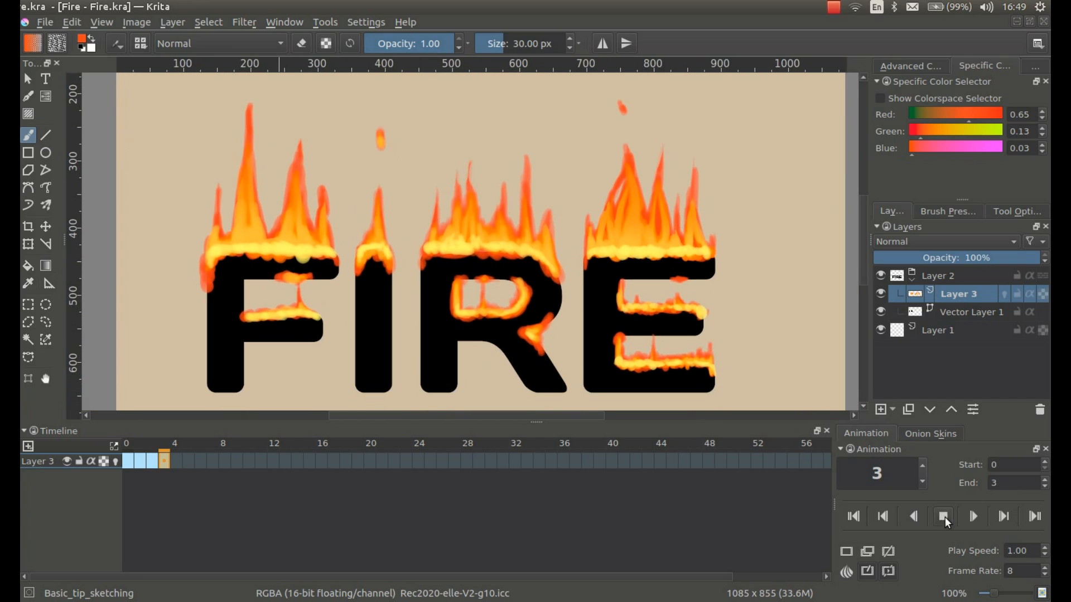
{"action": "left_click", "coordinate": [947, 518]}
{"action": "left_click", "coordinate": [942, 516]}
{"action": "left_click", "coordinate": [942, 517]}
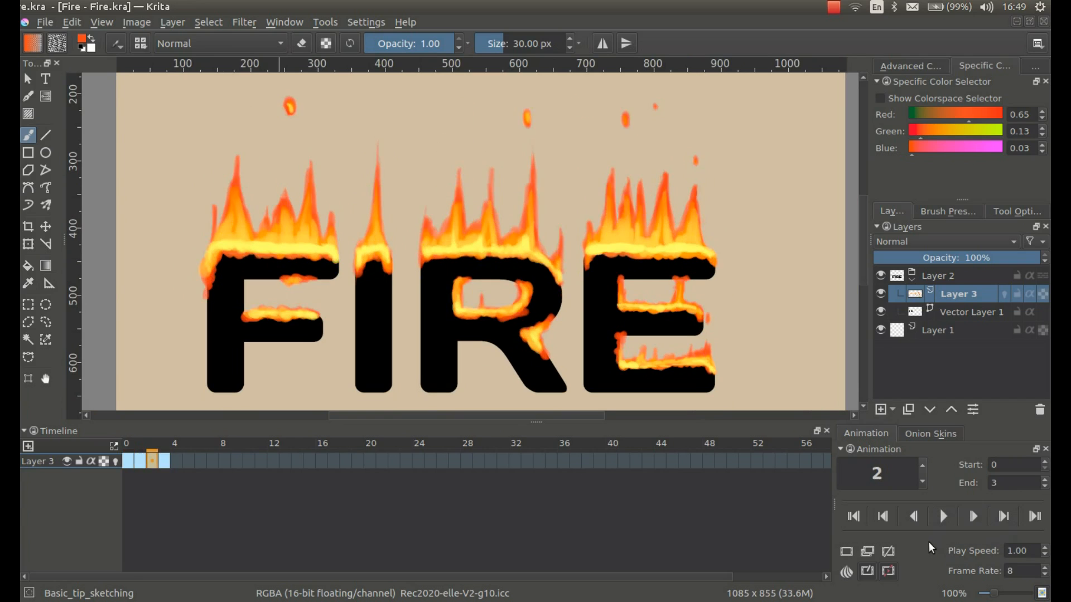
{"action": "left_click", "coordinate": [943, 516]}
{"action": "left_click", "coordinate": [943, 517]}
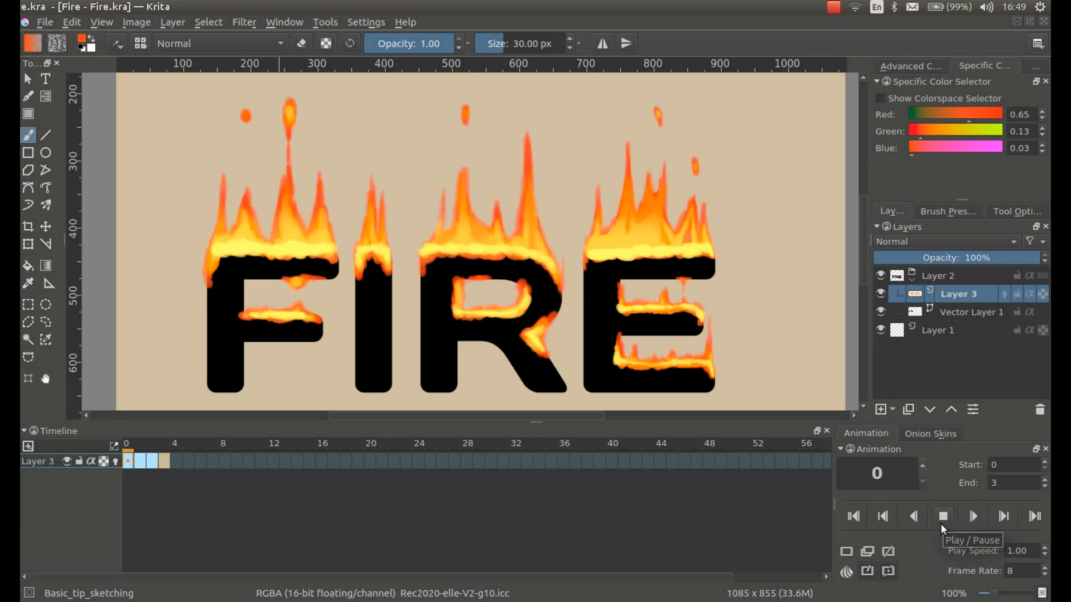
- Go to frame 3, choose the Airbrush_pressure preset in Addition mode and open the color palette
{"action": "left_click", "coordinate": [159, 463]}
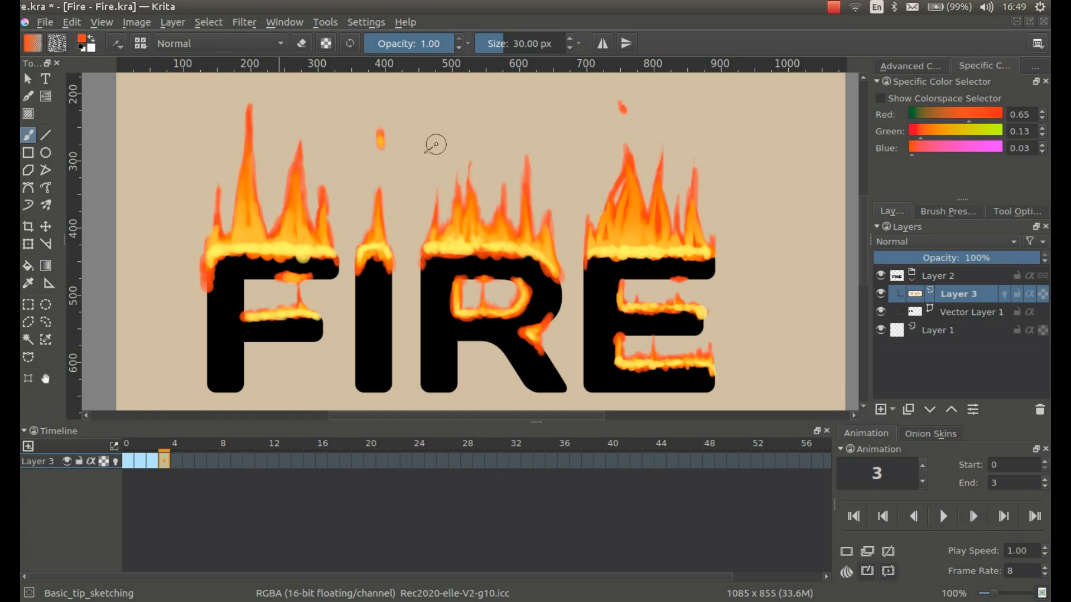
{"action": "left_click", "coordinate": [140, 43]}
{"action": "left_click", "coordinate": [245, 92]}
{"action": "left_click", "coordinate": [141, 42]}
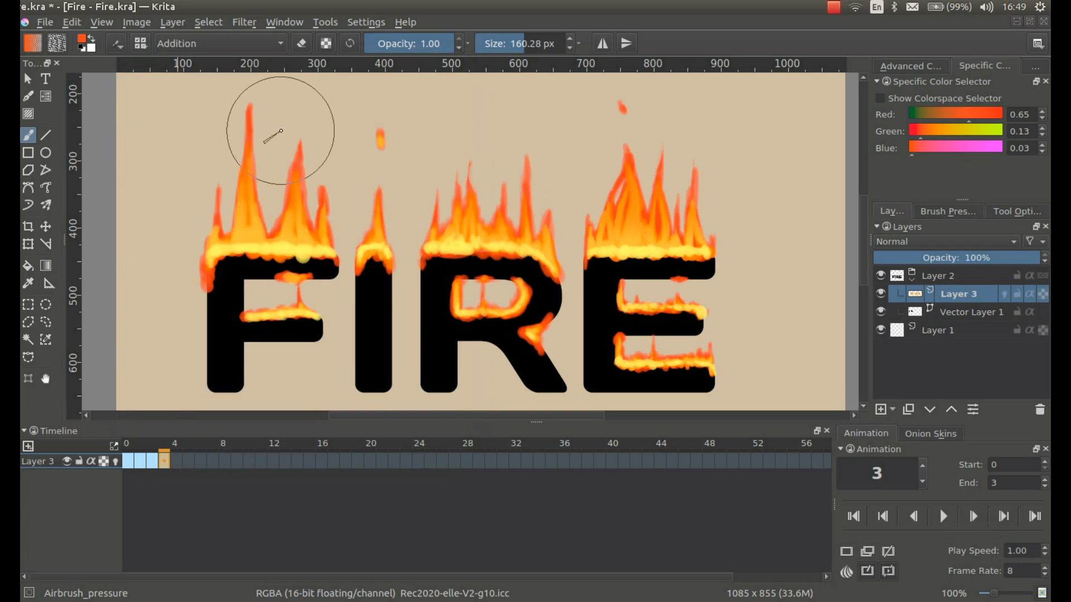
{"action": "right_click", "coordinate": [279, 205]}
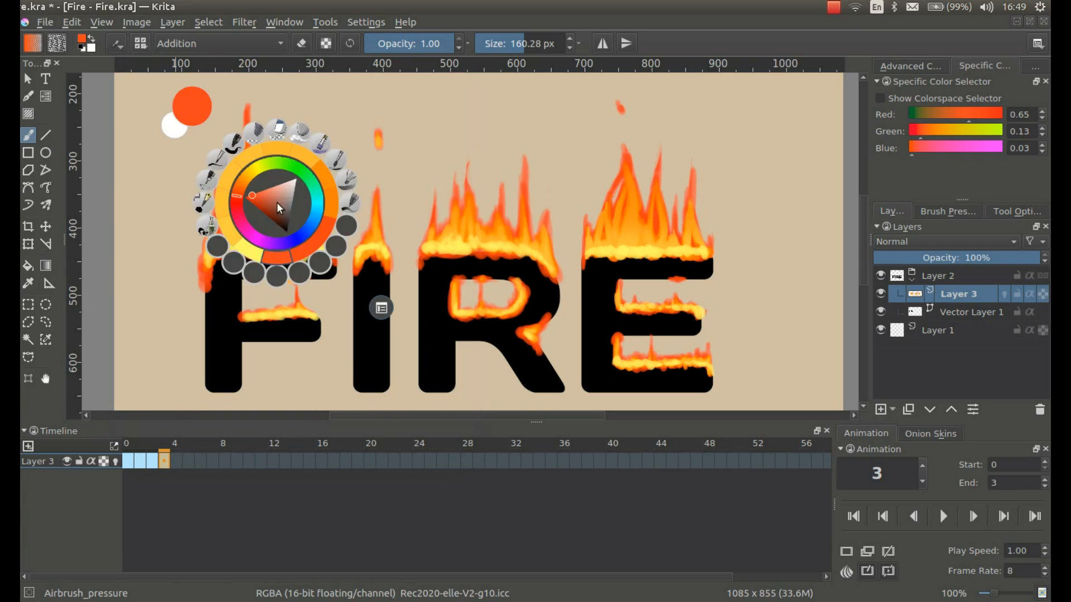
- Paint yellow highlights along the base of the flames above the letters on frame 3
{"action": "left_click", "coordinate": [241, 246]}
{"action": "mouse_move", "coordinate": [211, 239]}
{"action": "left_mouse_down"}
{"action": "mouse_move", "coordinate": [304, 249]}
{"action": "mouse_move", "coordinate": [271, 237]}
{"action": "mouse_move", "coordinate": [224, 245]}
{"action": "mouse_move", "coordinate": [319, 246]}
{"action": "mouse_move", "coordinate": [216, 245]}
{"action": "mouse_move", "coordinate": [296, 251]}
{"action": "left_mouse_up"}
{"action": "mouse_move", "coordinate": [383, 247]}
{"action": "left_mouse_down"}
{"action": "mouse_move", "coordinate": [568, 249]}
{"action": "mouse_move", "coordinate": [599, 236]}
{"action": "mouse_move", "coordinate": [714, 248]}
{"action": "left_mouse_up"}
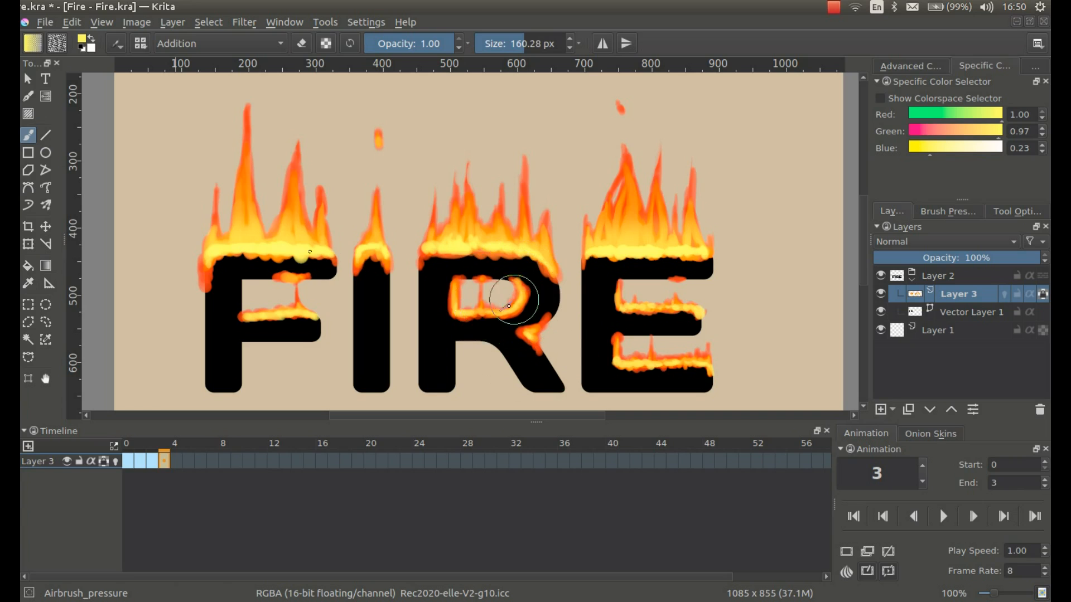
- Check the flame drawings on frames 2, 1 and 0, and save the file
{"action": "left_click", "coordinate": [148, 461]}
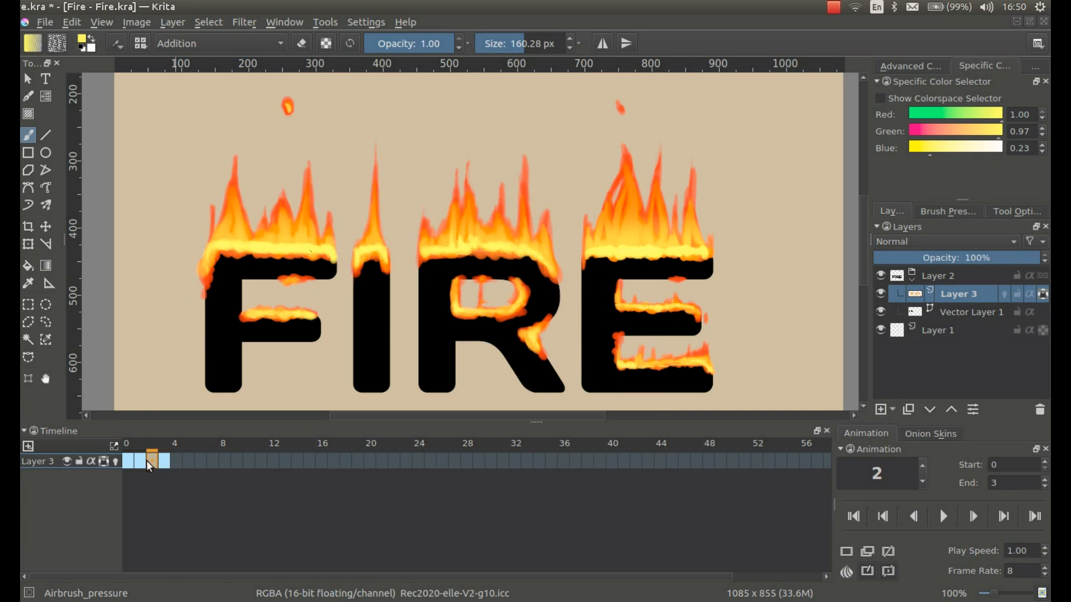
{"action": "left_click", "coordinate": [139, 462]}
{"action": "left_click", "coordinate": [128, 462]}
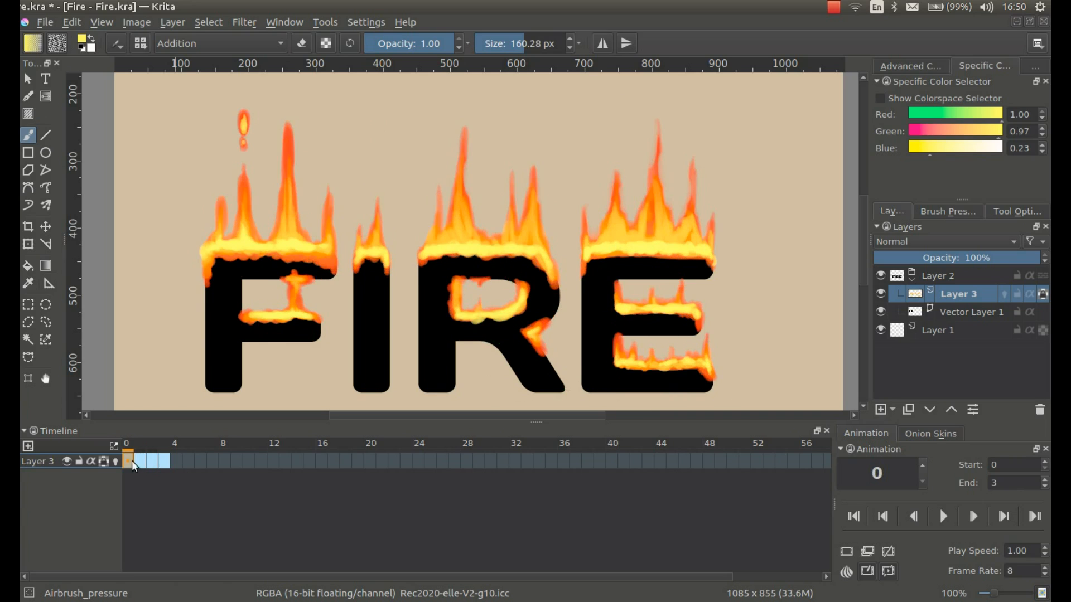
{"action": "key", "text": "ctrl+s"}
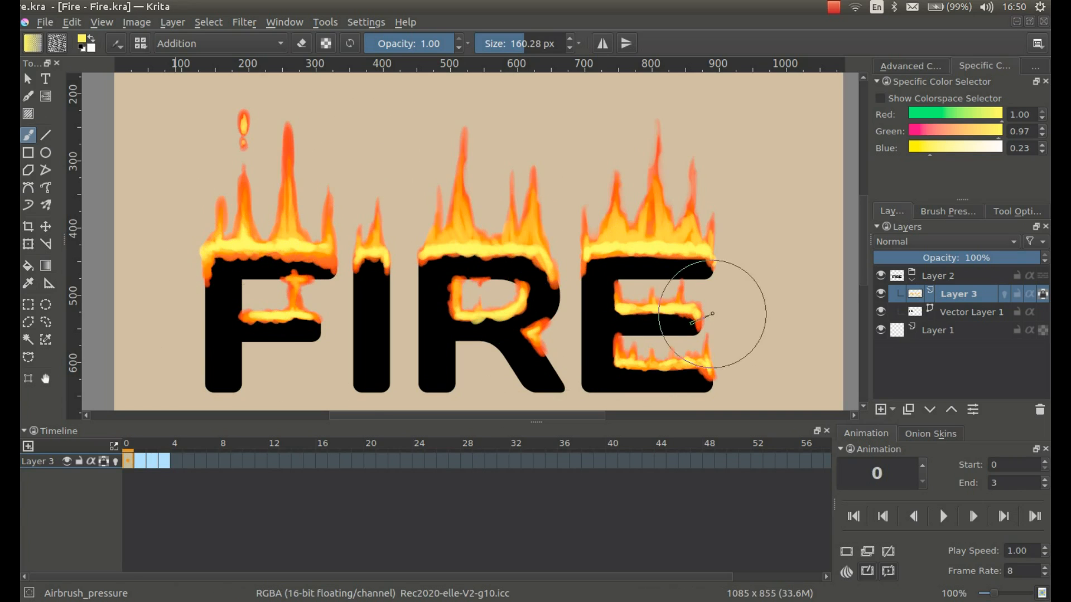
- Add a new paint layer directly above Vector Layer 1
{"action": "left_click", "coordinate": [962, 312]}
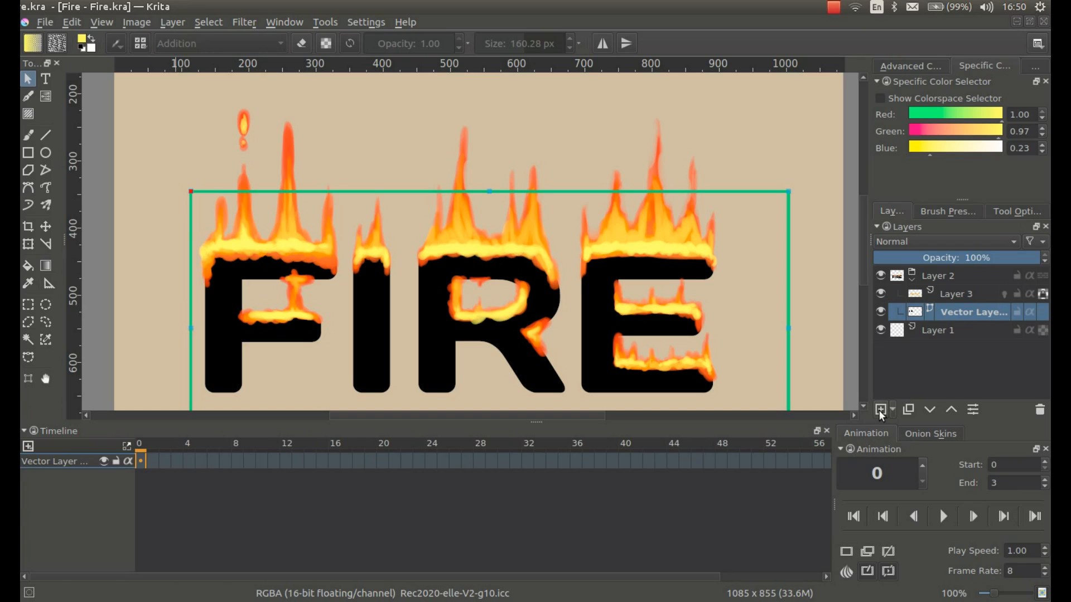
{"action": "left_click", "coordinate": [880, 410]}
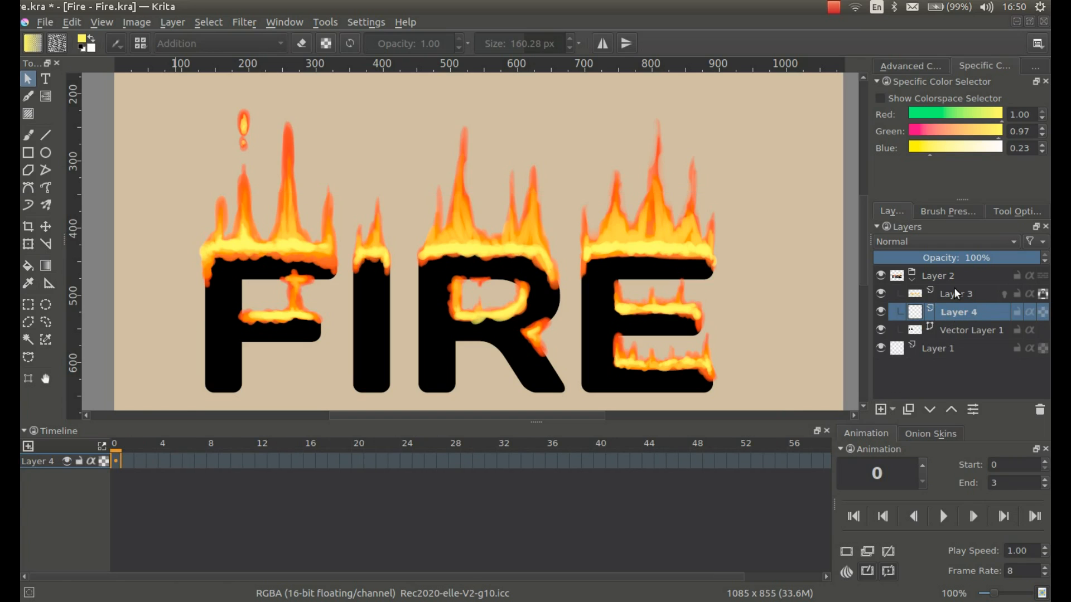
- Rename Layer 3 as "flames" and Vector Layer 1 as "text"
{"action": "left_click", "coordinate": [953, 294]}
{"action": "double_click", "coordinate": [955, 295]}
{"action": "type", "text": "flames"}
{"action": "key", "text": "Return"}
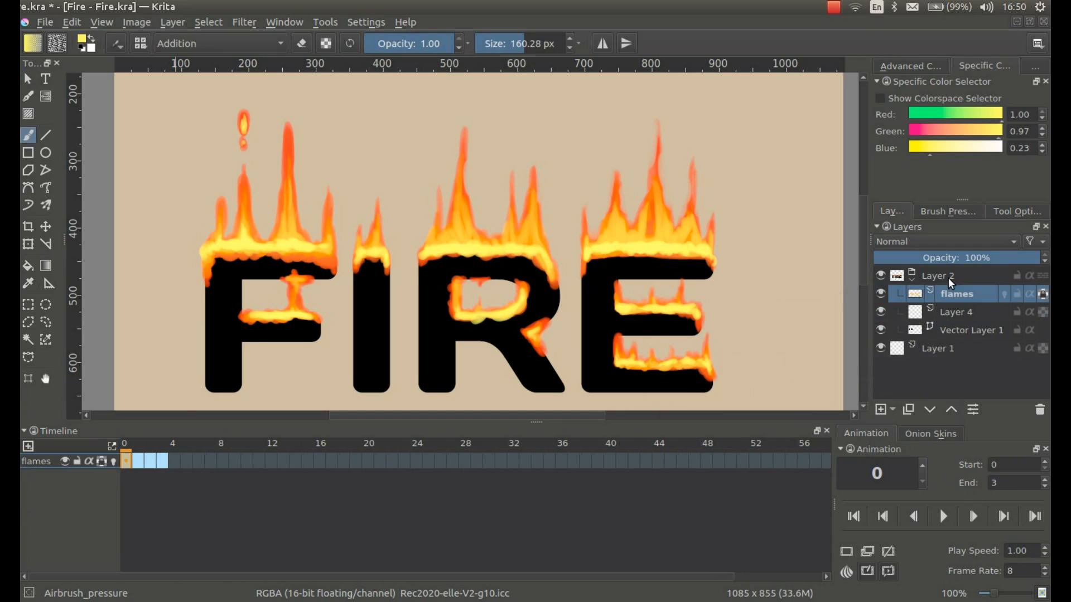
{"action": "double_click", "coordinate": [956, 330]}
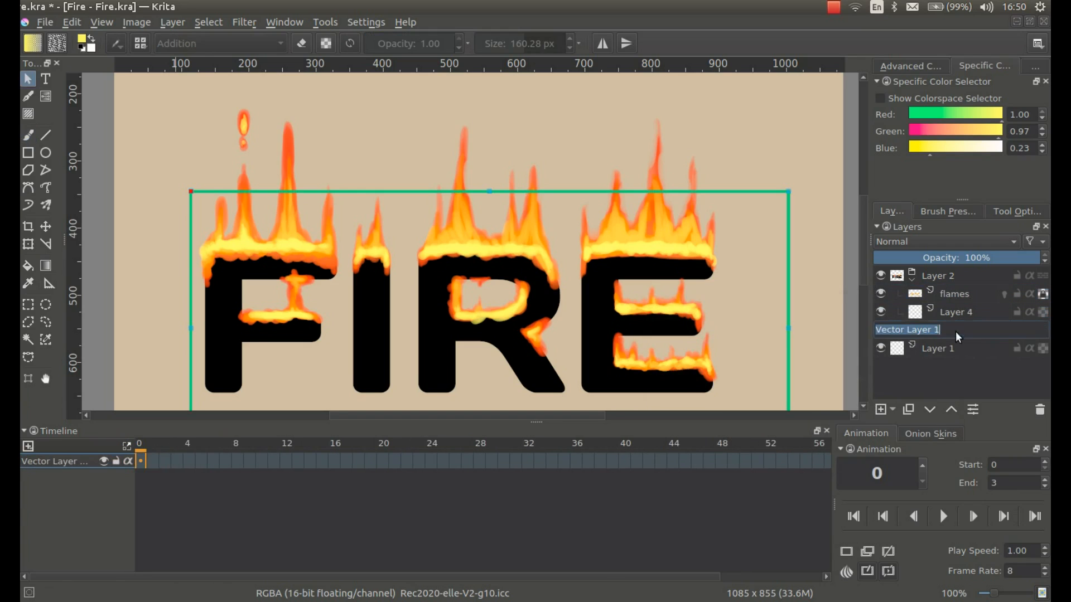
{"action": "type", "text": "text"}
{"action": "key", "text": "Return"}
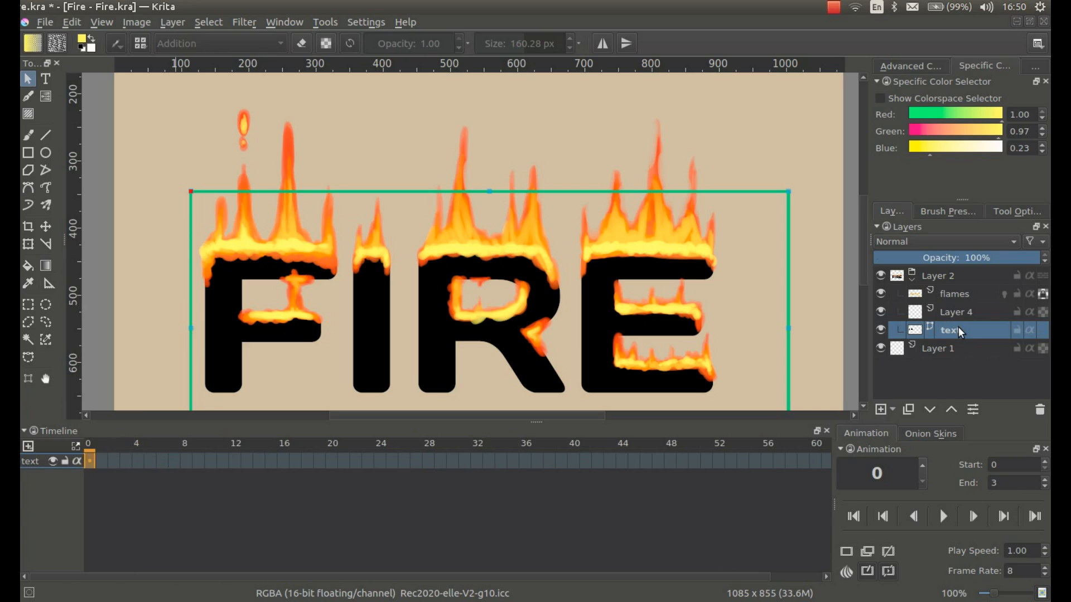
- Fill Layer 4 with an orange sampled from the flames above the E and make the layer inherit alpha
{"action": "left_click", "coordinate": [958, 314]}
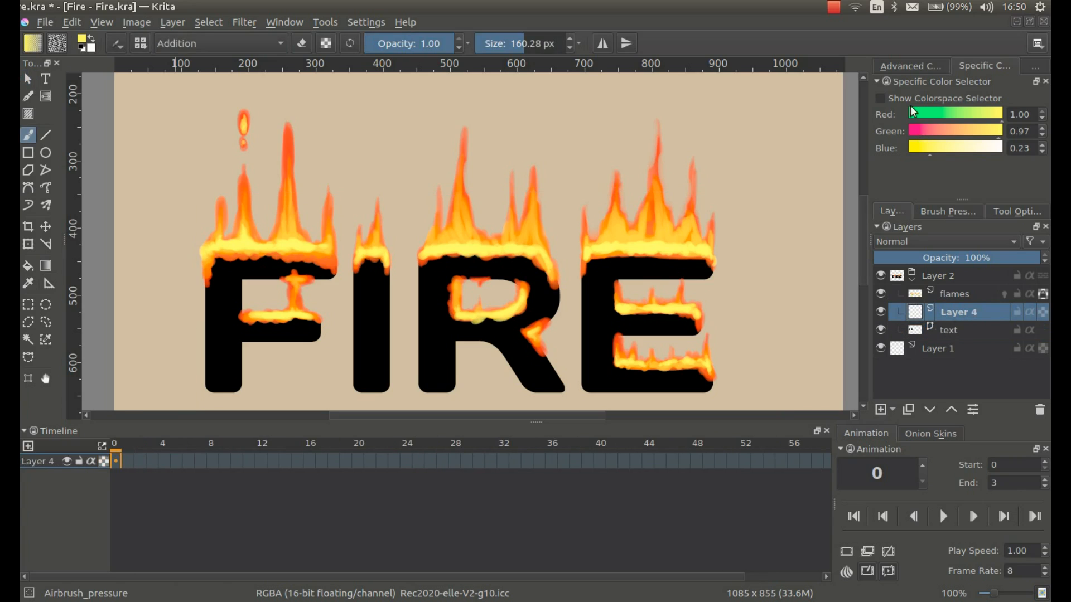
{"action": "left_click", "coordinate": [615, 195], "text": "ctrl"}
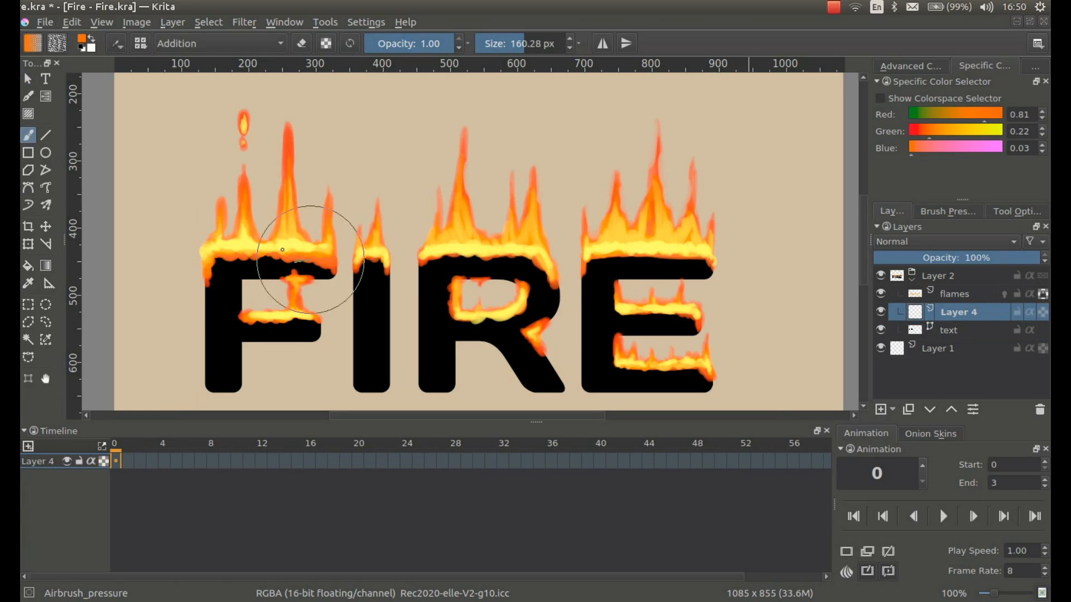
{"action": "left_click", "coordinate": [72, 22]}
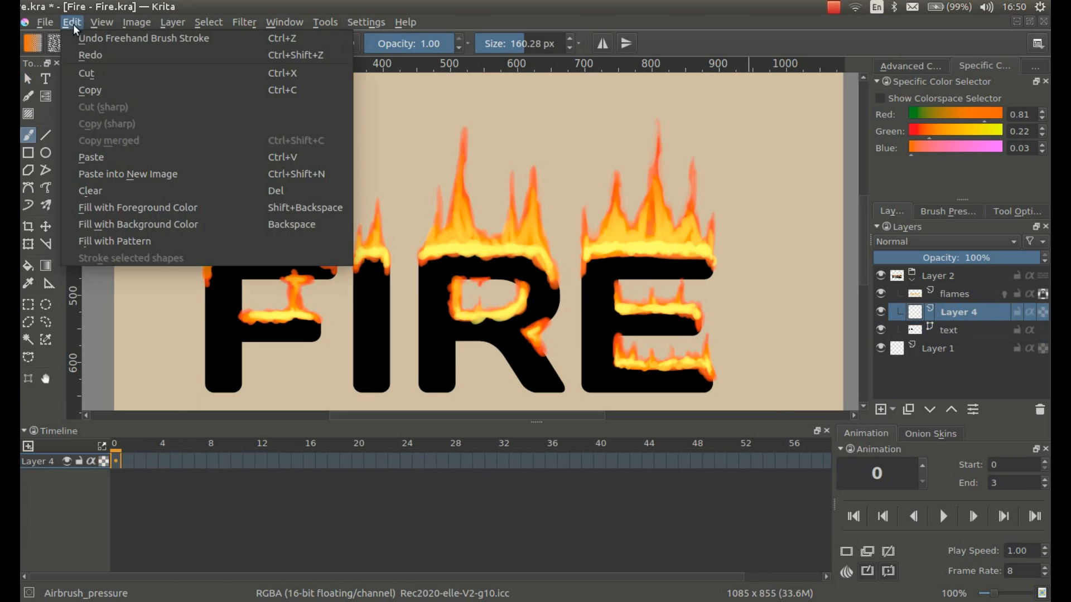
{"action": "left_click", "coordinate": [112, 207]}
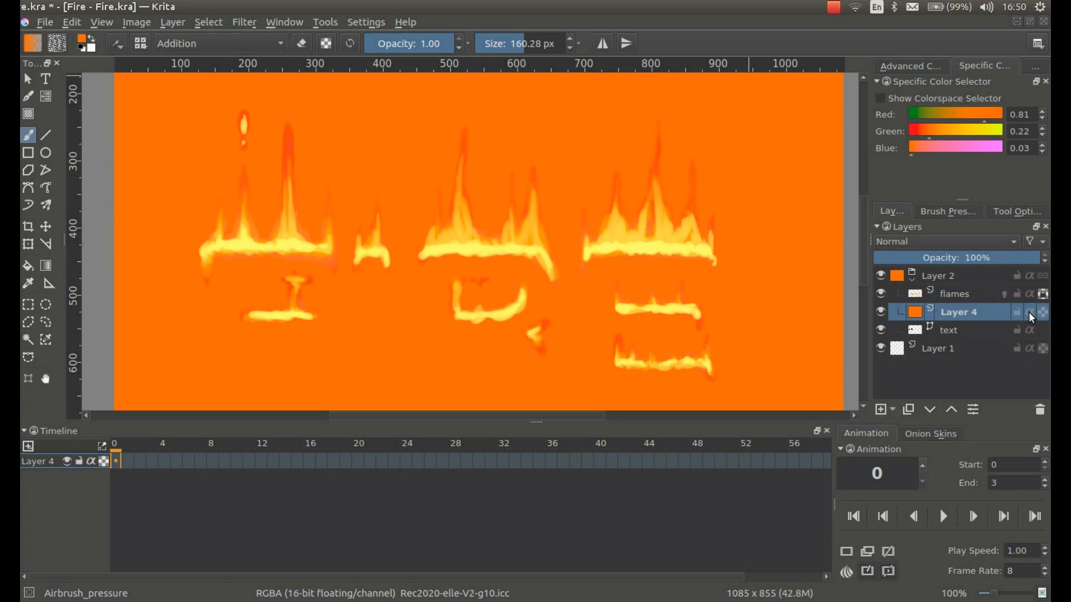
{"action": "left_click", "coordinate": [1029, 312]}
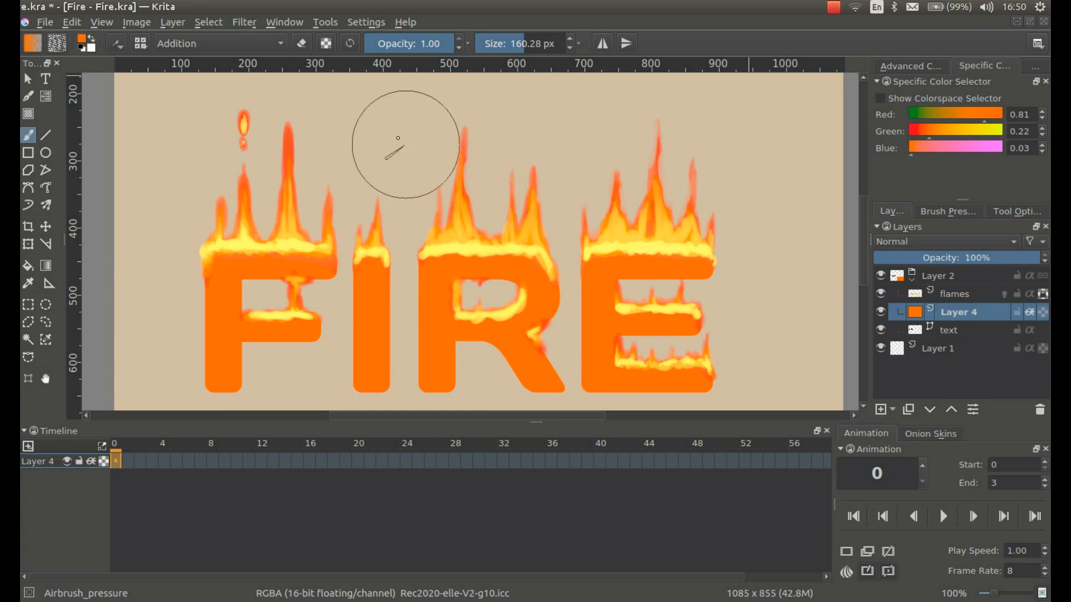
- Set the foreground color to red 0.74 and green 0.12, and fill Layer 4 with it
{"action": "left_click_drag", "start_coordinate": [922, 133], "coordinate": [920, 134]}
{"action": "left_click_drag", "start_coordinate": [985, 122], "coordinate": [977, 120]}
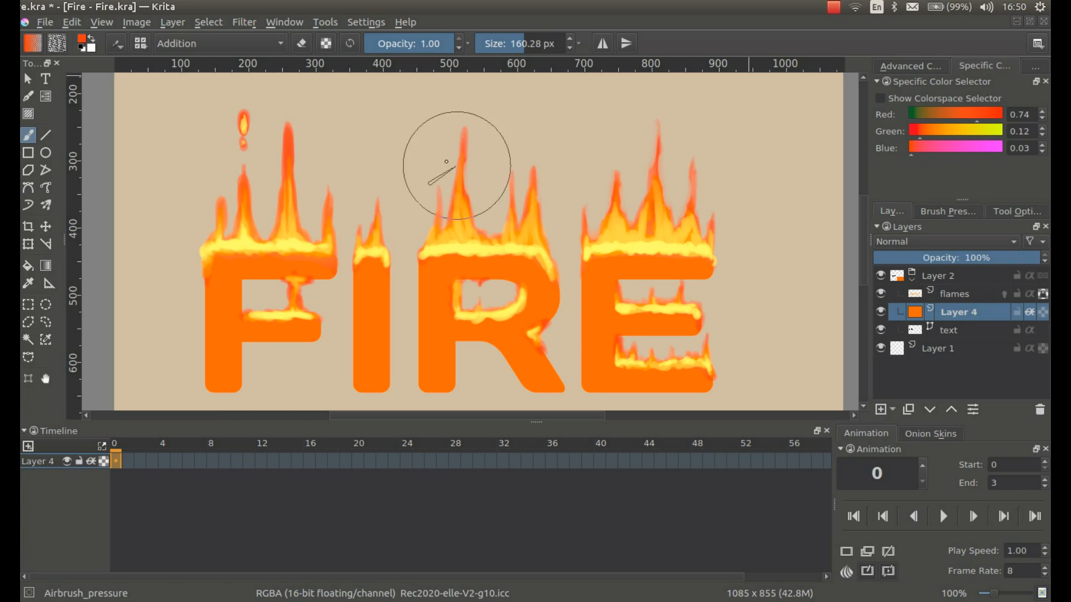
{"action": "left_click", "coordinate": [72, 22]}
{"action": "left_click", "coordinate": [140, 205]}
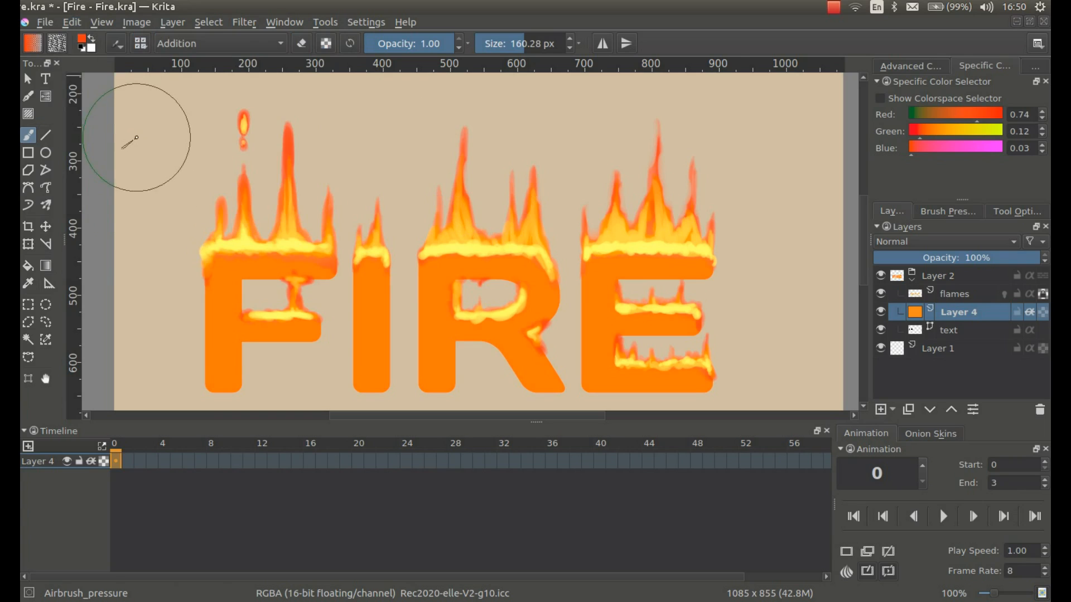
- Reset the airbrush preset to Normal blending and refill Layer 4 with the red-orange foreground color
{"action": "left_click", "coordinate": [172, 44]}
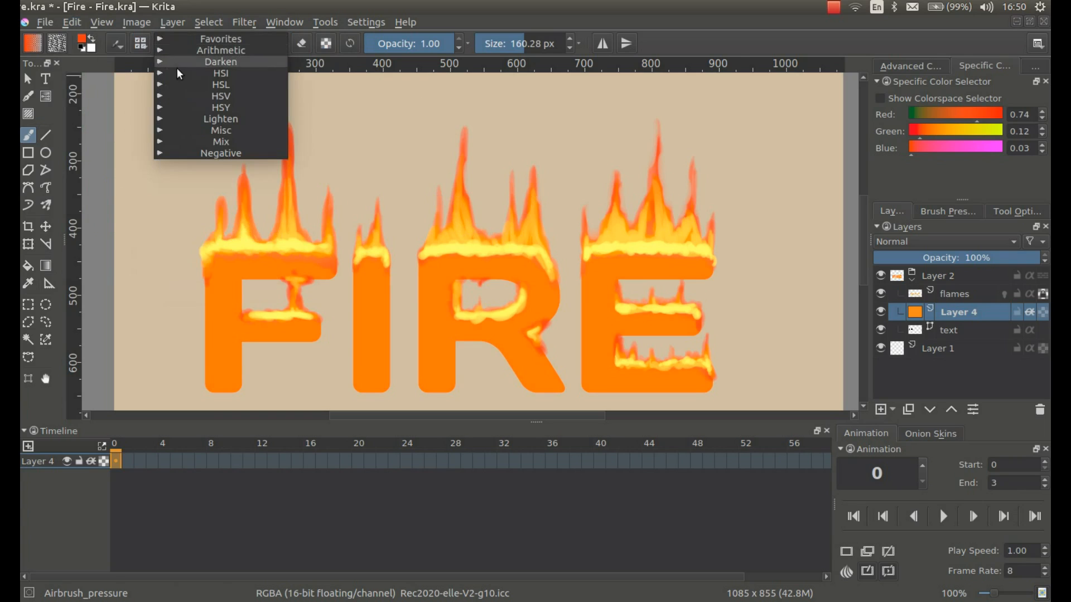
{"action": "left_click", "coordinate": [173, 25]}
{"action": "left_click", "coordinate": [350, 43]}
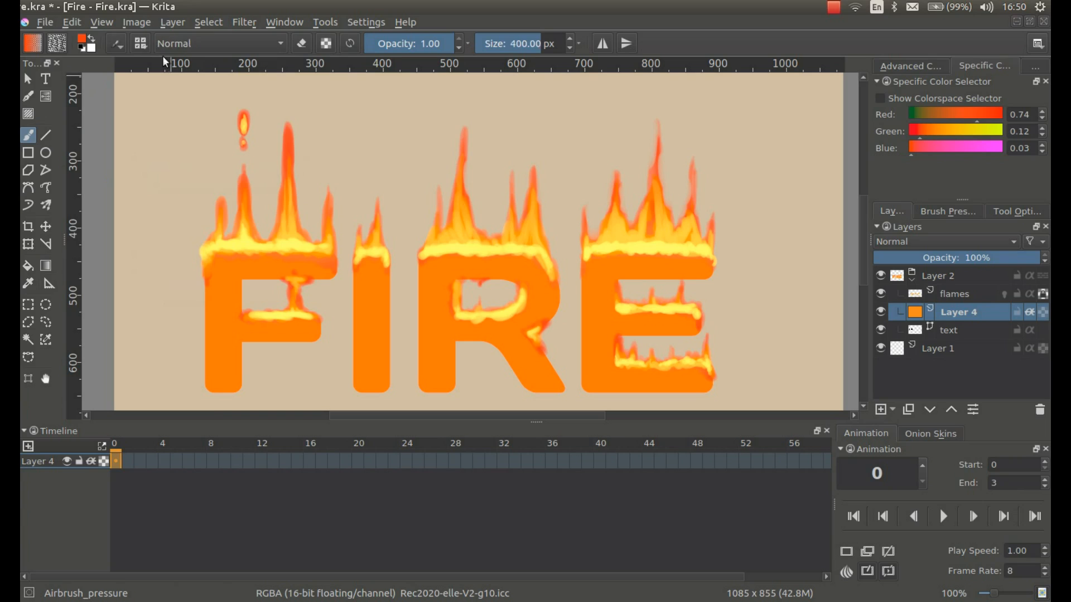
{"action": "left_click", "coordinate": [72, 23]}
{"action": "left_click", "coordinate": [142, 207]}
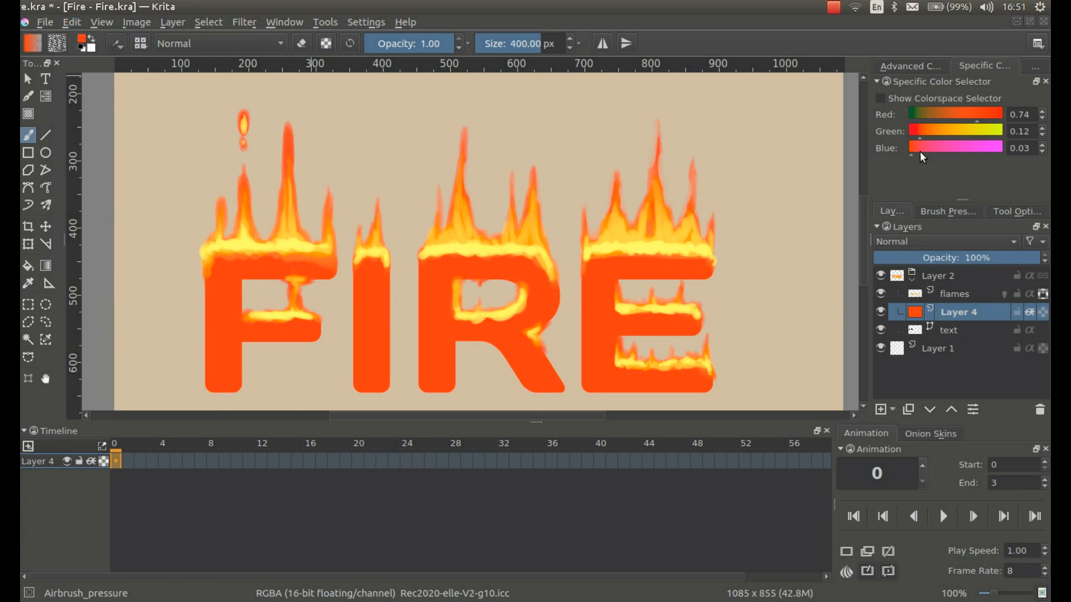
- Lower the foreground color's red value to 0.62 and fill Layer 4 with it
{"action": "left_click", "coordinate": [968, 116]}
{"action": "left_click", "coordinate": [102, 21]}
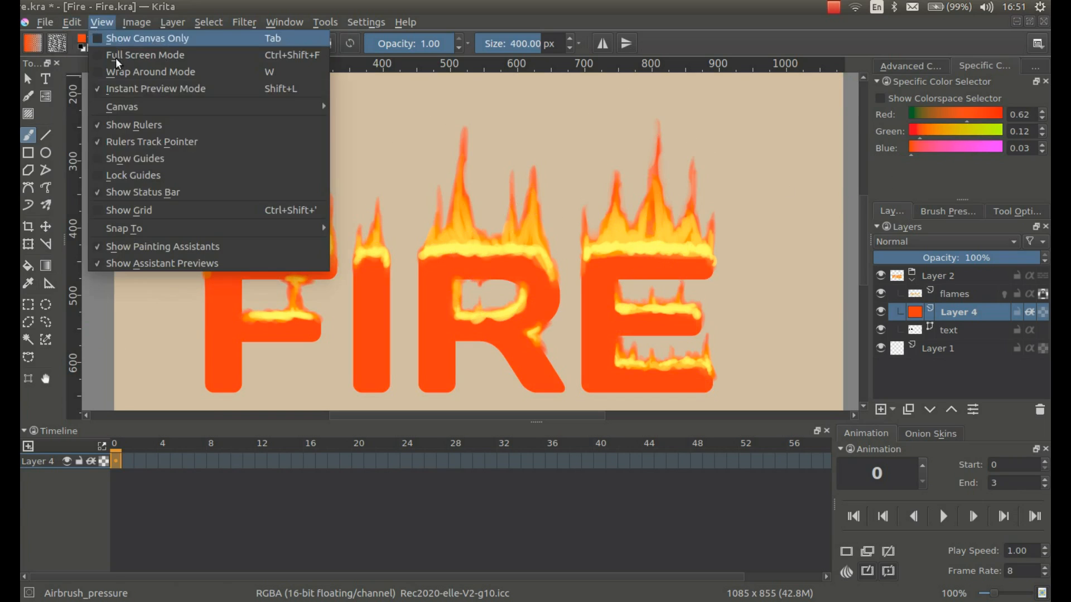
{"action": "mouse_move", "coordinate": [69, 23]}
{"action": "left_click", "coordinate": [123, 205]}
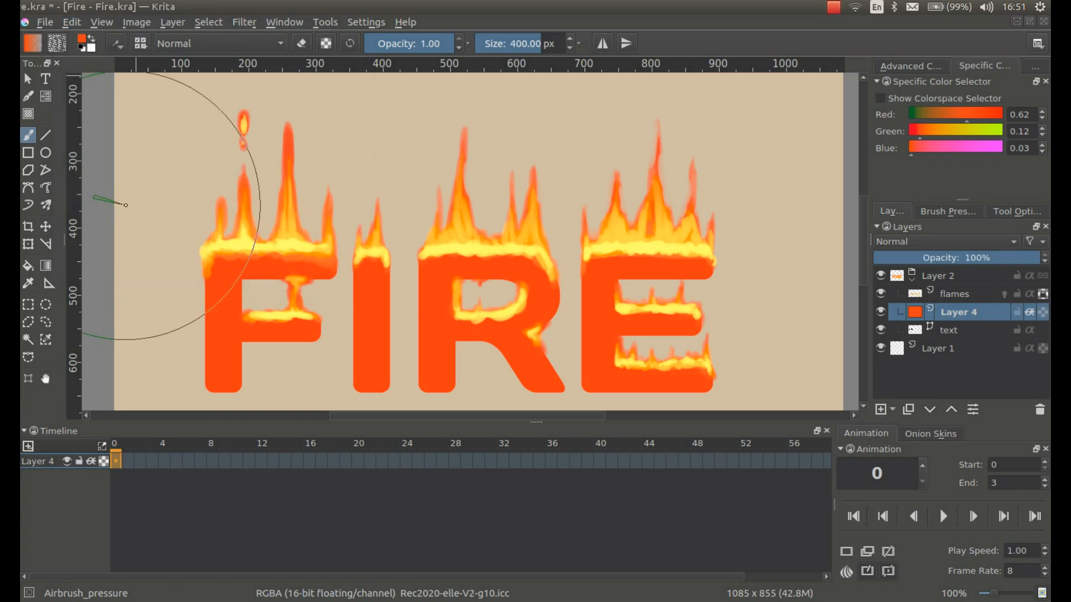
- Set the foreground color to red 0.49 and green 0.15, and fill Layer 4 with the darker orange
{"action": "left_click", "coordinate": [955, 116]}
{"action": "left_click_drag", "start_coordinate": [920, 136], "coordinate": [922, 136]}
{"action": "left_click", "coordinate": [101, 22]}
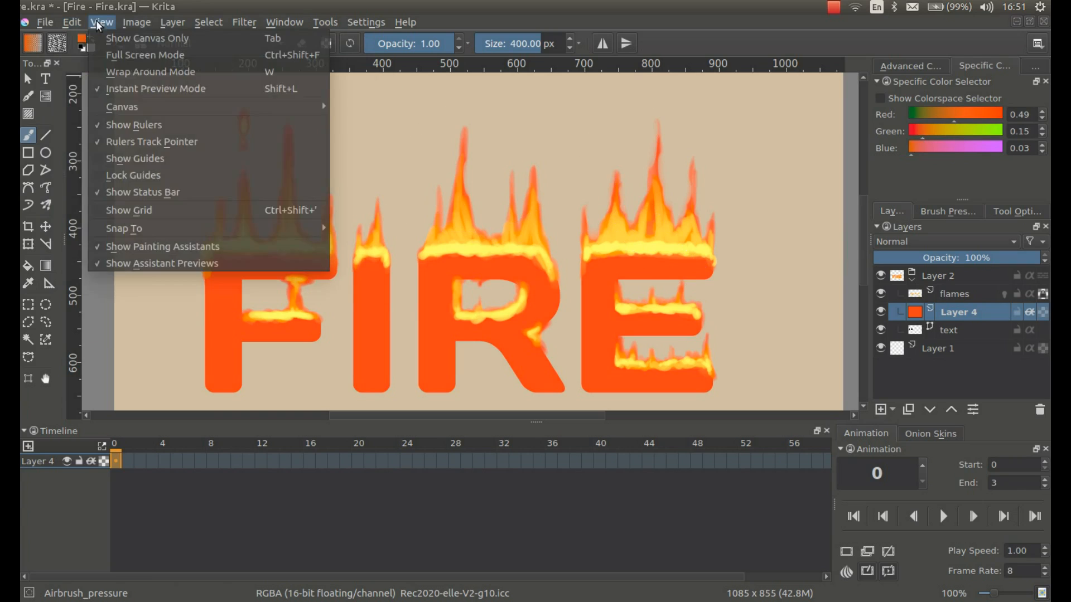
{"action": "mouse_move", "coordinate": [67, 23]}
{"action": "left_click", "coordinate": [101, 207]}
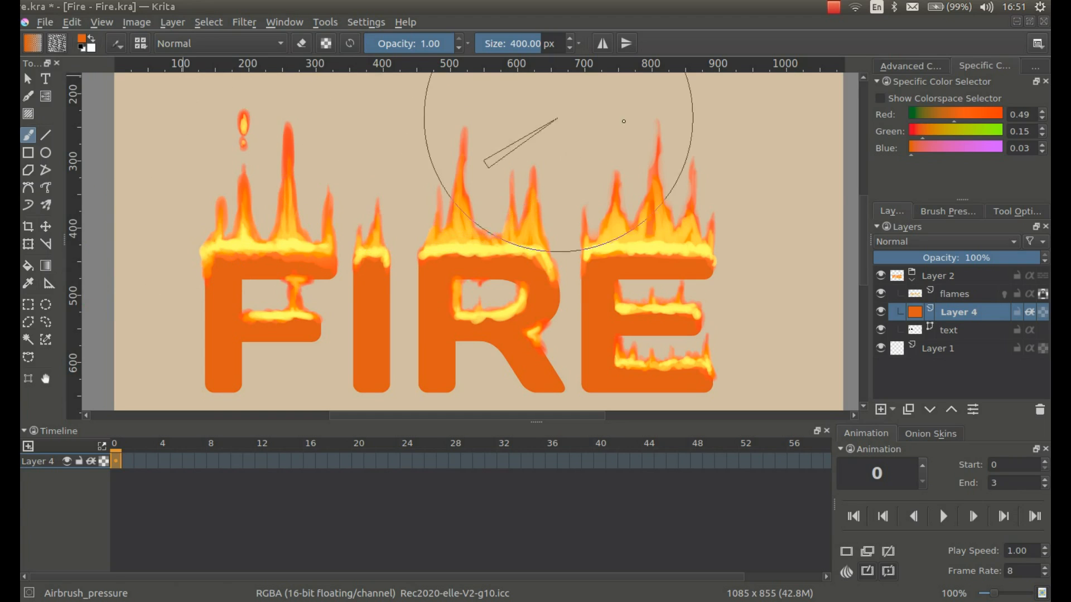
- Choose a dark brown with the Advanced Color Selector and fill Layer 4 with it
{"action": "left_click", "coordinate": [911, 66]}
{"action": "left_click", "coordinate": [936, 95]}
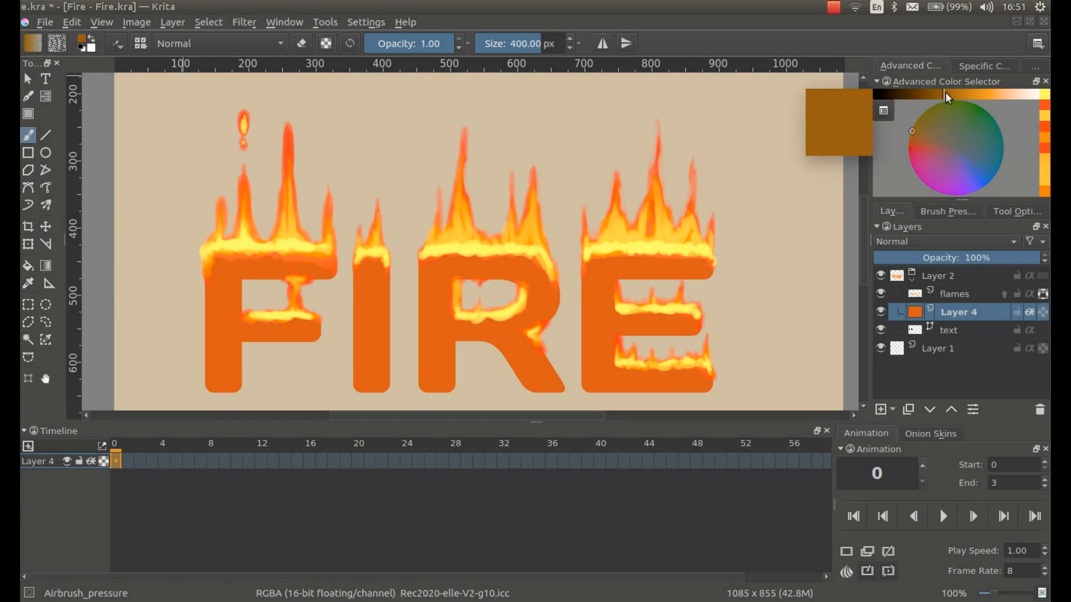
{"action": "left_click", "coordinate": [102, 22]}
{"action": "mouse_move", "coordinate": [72, 21]}
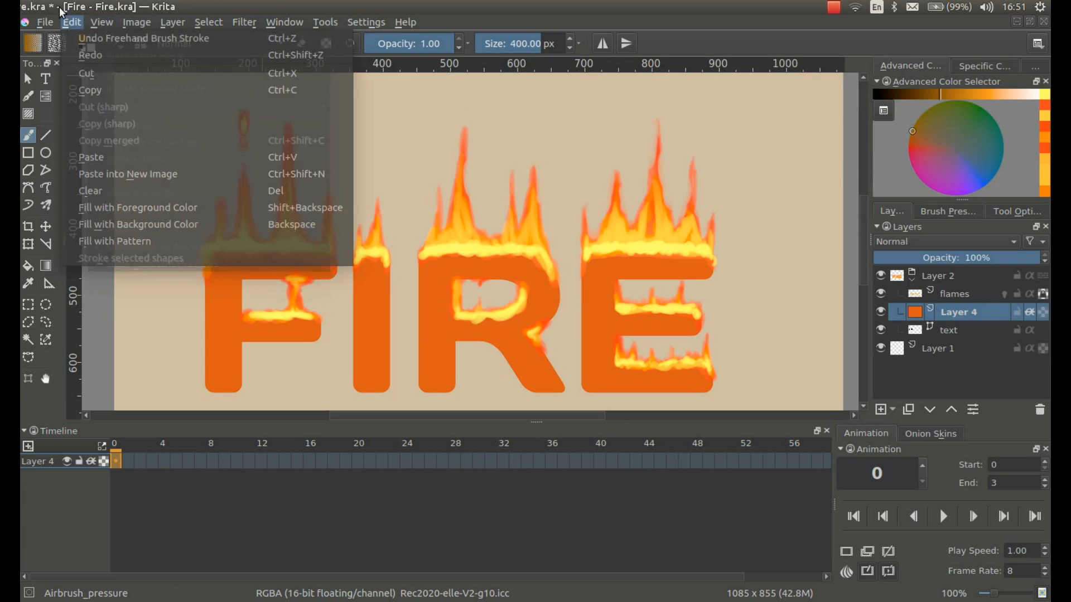
{"action": "left_click", "coordinate": [106, 211]}
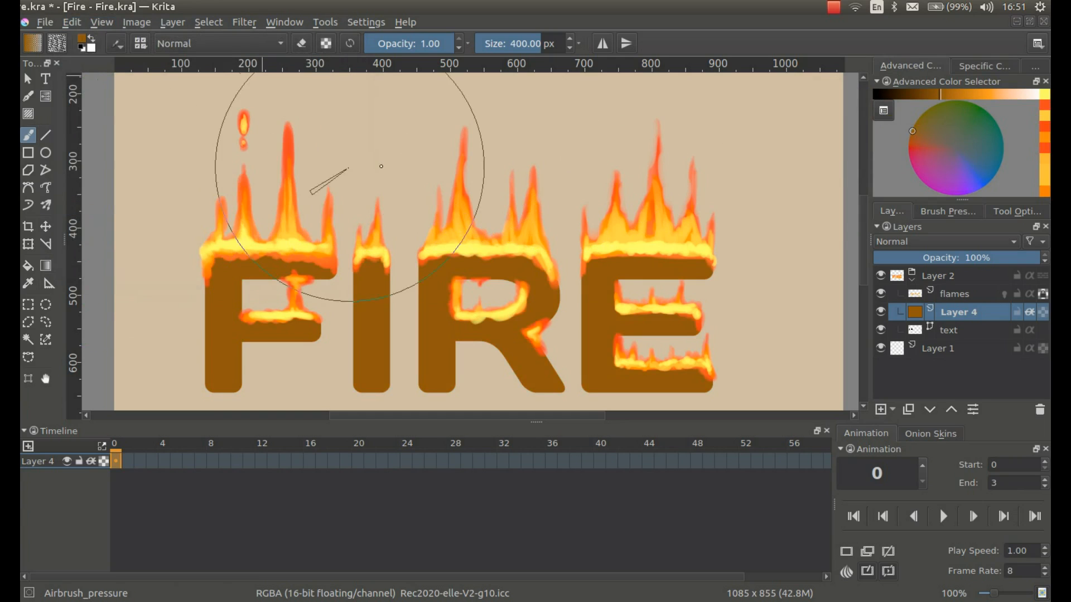
- Take the orange-red from the color history, darken it to a burnt orange and fill Layer 4 with it
{"action": "left_click", "coordinate": [1047, 116]}
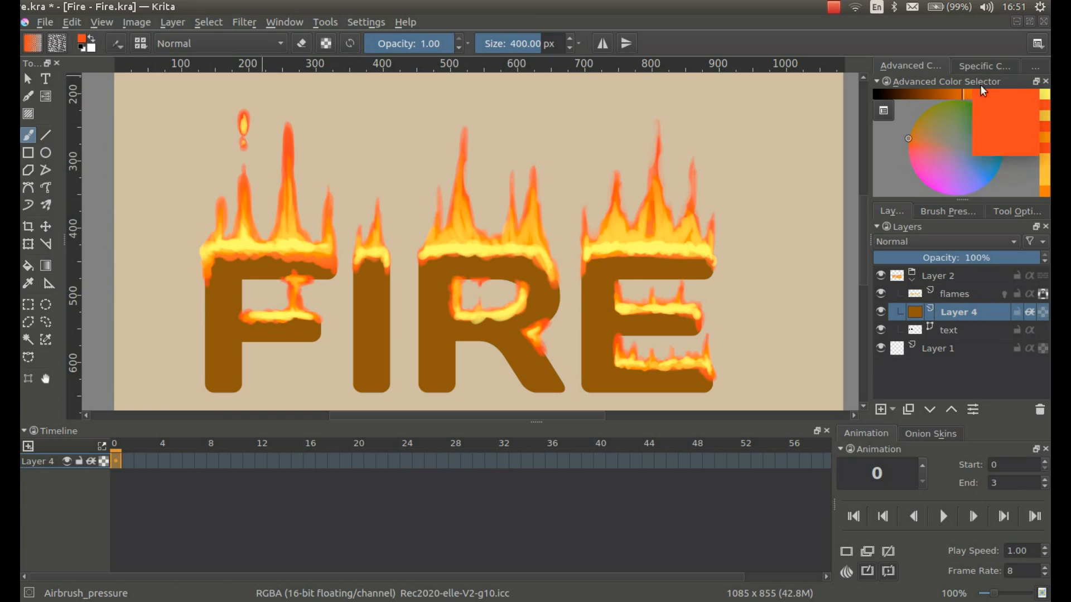
{"action": "left_click", "coordinate": [940, 95]}
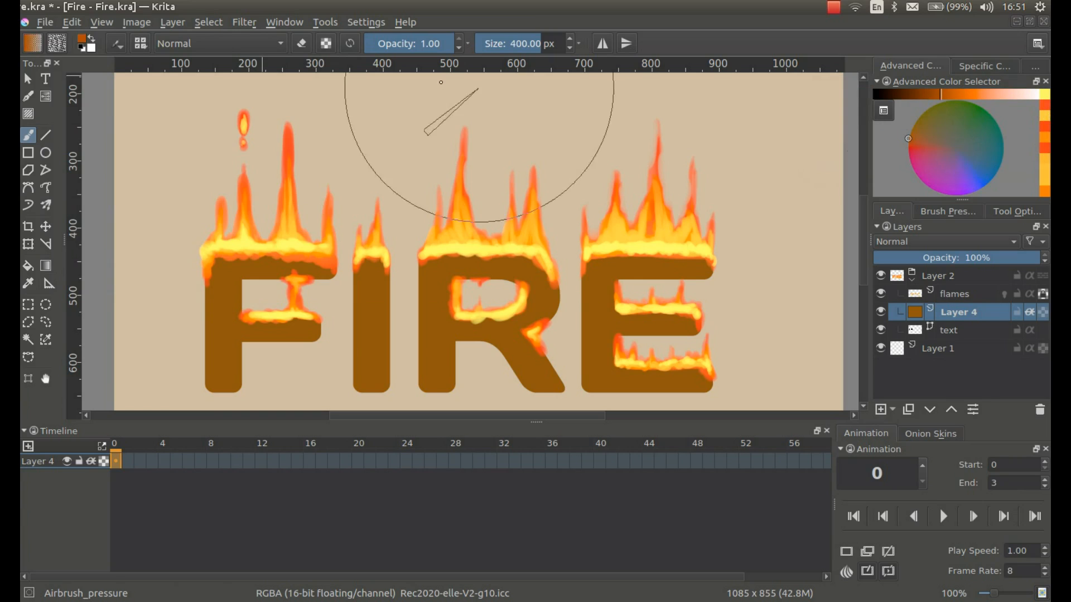
{"action": "left_click", "coordinate": [72, 21]}
{"action": "left_click", "coordinate": [115, 208]}
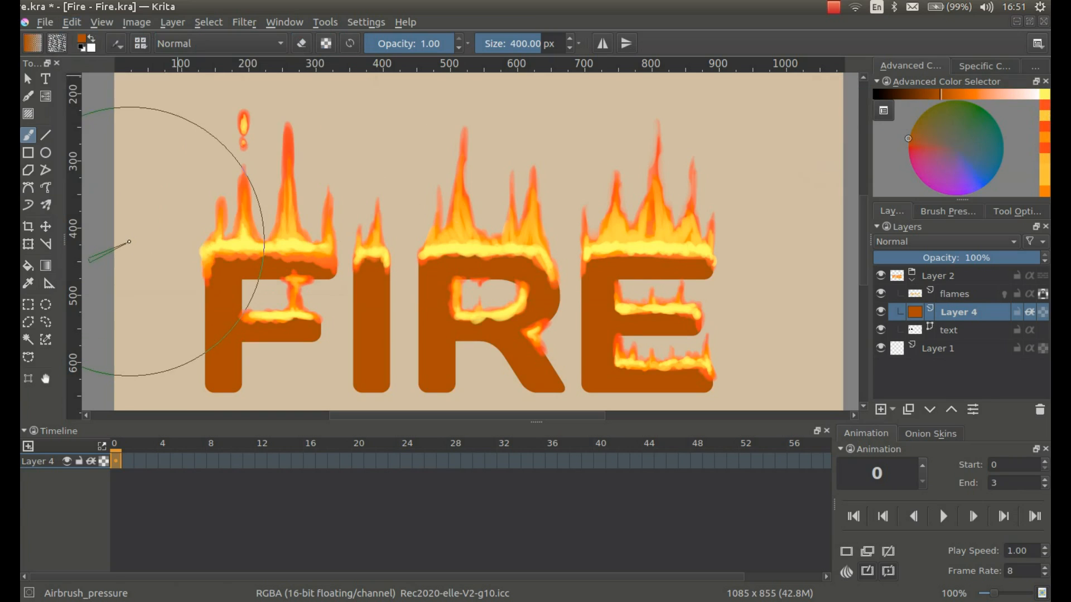
{"action": "left_click", "coordinate": [981, 66]}
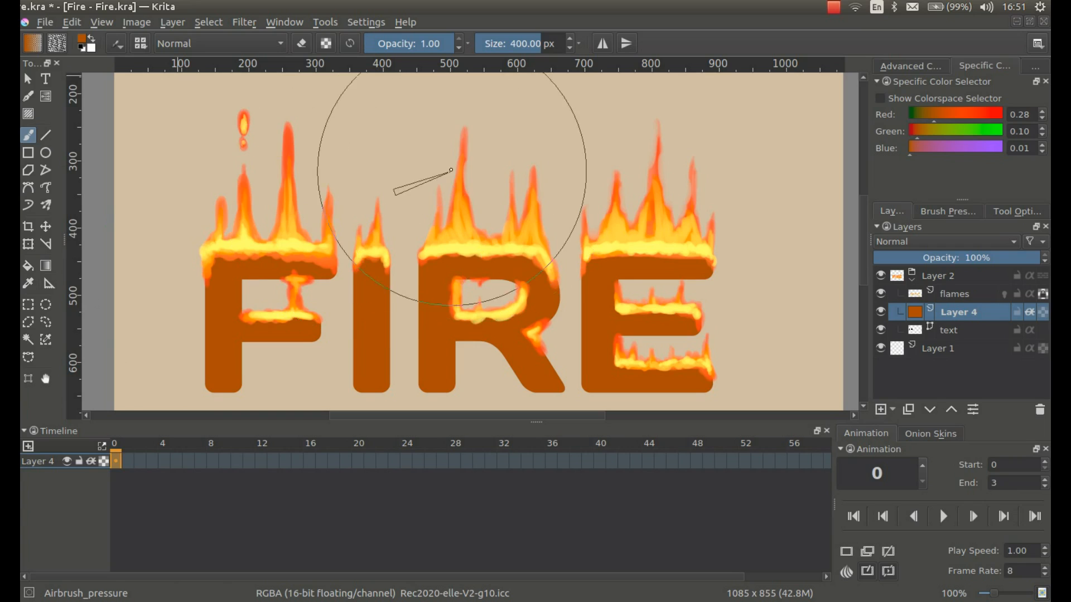
- Switch to the Basic_tip_sketching brush preset at 30 px
{"action": "right_click", "coordinate": [414, 149]}
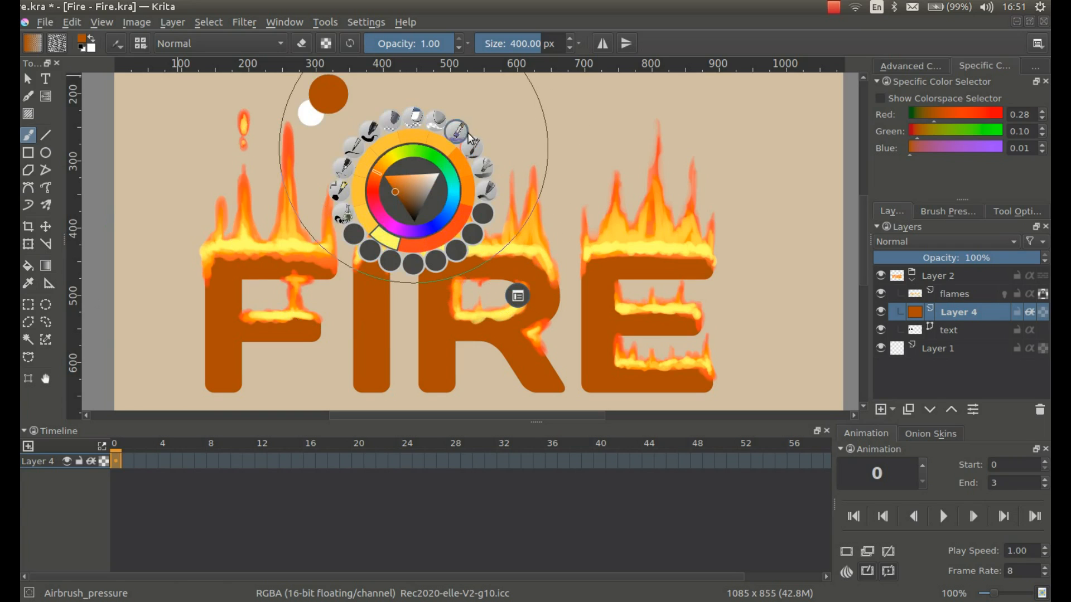
{"action": "left_click", "coordinate": [484, 189]}
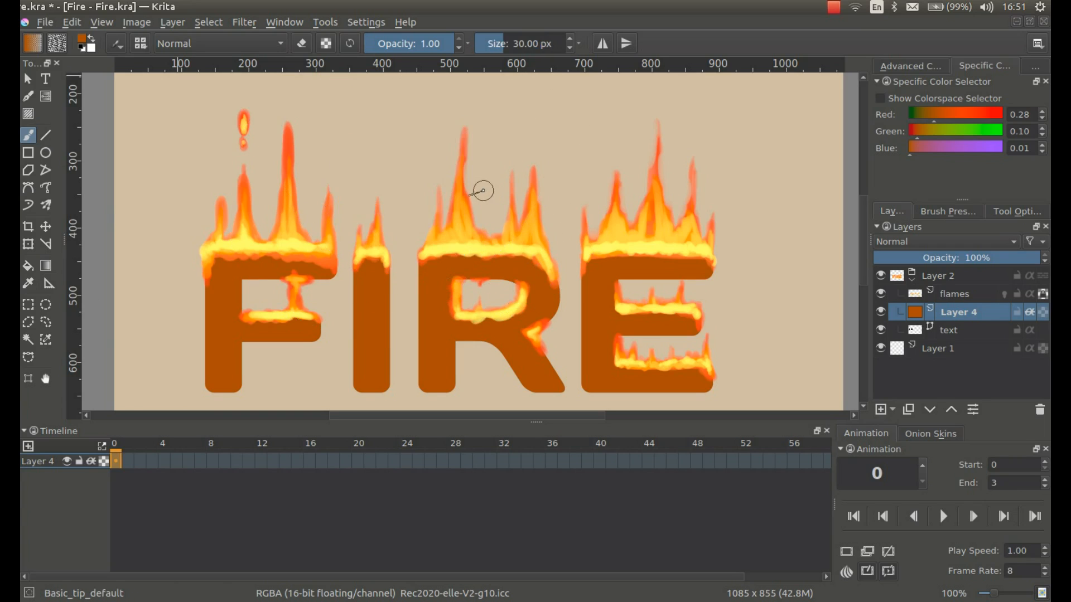
{"action": "left_click", "coordinate": [140, 43]}
{"action": "left_click", "coordinate": [144, 47]}
- Sample a bright orange from the flame above the F and paint slanted strokes down the F's stem on Layer 4
{"action": "left_click", "coordinate": [279, 169], "text": "ctrl"}
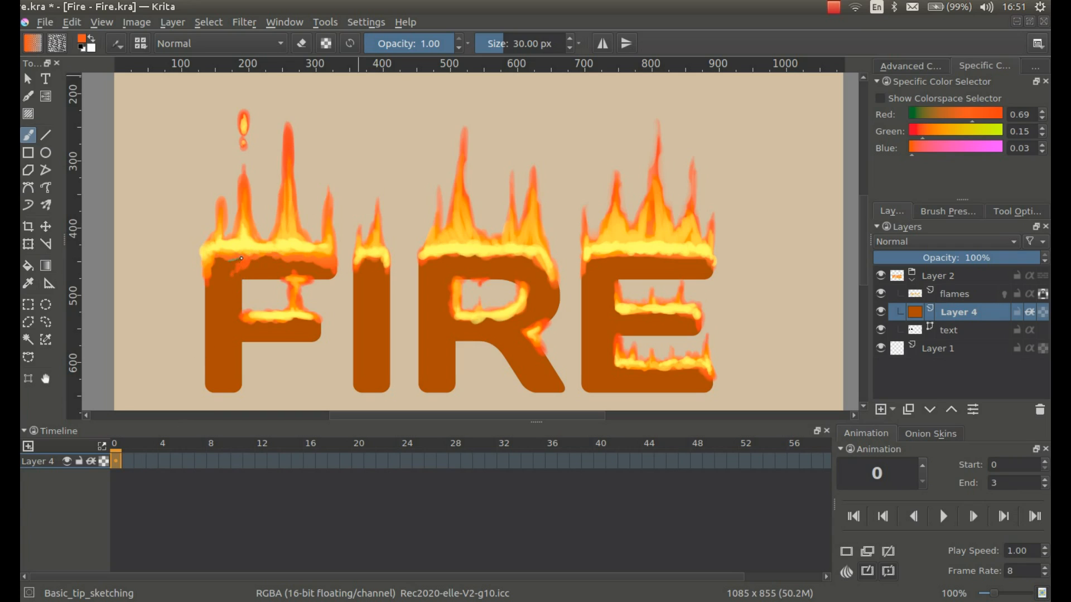
{"action": "left_click_drag", "start_coordinate": [235, 275], "coordinate": [215, 309]}
{"action": "left_click_drag", "start_coordinate": [218, 270], "coordinate": [213, 287]}
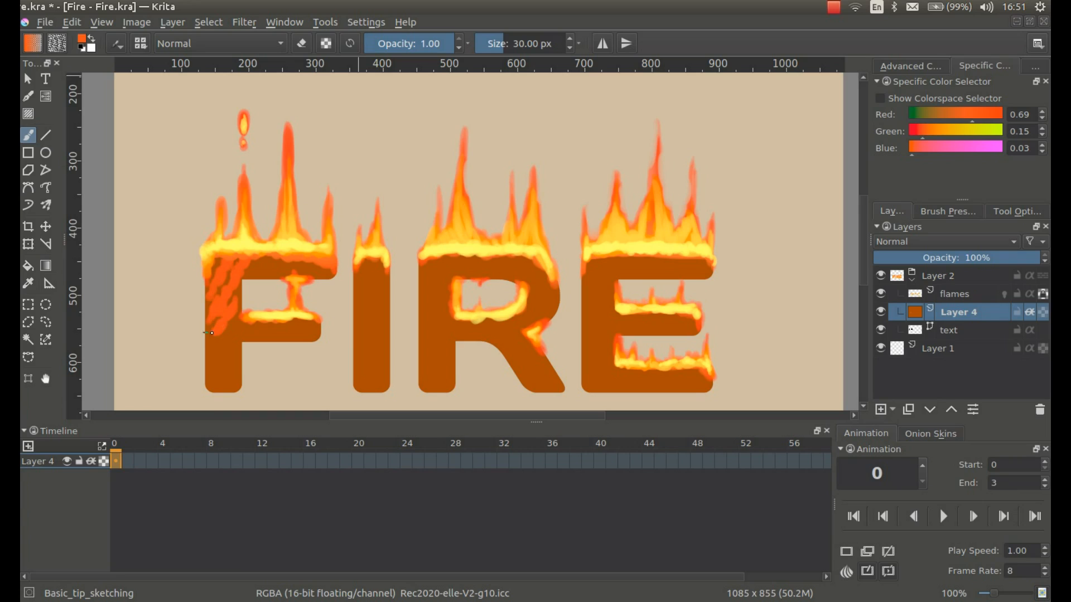
{"action": "mouse_move", "coordinate": [213, 348]}
{"action": "left_mouse_down"}
{"action": "mouse_move", "coordinate": [252, 388]}
{"action": "mouse_move", "coordinate": [217, 339]}
{"action": "mouse_move", "coordinate": [233, 322]}
{"action": "mouse_move", "coordinate": [215, 368]}
{"action": "left_mouse_up"}
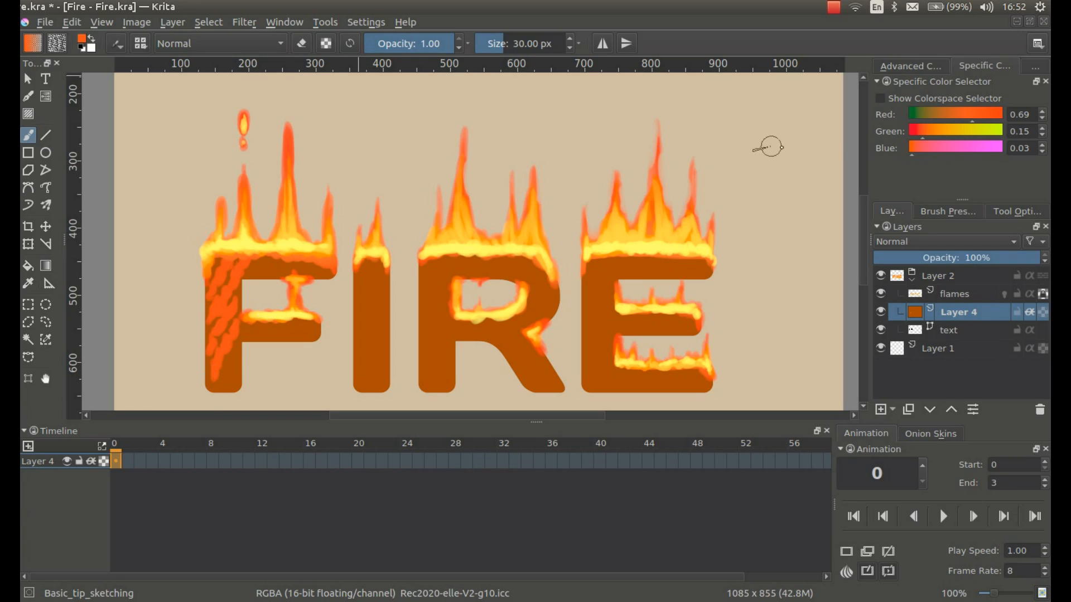
- Clear Layer 4 and fill it with an orange-red of Red 0.44, Green 0.09 and Blue 0.00
{"action": "key", "text": "Delete"}
{"action": "left_click", "coordinate": [959, 115]}
{"action": "left_click", "coordinate": [917, 132]}
{"action": "left_click", "coordinate": [909, 148]}
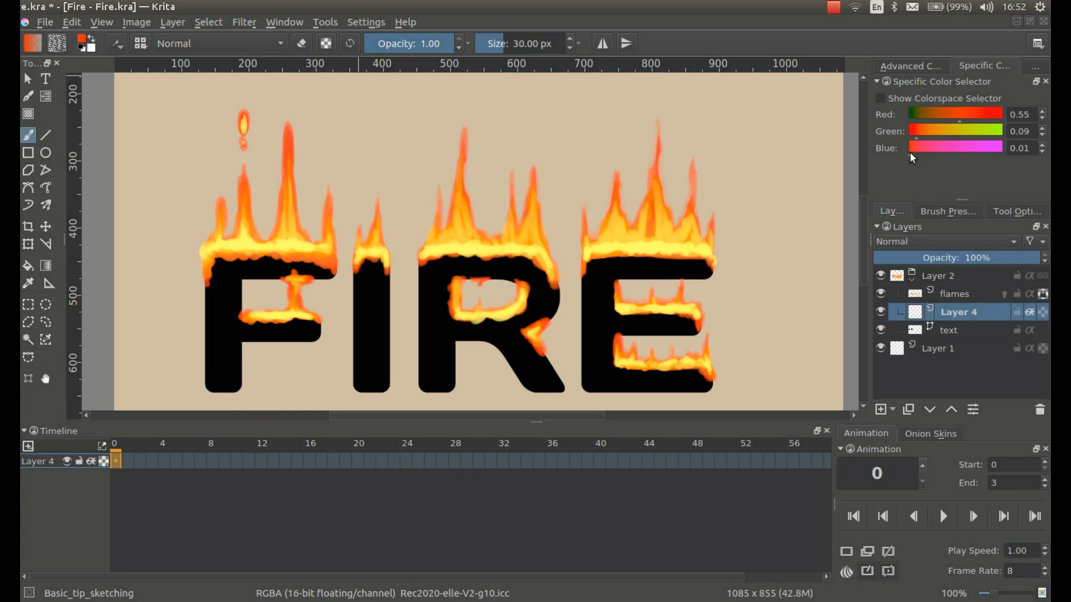
{"action": "left_click", "coordinate": [953, 116]}
{"action": "left_click", "coordinate": [949, 117]}
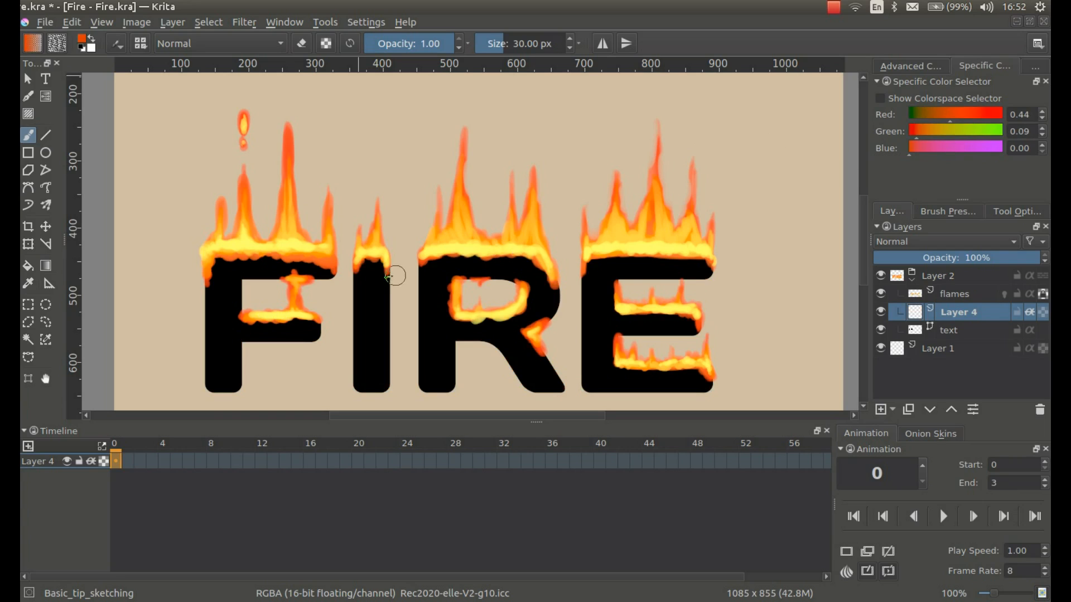
{"action": "key", "text": "shift+BackSpace"}
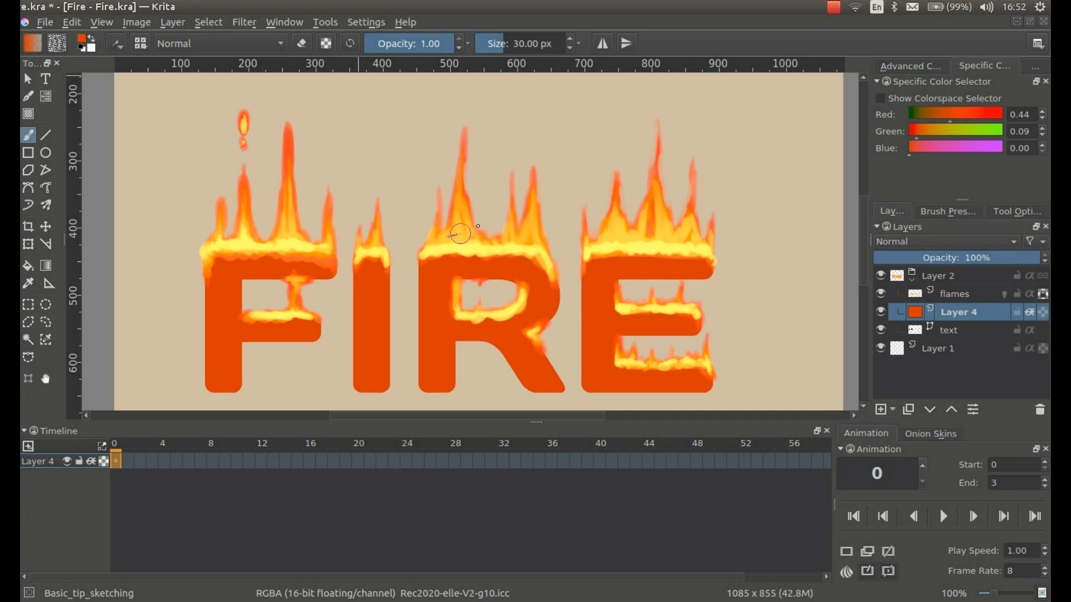
- Darken the color to a deep red with Red 0.31 and Green 0.04, and refill Layer 4 with it
{"action": "left_click", "coordinate": [941, 115]}
{"action": "left_click", "coordinate": [938, 116]}
{"action": "key", "text": "shift+BackSpace"}
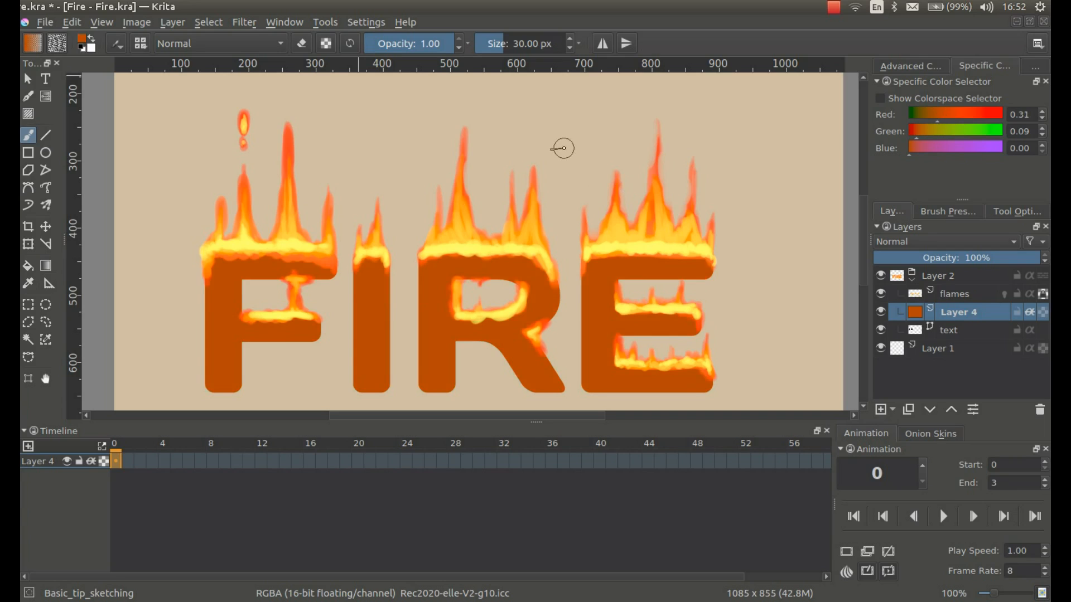
{"action": "left_click", "coordinate": [912, 132]}
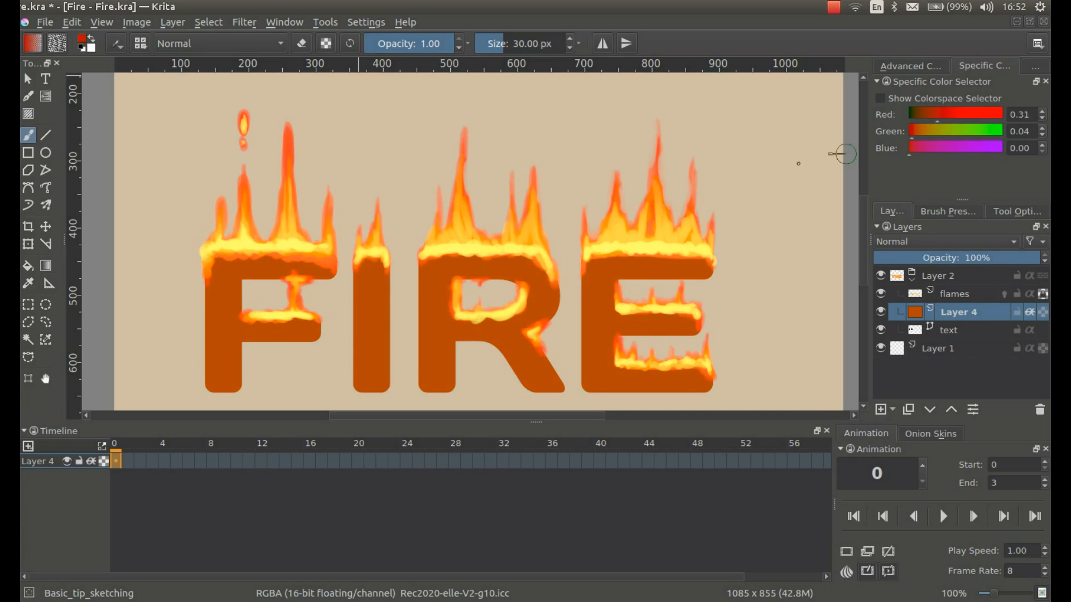
{"action": "key", "text": "shift+BackSpace"}
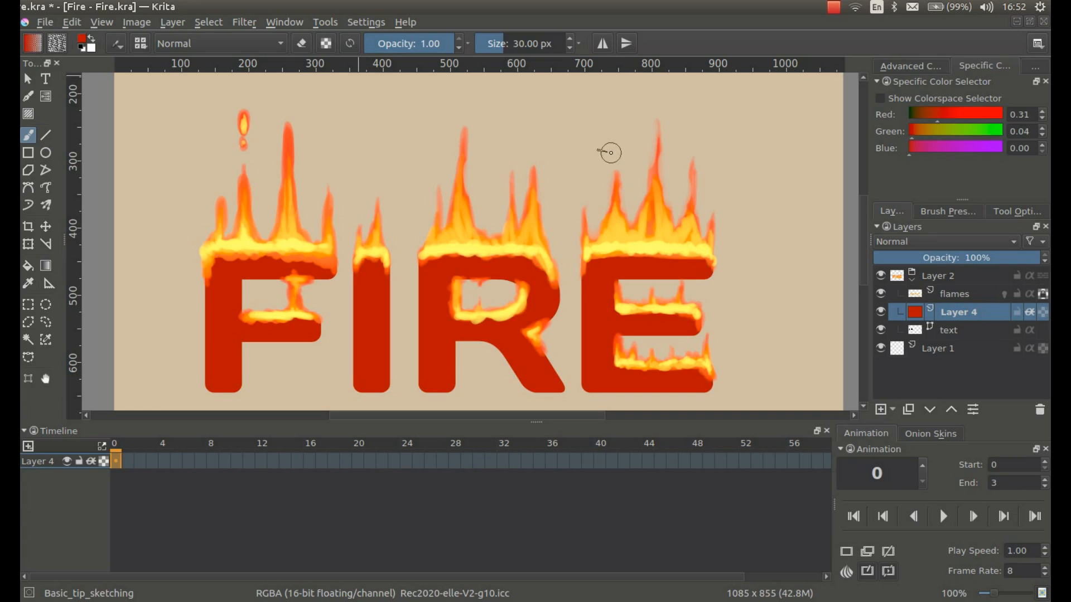
- Take the bright orange (Red 0.69, Green 0.15, Blue 0.03) from the recent colors as the brush color
{"action": "right_click", "coordinate": [610, 154]}
{"action": "left_click", "coordinate": [664, 193]}
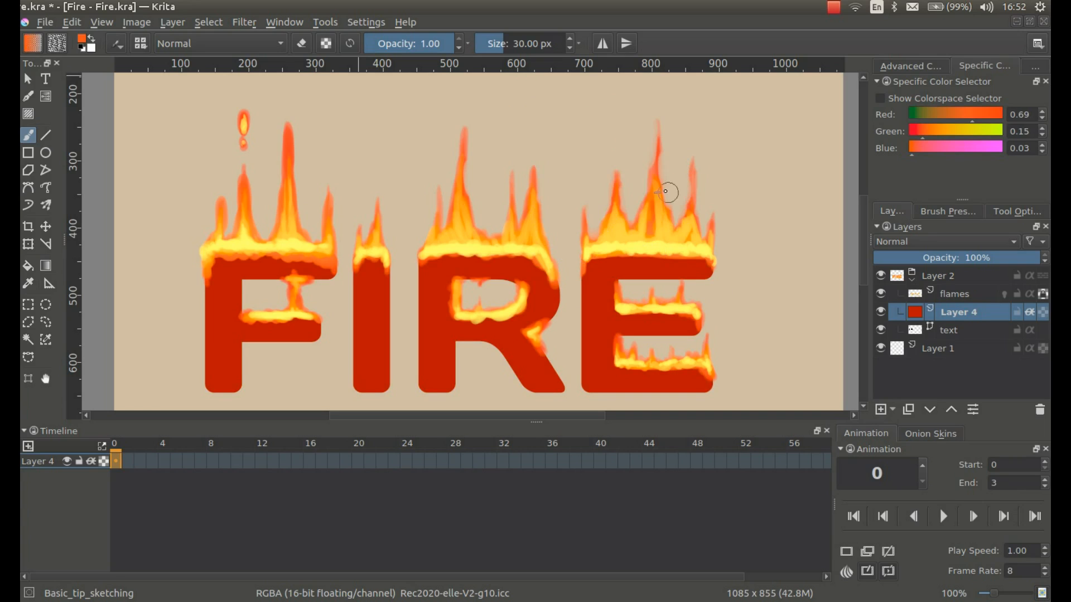
{"action": "left_click_drag", "start_coordinate": [231, 269], "coordinate": [210, 309]}
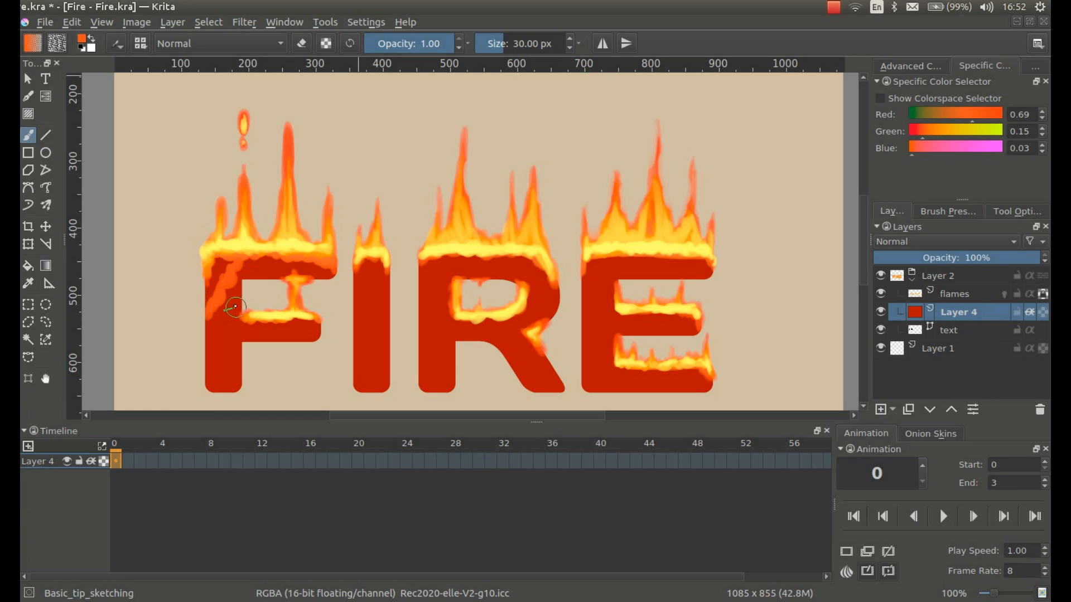
{"action": "key", "text": "ctrl+z"}
{"action": "key", "text": "ctrl+z"}
{"action": "key", "text": "ctrl+z"}
{"action": "key", "text": "ctrl+z"}
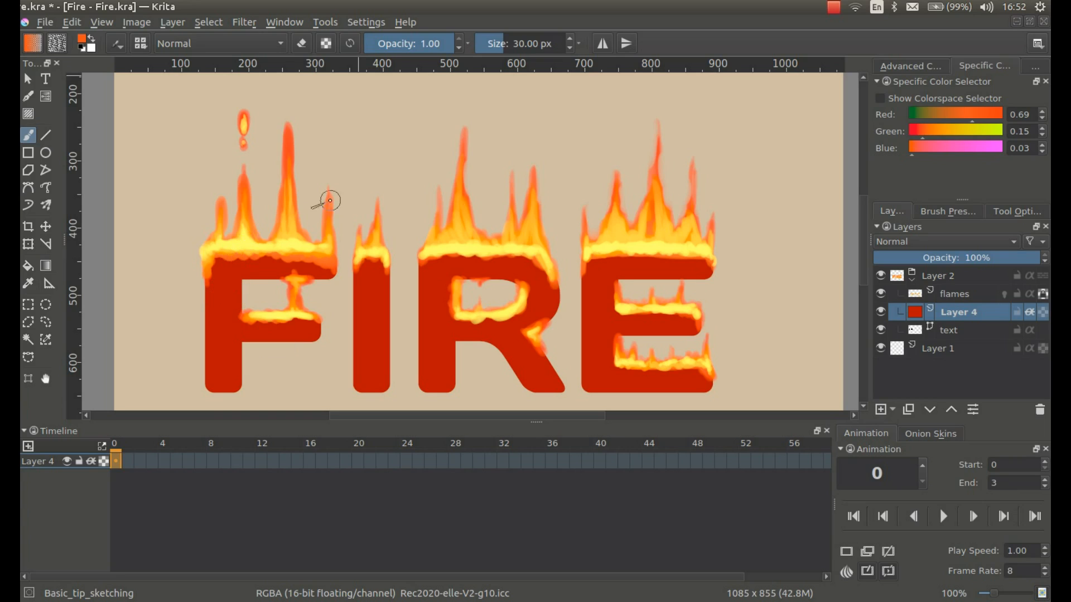
- Add a paint layer with inherit alpha above the flames layer, test an orange stroke across the F and its flames, and clear it
{"action": "left_click", "coordinate": [944, 295]}
{"action": "left_click", "coordinate": [881, 409]}
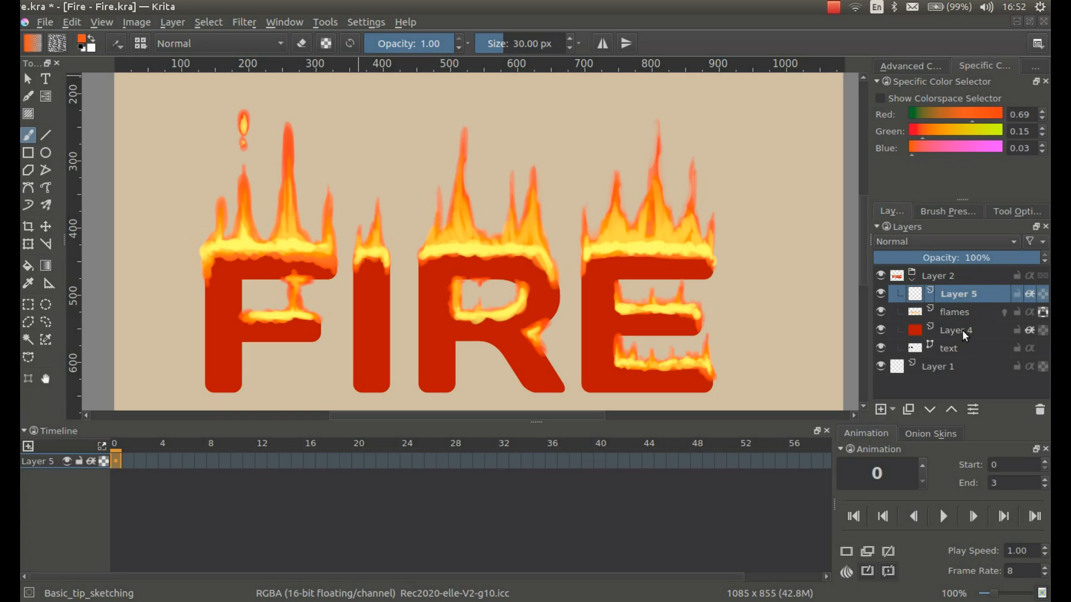
{"action": "mouse_move", "coordinate": [273, 248]}
{"action": "left_mouse_down"}
{"action": "mouse_move", "coordinate": [229, 272]}
{"action": "mouse_move", "coordinate": [205, 322]}
{"action": "left_mouse_up"}
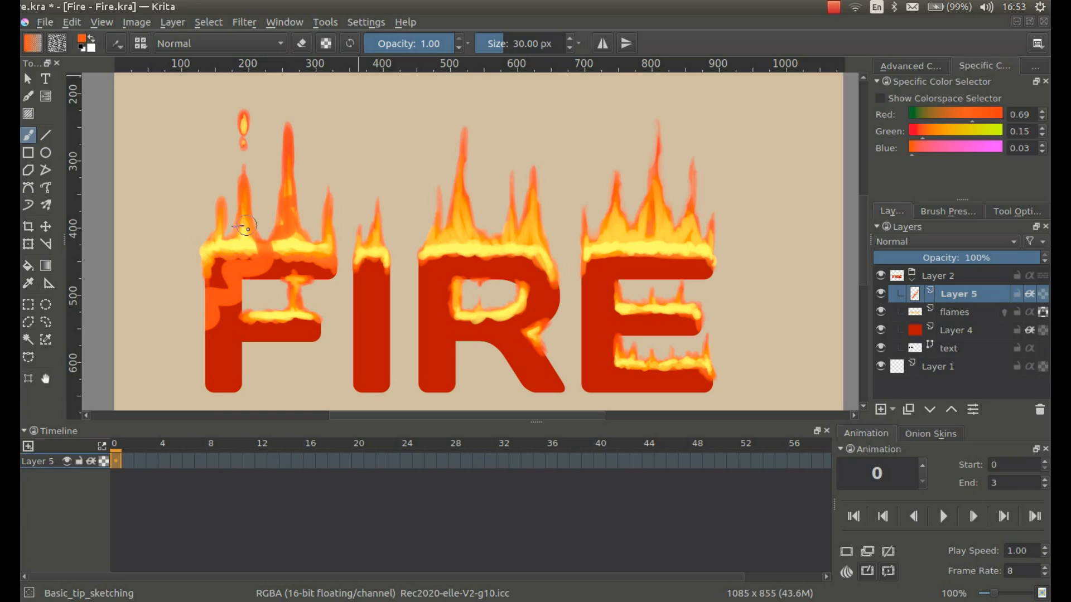
{"action": "key", "text": "Delete"}
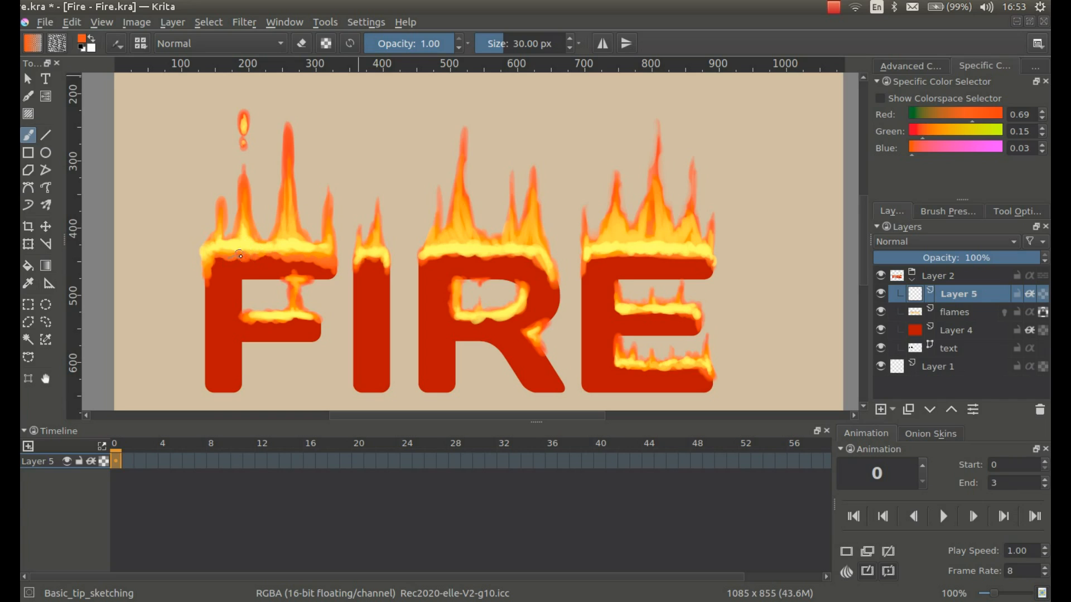
- Paint slanted orange strokes at the upper end of the F's stem on Layer 5 and set its blending mode to Lighter Color
{"action": "mouse_move", "coordinate": [224, 267]}
{"action": "left_mouse_down"}
{"action": "mouse_move", "coordinate": [207, 318]}
{"action": "mouse_move", "coordinate": [252, 272]}
{"action": "left_mouse_up"}
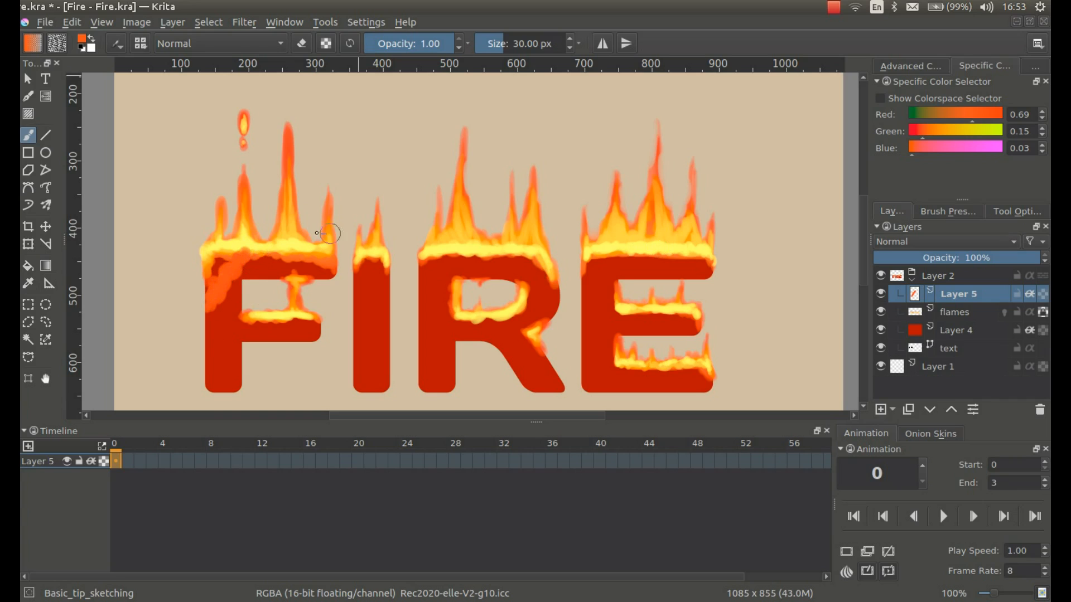
{"action": "left_click", "coordinate": [906, 240]}
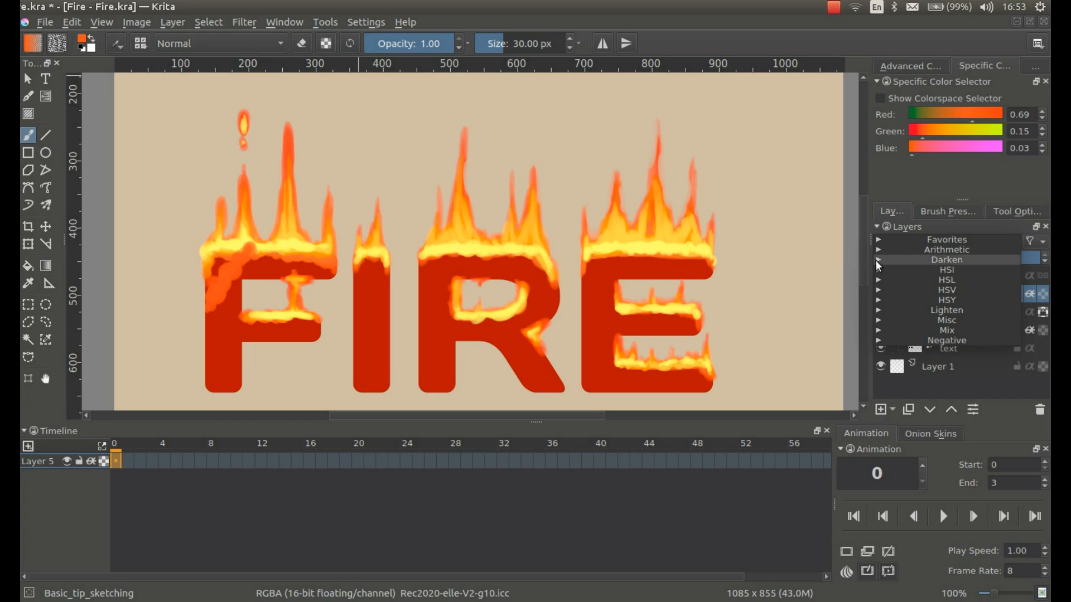
{"action": "left_click", "coordinate": [877, 310]}
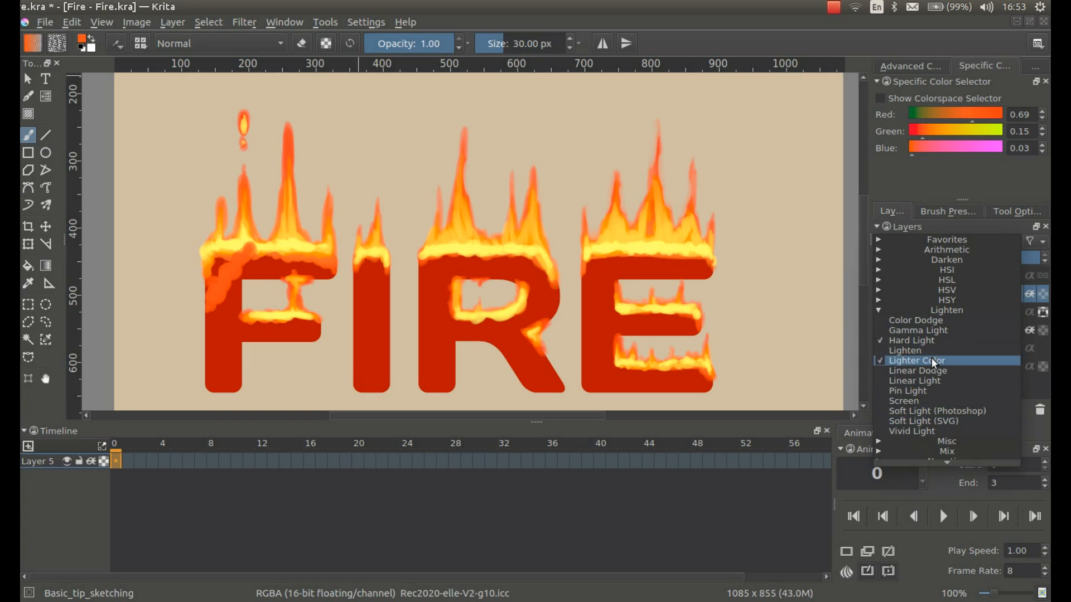
{"action": "left_click", "coordinate": [930, 361]}
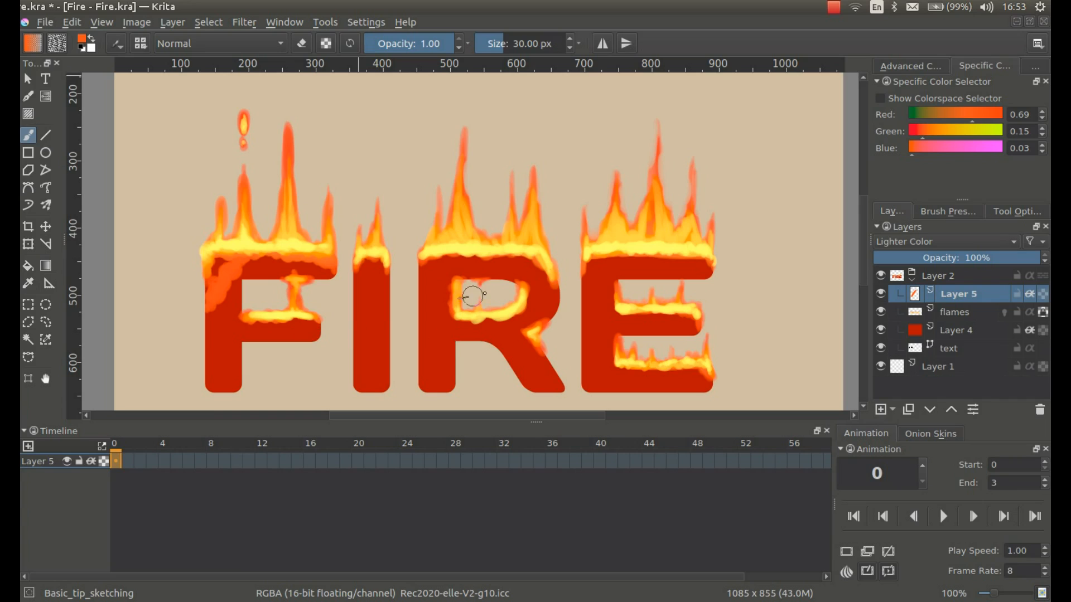
- Cover the rest of the F's stem and both arms with slanted orange strokes on Layer 5
{"action": "mouse_move", "coordinate": [239, 293]}
{"action": "left_mouse_down"}
{"action": "mouse_move", "coordinate": [214, 328]}
{"action": "mouse_move", "coordinate": [214, 271]}
{"action": "mouse_move", "coordinate": [204, 296]}
{"action": "mouse_move", "coordinate": [223, 260]}
{"action": "mouse_move", "coordinate": [215, 275]}
{"action": "mouse_move", "coordinate": [246, 264]}
{"action": "mouse_move", "coordinate": [240, 280]}
{"action": "mouse_move", "coordinate": [230, 286]}
{"action": "mouse_move", "coordinate": [221, 262]}
{"action": "mouse_move", "coordinate": [208, 282]}
{"action": "mouse_move", "coordinate": [274, 257]}
{"action": "mouse_move", "coordinate": [289, 259]}
{"action": "mouse_move", "coordinate": [273, 272]}
{"action": "mouse_move", "coordinate": [325, 259]}
{"action": "mouse_move", "coordinate": [306, 270]}
{"action": "left_mouse_up"}
{"action": "key", "text": "e"}
{"action": "key", "text": "e"}
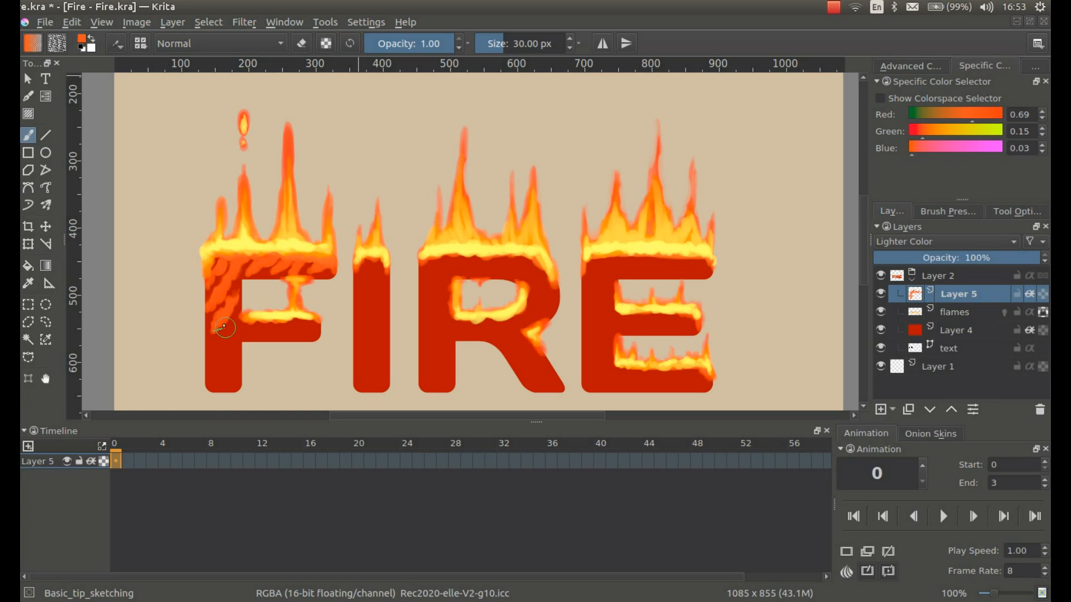
{"action": "mouse_move", "coordinate": [214, 322]}
{"action": "left_mouse_down"}
{"action": "mouse_move", "coordinate": [213, 345]}
{"action": "mouse_move", "coordinate": [230, 337]}
{"action": "mouse_move", "coordinate": [208, 361]}
{"action": "mouse_move", "coordinate": [232, 350]}
{"action": "mouse_move", "coordinate": [230, 389]}
{"action": "left_mouse_up"}
{"action": "left_click_drag", "start_coordinate": [243, 335], "coordinate": [272, 326]}
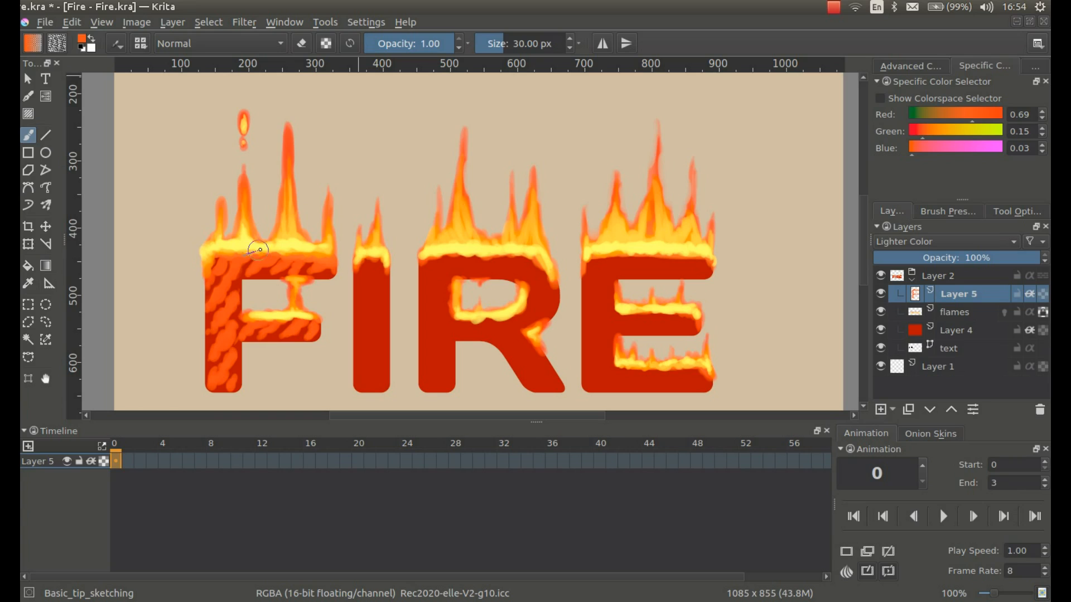
- Turn Layer 5's painting into a keyframe at frame 0 and add a blank keyframe at frame 1
{"action": "right_click", "coordinate": [116, 460]}
{"action": "left_click", "coordinate": [123, 469]}
{"action": "left_click", "coordinate": [139, 461]}
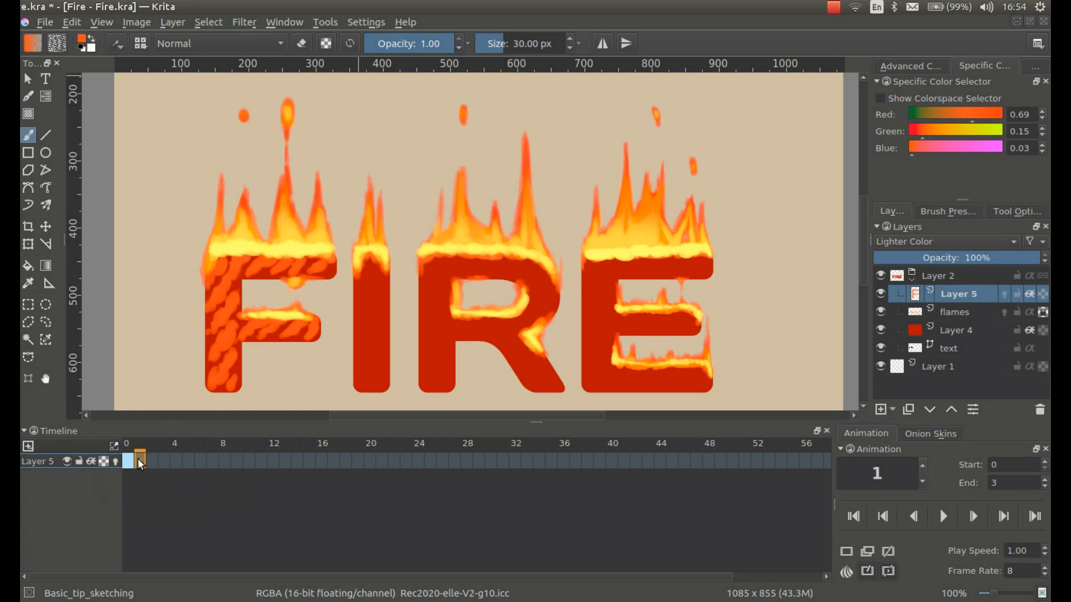
{"action": "right_click", "coordinate": [140, 460]}
{"action": "left_click", "coordinate": [150, 467]}
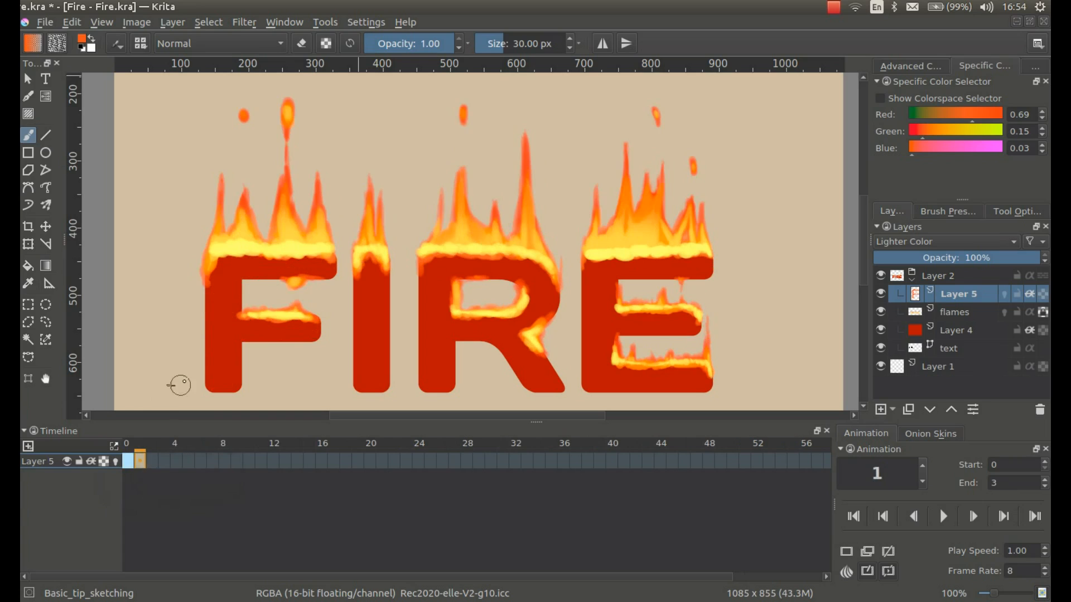
- Enable onion skins for Layer 5 and change the previous-frames tint to a light blue
{"action": "left_click", "coordinate": [115, 462]}
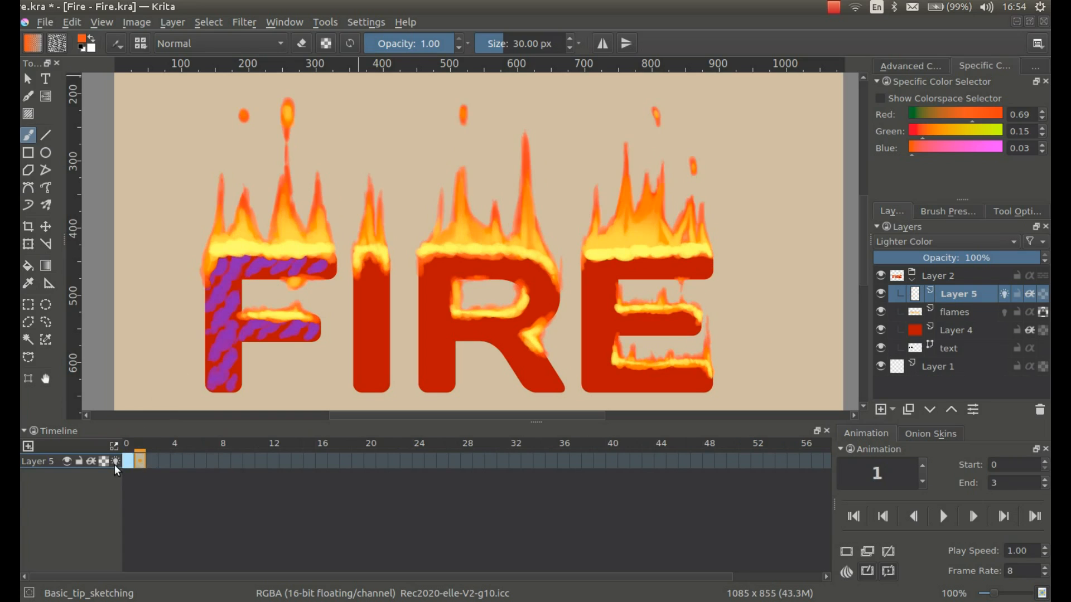
{"action": "left_click", "coordinate": [927, 435]}
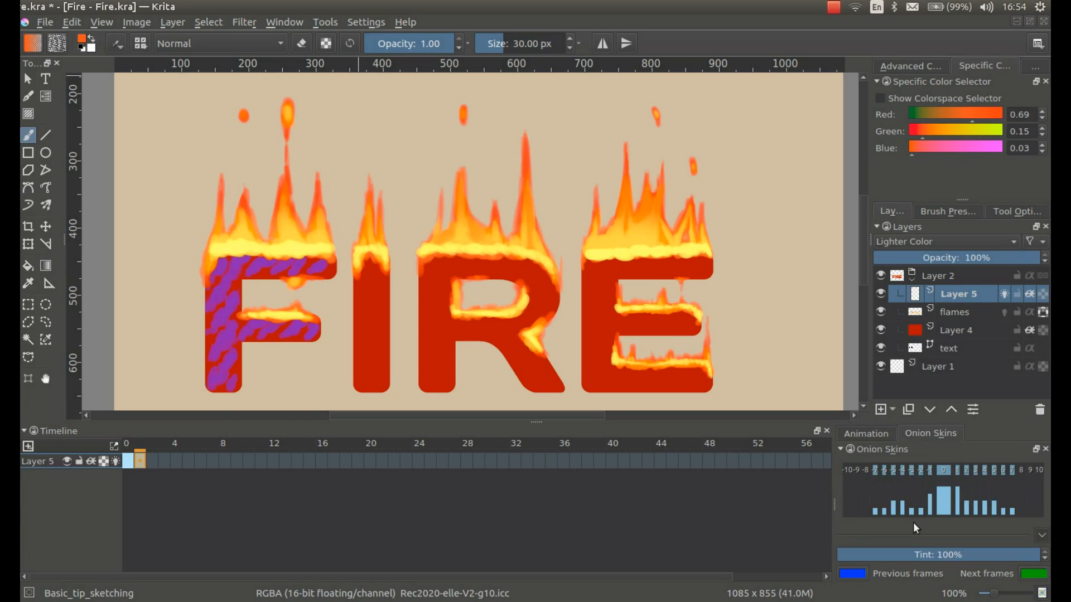
{"action": "left_click", "coordinate": [852, 574]}
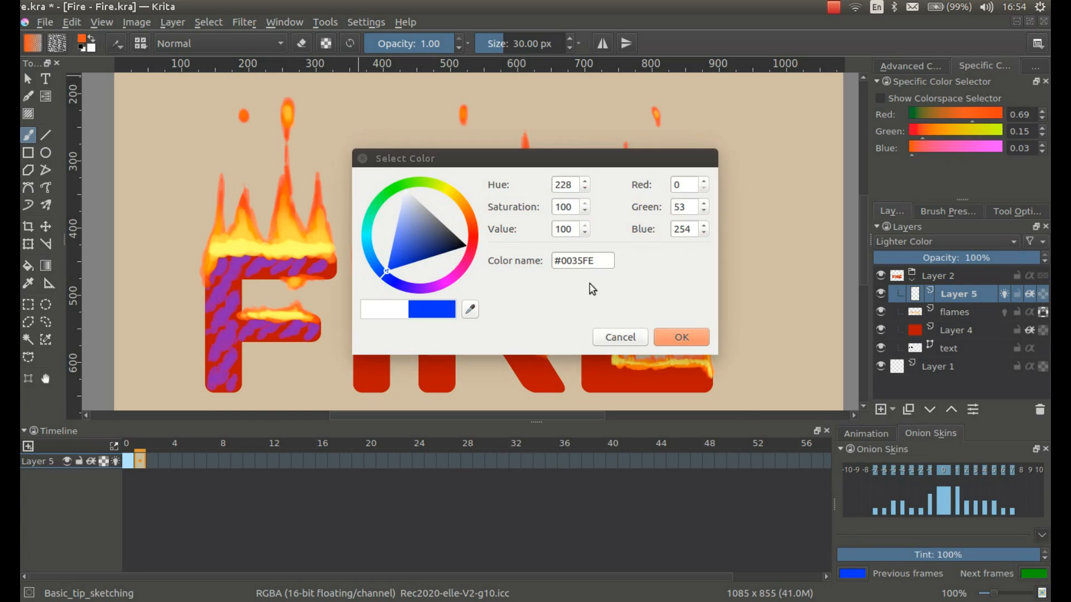
{"action": "left_click", "coordinate": [396, 226]}
{"action": "left_click", "coordinate": [686, 336]}
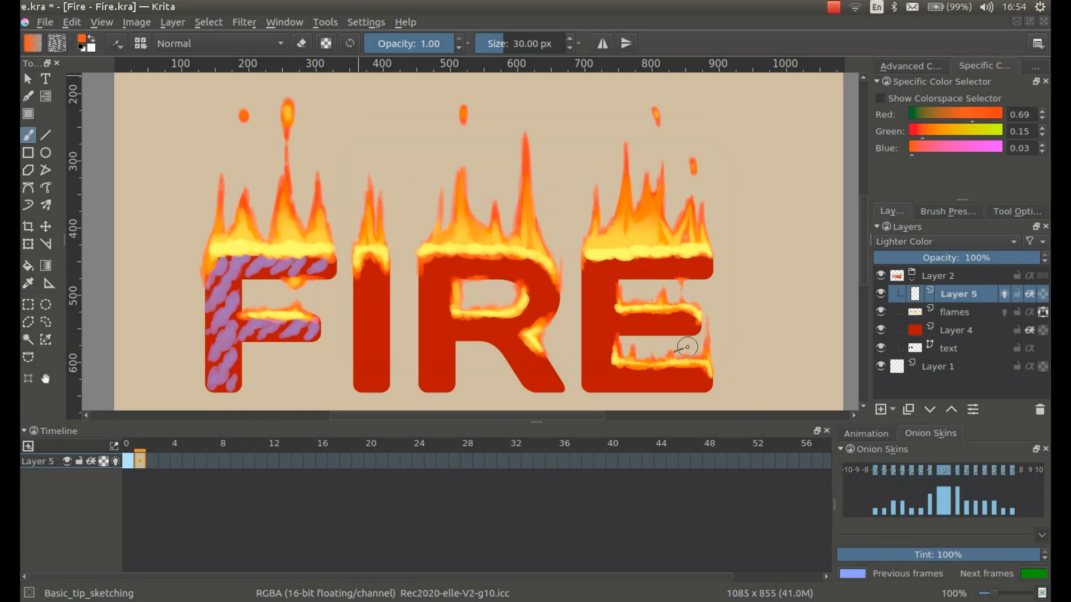
- Change the onion skin tint for next frames to a brighter green
{"action": "left_click", "coordinate": [1032, 574]}
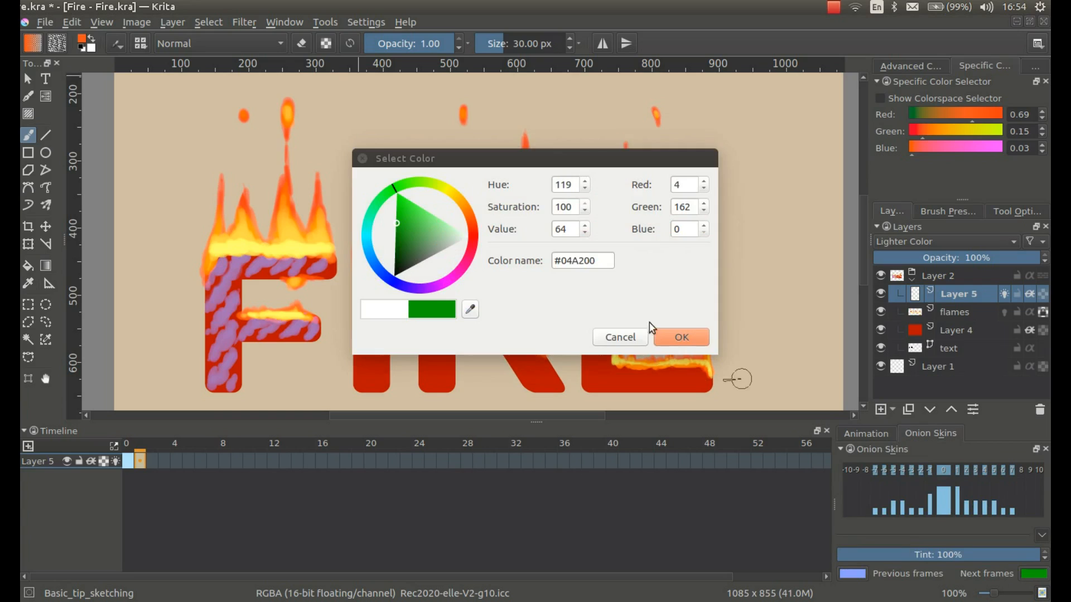
{"action": "left_click", "coordinate": [396, 195]}
{"action": "left_click", "coordinate": [683, 337]}
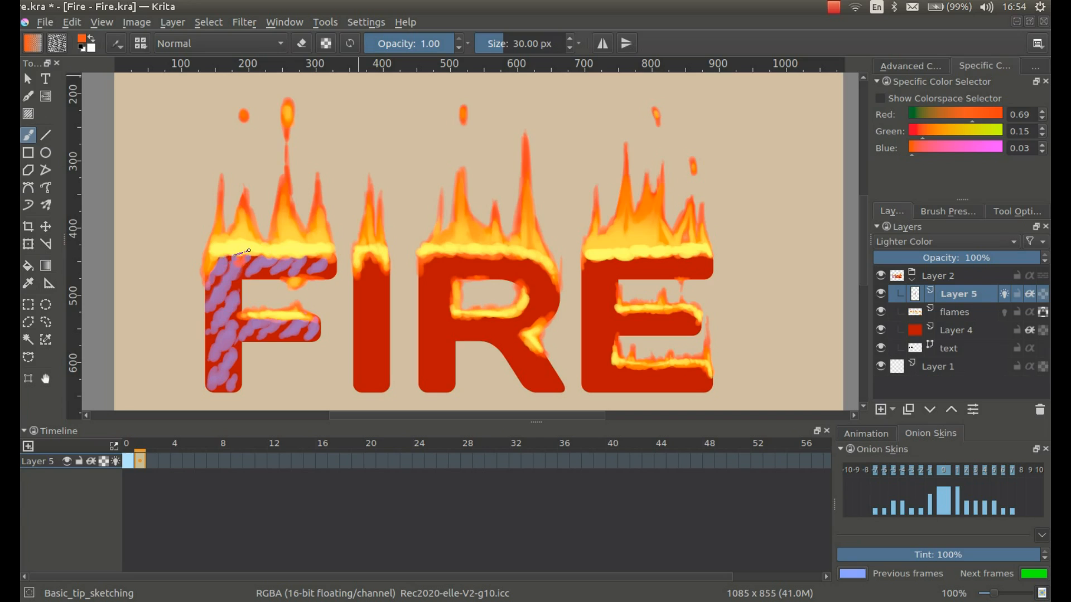
- Paint slanted orange strokes over the whole F on frame 1, offset from the onion-skinned strokes of frame 0
{"action": "mouse_move", "coordinate": [232, 262]}
{"action": "left_mouse_down"}
{"action": "mouse_move", "coordinate": [207, 312]}
{"action": "mouse_move", "coordinate": [230, 305]}
{"action": "left_mouse_up"}
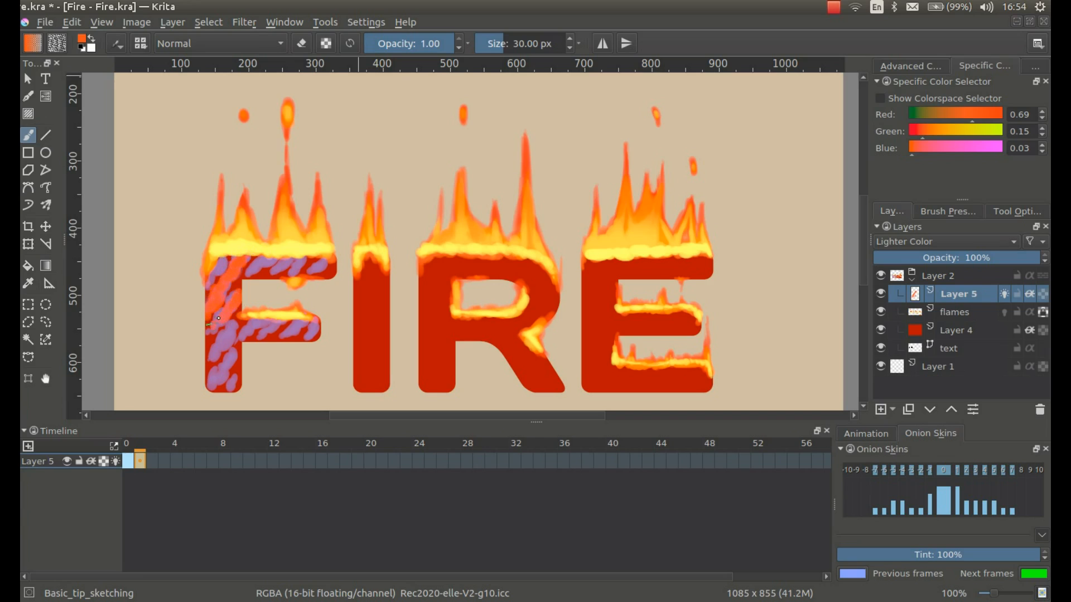
{"action": "left_click_drag", "start_coordinate": [221, 355], "coordinate": [207, 369]}
{"action": "mouse_move", "coordinate": [239, 348]}
{"action": "left_mouse_down"}
{"action": "mouse_move", "coordinate": [214, 387]}
{"action": "mouse_move", "coordinate": [227, 390]}
{"action": "left_mouse_up"}
{"action": "left_click_drag", "start_coordinate": [249, 329], "coordinate": [238, 339]}
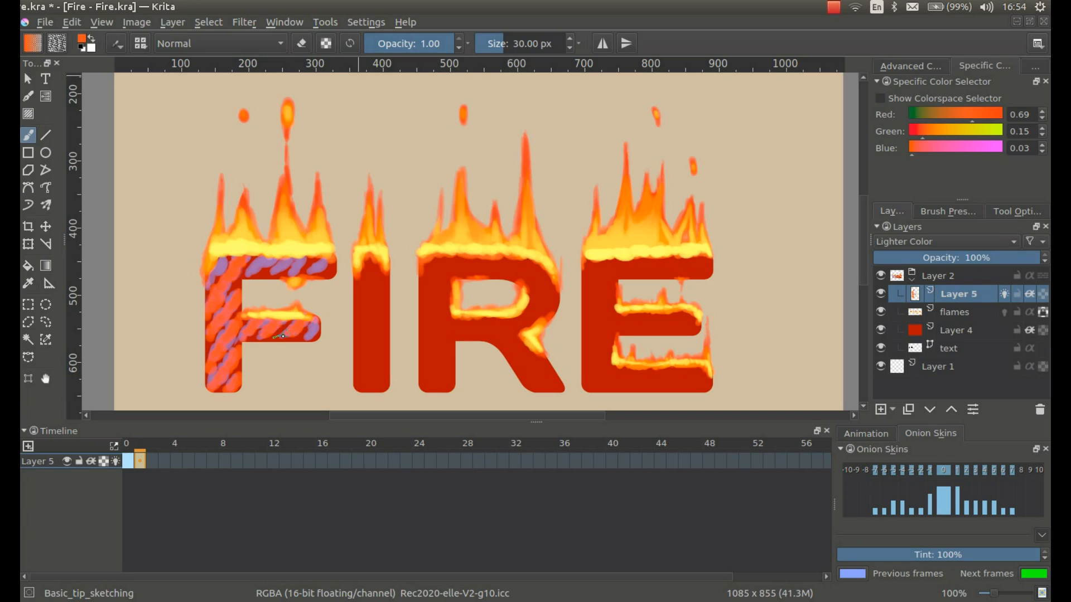
{"action": "mouse_move", "coordinate": [316, 268]}
{"action": "left_mouse_down"}
{"action": "mouse_move", "coordinate": [333, 266]}
{"action": "mouse_move", "coordinate": [311, 255]}
{"action": "mouse_move", "coordinate": [268, 273]}
{"action": "mouse_move", "coordinate": [229, 251]}
{"action": "left_mouse_up"}
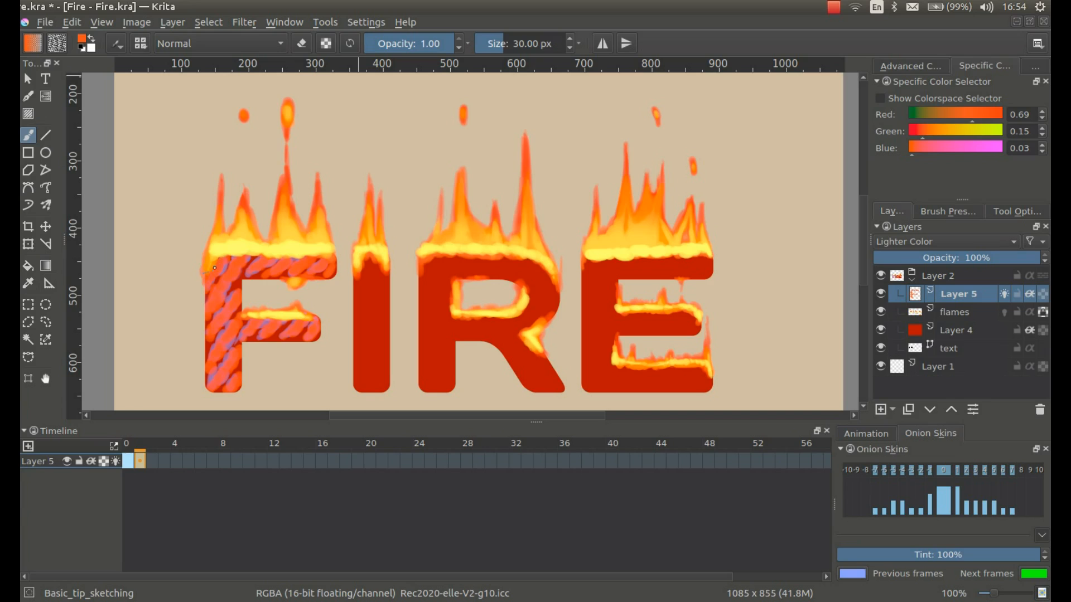
- Add a blank keyframe at frame 2 of Layer 5 and paint shifted slanted orange strokes over the whole F
{"action": "left_click", "coordinate": [152, 461]}
{"action": "right_click", "coordinate": [152, 461]}
{"action": "left_click", "coordinate": [168, 470]}
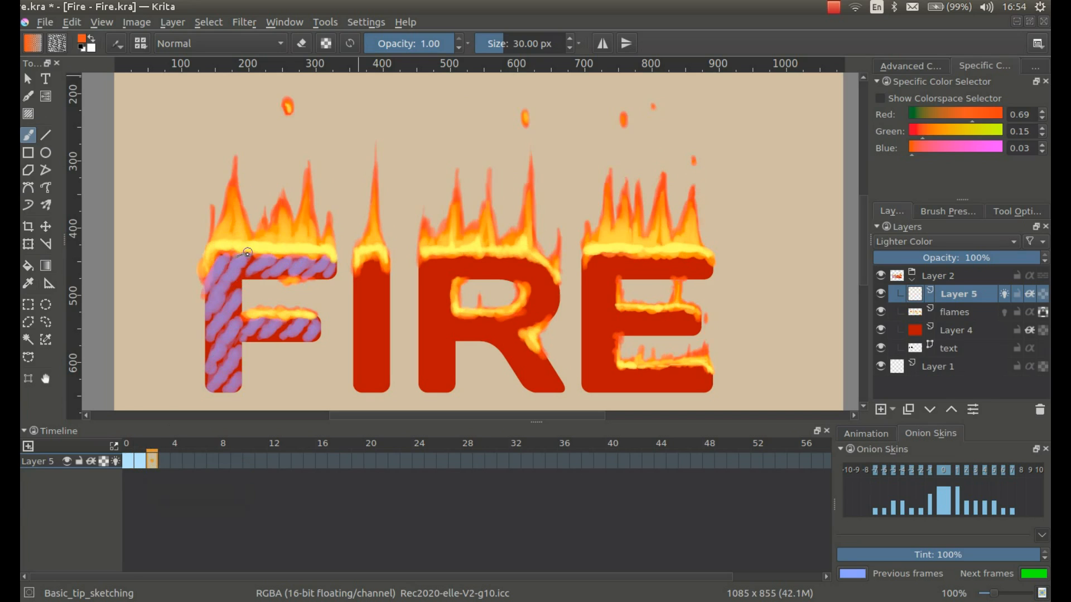
{"action": "left_click_drag", "start_coordinate": [236, 267], "coordinate": [208, 315]}
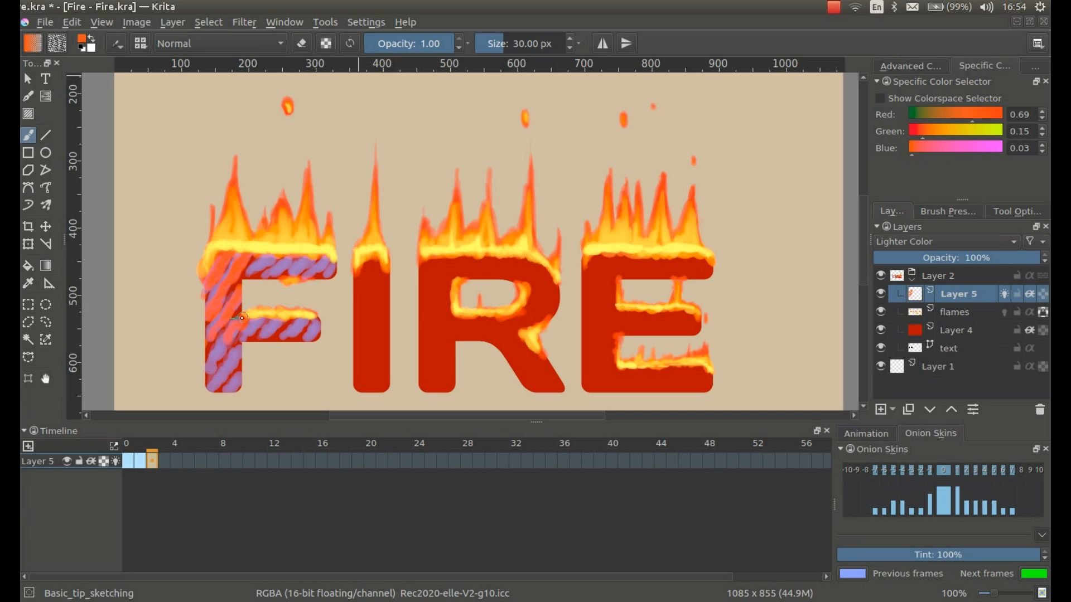
{"action": "left_click_drag", "start_coordinate": [243, 346], "coordinate": [213, 387]}
{"action": "left_click_drag", "start_coordinate": [241, 373], "coordinate": [227, 390]}
{"action": "mouse_move", "coordinate": [256, 312]}
{"action": "left_mouse_down"}
{"action": "mouse_move", "coordinate": [243, 339]}
{"action": "mouse_move", "coordinate": [266, 330]}
{"action": "left_mouse_up"}
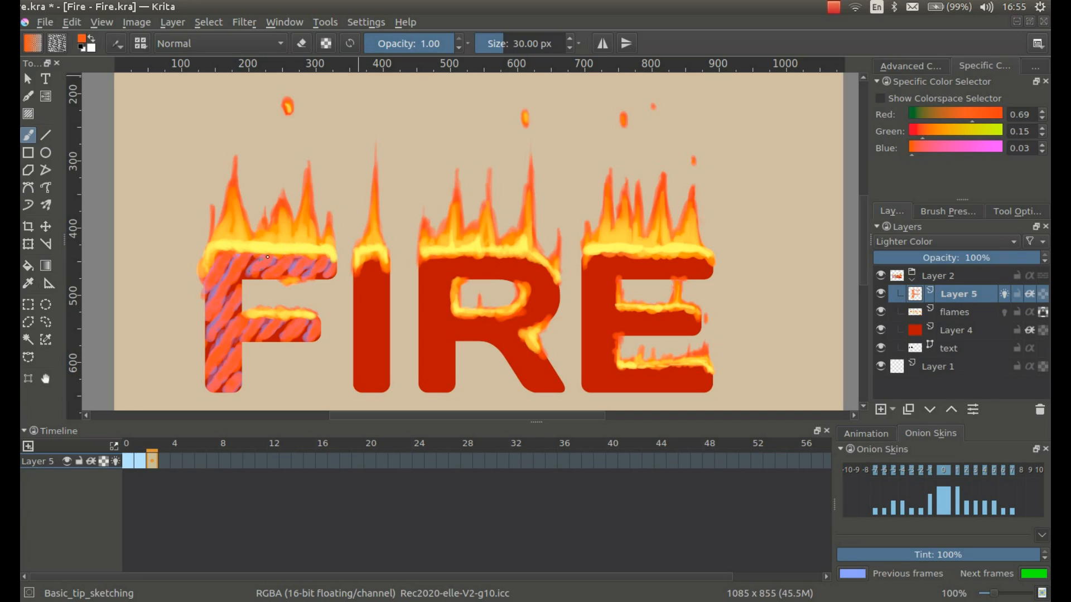
- Add a blank keyframe at frame 3 of Layer 5 and paint slanted orange strokes over the F's stem and arms
{"action": "right_click", "coordinate": [166, 461]}
{"action": "left_click", "coordinate": [195, 466]}
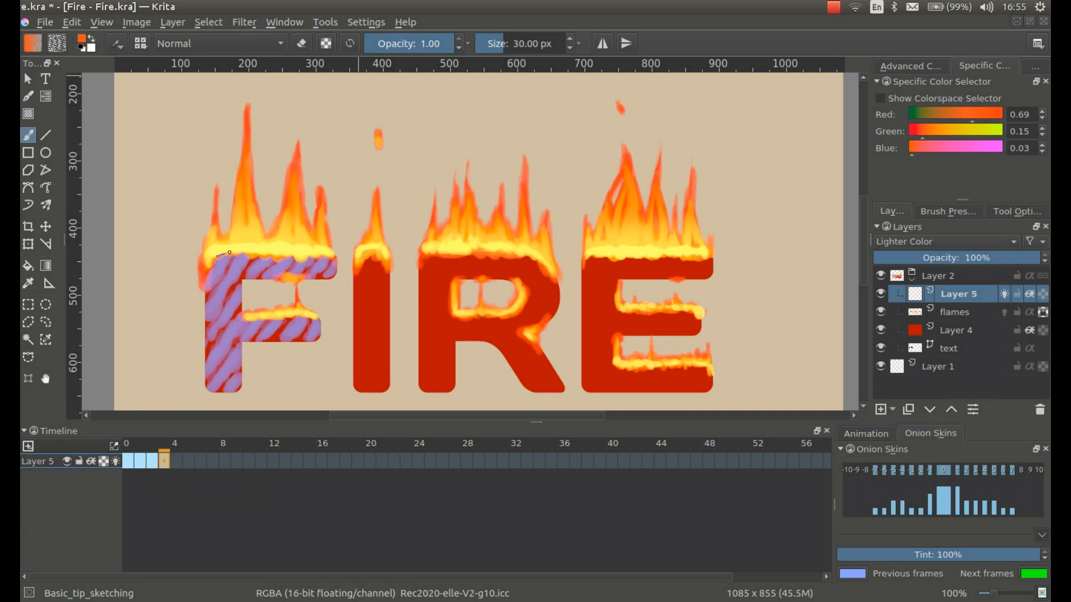
{"action": "mouse_move", "coordinate": [221, 265]}
{"action": "left_mouse_down"}
{"action": "mouse_move", "coordinate": [202, 286]}
{"action": "mouse_move", "coordinate": [243, 255]}
{"action": "mouse_move", "coordinate": [207, 315]}
{"action": "mouse_move", "coordinate": [241, 292]}
{"action": "mouse_move", "coordinate": [202, 354]}
{"action": "mouse_move", "coordinate": [242, 320]}
{"action": "mouse_move", "coordinate": [209, 369]}
{"action": "mouse_move", "coordinate": [242, 344]}
{"action": "mouse_move", "coordinate": [236, 379]}
{"action": "left_mouse_up"}
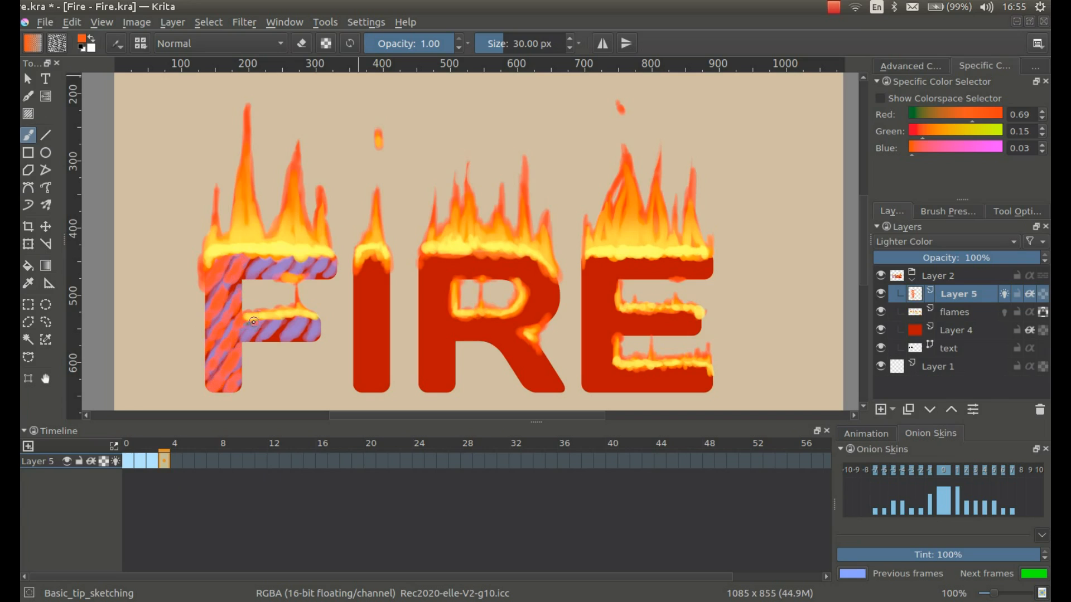
{"action": "mouse_move", "coordinate": [268, 330]}
{"action": "left_mouse_down"}
{"action": "mouse_move", "coordinate": [302, 316]}
{"action": "mouse_move", "coordinate": [281, 340]}
{"action": "left_mouse_up"}
{"action": "left_click_drag", "start_coordinate": [323, 313], "coordinate": [307, 338]}
{"action": "left_click_drag", "start_coordinate": [341, 257], "coordinate": [324, 281]}
{"action": "left_click_drag", "start_coordinate": [329, 255], "coordinate": [326, 257]}
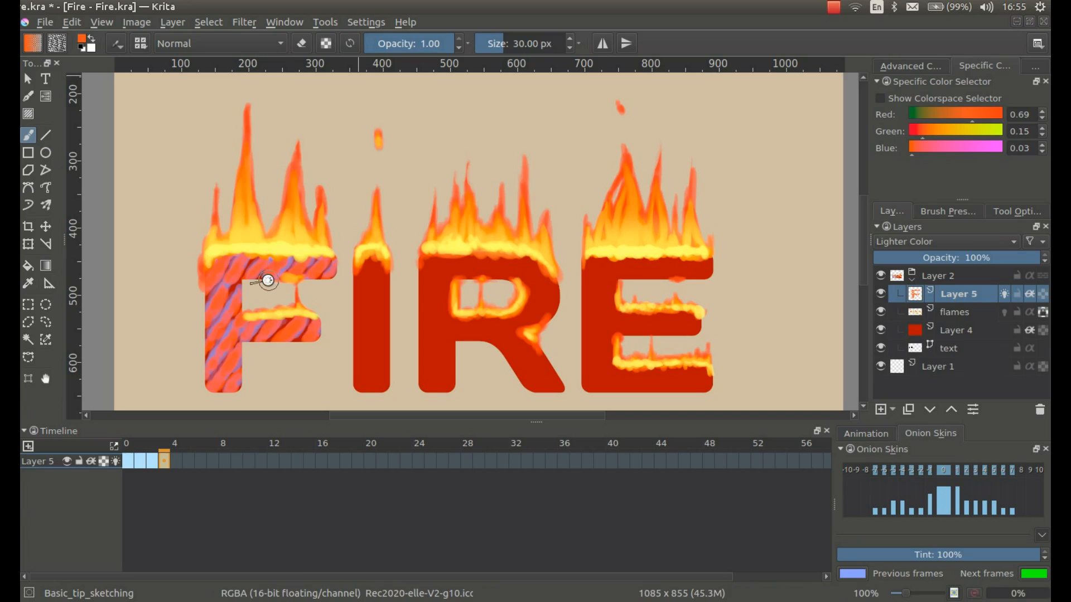
- Play back the animation and check how the F's stripes change across frames 0 to 3 of Layer 5
{"action": "left_click", "coordinate": [866, 434]}
{"action": "left_click", "coordinate": [943, 516]}
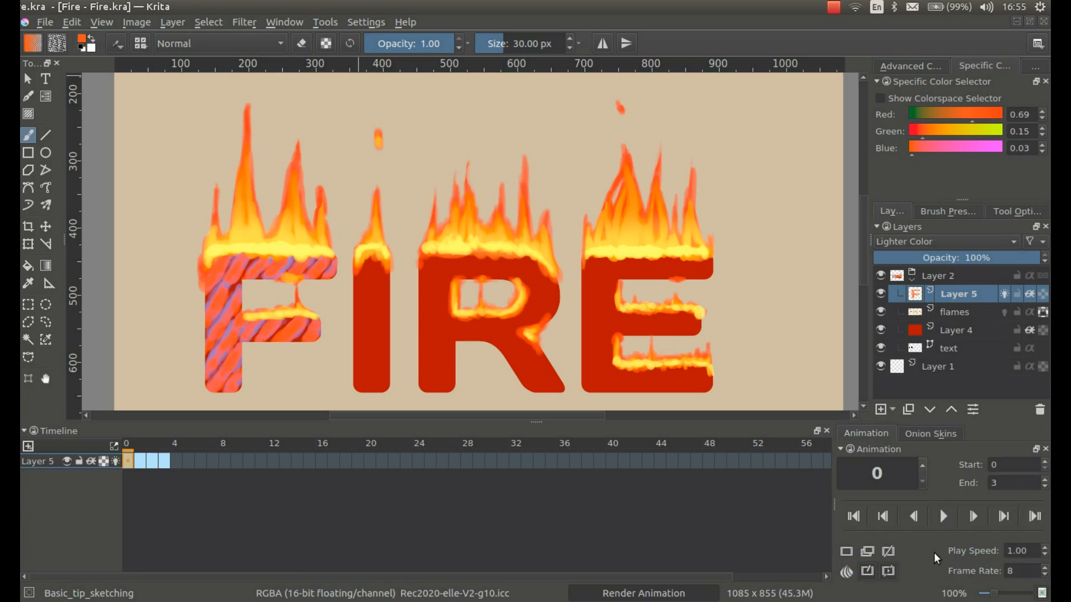
{"action": "left_click", "coordinate": [942, 516]}
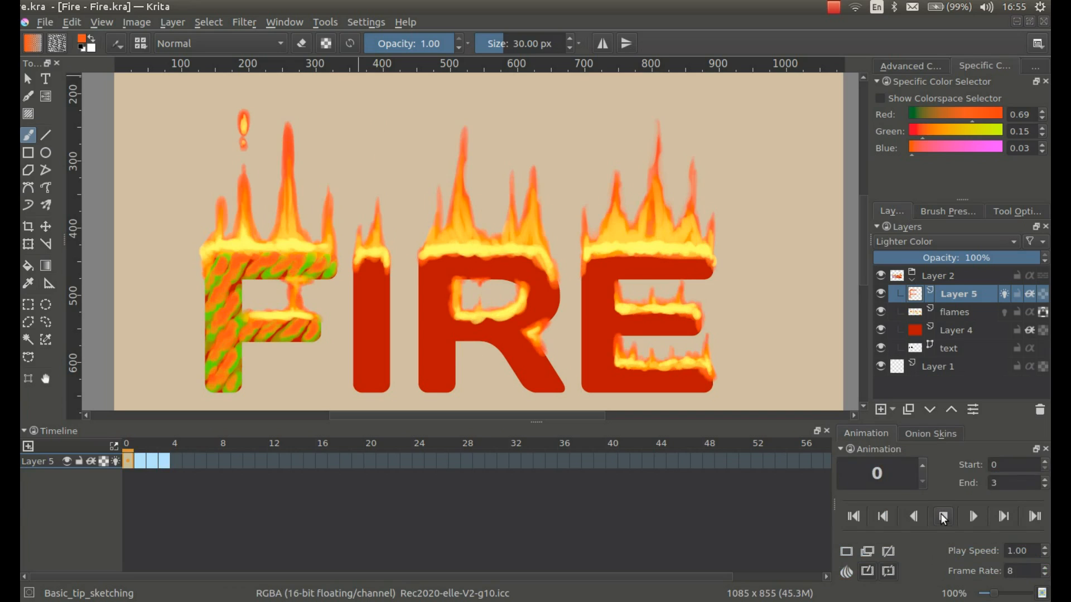
{"action": "left_click", "coordinate": [943, 516]}
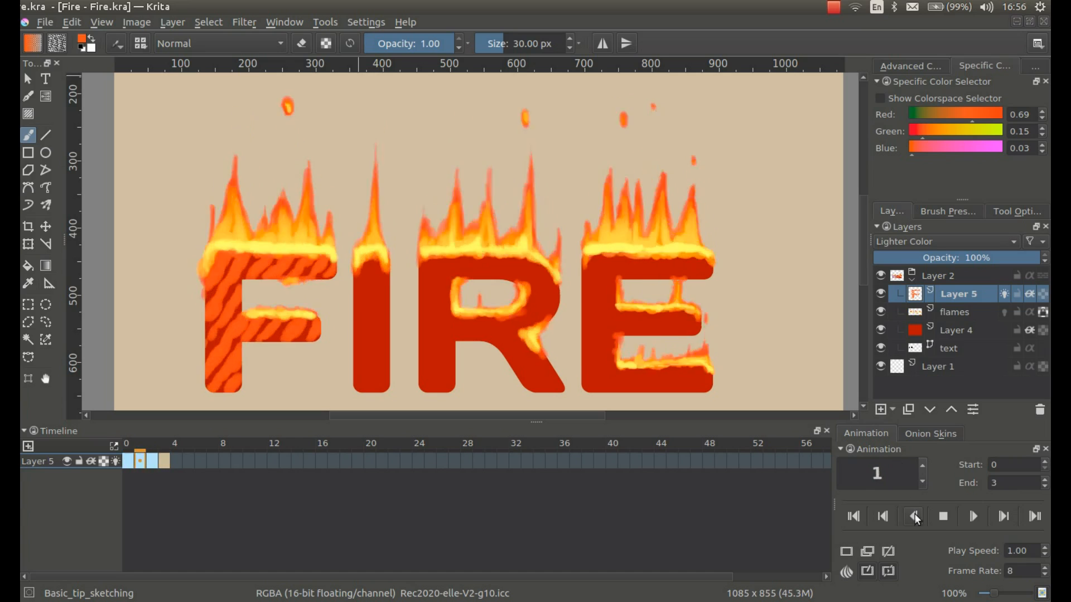
{"action": "left_click", "coordinate": [943, 517]}
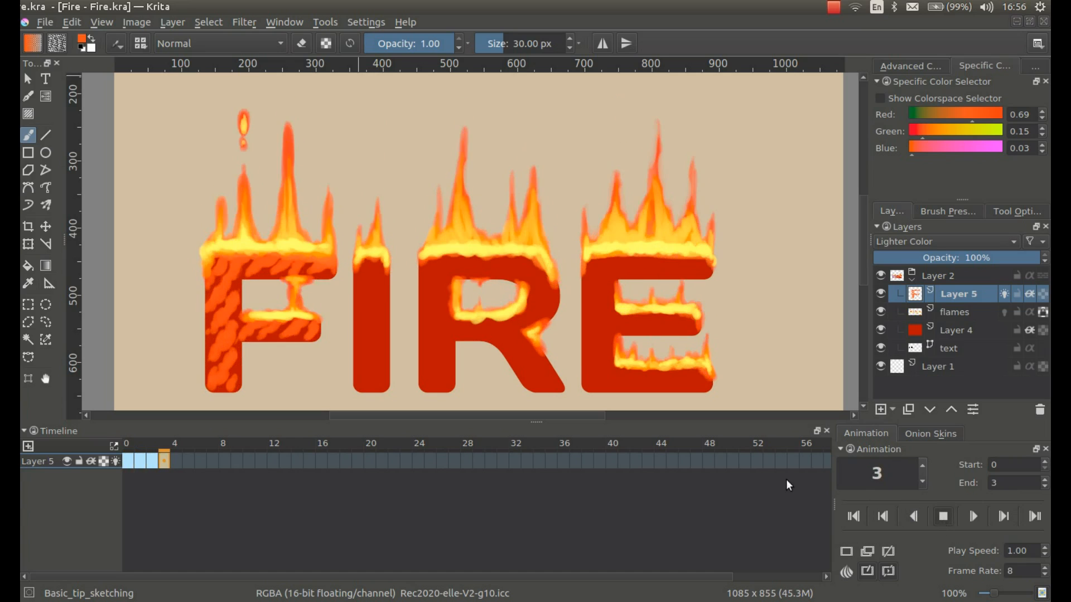
{"action": "left_click", "coordinate": [126, 462]}
{"action": "left_click", "coordinate": [142, 463]}
{"action": "left_click", "coordinate": [153, 462]}
{"action": "left_click", "coordinate": [164, 462]}
{"action": "left_click", "coordinate": [128, 464]}
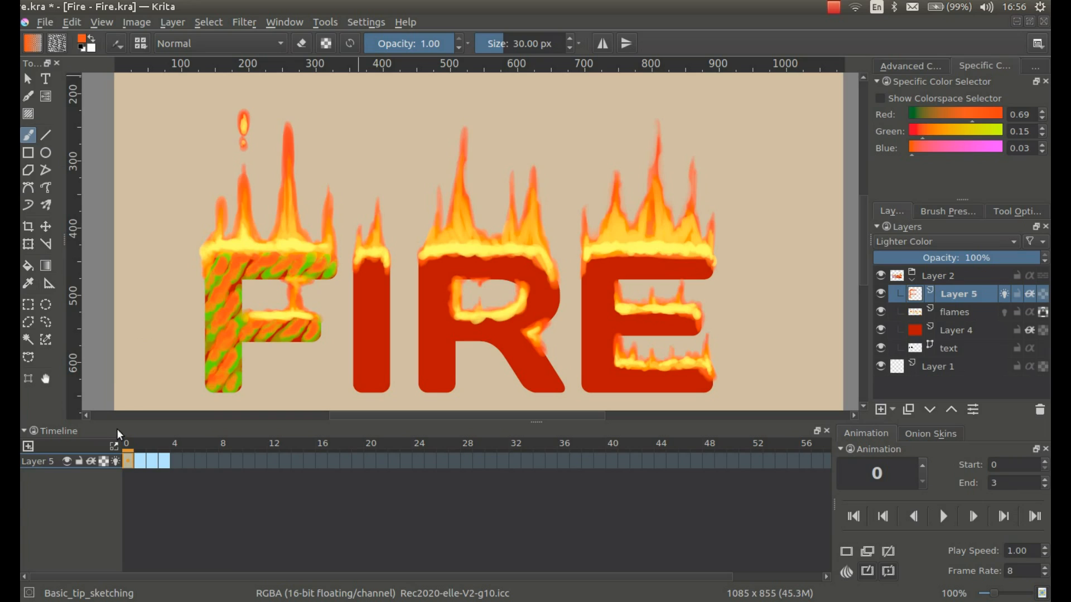
- Turn off onion skins for Layer 5 and keep both the flames layer and Layer 5 shown in the timeline
{"action": "left_click", "coordinate": [114, 461]}
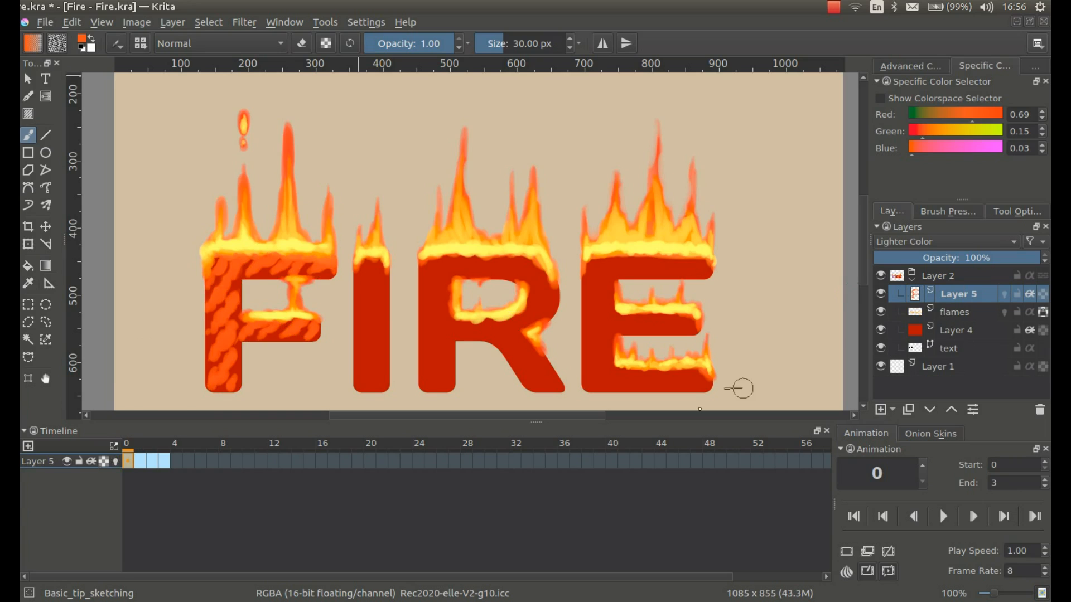
{"action": "right_click", "coordinate": [953, 309]}
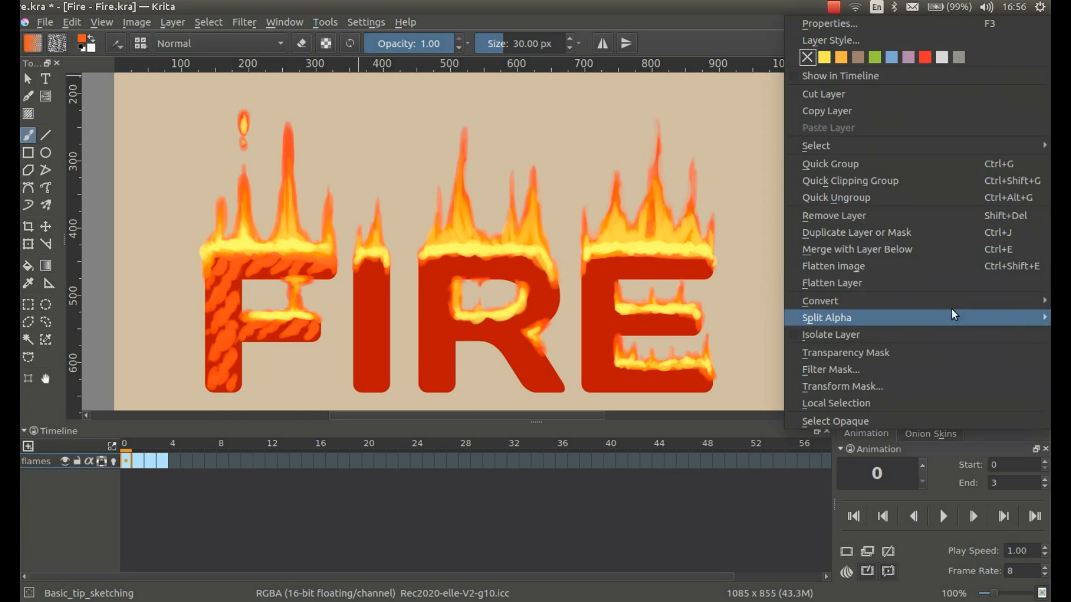
{"action": "left_click", "coordinate": [795, 76]}
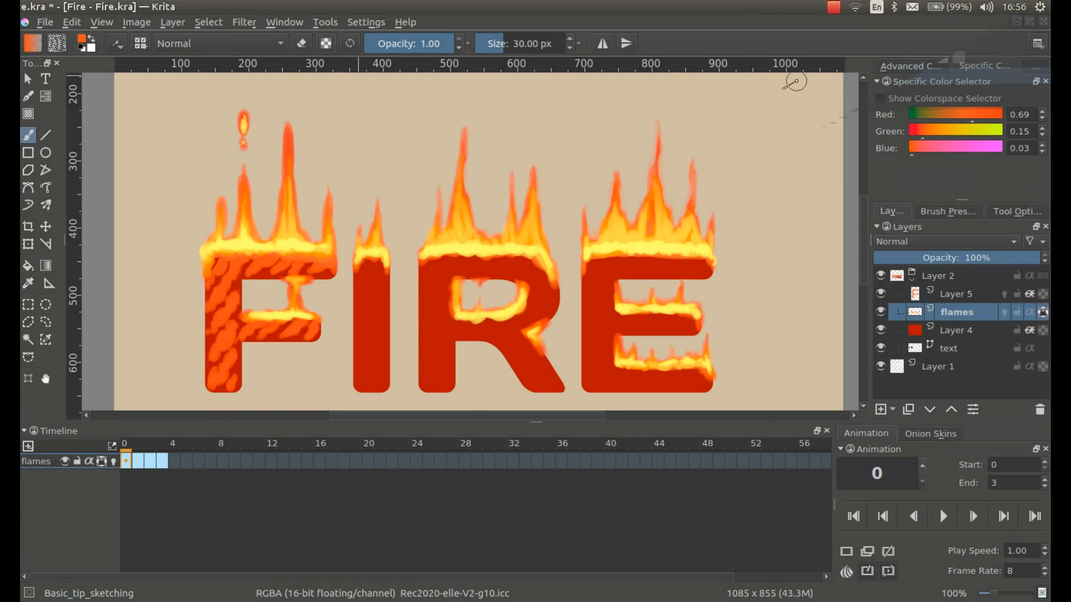
{"action": "right_click", "coordinate": [959, 310]}
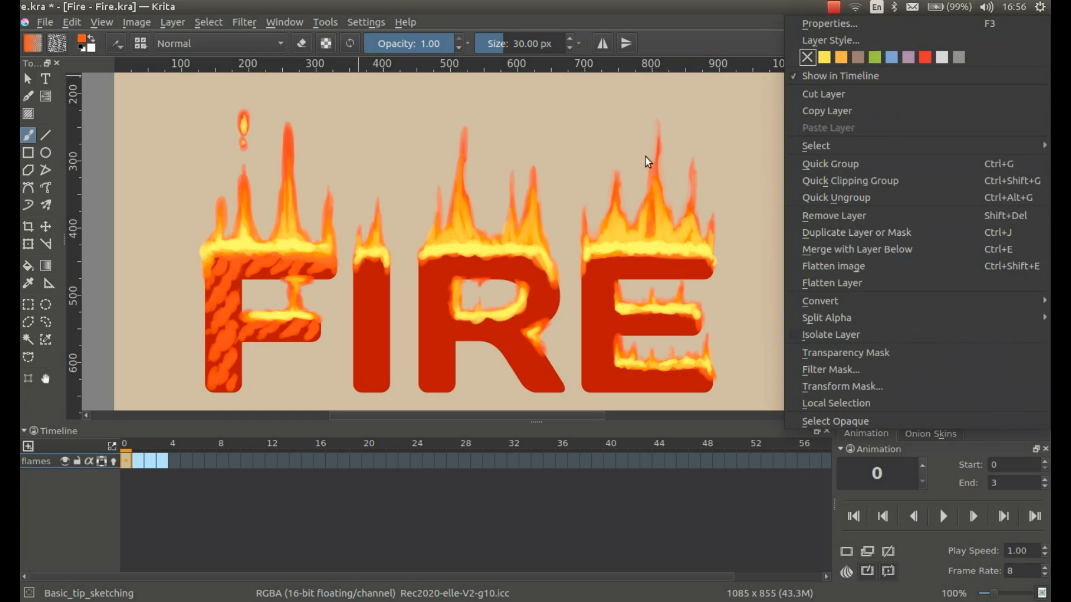
{"action": "left_click", "coordinate": [565, 129]}
{"action": "left_click", "coordinate": [962, 291]}
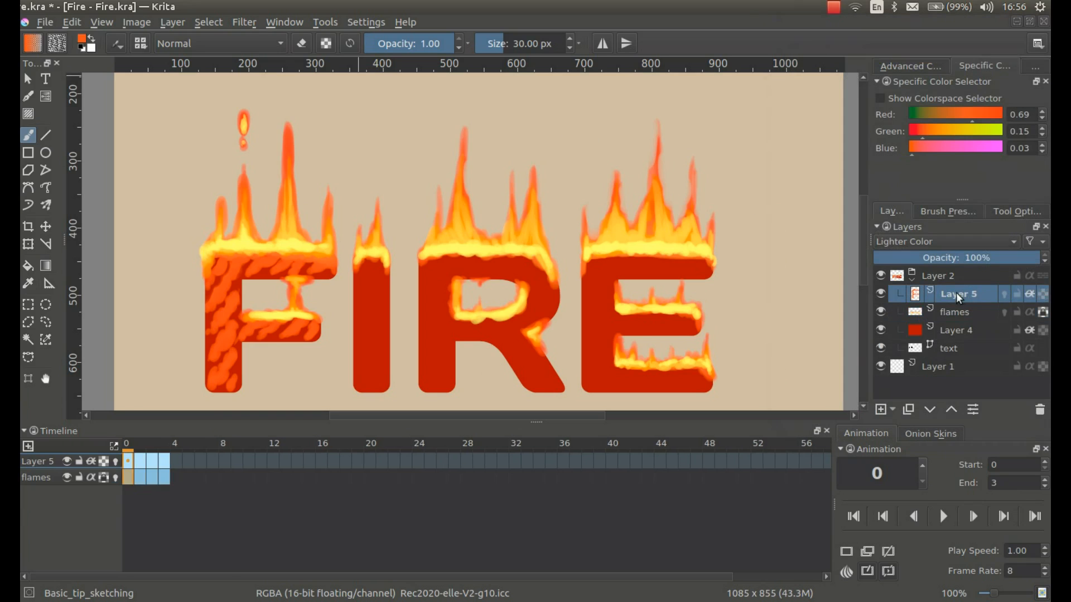
{"action": "right_click", "coordinate": [956, 292]}
{"action": "left_click", "coordinate": [826, 75]}
- Rename Layer 5 as wood-animation
{"action": "double_click", "coordinate": [971, 292]}
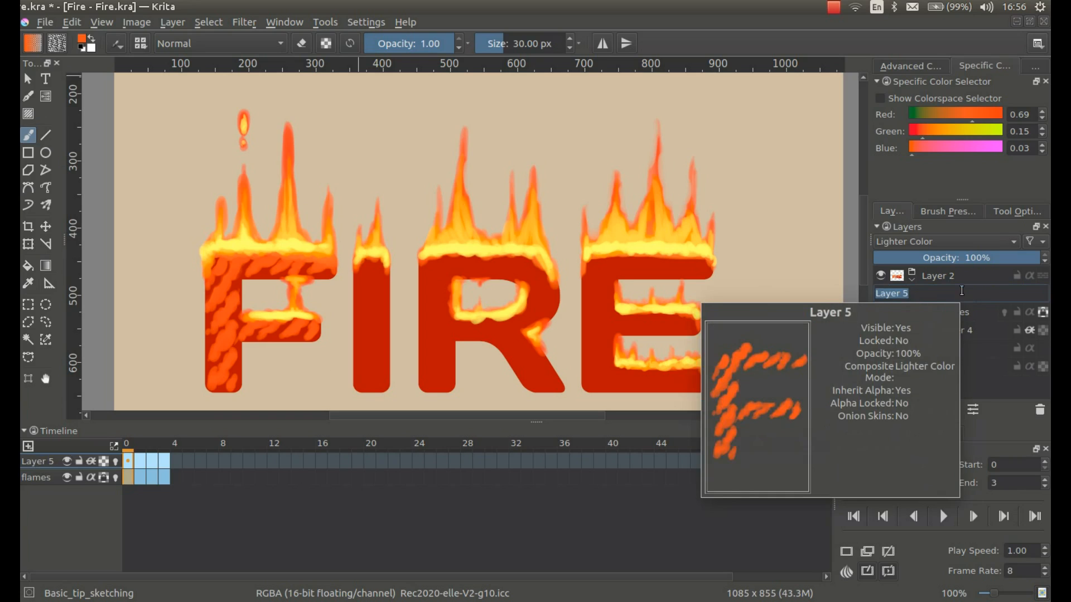
{"action": "key", "text": "BackSpace"}
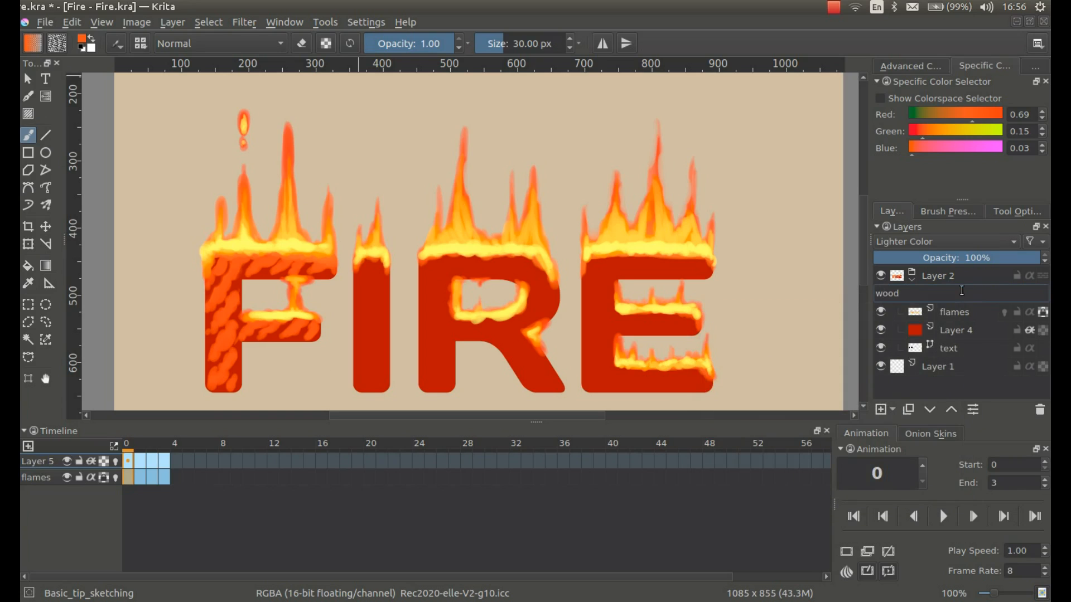
{"action": "type", "text": "wood-animation"}
{"action": "key", "text": "Return"}
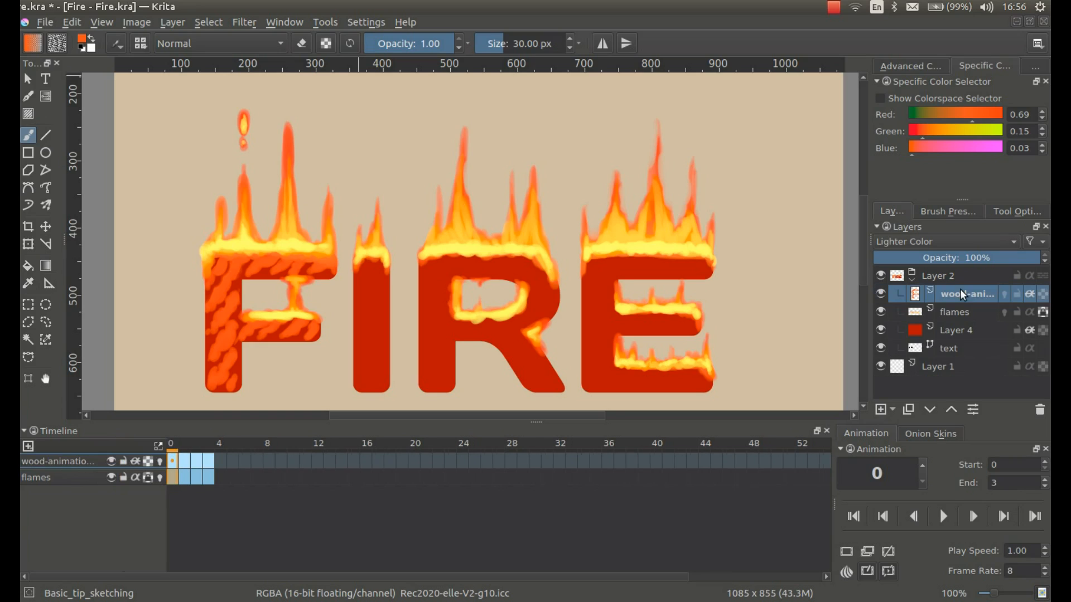
- Show Layer 4 in the timeline and paint a darker red (Red 0.18, Green 0.02, Blue 0.00) between the F's stripes on that layer
{"action": "left_click", "coordinate": [959, 330]}
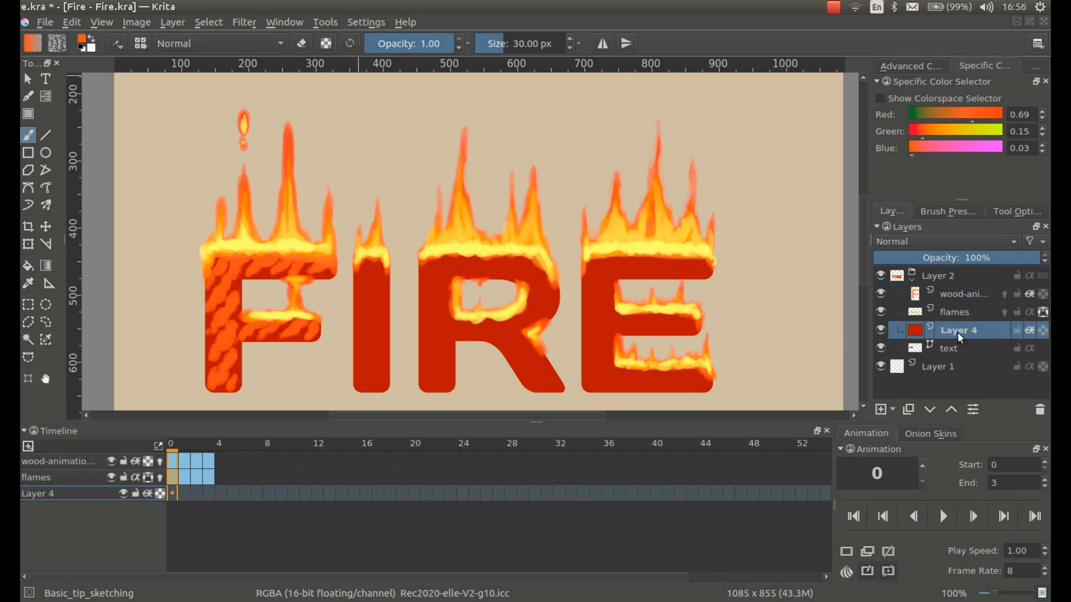
{"action": "left_click", "coordinate": [363, 316], "text": "ctrl"}
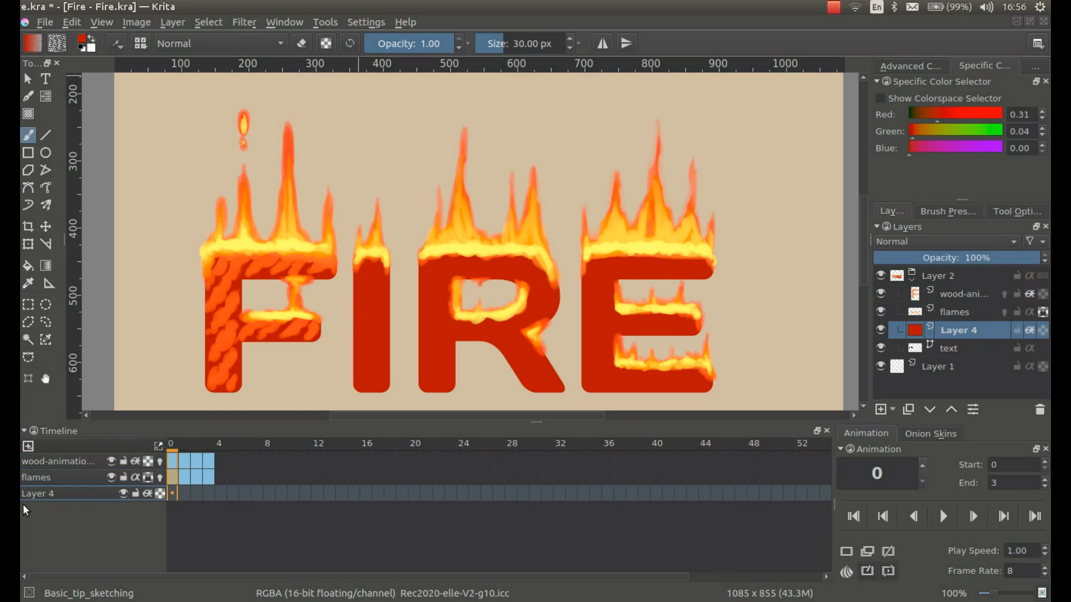
{"action": "right_click", "coordinate": [960, 322]}
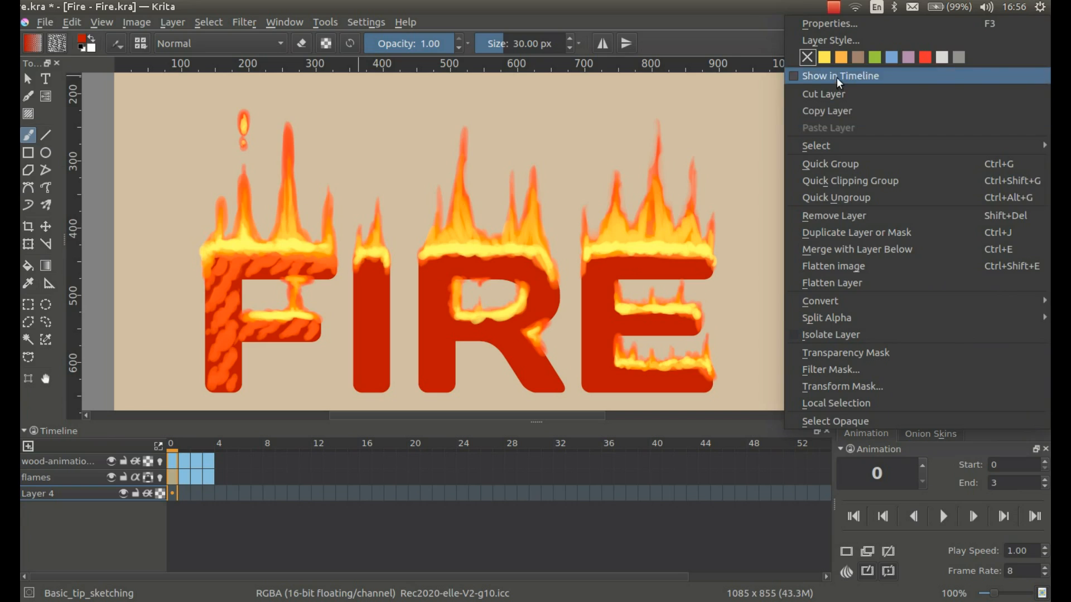
{"action": "left_click", "coordinate": [803, 75]}
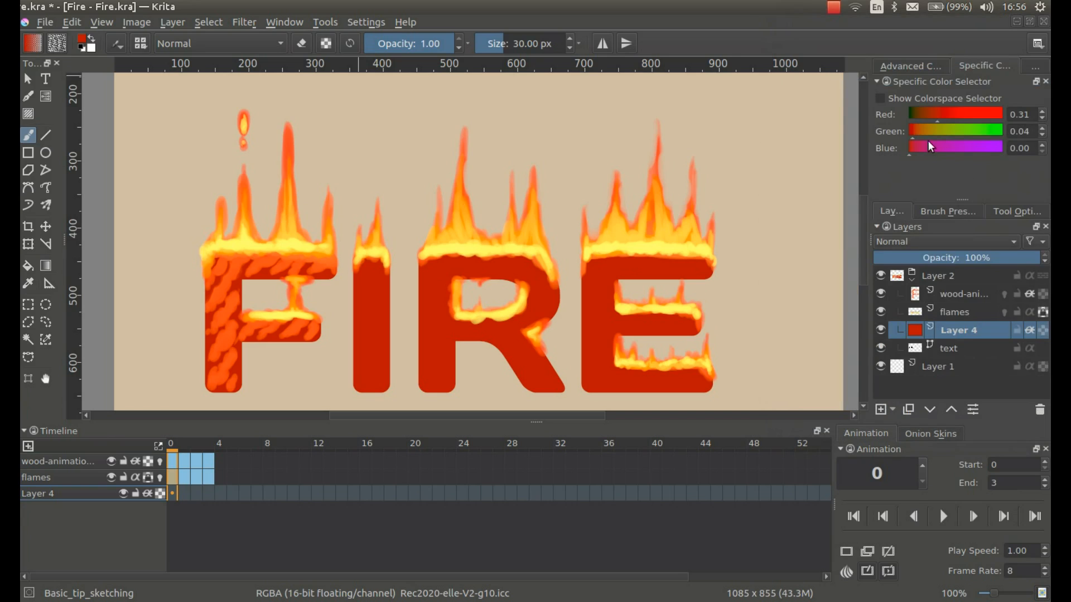
{"action": "left_click", "coordinate": [925, 115]}
{"action": "left_click", "coordinate": [911, 131]}
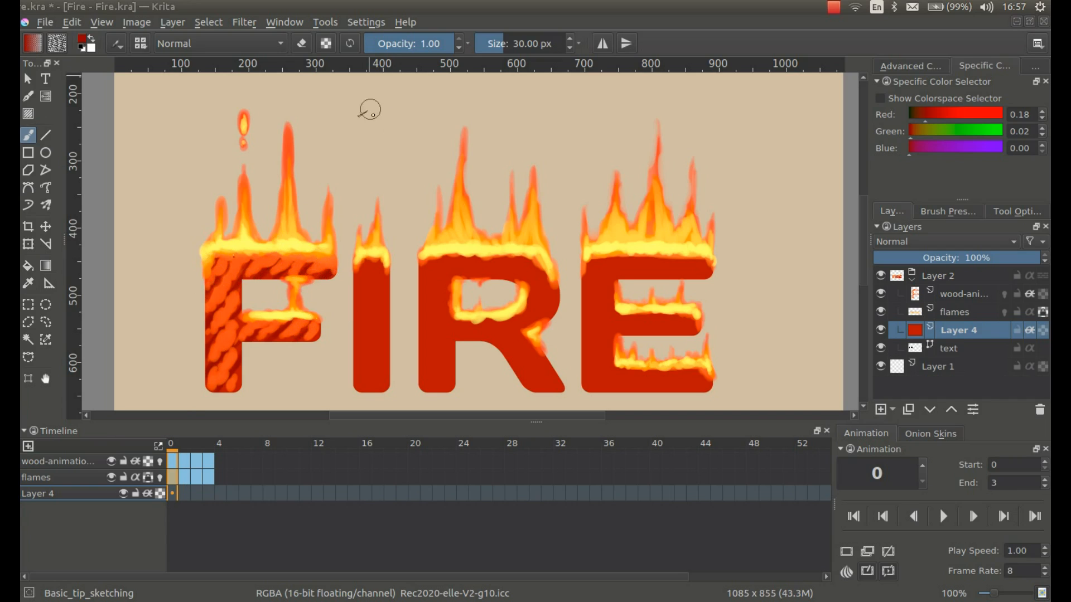
- Save the file and play back the animation, stopping on frame 2
{"action": "key", "text": "ctrl+s"}
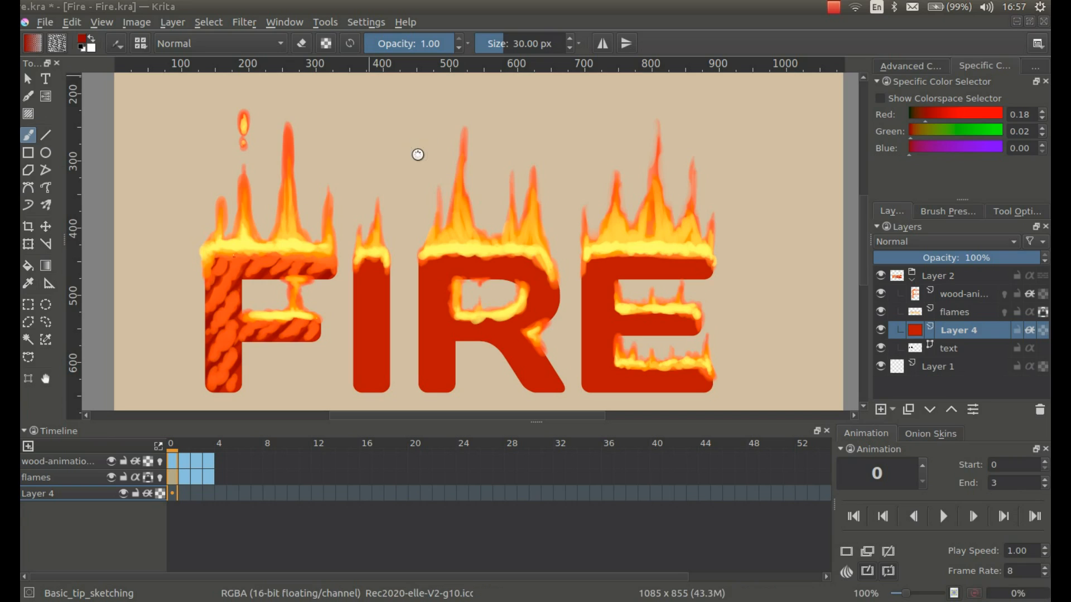
{"action": "left_click", "coordinate": [943, 516]}
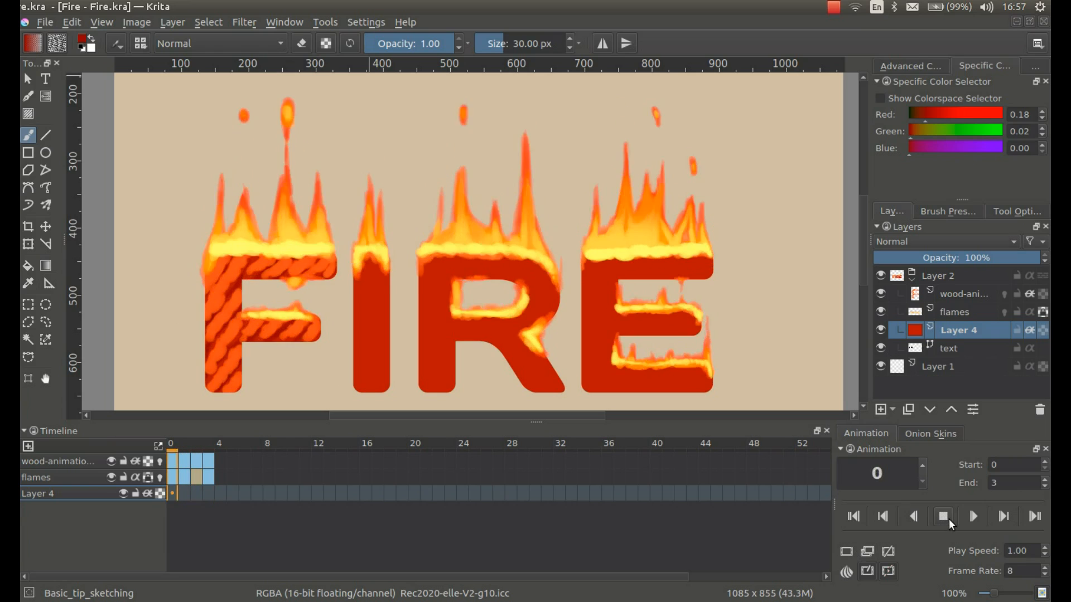
{"action": "left_click", "coordinate": [946, 520]}
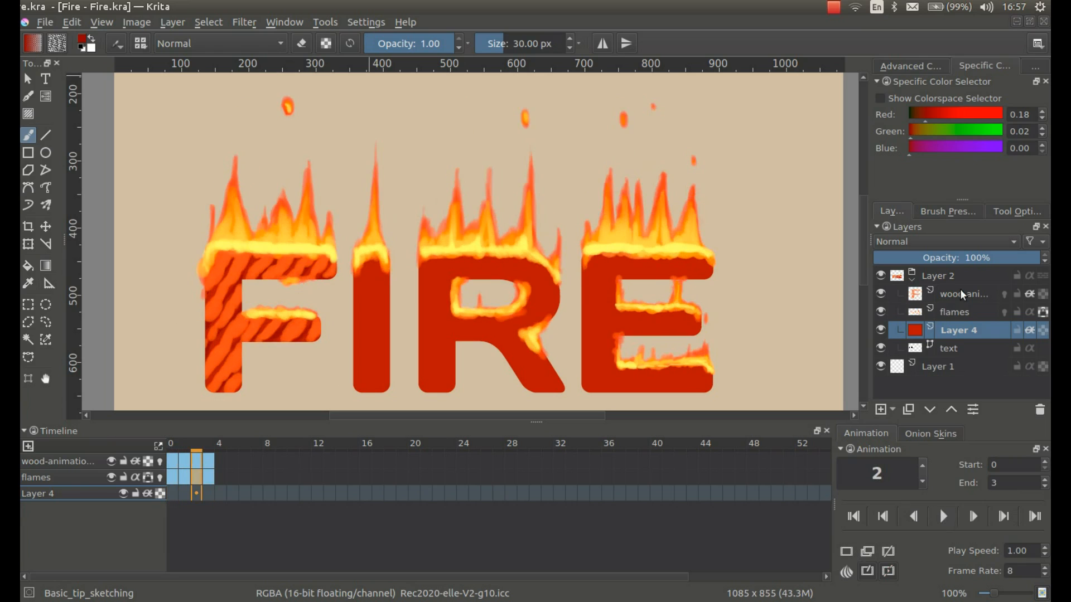
- On frame 2 of the wood-animation layer, paint yellow-orange highlights (Red 0.97, Green 0.53, Blue 0.10) along the F's slanted stripes
{"action": "left_click", "coordinate": [960, 293]}
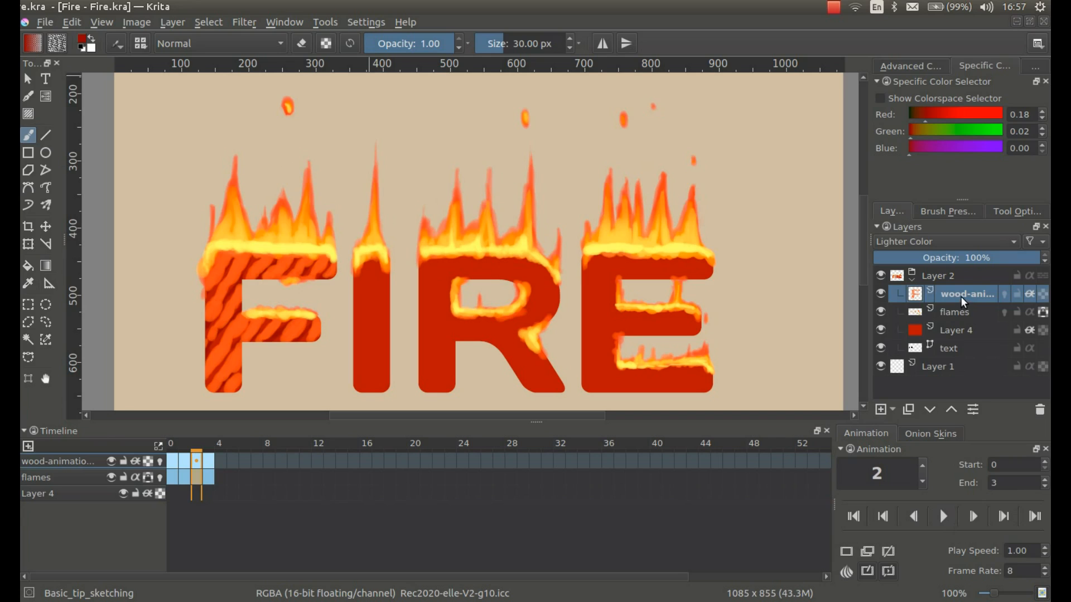
{"action": "right_click", "coordinate": [252, 214]}
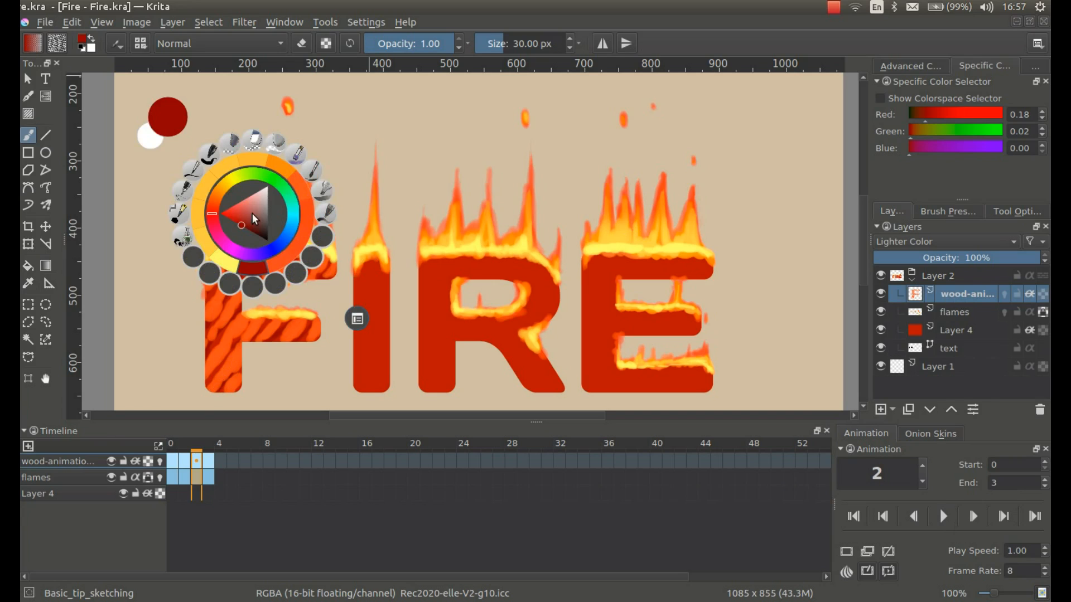
{"action": "left_click", "coordinate": [251, 158]}
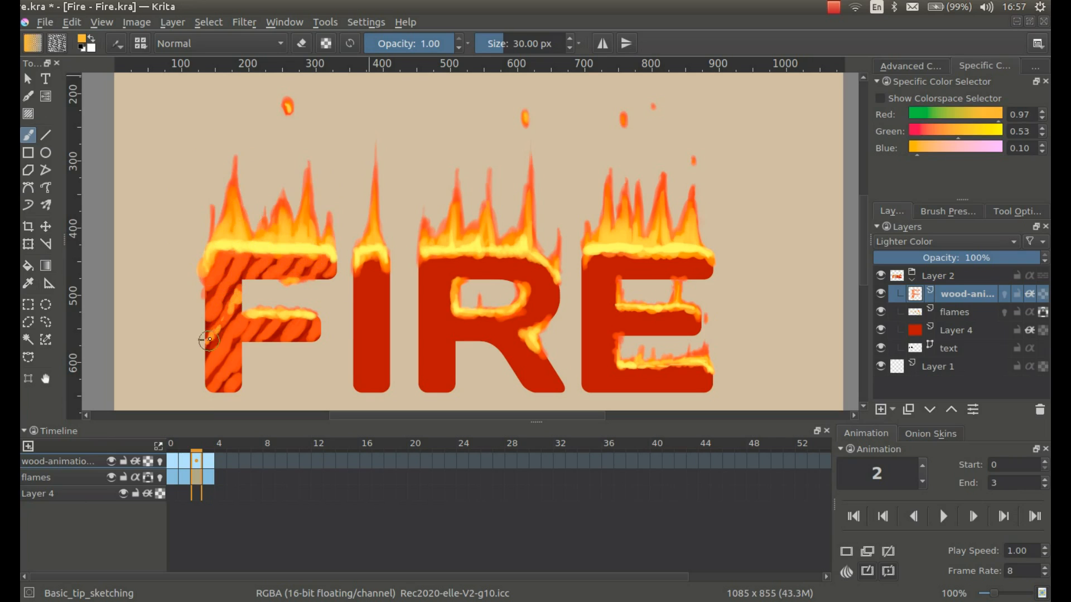
{"action": "left_click_drag", "start_coordinate": [241, 306], "coordinate": [232, 331]}
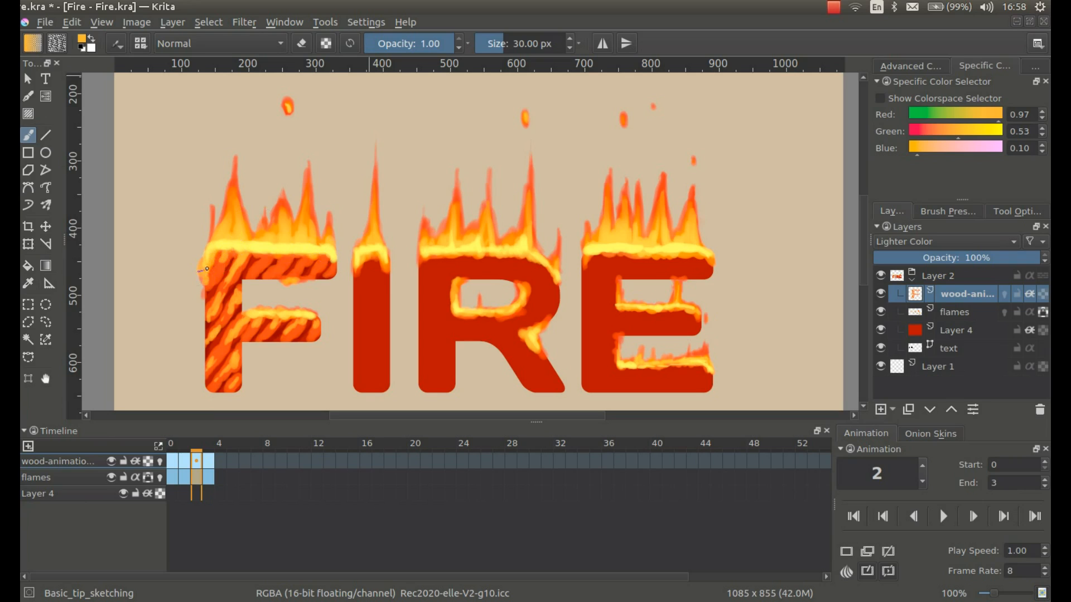
{"action": "left_click_drag", "start_coordinate": [208, 274], "coordinate": [211, 277]}
{"action": "mouse_move", "coordinate": [303, 195]}
{"action": "left_mouse_down"}
{"action": "mouse_move", "coordinate": [277, 221]}
{"action": "mouse_move", "coordinate": [237, 205]}
{"action": "mouse_move", "coordinate": [230, 183]}
{"action": "mouse_move", "coordinate": [228, 216]}
{"action": "left_mouse_up"}
{"action": "key", "text": "ctrl+z"}
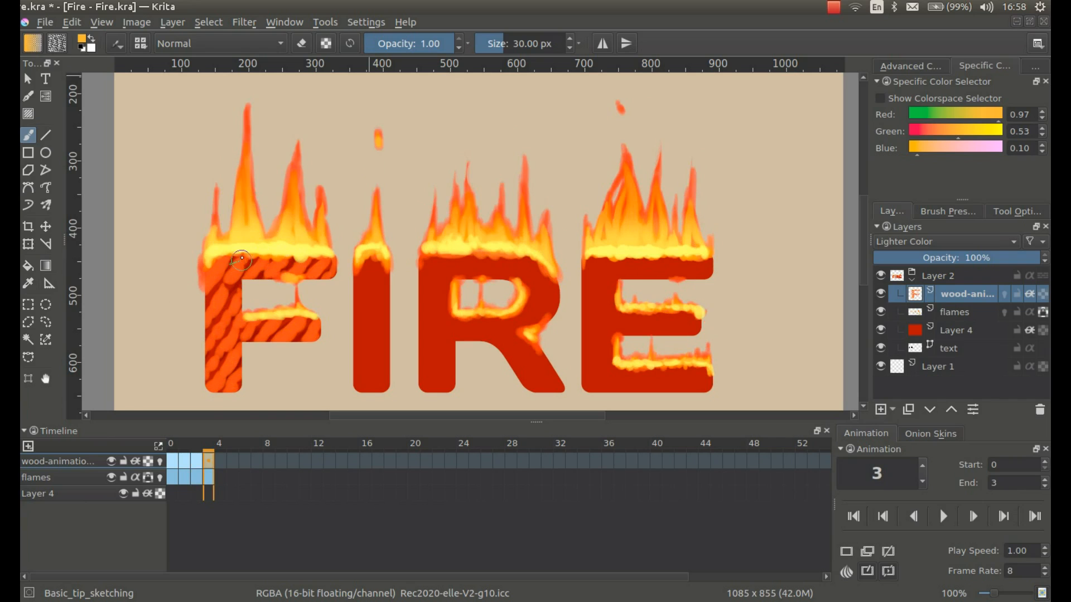
- Paint slanted yellow-orange highlights over the F's stem and arms on frame 3 of the wood-animation layer
{"action": "mouse_move", "coordinate": [229, 282]}
{"action": "left_mouse_down"}
{"action": "mouse_move", "coordinate": [242, 260]}
{"action": "mouse_move", "coordinate": [207, 323]}
{"action": "mouse_move", "coordinate": [241, 295]}
{"action": "mouse_move", "coordinate": [222, 318]}
{"action": "left_mouse_up"}
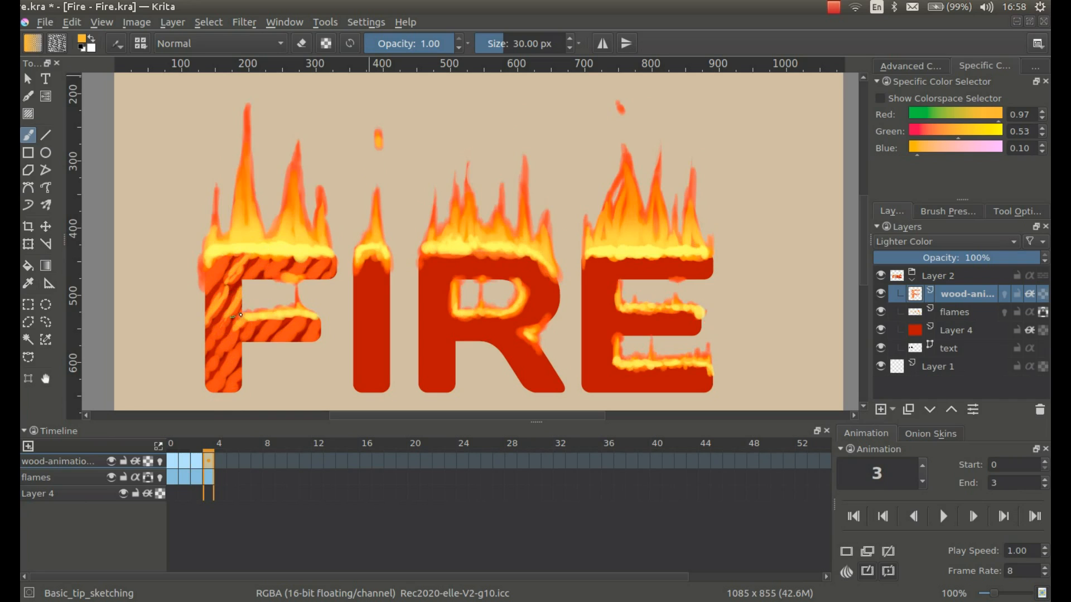
{"action": "mouse_move", "coordinate": [230, 333]}
{"action": "left_mouse_down"}
{"action": "mouse_move", "coordinate": [208, 368]}
{"action": "mouse_move", "coordinate": [235, 365]}
{"action": "mouse_move", "coordinate": [241, 349]}
{"action": "mouse_move", "coordinate": [217, 380]}
{"action": "left_mouse_up"}
{"action": "left_click_drag", "start_coordinate": [227, 250], "coordinate": [204, 295]}
{"action": "mouse_move", "coordinate": [260, 256]}
{"action": "left_mouse_down"}
{"action": "mouse_move", "coordinate": [248, 274]}
{"action": "mouse_move", "coordinate": [271, 257]}
{"action": "mouse_move", "coordinate": [259, 275]}
{"action": "mouse_move", "coordinate": [286, 261]}
{"action": "mouse_move", "coordinate": [266, 275]}
{"action": "left_mouse_up"}
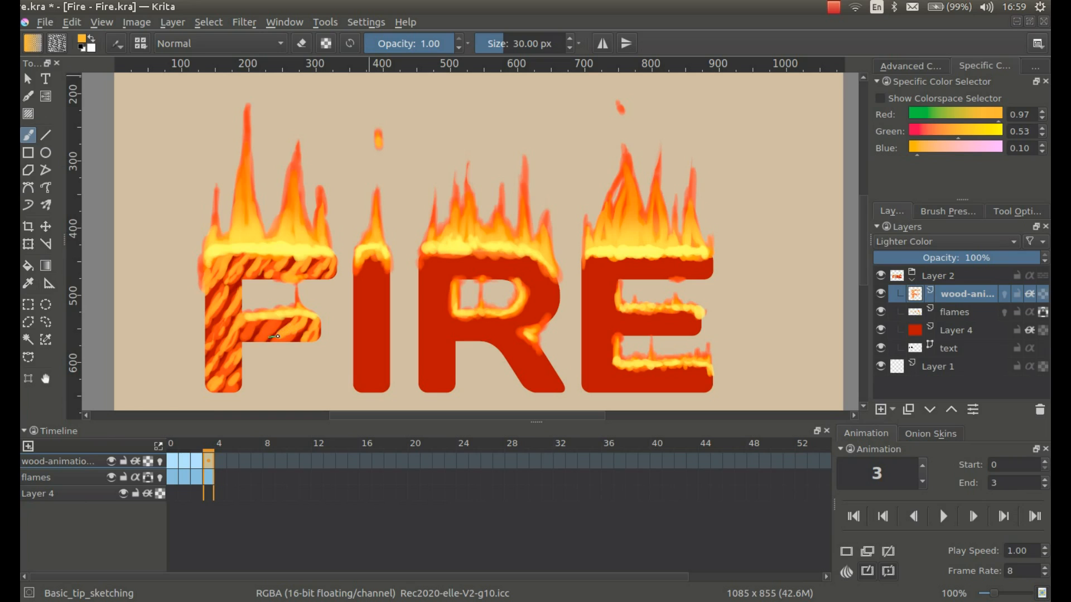
- Paint yellow-orange highlights over the F on frame 0 of the wood-animation layer and compare them with frame 2
{"action": "left_click", "coordinate": [169, 465]}
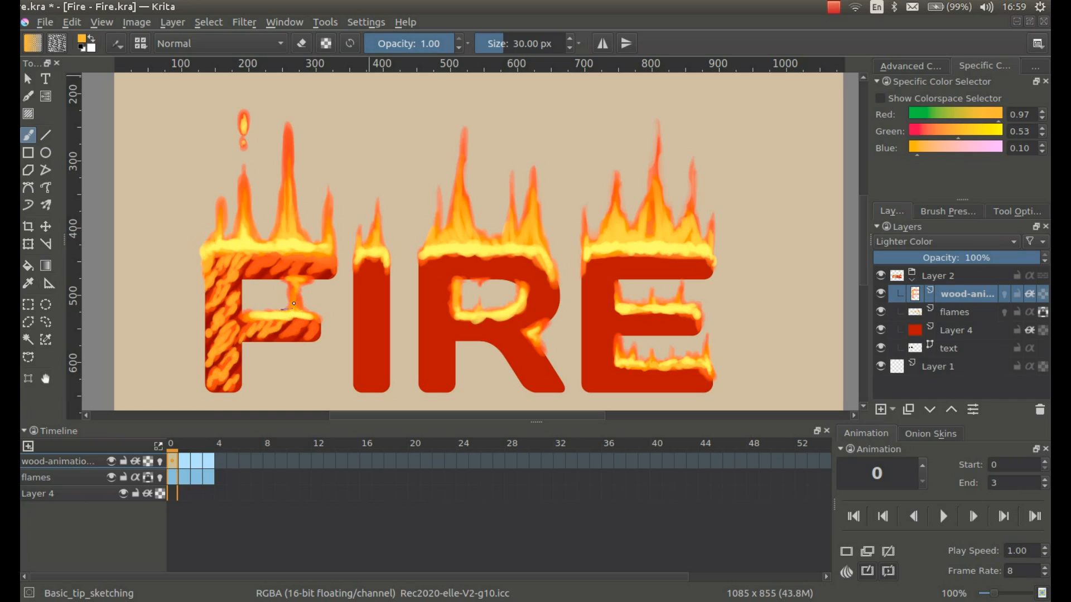
{"action": "mouse_move", "coordinate": [304, 277]}
{"action": "left_mouse_down"}
{"action": "mouse_move", "coordinate": [335, 262]}
{"action": "mouse_move", "coordinate": [289, 265]}
{"action": "mouse_move", "coordinate": [305, 257]}
{"action": "mouse_move", "coordinate": [291, 275]}
{"action": "mouse_move", "coordinate": [291, 254]}
{"action": "mouse_move", "coordinate": [275, 270]}
{"action": "left_mouse_up"}
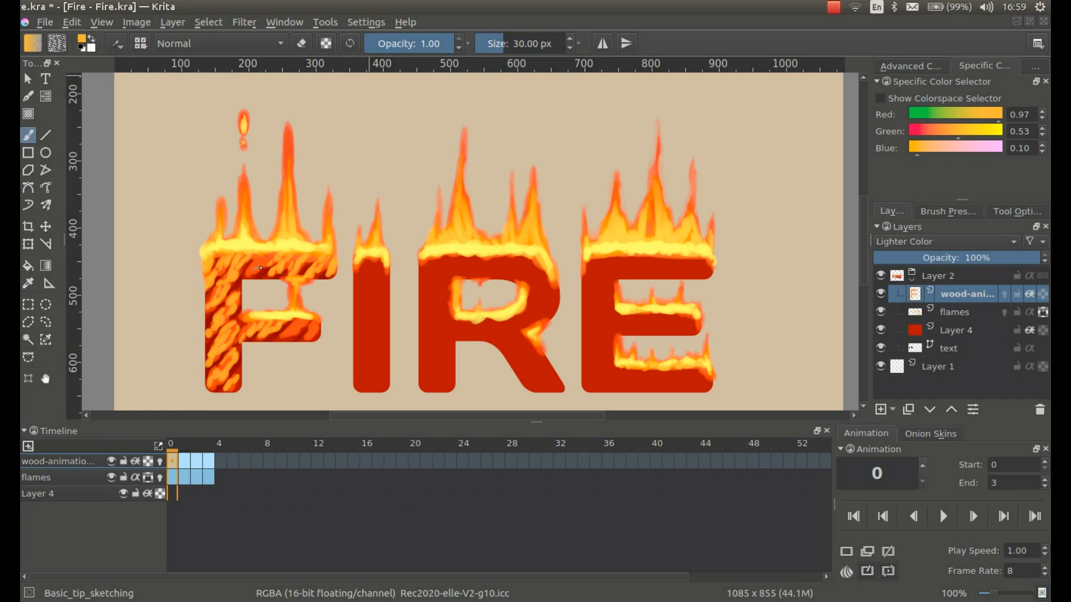
{"action": "left_click", "coordinate": [196, 463]}
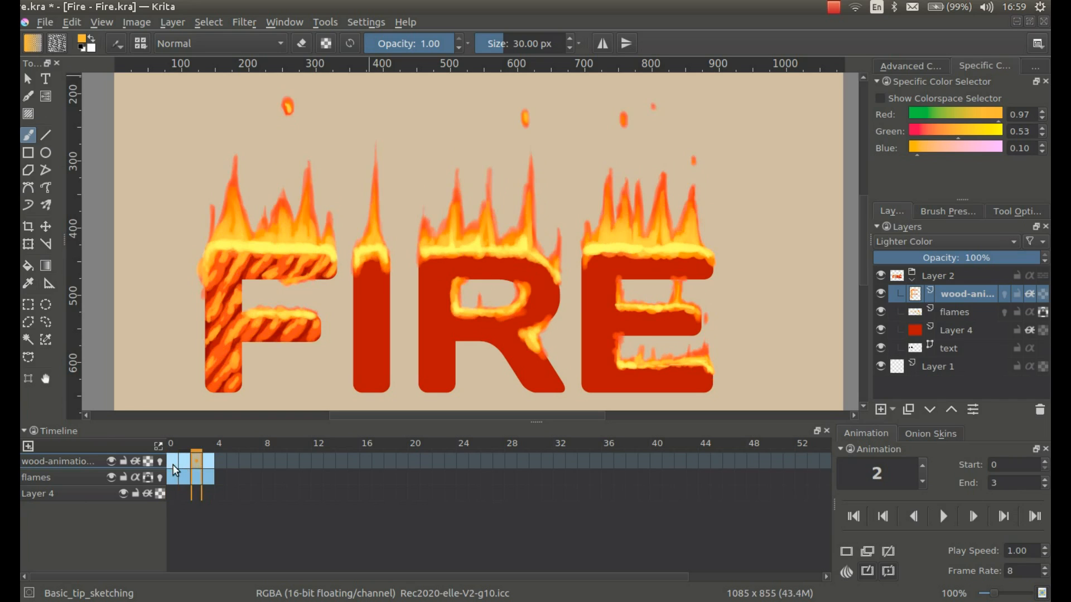
{"action": "left_click", "coordinate": [168, 463]}
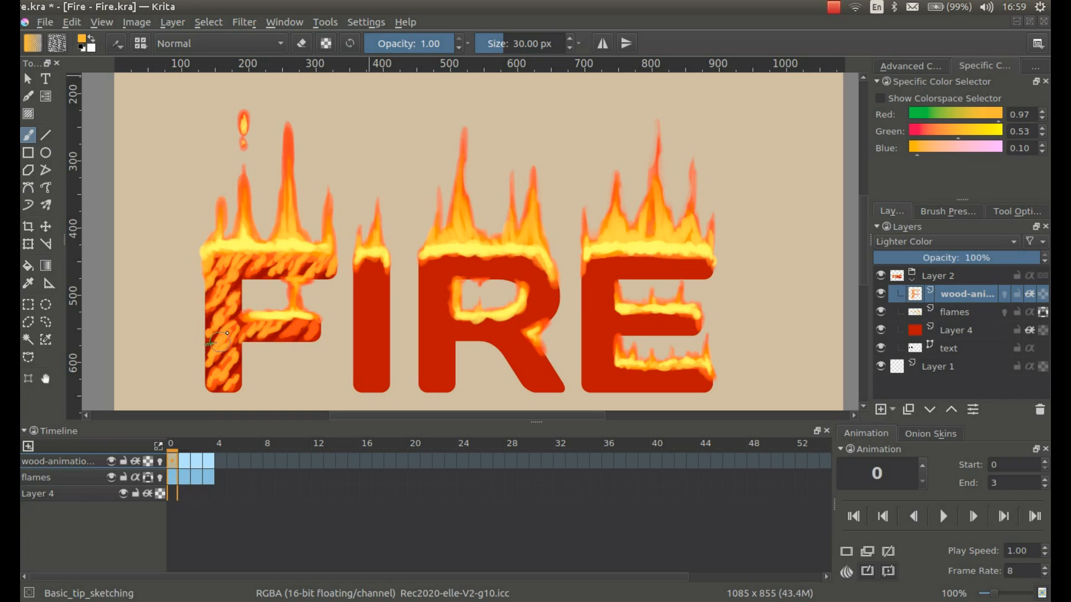
- Thin out the highlights on the F's stem in frame 0 with the stripes' orange and switch back to yellow-orange (1.00, 0.60, 0.11)
{"action": "left_click", "coordinate": [287, 330], "text": "ctrl"}
{"action": "mouse_move", "coordinate": [222, 340]}
{"action": "left_mouse_down"}
{"action": "mouse_move", "coordinate": [225, 288]}
{"action": "mouse_move", "coordinate": [215, 298]}
{"action": "mouse_move", "coordinate": [232, 279]}
{"action": "mouse_move", "coordinate": [217, 265]}
{"action": "mouse_move", "coordinate": [238, 255]}
{"action": "left_mouse_up"}
{"action": "left_click_drag", "start_coordinate": [220, 361], "coordinate": [222, 374]}
{"action": "right_click", "coordinate": [277, 312]}
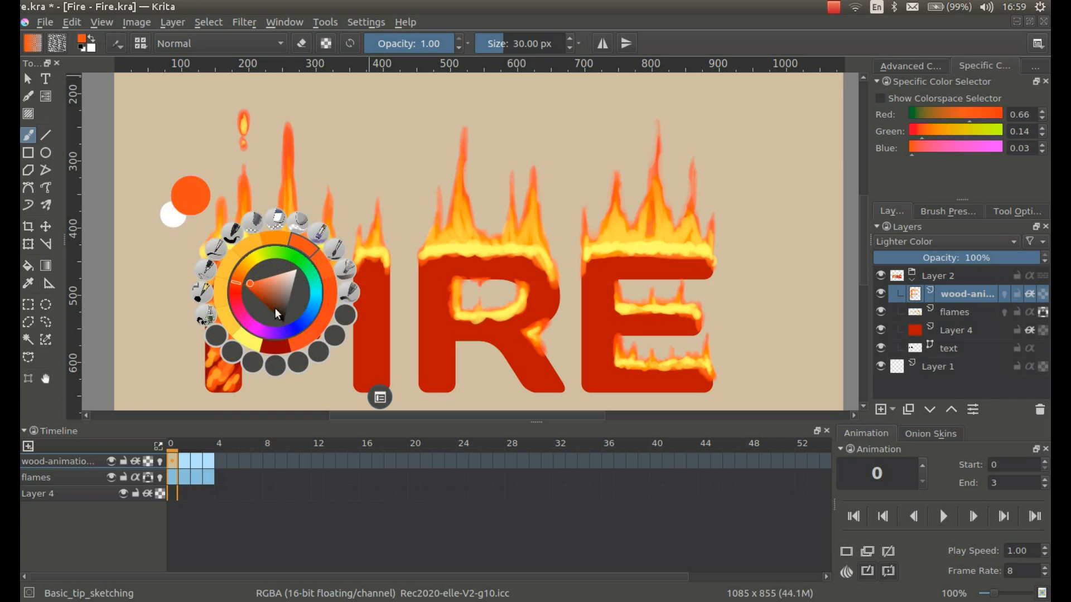
{"action": "left_click", "coordinate": [229, 263]}
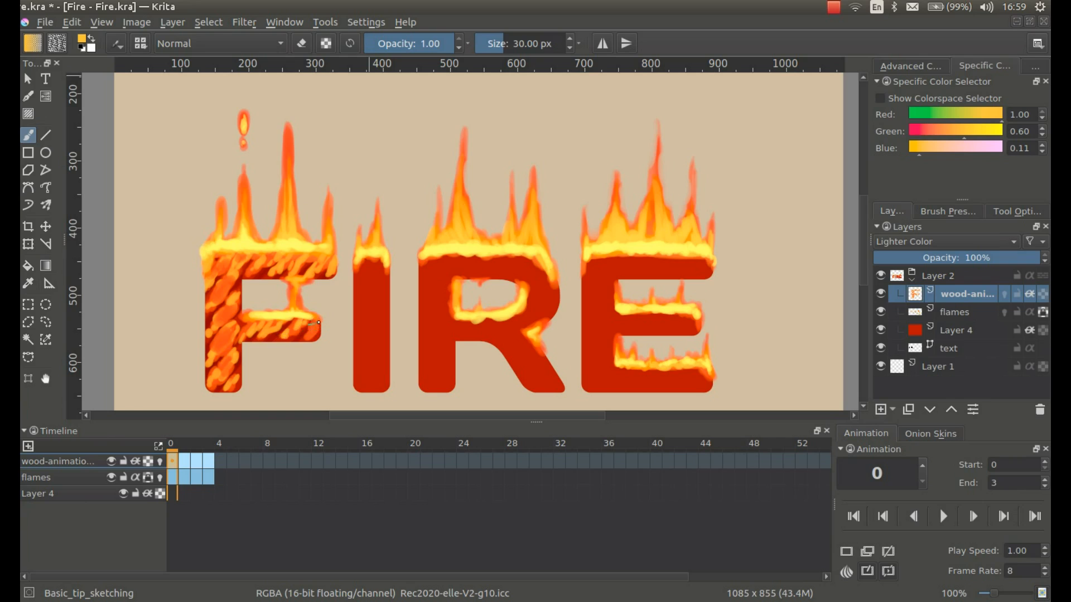
- Paint slanted yellow-orange highlights over the F's stem and arms on frame 1 of the wood-animation layer and save the file
{"action": "left_click", "coordinate": [192, 451]}
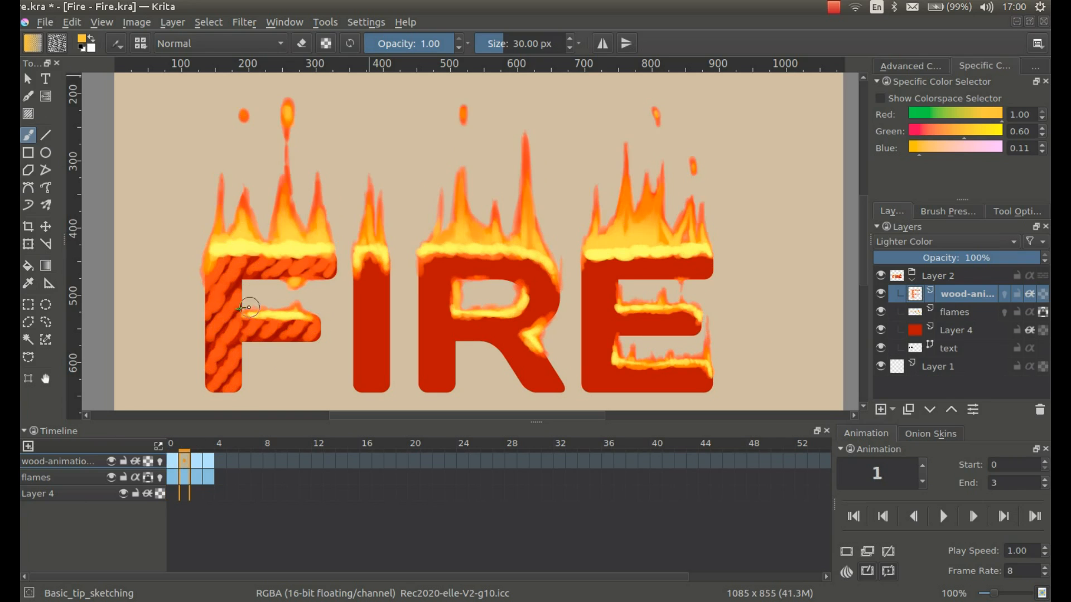
{"action": "mouse_move", "coordinate": [249, 324]}
{"action": "left_mouse_down"}
{"action": "mouse_move", "coordinate": [223, 343]}
{"action": "mouse_move", "coordinate": [229, 331]}
{"action": "mouse_move", "coordinate": [207, 368]}
{"action": "mouse_move", "coordinate": [232, 352]}
{"action": "mouse_move", "coordinate": [230, 372]}
{"action": "mouse_move", "coordinate": [213, 385]}
{"action": "mouse_move", "coordinate": [231, 384]}
{"action": "mouse_move", "coordinate": [275, 331]}
{"action": "mouse_move", "coordinate": [262, 347]}
{"action": "left_mouse_up"}
{"action": "mouse_move", "coordinate": [306, 274]}
{"action": "left_mouse_down"}
{"action": "mouse_move", "coordinate": [280, 270]}
{"action": "mouse_move", "coordinate": [288, 262]}
{"action": "mouse_move", "coordinate": [265, 278]}
{"action": "mouse_move", "coordinate": [269, 255]}
{"action": "mouse_move", "coordinate": [249, 271]}
{"action": "mouse_move", "coordinate": [264, 256]}
{"action": "mouse_move", "coordinate": [223, 274]}
{"action": "mouse_move", "coordinate": [241, 255]}
{"action": "mouse_move", "coordinate": [225, 311]}
{"action": "left_mouse_up"}
{"action": "mouse_move", "coordinate": [220, 319]}
{"action": "left_mouse_down"}
{"action": "mouse_move", "coordinate": [207, 334]}
{"action": "mouse_move", "coordinate": [219, 330]}
{"action": "left_mouse_up"}
{"action": "mouse_move", "coordinate": [296, 326]}
{"action": "left_mouse_down"}
{"action": "mouse_move", "coordinate": [280, 336]}
{"action": "mouse_move", "coordinate": [301, 340]}
{"action": "left_mouse_up"}
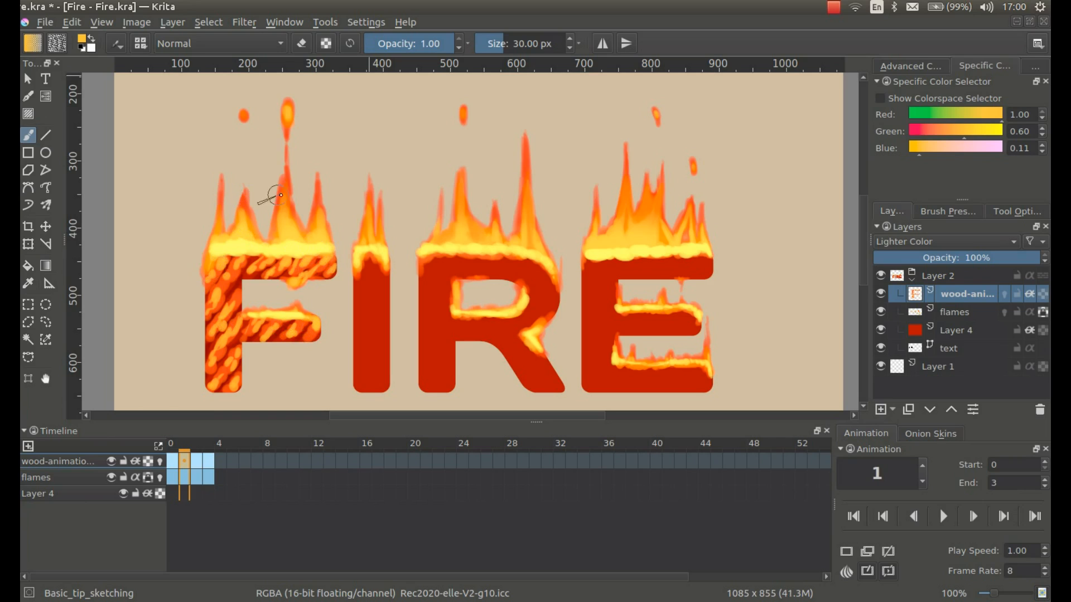
{"action": "key", "text": "ctrl+s"}
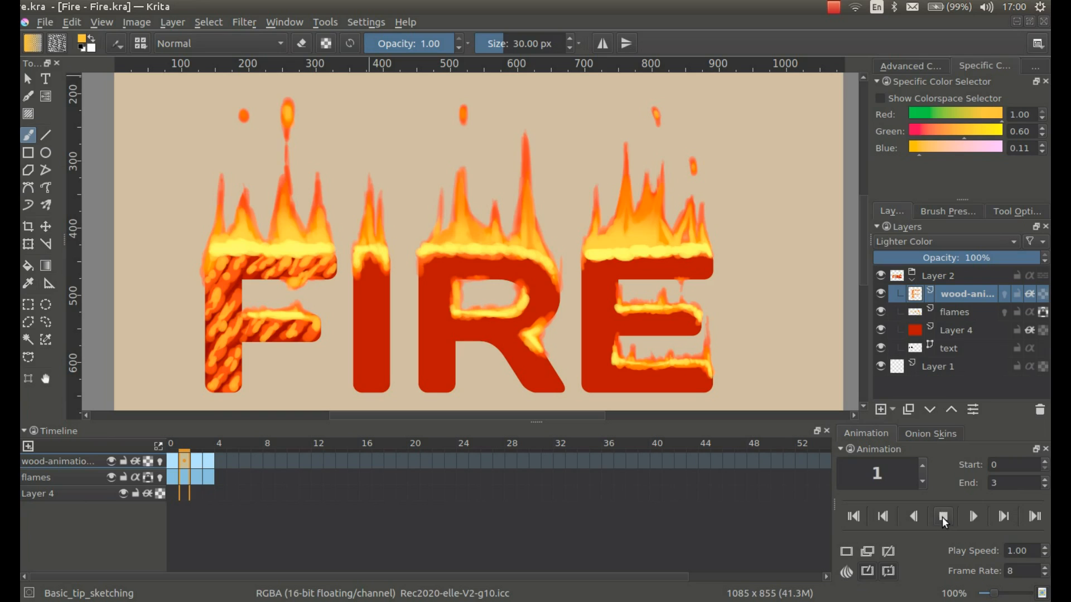
- Play back the animation of all frames and view the whole lettering at 50% zoom
{"action": "left_click", "coordinate": [943, 518]}
{"action": "left_click", "coordinate": [943, 518]}
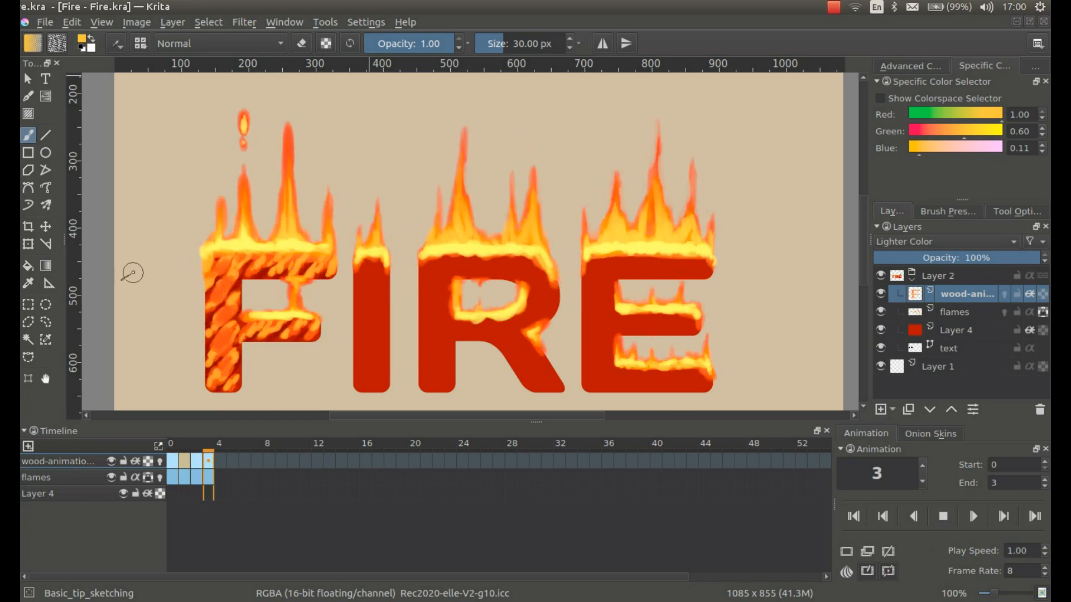
{"action": "key", "text": "ctrl+minus"}
{"action": "key", "text": "ctrl+minus"}
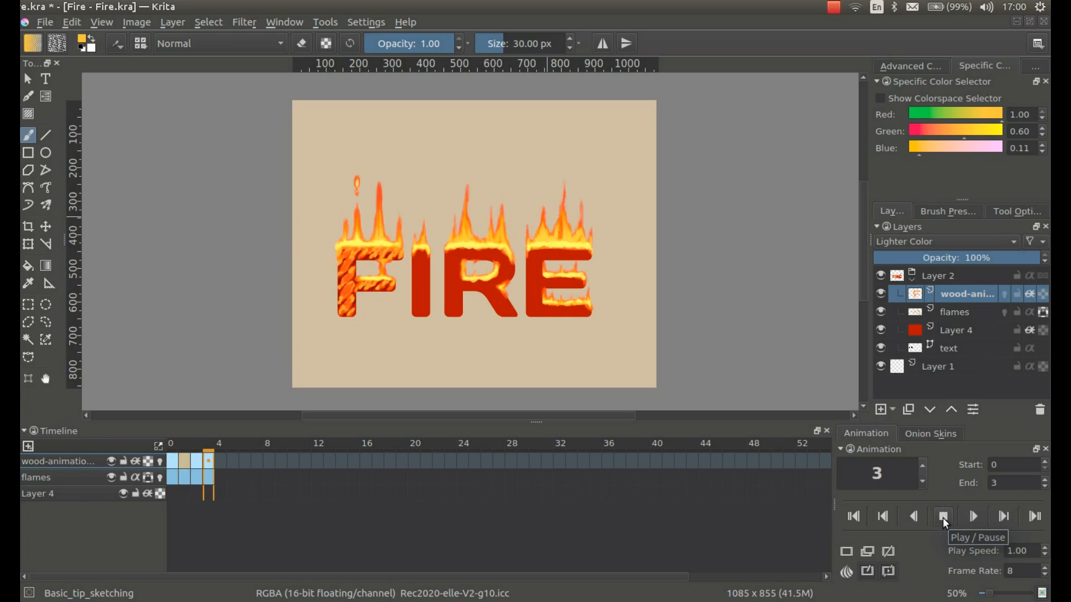
{"action": "key", "text": "space"}
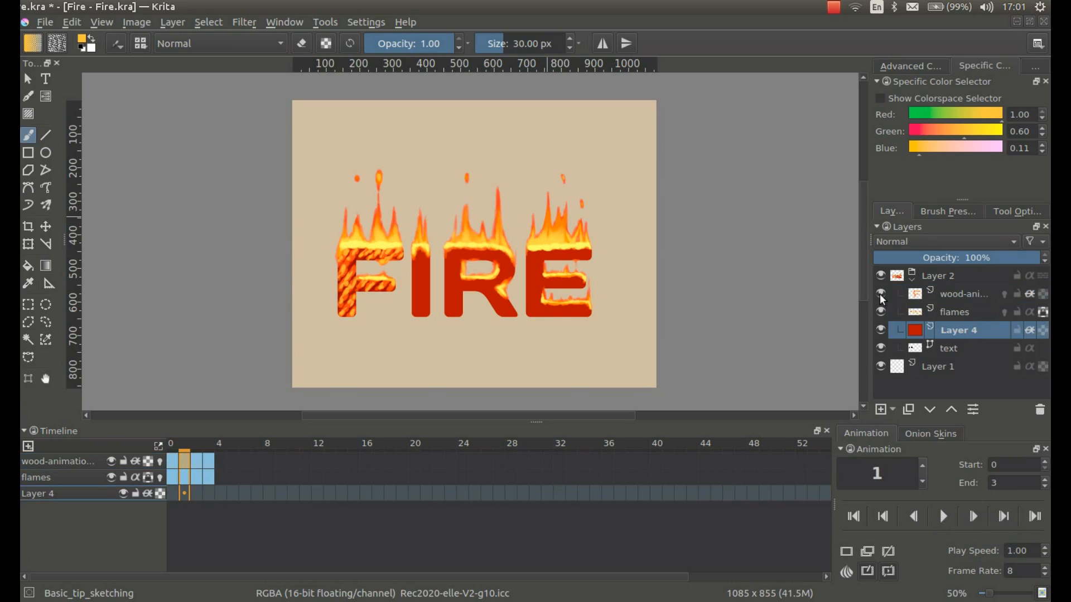
- Hide the wood-animation layer and paint dark red wood-grain lines (Red 0.18, Green 0.02, Blue 0.00) over the I on Layer 4
{"action": "left_click", "coordinate": [881, 294]}
{"action": "scroll", "coordinate": [379, 242], "scroll_direction": "up", "scroll_amount": 3}
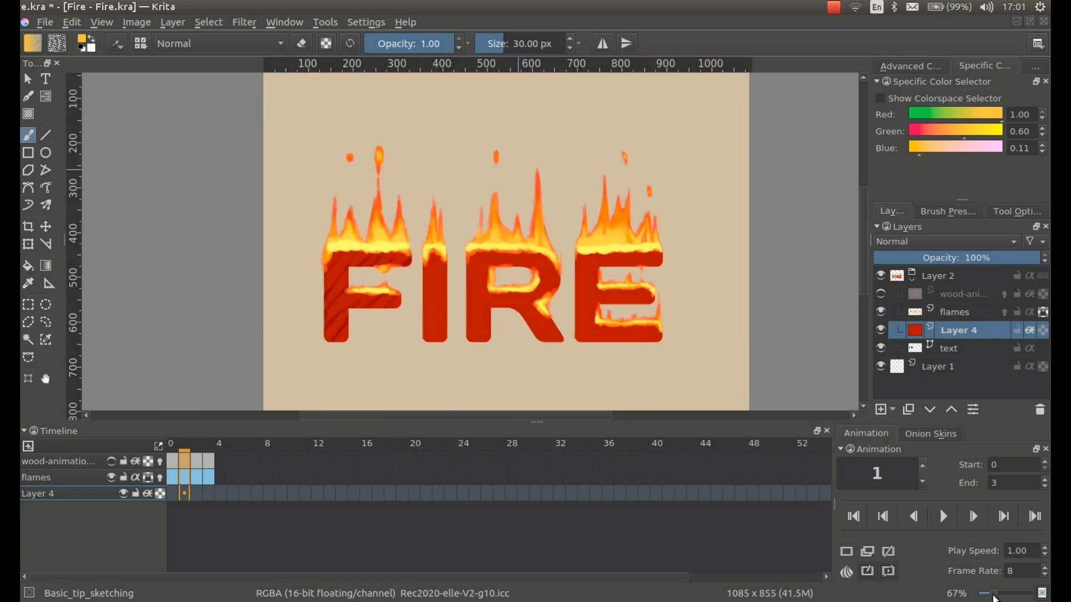
{"action": "right_click", "coordinate": [351, 279]}
{"action": "left_click", "coordinate": [385, 245]}
{"action": "left_click_drag", "start_coordinate": [438, 217], "coordinate": [399, 307]}
{"action": "left_click_drag", "start_coordinate": [442, 226], "coordinate": [411, 324]}
{"action": "left_click_drag", "start_coordinate": [431, 283], "coordinate": [402, 365]}
{"action": "left_click_drag", "start_coordinate": [439, 317], "coordinate": [413, 384]}
{"action": "left_click_drag", "start_coordinate": [419, 204], "coordinate": [409, 228]}
- Paint curved dark red wood-grain lines over the R's leg, bowl and stem on Layer 4
{"action": "mouse_move", "coordinate": [535, 275]}
{"action": "left_mouse_down"}
{"action": "mouse_move", "coordinate": [397, 249]}
{"action": "mouse_move", "coordinate": [395, 298]}
{"action": "left_mouse_up"}
{"action": "left_click_drag", "start_coordinate": [410, 265], "coordinate": [549, 358]}
{"action": "mouse_move", "coordinate": [438, 263]}
{"action": "left_mouse_down"}
{"action": "mouse_move", "coordinate": [502, 301]}
{"action": "mouse_move", "coordinate": [544, 222]}
{"action": "left_mouse_up"}
{"action": "left_click_drag", "start_coordinate": [496, 177], "coordinate": [505, 209]}
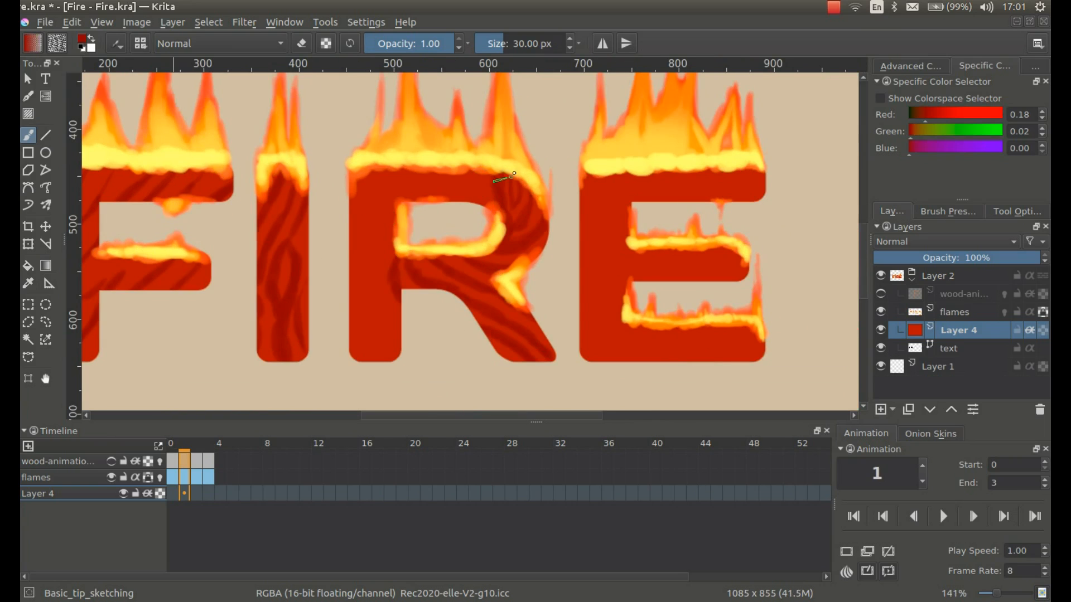
{"action": "left_click_drag", "start_coordinate": [418, 175], "coordinate": [395, 210]}
{"action": "mouse_move", "coordinate": [385, 179]}
{"action": "left_mouse_down"}
{"action": "mouse_move", "coordinate": [378, 251]}
{"action": "mouse_move", "coordinate": [390, 357]}
{"action": "left_mouse_up"}
{"action": "left_click_drag", "start_coordinate": [372, 290], "coordinate": [363, 336]}
{"action": "left_click_drag", "start_coordinate": [368, 191], "coordinate": [351, 357]}
{"action": "left_click_drag", "start_coordinate": [359, 190], "coordinate": [351, 248]}
- Paint dark red wood-grain lines over the E's stem and its three arms on Layer 4
{"action": "left_click_drag", "start_coordinate": [616, 234], "coordinate": [455, 229]}
{"action": "mouse_move", "coordinate": [456, 173]}
{"action": "left_mouse_down"}
{"action": "mouse_move", "coordinate": [437, 293]}
{"action": "mouse_move", "coordinate": [443, 357]}
{"action": "left_mouse_up"}
{"action": "left_click_drag", "start_coordinate": [428, 244], "coordinate": [426, 363]}
{"action": "left_click_drag", "start_coordinate": [467, 173], "coordinate": [456, 324]}
{"action": "left_click_drag", "start_coordinate": [566, 243], "coordinate": [543, 274]}
{"action": "left_click_drag", "start_coordinate": [583, 251], "coordinate": [562, 275]}
{"action": "mouse_move", "coordinate": [468, 323]}
{"action": "left_mouse_down"}
{"action": "mouse_move", "coordinate": [483, 355]}
{"action": "mouse_move", "coordinate": [512, 352]}
{"action": "left_mouse_up"}
{"action": "mouse_move", "coordinate": [514, 327]}
{"action": "left_mouse_down"}
{"action": "mouse_move", "coordinate": [553, 354]}
{"action": "mouse_move", "coordinate": [580, 354]}
{"action": "left_mouse_up"}
{"action": "left_click_drag", "start_coordinate": [569, 327], "coordinate": [597, 348]}
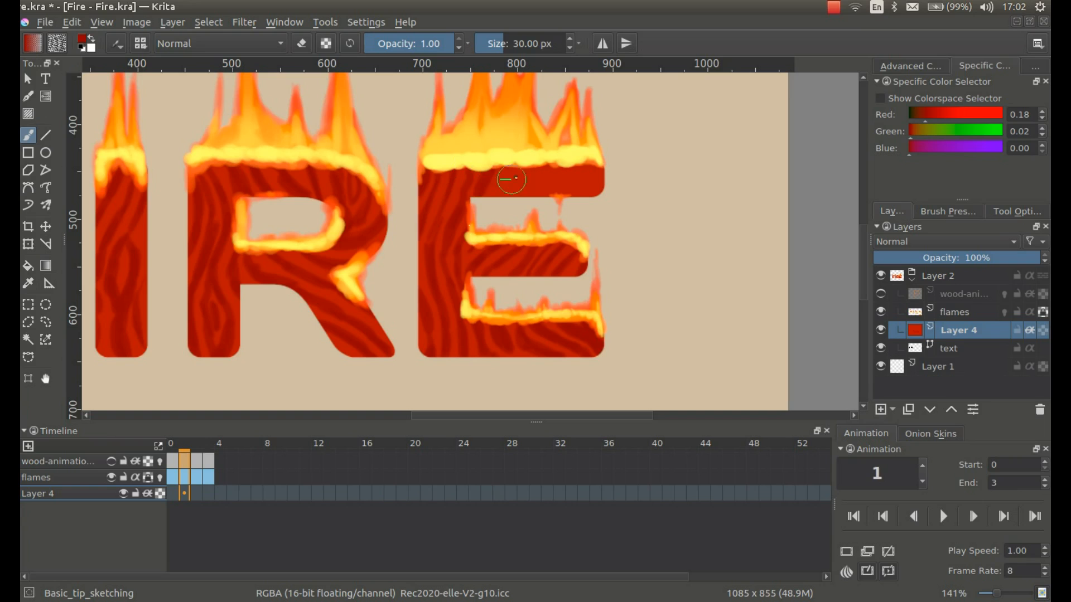
{"action": "left_click_drag", "start_coordinate": [555, 182], "coordinate": [534, 195]}
{"action": "left_click_drag", "start_coordinate": [589, 171], "coordinate": [570, 195]}
- Show the wood-animation layer, sample orange (0.63, 0.13, 0.03) and paint orange stripes along the I's grain on frame 1
{"action": "left_click_drag", "start_coordinate": [202, 237], "coordinate": [308, 236]}
{"action": "left_click", "coordinate": [111, 461]}
{"action": "left_click_drag", "start_coordinate": [245, 273], "coordinate": [476, 250]}
{"action": "left_click", "coordinate": [241, 194], "text": "ctrl"}
{"action": "left_click", "coordinate": [184, 461]}
{"action": "left_click_drag", "start_coordinate": [460, 151], "coordinate": [435, 205]}
{"action": "mouse_move", "coordinate": [473, 167]}
{"action": "left_mouse_down"}
{"action": "mouse_move", "coordinate": [432, 206]}
{"action": "mouse_move", "coordinate": [448, 223]}
{"action": "mouse_move", "coordinate": [441, 304]}
{"action": "left_mouse_up"}
{"action": "left_click_drag", "start_coordinate": [464, 293], "coordinate": [468, 326]}
{"action": "left_click_drag", "start_coordinate": [475, 193], "coordinate": [464, 263]}
- Paint orange stripes between the dark grain lines of the R's stem, bowl and leg on frame 1
{"action": "mouse_move", "coordinate": [466, 234]}
{"action": "left_mouse_down"}
{"action": "mouse_move", "coordinate": [474, 313]}
{"action": "mouse_move", "coordinate": [372, 234]}
{"action": "left_mouse_up"}
{"action": "left_click_drag", "start_coordinate": [458, 166], "coordinate": [448, 231]}
{"action": "left_click_drag", "start_coordinate": [468, 140], "coordinate": [464, 228]}
{"action": "left_click_drag", "start_coordinate": [453, 252], "coordinate": [454, 311]}
{"action": "left_click_drag", "start_coordinate": [480, 200], "coordinate": [484, 276]}
{"action": "left_click_drag", "start_coordinate": [471, 268], "coordinate": [467, 294]}
{"action": "left_click_drag", "start_coordinate": [452, 152], "coordinate": [321, 153]}
{"action": "mouse_move", "coordinate": [450, 156]}
{"action": "left_mouse_down"}
{"action": "mouse_move", "coordinate": [494, 184]}
{"action": "mouse_move", "coordinate": [440, 240]}
{"action": "mouse_move", "coordinate": [502, 306]}
{"action": "left_mouse_up"}
{"action": "left_click_drag", "start_coordinate": [440, 273], "coordinate": [513, 318]}
- Paint orange stripes along the grain of the E's stem and three arms on frame 1
{"action": "mouse_move", "coordinate": [369, 246]}
{"action": "left_mouse_down"}
{"action": "mouse_move", "coordinate": [346, 207]}
{"action": "mouse_move", "coordinate": [280, 235]}
{"action": "left_mouse_up"}
{"action": "mouse_move", "coordinate": [491, 163]}
{"action": "left_mouse_down"}
{"action": "mouse_move", "coordinate": [482, 244]}
{"action": "mouse_move", "coordinate": [493, 320]}
{"action": "mouse_move", "coordinate": [512, 197]}
{"action": "mouse_move", "coordinate": [497, 307]}
{"action": "left_mouse_up"}
{"action": "left_click_drag", "start_coordinate": [491, 284], "coordinate": [543, 334]}
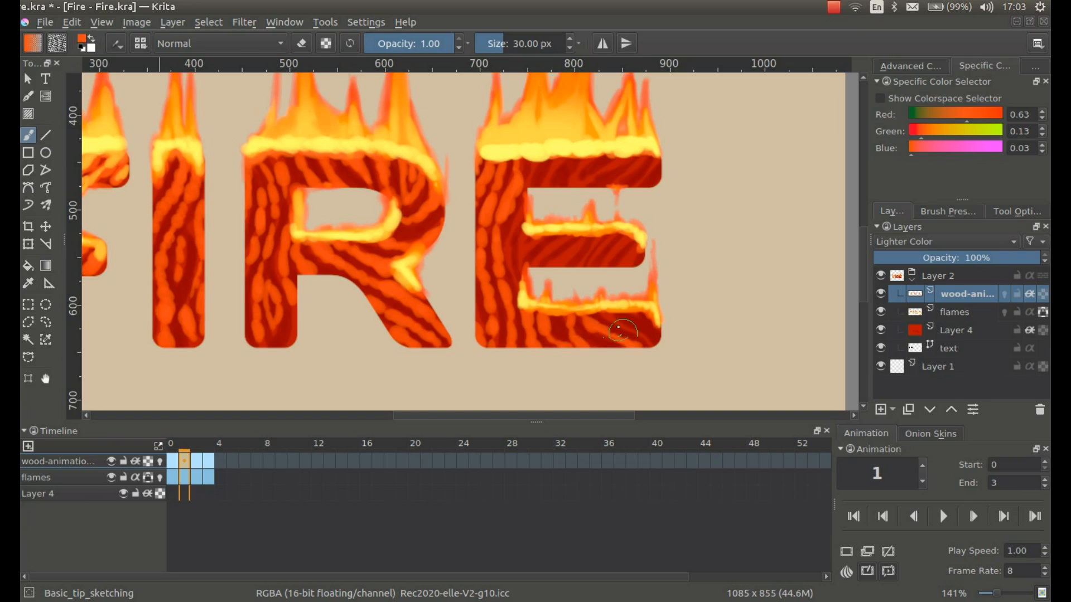
{"action": "left_click_drag", "start_coordinate": [533, 259], "coordinate": [510, 209]}
{"action": "mouse_move", "coordinate": [527, 184]}
{"action": "left_mouse_down"}
{"action": "mouse_move", "coordinate": [558, 159]}
{"action": "mouse_move", "coordinate": [653, 162]}
{"action": "left_mouse_up"}
- Go to frame 2 of the wood-animation layer and paint orange stripes down the I's grain
{"action": "key", "text": "Right"}
{"action": "left_click_drag", "start_coordinate": [308, 275], "coordinate": [478, 275]}
{"action": "left_click_drag", "start_coordinate": [351, 242], "coordinate": [351, 279]}
{"action": "left_click_drag", "start_coordinate": [370, 200], "coordinate": [360, 337]}
{"action": "left_click_drag", "start_coordinate": [369, 279], "coordinate": [369, 326]}
{"action": "mouse_move", "coordinate": [334, 336]}
{"action": "left_mouse_down"}
{"action": "mouse_move", "coordinate": [351, 170]}
{"action": "mouse_move", "coordinate": [334, 228]}
{"action": "left_mouse_up"}
- Paint orange stripes along the grain of the R's stem, bowl and leg on frame 2
{"action": "mouse_move", "coordinate": [452, 190]}
{"action": "left_mouse_down"}
{"action": "mouse_move", "coordinate": [389, 175]}
{"action": "mouse_move", "coordinate": [365, 326]}
{"action": "left_mouse_up"}
{"action": "left_click_drag", "start_coordinate": [384, 195], "coordinate": [369, 328]}
{"action": "left_click_drag", "start_coordinate": [393, 327], "coordinate": [382, 213]}
{"action": "mouse_move", "coordinate": [410, 146]}
{"action": "left_mouse_down"}
{"action": "mouse_move", "coordinate": [432, 167]}
{"action": "mouse_move", "coordinate": [486, 170]}
{"action": "left_mouse_up"}
{"action": "left_click_drag", "start_coordinate": [396, 229], "coordinate": [462, 257]}
{"action": "left_click_drag", "start_coordinate": [474, 256], "coordinate": [544, 306]}
{"action": "left_click_drag", "start_coordinate": [485, 234], "coordinate": [544, 212]}
{"action": "mouse_move", "coordinate": [533, 198]}
{"action": "left_mouse_down"}
{"action": "mouse_move", "coordinate": [511, 161]}
{"action": "mouse_move", "coordinate": [516, 180]}
{"action": "left_mouse_up"}
- Paint orange stripes along the grain of the E's stem and its three arms on frame 2
{"action": "left_click_drag", "start_coordinate": [474, 290], "coordinate": [201, 276]}
{"action": "mouse_move", "coordinate": [355, 136]}
{"action": "left_mouse_down"}
{"action": "mouse_move", "coordinate": [341, 284]}
{"action": "mouse_move", "coordinate": [351, 313]}
{"action": "left_mouse_up"}
{"action": "left_click_drag", "start_coordinate": [327, 302], "coordinate": [334, 135]}
{"action": "left_click_drag", "start_coordinate": [321, 177], "coordinate": [317, 198]}
{"action": "left_click_drag", "start_coordinate": [317, 170], "coordinate": [317, 131]}
{"action": "left_click_drag", "start_coordinate": [317, 290], "coordinate": [317, 312]}
{"action": "left_click_drag", "start_coordinate": [348, 176], "coordinate": [349, 253]}
{"action": "mouse_move", "coordinate": [371, 229]}
{"action": "left_mouse_down"}
{"action": "mouse_move", "coordinate": [398, 211]}
{"action": "mouse_move", "coordinate": [438, 208]}
{"action": "left_mouse_up"}
{"action": "left_click_drag", "start_coordinate": [468, 215], "coordinate": [447, 237]}
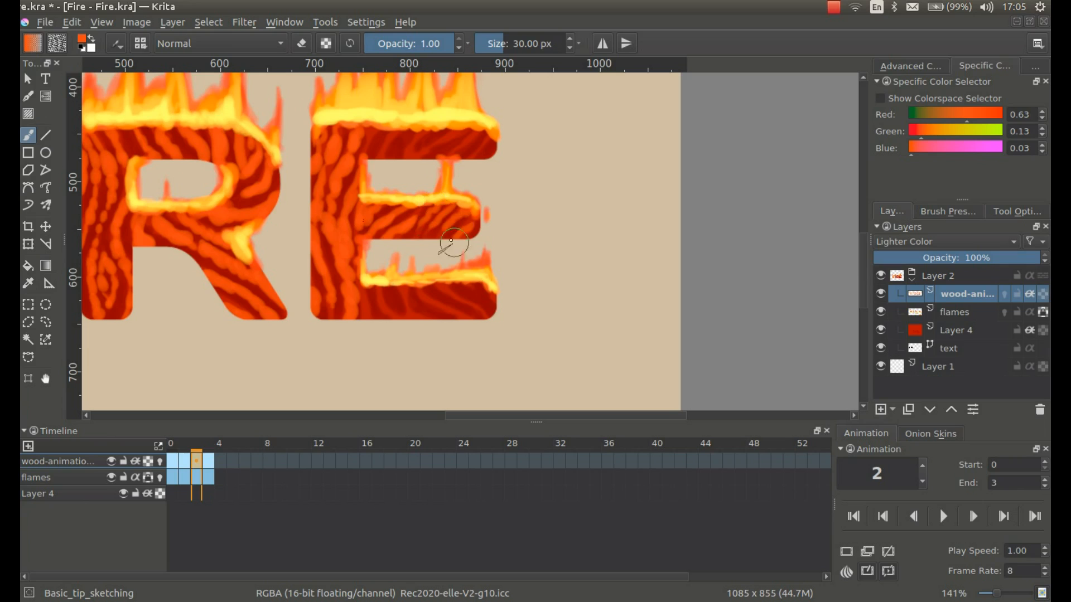
{"action": "left_click_drag", "start_coordinate": [482, 291], "coordinate": [491, 307]}
{"action": "left_click_drag", "start_coordinate": [446, 290], "coordinate": [474, 313]}
{"action": "left_click_drag", "start_coordinate": [410, 289], "coordinate": [435, 312]}
{"action": "left_click_drag", "start_coordinate": [373, 290], "coordinate": [390, 312]}
{"action": "left_click_drag", "start_coordinate": [343, 165], "coordinate": [303, 220]}
{"action": "mouse_move", "coordinate": [391, 207]}
{"action": "left_mouse_down"}
{"action": "mouse_move", "coordinate": [424, 187]}
{"action": "mouse_move", "coordinate": [447, 189]}
{"action": "left_mouse_up"}
- Go to frame 3 of the wood-animation layer and paint orange stripes over the I and the R
{"action": "key", "text": "Right"}
{"action": "mouse_move", "coordinate": [149, 293]}
{"action": "left_mouse_down"}
{"action": "mouse_move", "coordinate": [185, 249]}
{"action": "mouse_move", "coordinate": [508, 270]}
{"action": "left_mouse_up"}
{"action": "mouse_move", "coordinate": [335, 173]}
{"action": "left_mouse_down"}
{"action": "mouse_move", "coordinate": [319, 245]}
{"action": "mouse_move", "coordinate": [324, 346]}
{"action": "mouse_move", "coordinate": [345, 271]}
{"action": "left_mouse_up"}
{"action": "left_click_drag", "start_coordinate": [360, 203], "coordinate": [334, 251]}
{"action": "left_click_drag", "start_coordinate": [421, 168], "coordinate": [409, 223]}
{"action": "mouse_move", "coordinate": [433, 198]}
{"action": "left_mouse_down"}
{"action": "mouse_move", "coordinate": [411, 286]}
{"action": "mouse_move", "coordinate": [424, 344]}
{"action": "left_mouse_up"}
{"action": "mouse_move", "coordinate": [443, 249]}
{"action": "left_mouse_down"}
{"action": "mouse_move", "coordinate": [445, 318]}
{"action": "mouse_move", "coordinate": [468, 275]}
{"action": "left_mouse_up"}
{"action": "left_click_drag", "start_coordinate": [477, 252], "coordinate": [600, 337]}
{"action": "mouse_move", "coordinate": [500, 251]}
{"action": "left_mouse_down"}
{"action": "mouse_move", "coordinate": [553, 276]}
{"action": "mouse_move", "coordinate": [592, 223]}
{"action": "left_mouse_up"}
{"action": "left_click_drag", "start_coordinate": [596, 196], "coordinate": [570, 221]}
{"action": "left_click_drag", "start_coordinate": [565, 163], "coordinate": [574, 198]}
{"action": "mouse_move", "coordinate": [537, 163]}
{"action": "left_mouse_down"}
{"action": "mouse_move", "coordinate": [549, 190]}
{"action": "mouse_move", "coordinate": [524, 187]}
{"action": "left_mouse_up"}
{"action": "left_click_drag", "start_coordinate": [460, 164], "coordinate": [477, 189]}
- Paint orange stripes along the grain of the E's stem and arms on frame 3
{"action": "left_click_drag", "start_coordinate": [647, 173], "coordinate": [466, 177]}
{"action": "left_click_drag", "start_coordinate": [473, 171], "coordinate": [467, 351]}
{"action": "mouse_move", "coordinate": [493, 173]}
{"action": "left_mouse_down"}
{"action": "mouse_move", "coordinate": [475, 221]}
{"action": "mouse_move", "coordinate": [485, 351]}
{"action": "left_mouse_up"}
{"action": "left_click_drag", "start_coordinate": [506, 325], "coordinate": [509, 351]}
{"action": "left_click_drag", "start_coordinate": [505, 212], "coordinate": [490, 290]}
{"action": "mouse_move", "coordinate": [505, 266]}
{"action": "left_mouse_down"}
{"action": "mouse_move", "coordinate": [551, 245]}
{"action": "mouse_move", "coordinate": [613, 245]}
{"action": "left_mouse_up"}
{"action": "mouse_move", "coordinate": [580, 323]}
{"action": "left_mouse_down"}
{"action": "mouse_move", "coordinate": [613, 341]}
{"action": "mouse_move", "coordinate": [535, 348]}
{"action": "left_mouse_up"}
{"action": "mouse_move", "coordinate": [525, 167]}
{"action": "left_mouse_down"}
{"action": "mouse_move", "coordinate": [538, 192]}
{"action": "mouse_move", "coordinate": [563, 190]}
{"action": "left_mouse_up"}
{"action": "left_click_drag", "start_coordinate": [574, 170], "coordinate": [617, 174]}
- Save the file and play back the animation to check the new orange stripes
{"action": "key", "text": "2"}
{"action": "key", "text": "ctrl+s"}
{"action": "left_click", "coordinate": [943, 517]}
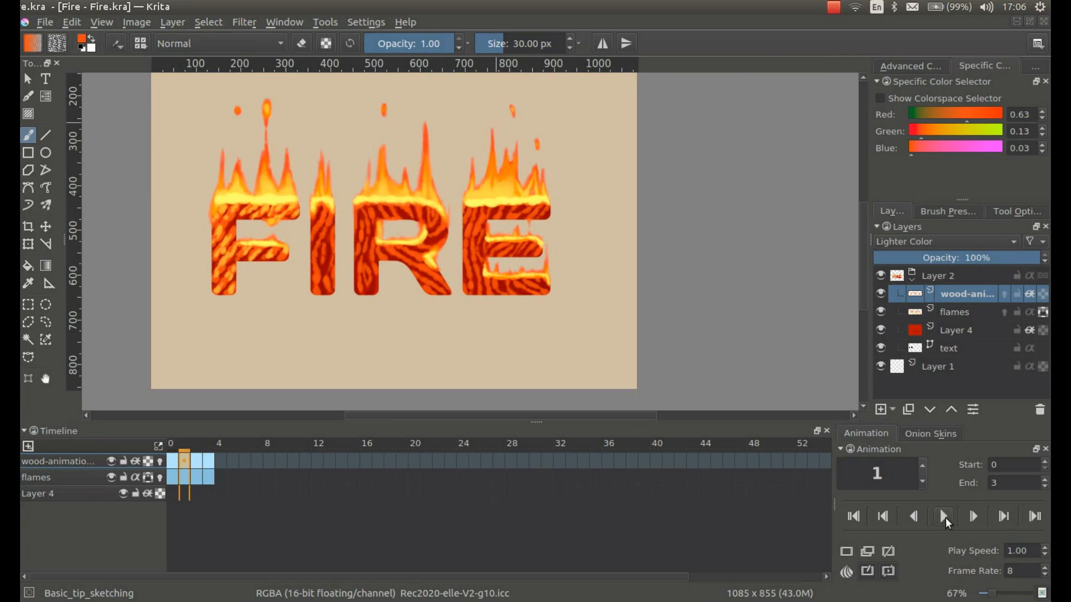
{"action": "left_click", "coordinate": [944, 516]}
- Paint orange stripes along the grain of the I and the R on frame 0 of the wood-animation layer
{"action": "left_click", "coordinate": [173, 461]}
{"action": "scroll", "coordinate": [301, 270], "scroll_direction": "up", "scroll_amount": 5}
{"action": "left_click_drag", "start_coordinate": [346, 217], "coordinate": [351, 334]}
{"action": "left_click_drag", "start_coordinate": [388, 156], "coordinate": [373, 304]}
{"action": "mouse_move", "coordinate": [374, 184]}
{"action": "left_mouse_down"}
{"action": "mouse_move", "coordinate": [336, 294]}
{"action": "mouse_move", "coordinate": [313, 262]}
{"action": "left_mouse_up"}
{"action": "mouse_move", "coordinate": [440, 270]}
{"action": "left_mouse_down"}
{"action": "mouse_move", "coordinate": [253, 199]}
{"action": "mouse_move", "coordinate": [262, 357]}
{"action": "mouse_move", "coordinate": [295, 245]}
{"action": "mouse_move", "coordinate": [413, 123]}
{"action": "mouse_move", "coordinate": [496, 181]}
{"action": "mouse_move", "coordinate": [390, 262]}
{"action": "mouse_move", "coordinate": [521, 379]}
{"action": "left_mouse_up"}
{"action": "left_click_drag", "start_coordinate": [490, 360], "coordinate": [419, 335]}
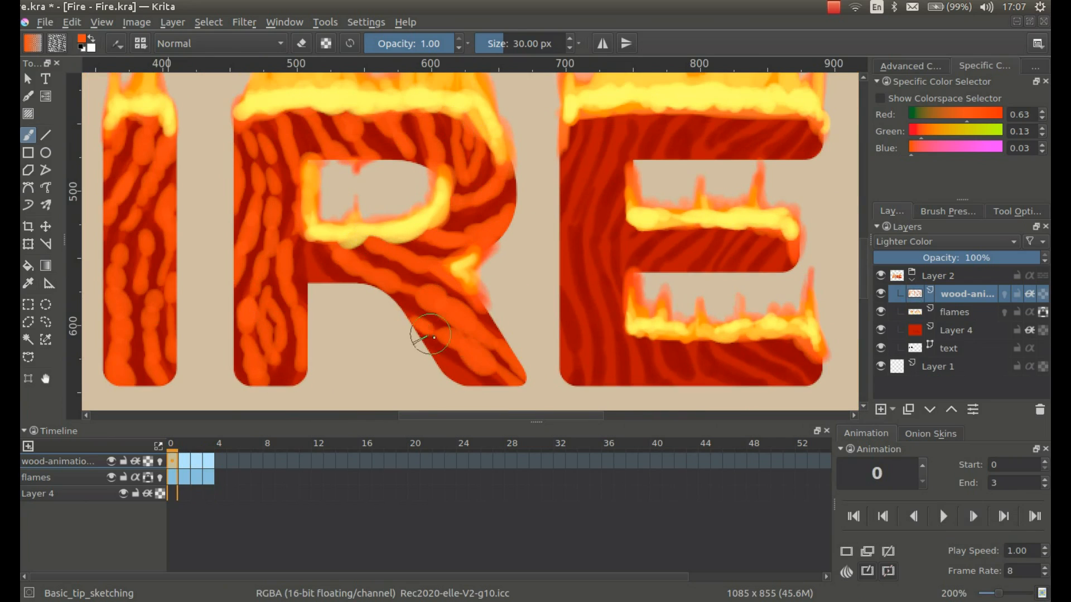
- Paint orange stripes along the grain of the E's stem and arms on frame 0
{"action": "left_click_drag", "start_coordinate": [569, 189], "coordinate": [442, 186]}
{"action": "left_click_drag", "start_coordinate": [474, 125], "coordinate": [447, 262]}
{"action": "left_click_drag", "start_coordinate": [446, 279], "coordinate": [463, 357]}
{"action": "mouse_move", "coordinate": [457, 228]}
{"action": "left_mouse_down"}
{"action": "mouse_move", "coordinate": [550, 108]}
{"action": "mouse_move", "coordinate": [669, 139]}
{"action": "mouse_move", "coordinate": [574, 245]}
{"action": "mouse_move", "coordinate": [494, 200]}
{"action": "mouse_move", "coordinate": [490, 307]}
{"action": "left_mouse_up"}
{"action": "left_click_drag", "start_coordinate": [535, 346], "coordinate": [692, 390]}
{"action": "scroll", "coordinate": [549, 256], "scroll_direction": "down", "scroll_amount": 3}
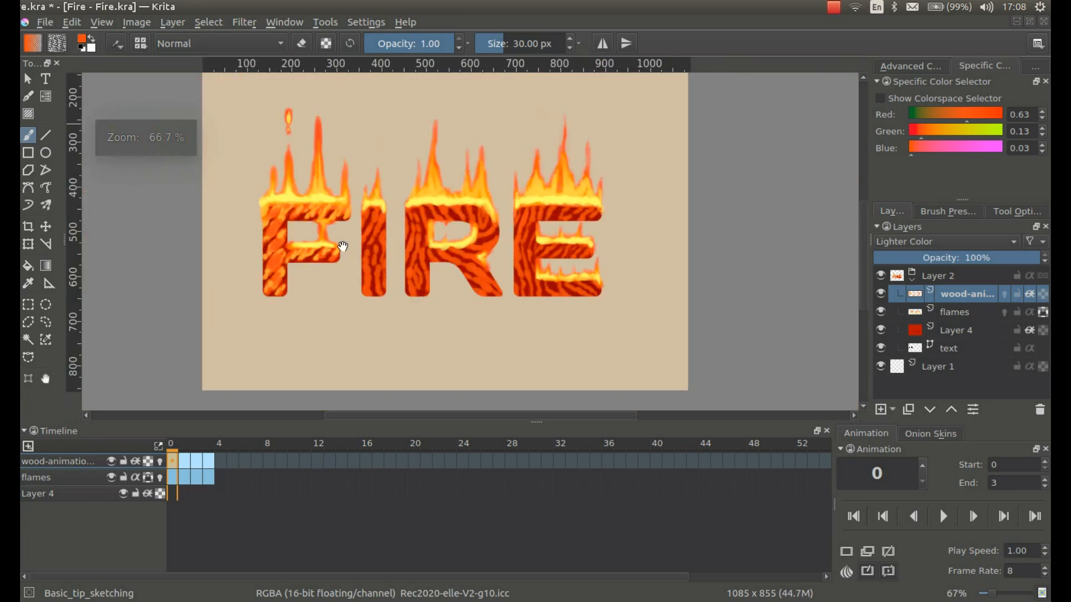
- Pick the yellow-orange from the flames and paint highlight strokes along the I's grain on frame 0
{"action": "scroll", "coordinate": [416, 253], "scroll_direction": "up", "scroll_amount": 3}
{"action": "left_click", "coordinate": [304, 248], "text": "ctrl"}
{"action": "left_click_drag", "start_coordinate": [444, 198], "coordinate": [447, 237]}
{"action": "left_click_drag", "start_coordinate": [393, 259], "coordinate": [398, 344]}
{"action": "left_click_drag", "start_coordinate": [433, 146], "coordinate": [415, 195]}
{"action": "mouse_move", "coordinate": [408, 131]}
{"action": "left_mouse_down"}
{"action": "mouse_move", "coordinate": [393, 201]}
{"action": "mouse_move", "coordinate": [403, 210]}
{"action": "mouse_move", "coordinate": [409, 180]}
{"action": "left_mouse_up"}
- Paint yellow-orange highlights along the I's grain on frames 1 and 2
{"action": "key", "text": "Right"}
{"action": "left_click_drag", "start_coordinate": [382, 309], "coordinate": [375, 353]}
{"action": "left_click_drag", "start_coordinate": [425, 307], "coordinate": [399, 346]}
{"action": "key", "text": "Right"}
{"action": "left_click_drag", "start_coordinate": [422, 149], "coordinate": [408, 181]}
{"action": "left_click_drag", "start_coordinate": [379, 285], "coordinate": [372, 345]}
{"action": "left_click_drag", "start_coordinate": [417, 298], "coordinate": [412, 363]}
- Paint yellow-orange highlights along the I's grain on frame 3
{"action": "key", "text": "Right"}
{"action": "left_click_drag", "start_coordinate": [406, 125], "coordinate": [400, 146]}
{"action": "mouse_move", "coordinate": [391, 162]}
{"action": "left_mouse_down"}
{"action": "mouse_move", "coordinate": [373, 215]}
{"action": "mouse_move", "coordinate": [393, 281]}
{"action": "left_mouse_up"}
{"action": "left_click_drag", "start_coordinate": [414, 326], "coordinate": [421, 371]}
{"action": "left_click_drag", "start_coordinate": [434, 304], "coordinate": [434, 352]}
{"action": "left_click_drag", "start_coordinate": [391, 149], "coordinate": [368, 173]}
- Paint yellow-orange highlights along the grain of the R's stem, bowl and leg on frame 3
{"action": "left_click_drag", "start_coordinate": [508, 196], "coordinate": [304, 195]}
{"action": "left_click_drag", "start_coordinate": [329, 125], "coordinate": [304, 267]}
{"action": "mouse_move", "coordinate": [335, 189]}
{"action": "left_mouse_down"}
{"action": "mouse_move", "coordinate": [293, 332]}
{"action": "mouse_move", "coordinate": [321, 379]}
{"action": "left_mouse_up"}
{"action": "left_click_drag", "start_coordinate": [352, 223], "coordinate": [357, 371]}
{"action": "mouse_move", "coordinate": [400, 112]}
{"action": "left_mouse_down"}
{"action": "mouse_move", "coordinate": [257, 101]}
{"action": "mouse_move", "coordinate": [270, 142]}
{"action": "left_mouse_up"}
{"action": "left_click_drag", "start_coordinate": [290, 104], "coordinate": [320, 142]}
{"action": "left_click_drag", "start_coordinate": [370, 109], "coordinate": [363, 159]}
{"action": "mouse_move", "coordinate": [418, 151]}
{"action": "left_mouse_down"}
{"action": "mouse_move", "coordinate": [384, 193]}
{"action": "mouse_move", "coordinate": [379, 232]}
{"action": "left_mouse_up"}
{"action": "left_click_drag", "start_coordinate": [279, 226], "coordinate": [323, 248]}
{"action": "left_click_drag", "start_coordinate": [329, 284], "coordinate": [382, 304]}
{"action": "mouse_move", "coordinate": [341, 320]}
{"action": "left_mouse_down"}
{"action": "mouse_move", "coordinate": [416, 368]}
{"action": "mouse_move", "coordinate": [480, 374]}
{"action": "left_mouse_up"}
- Paint yellow-orange highlights along the grain of the R's stem on frame 2
{"action": "key", "text": "Left"}
{"action": "left_click_drag", "start_coordinate": [304, 243], "coordinate": [326, 327]}
{"action": "left_click_drag", "start_coordinate": [324, 321], "coordinate": [290, 374]}
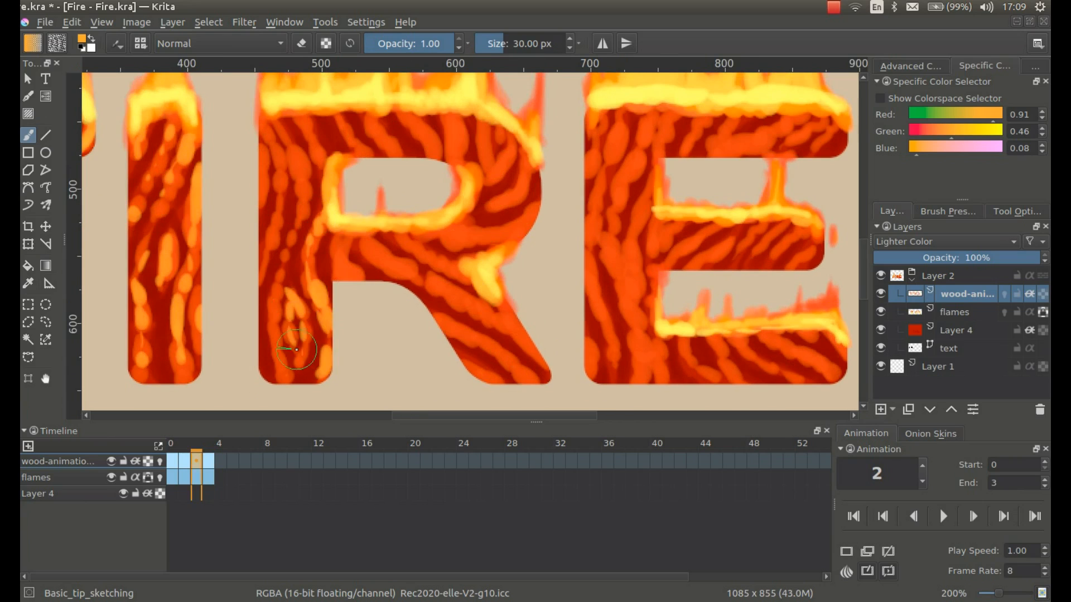
{"action": "left_click_drag", "start_coordinate": [278, 123], "coordinate": [301, 167]}
{"action": "left_click_drag", "start_coordinate": [273, 201], "coordinate": [269, 245]}
{"action": "left_click_drag", "start_coordinate": [334, 234], "coordinate": [340, 279]}
- Paint yellow-orange highlights along the grain of the R's leg and bowl on frame 2
{"action": "left_click_drag", "start_coordinate": [360, 244], "coordinate": [530, 351]}
{"action": "left_click_drag", "start_coordinate": [438, 321], "coordinate": [522, 377]}
{"action": "left_click_drag", "start_coordinate": [524, 217], "coordinate": [449, 238]}
{"action": "left_click_drag", "start_coordinate": [397, 237], "coordinate": [457, 271]}
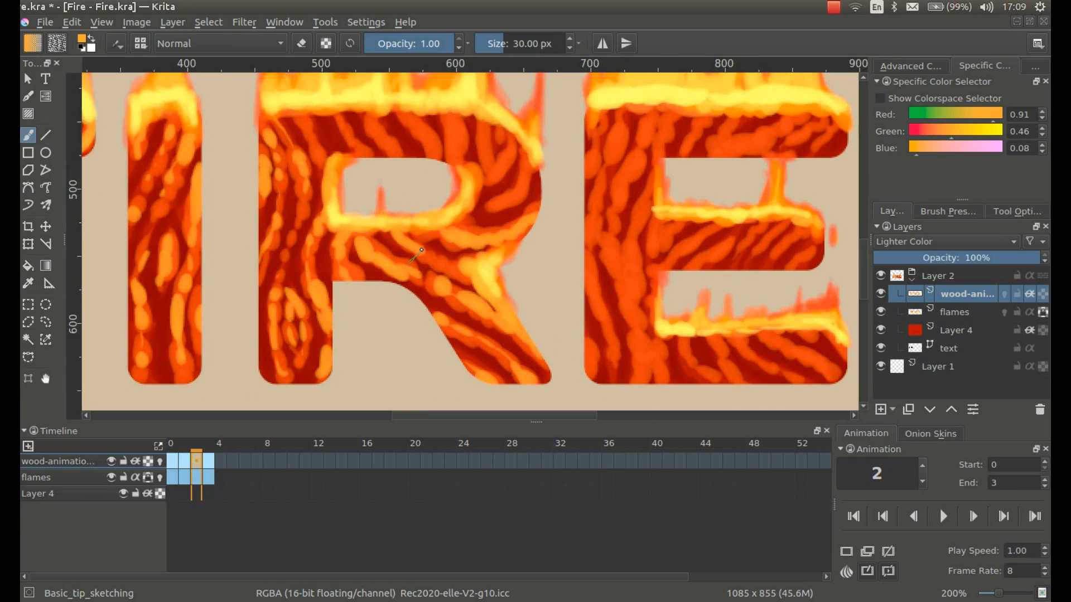
{"action": "left_click_drag", "start_coordinate": [521, 168], "coordinate": [491, 208]}
{"action": "left_click_drag", "start_coordinate": [502, 125], "coordinate": [482, 184]}
{"action": "left_click_drag", "start_coordinate": [449, 117], "coordinate": [458, 170]}
{"action": "left_click_drag", "start_coordinate": [404, 117], "coordinate": [432, 156]}
{"action": "left_click_drag", "start_coordinate": [296, 114], "coordinate": [308, 145]}
{"action": "mouse_move", "coordinate": [515, 150]}
{"action": "left_mouse_down"}
{"action": "mouse_move", "coordinate": [268, 149]}
{"action": "mouse_move", "coordinate": [445, 142]}
{"action": "left_mouse_up"}
- Paint yellow-orange highlights along the grain of the R's bowl, stem and leg on frame 1
{"action": "key", "text": "Left"}
{"action": "mouse_move", "coordinate": [421, 123]}
{"action": "left_mouse_down"}
{"action": "mouse_move", "coordinate": [429, 173]}
{"action": "mouse_move", "coordinate": [446, 187]}
{"action": "left_mouse_up"}
{"action": "left_click_drag", "start_coordinate": [298, 165], "coordinate": [442, 165]}
{"action": "mouse_move", "coordinate": [372, 204]}
{"action": "left_mouse_down"}
{"action": "mouse_move", "coordinate": [353, 262]}
{"action": "mouse_move", "coordinate": [352, 322]}
{"action": "left_mouse_up"}
{"action": "left_click_drag", "start_coordinate": [339, 222], "coordinate": [336, 262]}
{"action": "left_click_drag", "start_coordinate": [373, 293], "coordinate": [373, 331]}
{"action": "left_click_drag", "start_coordinate": [428, 241], "coordinate": [454, 261]}
{"action": "left_click_drag", "start_coordinate": [491, 284], "coordinate": [613, 375]}
{"action": "left_click_drag", "start_coordinate": [508, 316], "coordinate": [566, 379]}
{"action": "left_click_drag", "start_coordinate": [478, 243], "coordinate": [535, 274]}
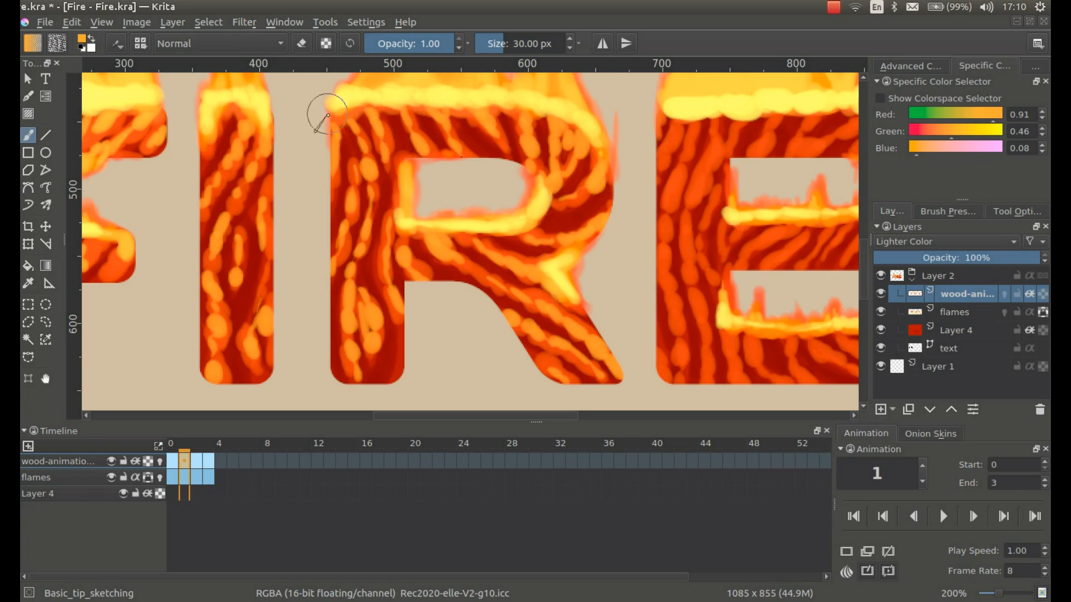
- Paint yellow-orange highlights along the grain of the R's bowl and leg on frame 0, and save the file
{"action": "key", "text": "Left"}
{"action": "left_click_drag", "start_coordinate": [555, 132], "coordinate": [561, 179]}
{"action": "left_click_drag", "start_coordinate": [600, 167], "coordinate": [553, 198]}
{"action": "mouse_move", "coordinate": [600, 217]}
{"action": "left_mouse_down"}
{"action": "mouse_move", "coordinate": [561, 240]}
{"action": "mouse_move", "coordinate": [524, 225]}
{"action": "left_mouse_up"}
{"action": "left_click_drag", "start_coordinate": [543, 267], "coordinate": [446, 243]}
{"action": "left_click_drag", "start_coordinate": [485, 278], "coordinate": [612, 365]}
{"action": "left_click_drag", "start_coordinate": [524, 320], "coordinate": [569, 348]}
{"action": "left_click_drag", "start_coordinate": [421, 256], "coordinate": [512, 277]}
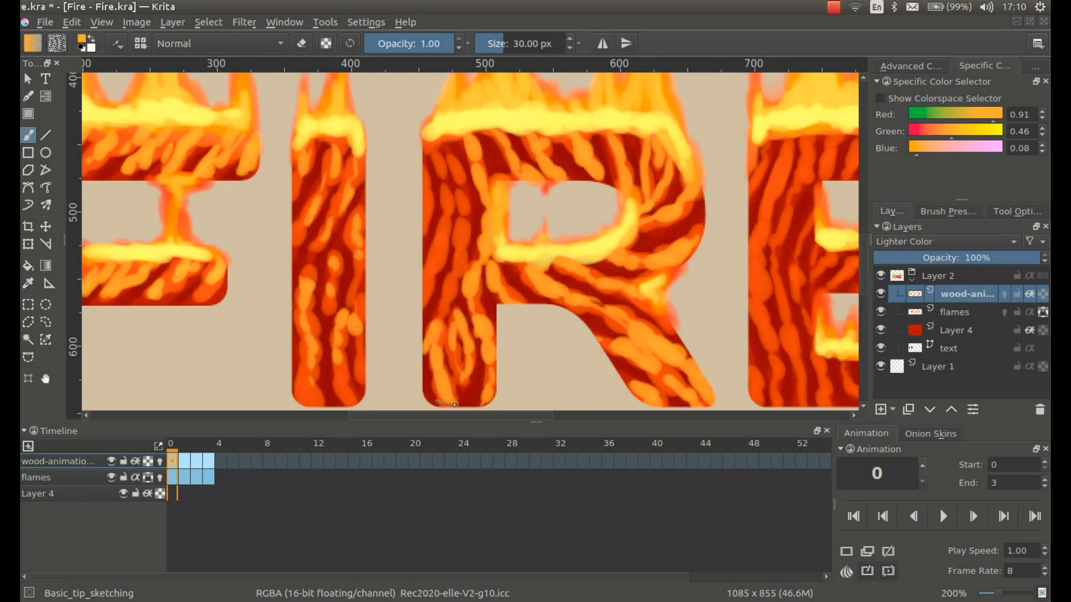
{"action": "key", "text": "ctrl+s"}
- Paint yellow-orange highlights along the grain of the E's stem and arms on frame 0
{"action": "left_click_drag", "start_coordinate": [520, 223], "coordinate": [124, 191]}
{"action": "left_click_drag", "start_coordinate": [393, 109], "coordinate": [373, 320]}
{"action": "left_click_drag", "start_coordinate": [384, 268], "coordinate": [406, 373]}
{"action": "left_click_drag", "start_coordinate": [424, 329], "coordinate": [421, 372]}
{"action": "left_click_drag", "start_coordinate": [359, 349], "coordinate": [368, 371]}
{"action": "mouse_move", "coordinate": [484, 335]}
{"action": "left_mouse_down"}
{"action": "mouse_move", "coordinate": [513, 372]}
{"action": "mouse_move", "coordinate": [580, 368]}
{"action": "left_mouse_up"}
{"action": "left_click_drag", "start_coordinate": [577, 231], "coordinate": [574, 245]}
{"action": "left_click_drag", "start_coordinate": [495, 229], "coordinate": [481, 249]}
{"action": "left_click_drag", "start_coordinate": [463, 226], "coordinate": [421, 245]}
{"action": "left_click_drag", "start_coordinate": [398, 159], "coordinate": [383, 194]}
{"action": "mouse_move", "coordinate": [435, 108]}
{"action": "left_mouse_down"}
{"action": "mouse_move", "coordinate": [425, 132]}
{"action": "mouse_move", "coordinate": [449, 140]}
{"action": "left_mouse_up"}
{"action": "left_click_drag", "start_coordinate": [505, 112], "coordinate": [491, 140]}
{"action": "left_click_drag", "start_coordinate": [585, 116], "coordinate": [596, 127]}
{"action": "left_click_drag", "start_coordinate": [393, 220], "coordinate": [399, 266]}
- Paint yellow-orange highlights along the grain of the E's stem and arms on frame 1
{"action": "key", "text": "Right"}
{"action": "left_click_drag", "start_coordinate": [410, 134], "coordinate": [398, 167]}
{"action": "left_click_drag", "start_coordinate": [383, 217], "coordinate": [384, 248]}
{"action": "left_click_drag", "start_coordinate": [424, 329], "coordinate": [431, 368]}
{"action": "left_click_drag", "start_coordinate": [449, 334], "coordinate": [453, 354]}
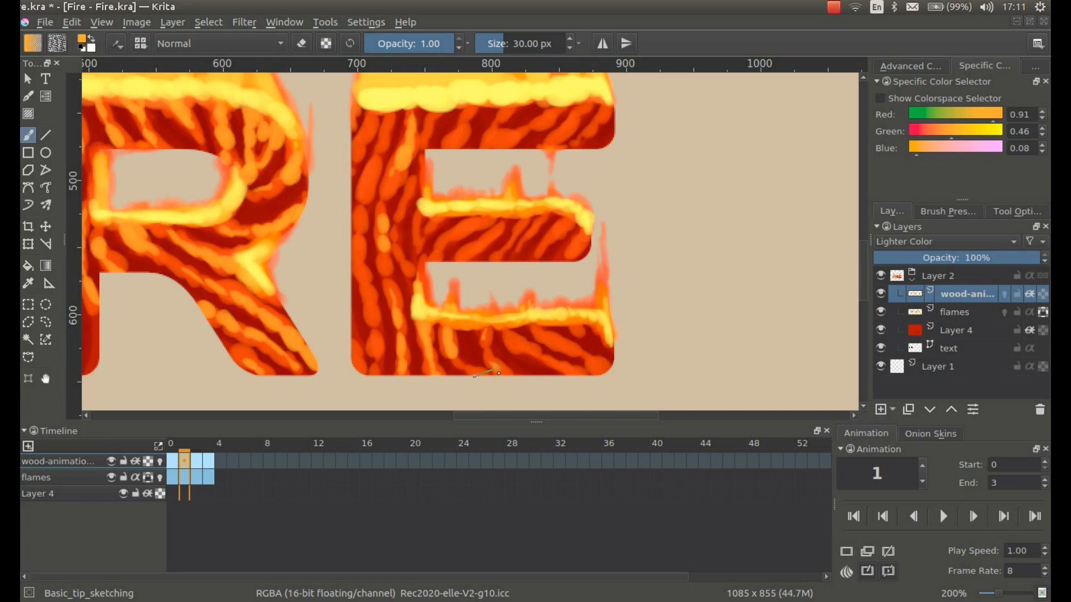
{"action": "left_click_drag", "start_coordinate": [512, 338], "coordinate": [532, 352]}
{"action": "left_click_drag", "start_coordinate": [548, 335], "coordinate": [569, 344]}
{"action": "mouse_move", "coordinate": [490, 229]}
{"action": "left_mouse_down"}
{"action": "mouse_move", "coordinate": [463, 254]}
{"action": "mouse_move", "coordinate": [454, 240]}
{"action": "left_mouse_up"}
{"action": "left_click_drag", "start_coordinate": [571, 122], "coordinate": [560, 137]}
{"action": "left_click_drag", "start_coordinate": [502, 114], "coordinate": [492, 139]}
{"action": "left_click_drag", "start_coordinate": [427, 223], "coordinate": [398, 251]}
{"action": "left_click_drag", "start_coordinate": [391, 163], "coordinate": [384, 196]}
{"action": "left_click_drag", "start_coordinate": [366, 245], "coordinate": [359, 368]}
- Paint yellow-orange highlights along the grain of the E's stem and arms on frame 2
{"action": "key", "text": "Right"}
{"action": "left_click_drag", "start_coordinate": [386, 108], "coordinate": [370, 158]}
{"action": "mouse_move", "coordinate": [358, 223]}
{"action": "left_mouse_down"}
{"action": "mouse_move", "coordinate": [372, 334]}
{"action": "mouse_move", "coordinate": [406, 304]}
{"action": "left_mouse_up"}
{"action": "left_click_drag", "start_coordinate": [415, 188], "coordinate": [402, 223]}
{"action": "left_click_drag", "start_coordinate": [413, 332], "coordinate": [430, 370]}
{"action": "mouse_move", "coordinate": [438, 219]}
{"action": "left_mouse_down"}
{"action": "mouse_move", "coordinate": [422, 254]}
{"action": "mouse_move", "coordinate": [452, 254]}
{"action": "left_mouse_up"}
{"action": "left_click_drag", "start_coordinate": [561, 217], "coordinate": [536, 245]}
{"action": "left_click_drag", "start_coordinate": [544, 334], "coordinate": [599, 365]}
{"action": "left_click_drag", "start_coordinate": [594, 332], "coordinate": [608, 348]}
{"action": "left_click_drag", "start_coordinate": [486, 335], "coordinate": [517, 363]}
{"action": "left_click_drag", "start_coordinate": [449, 335], "coordinate": [466, 359]}
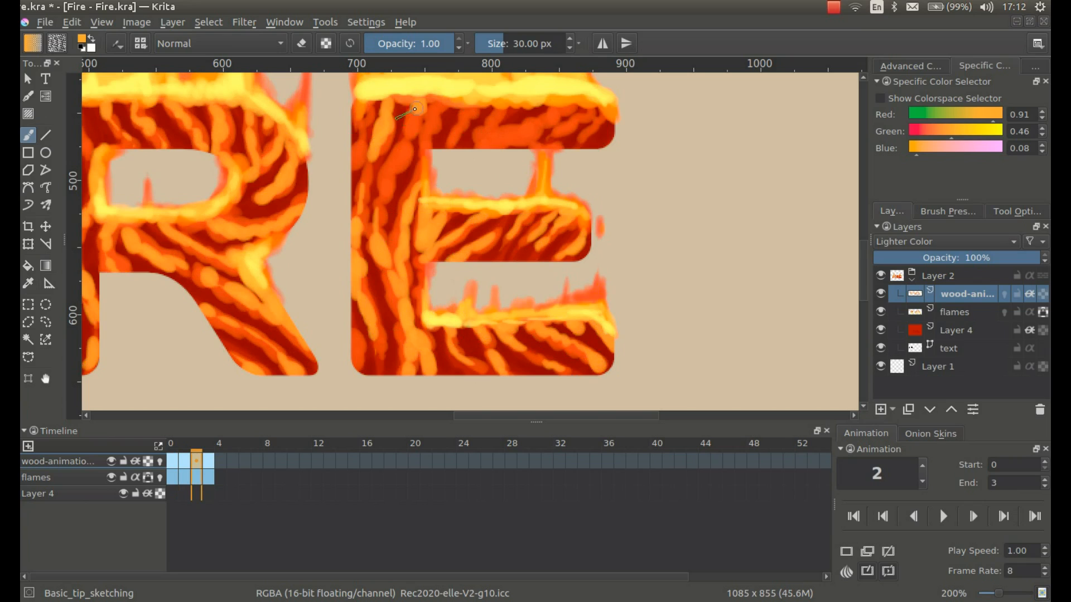
{"action": "left_click_drag", "start_coordinate": [418, 106], "coordinate": [381, 198]}
{"action": "left_click_drag", "start_coordinate": [368, 107], "coordinate": [354, 161]}
{"action": "left_click_drag", "start_coordinate": [470, 109], "coordinate": [451, 136]}
{"action": "left_click_drag", "start_coordinate": [553, 115], "coordinate": [493, 142]}
{"action": "mouse_move", "coordinate": [583, 118]}
{"action": "left_mouse_down"}
{"action": "mouse_move", "coordinate": [540, 145]}
{"action": "mouse_move", "coordinate": [513, 138]}
{"action": "left_mouse_up"}
- Paint yellow-orange highlights along the grain of the E's stem and arms on frame 3
{"action": "key", "text": "Right"}
{"action": "key", "text": "Left"}
{"action": "key", "text": "Right"}
{"action": "left_click_drag", "start_coordinate": [605, 116], "coordinate": [586, 142]}
{"action": "left_click_drag", "start_coordinate": [497, 111], "coordinate": [490, 142]}
{"action": "left_click_drag", "start_coordinate": [464, 113], "coordinate": [443, 143]}
{"action": "left_click_drag", "start_coordinate": [424, 115], "coordinate": [365, 215]}
{"action": "left_click_drag", "start_coordinate": [390, 218], "coordinate": [413, 368]}
{"action": "left_click_drag", "start_coordinate": [362, 229], "coordinate": [378, 360]}
{"action": "mouse_move", "coordinate": [388, 109]}
{"action": "left_mouse_down"}
{"action": "mouse_move", "coordinate": [360, 209]}
{"action": "mouse_move", "coordinate": [358, 154]}
{"action": "left_mouse_up"}
{"action": "left_click_drag", "start_coordinate": [463, 226], "coordinate": [429, 248]}
{"action": "left_click_drag", "start_coordinate": [494, 226], "coordinate": [480, 245]}
{"action": "left_click_drag", "start_coordinate": [532, 229], "coordinate": [516, 249]}
{"action": "left_click_drag", "start_coordinate": [577, 229], "coordinate": [560, 245]}
{"action": "mouse_move", "coordinate": [519, 334]}
{"action": "left_mouse_down"}
{"action": "mouse_move", "coordinate": [560, 357]}
{"action": "mouse_move", "coordinate": [555, 341]}
{"action": "left_mouse_up"}
{"action": "left_click_drag", "start_coordinate": [469, 346], "coordinate": [497, 368]}
- Save the file and play back the animation to check the finished highlights
{"action": "scroll", "coordinate": [334, 339], "scroll_direction": "down", "scroll_amount": 3}
{"action": "key", "text": "ctrl+s"}
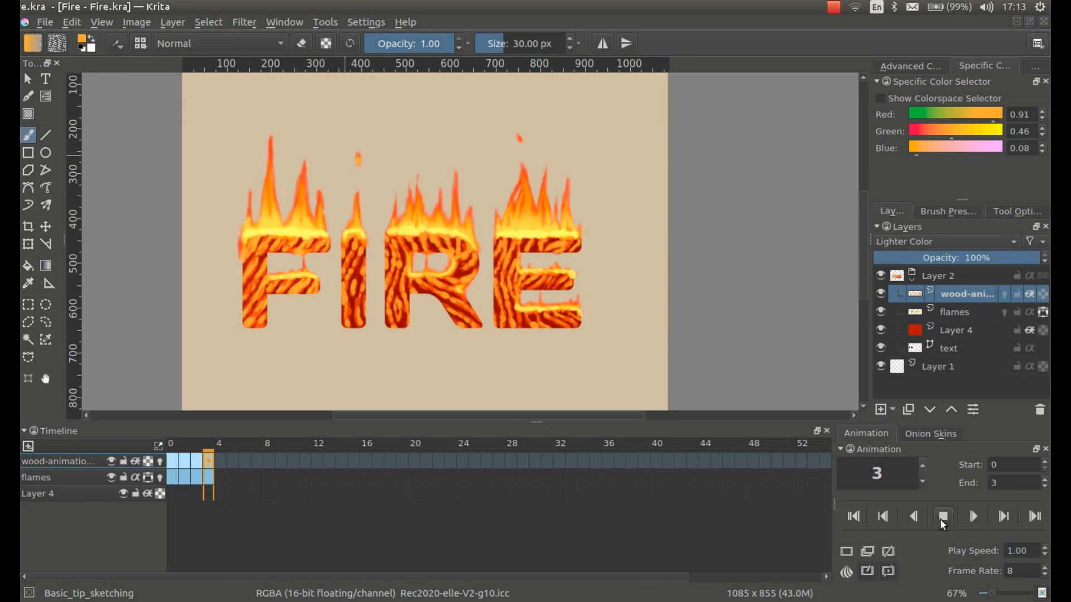
{"action": "left_click", "coordinate": [944, 520]}
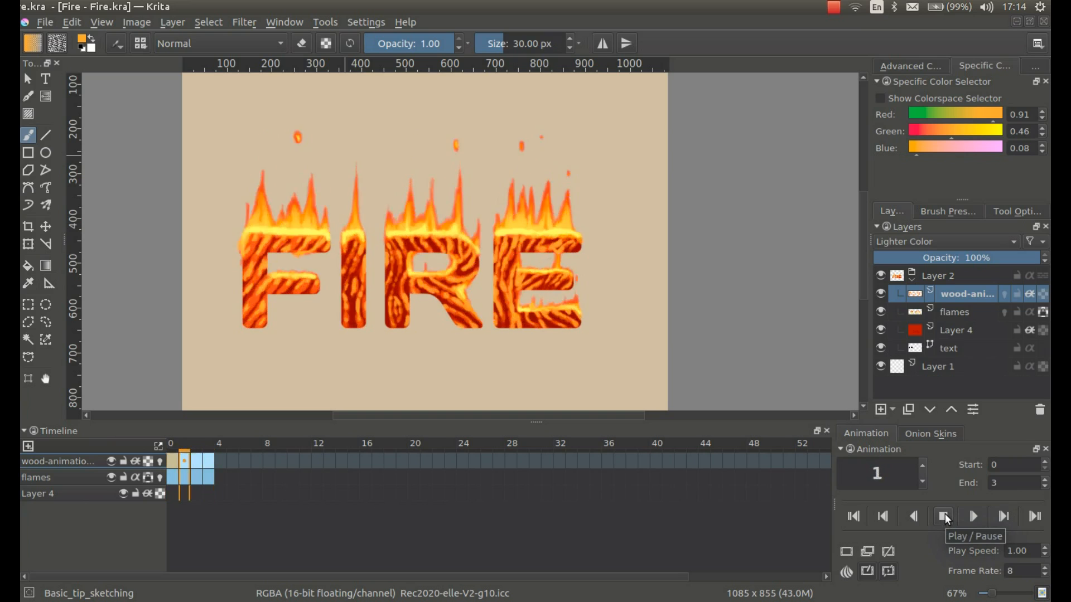
{"action": "left_click_drag", "start_coordinate": [347, 349], "coordinate": [393, 356]}
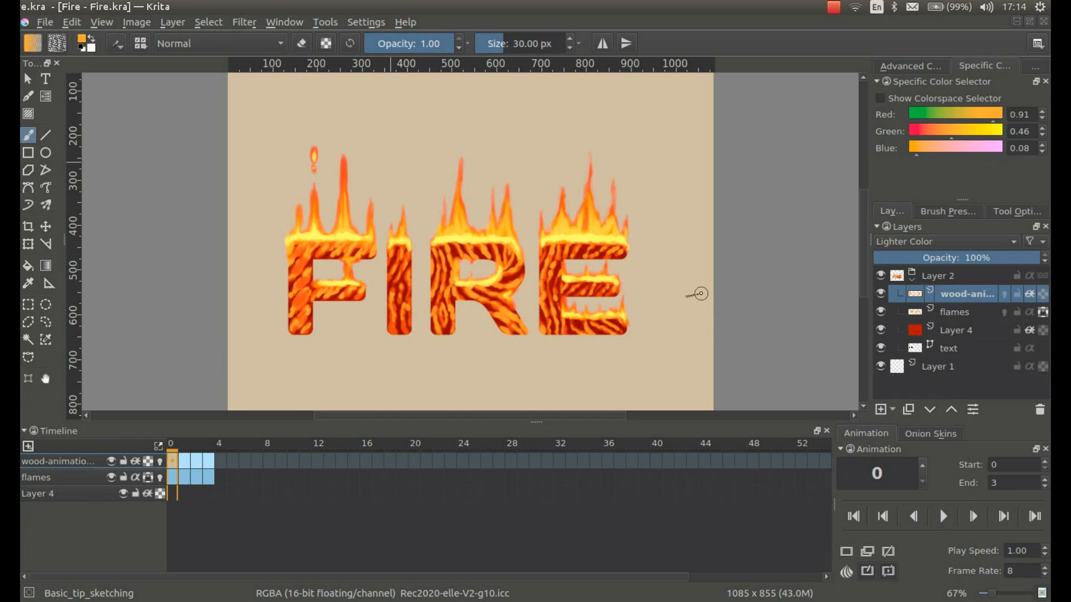
- Make the image's background colour fully transparent in the image properties
{"action": "left_click", "coordinate": [98, 21]}
{"action": "mouse_move", "coordinate": [135, 23]}
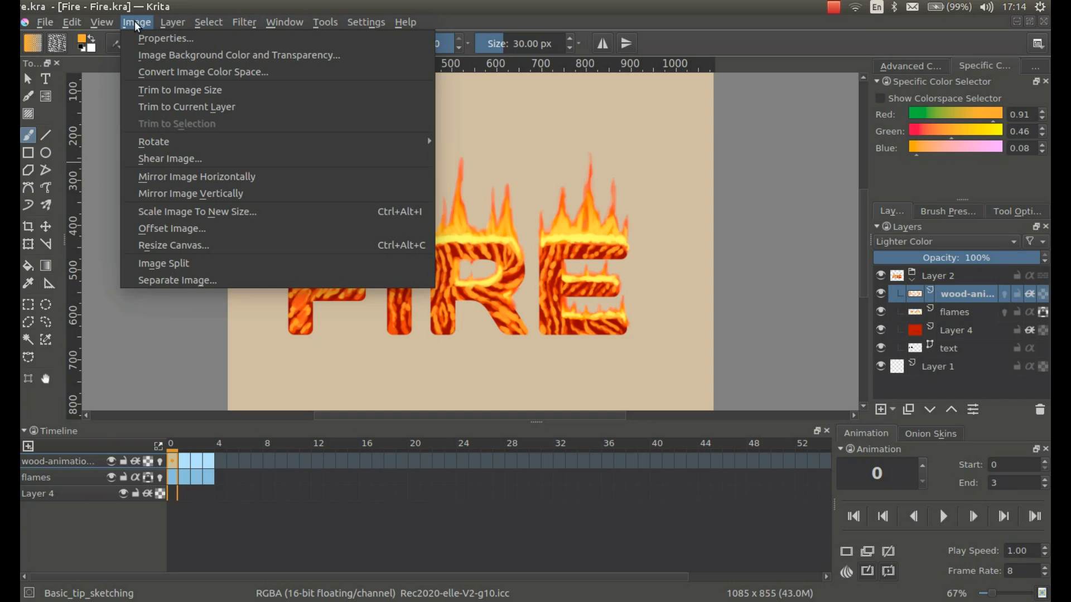
{"action": "left_click", "coordinate": [143, 39]}
{"action": "left_click", "coordinate": [562, 170]}
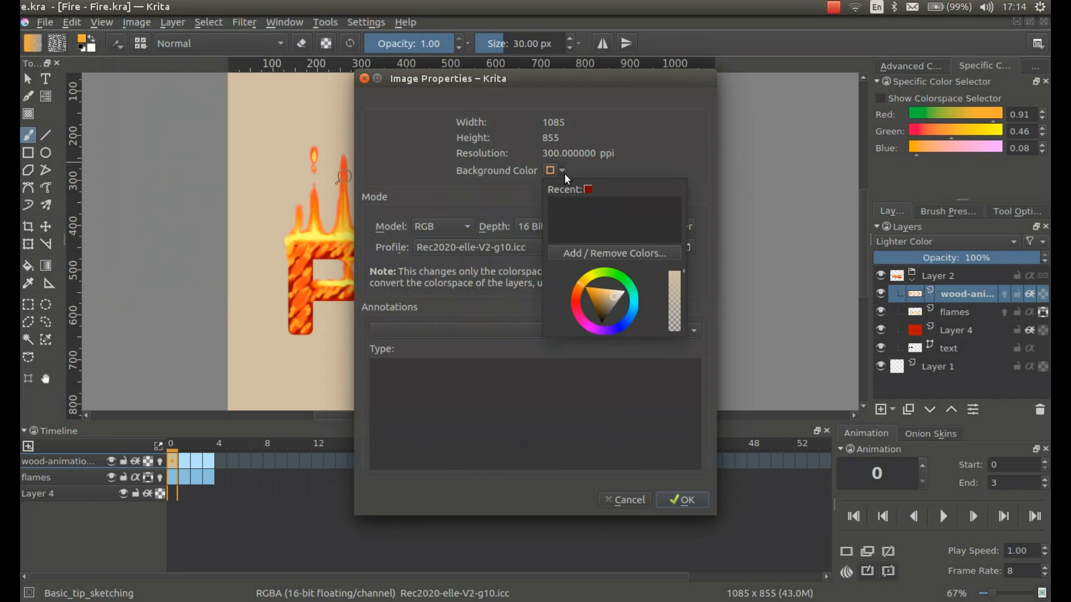
{"action": "left_click_drag", "start_coordinate": [680, 290], "coordinate": [678, 348]}
{"action": "left_click", "coordinate": [684, 502]}
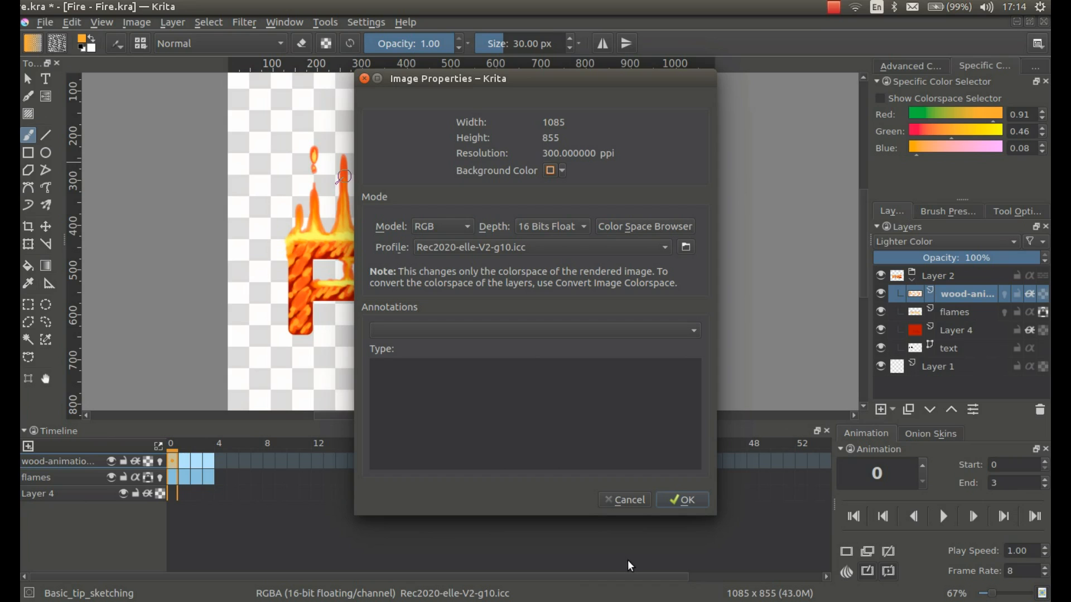
{"action": "left_click", "coordinate": [686, 500]}
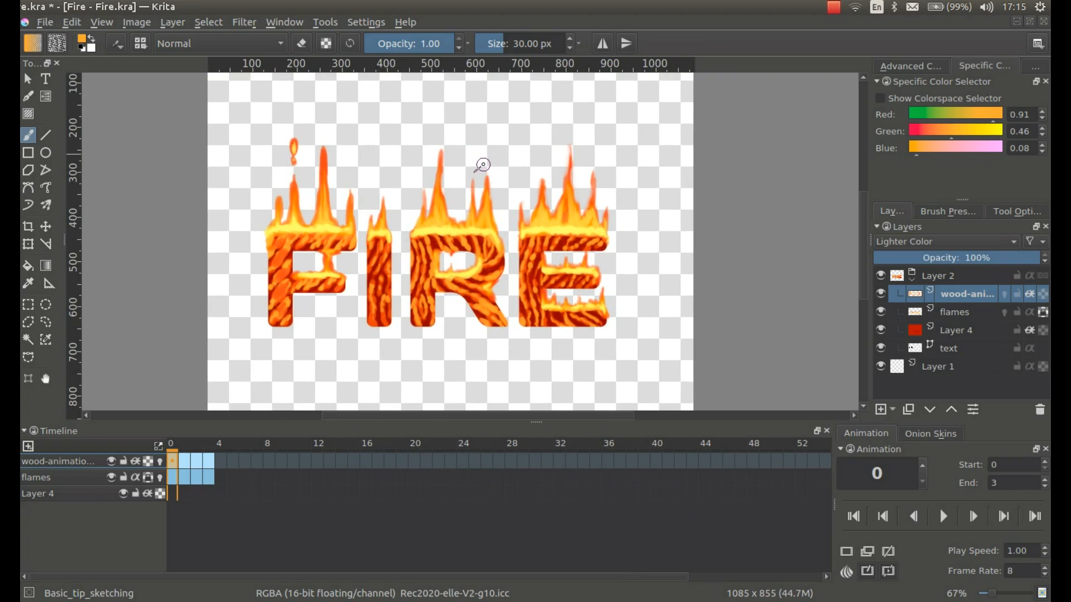
- Set the image's background colour to opaque white in the image properties
{"action": "left_click", "coordinate": [135, 23]}
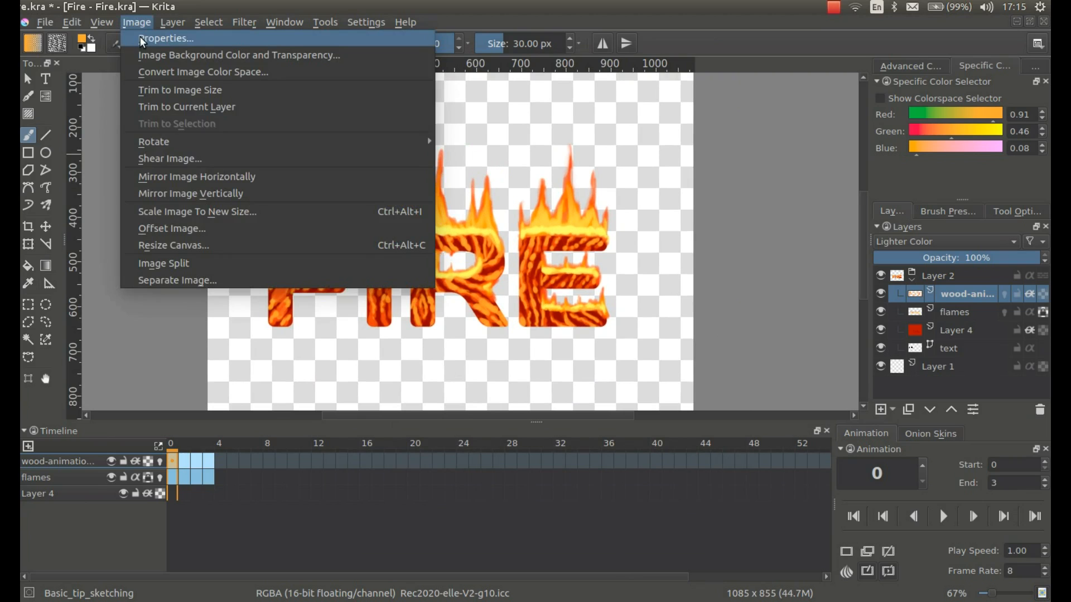
{"action": "left_click", "coordinate": [141, 37]}
{"action": "left_click", "coordinate": [562, 170]}
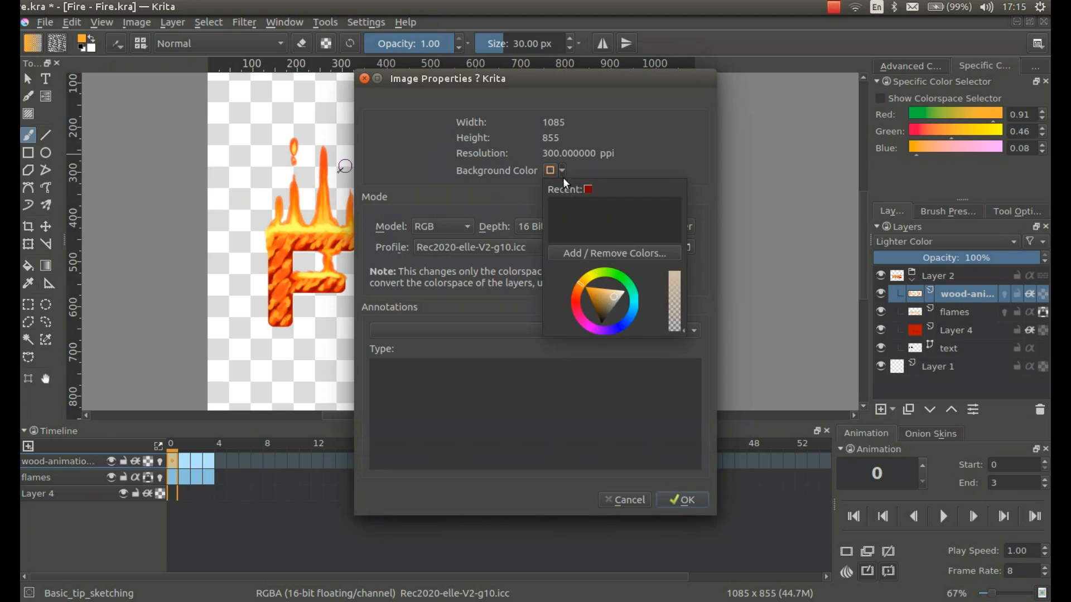
{"action": "left_click", "coordinate": [629, 292]}
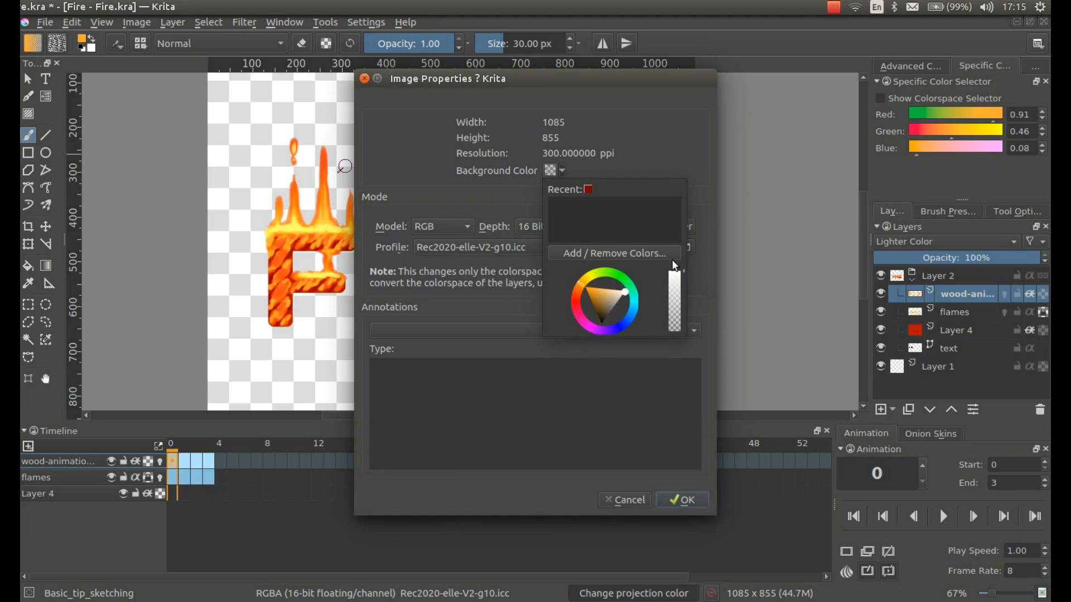
{"action": "left_click", "coordinate": [504, 349]}
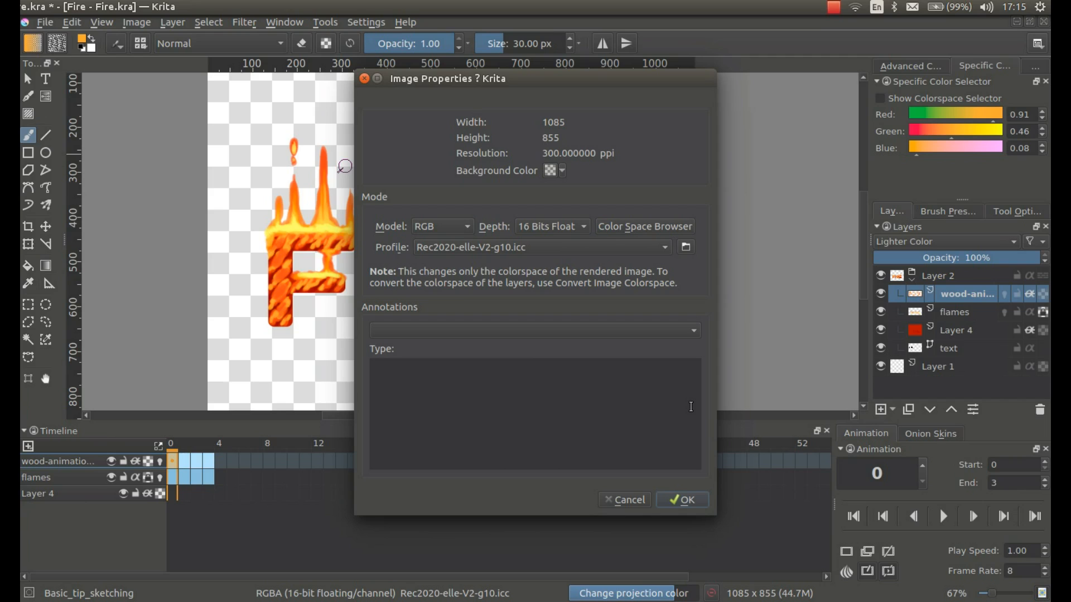
{"action": "left_click", "coordinate": [680, 499]}
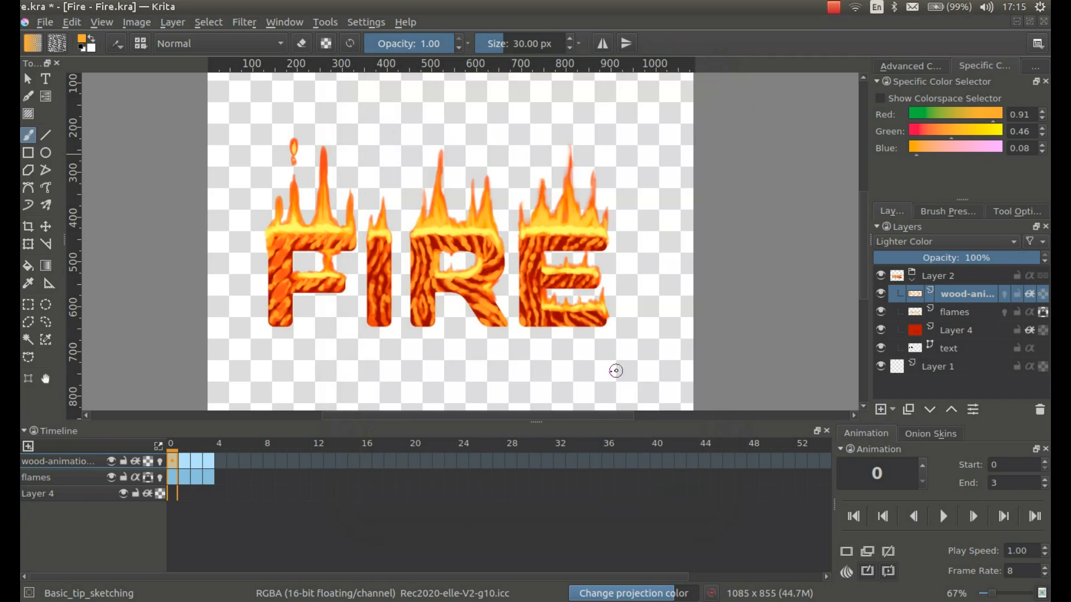
- Check the background colour again in the image properties and close the dialog
{"action": "left_click", "coordinate": [137, 22]}
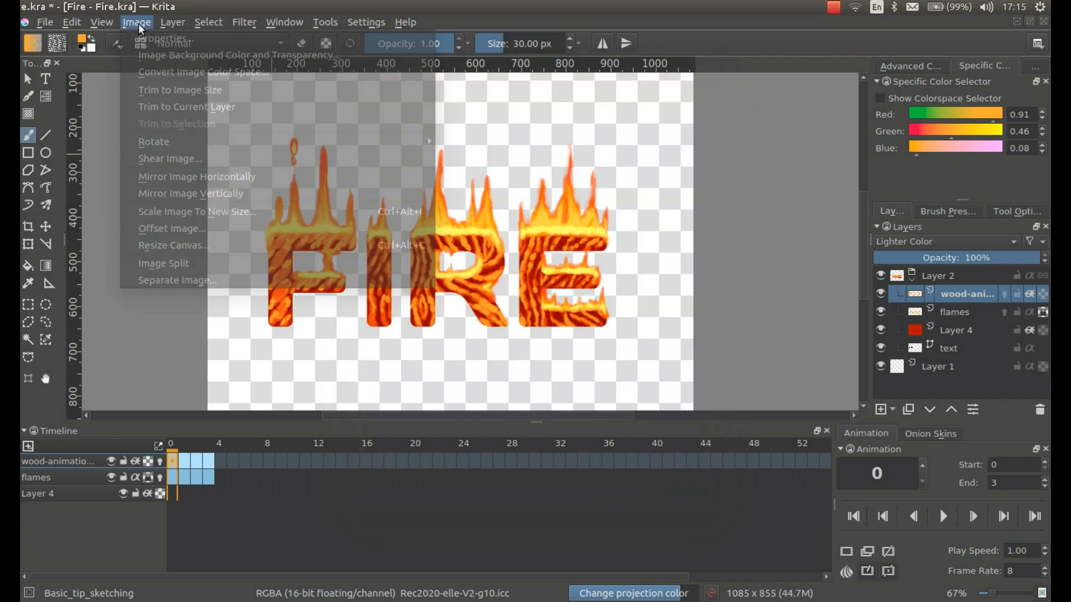
{"action": "left_click", "coordinate": [162, 51]}
{"action": "left_click", "coordinate": [561, 151]}
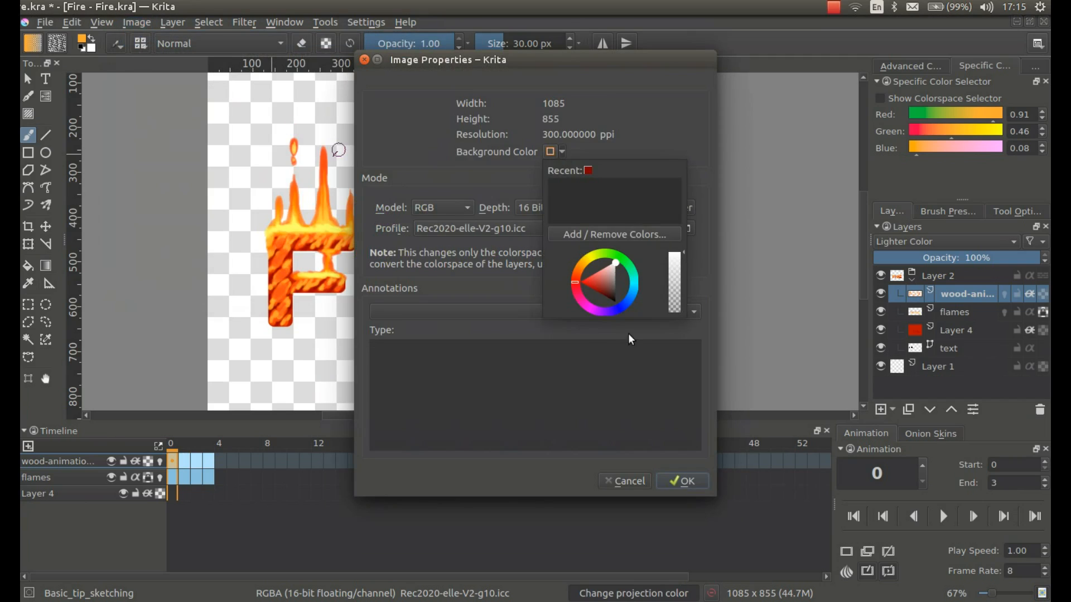
{"action": "left_click", "coordinate": [507, 322]}
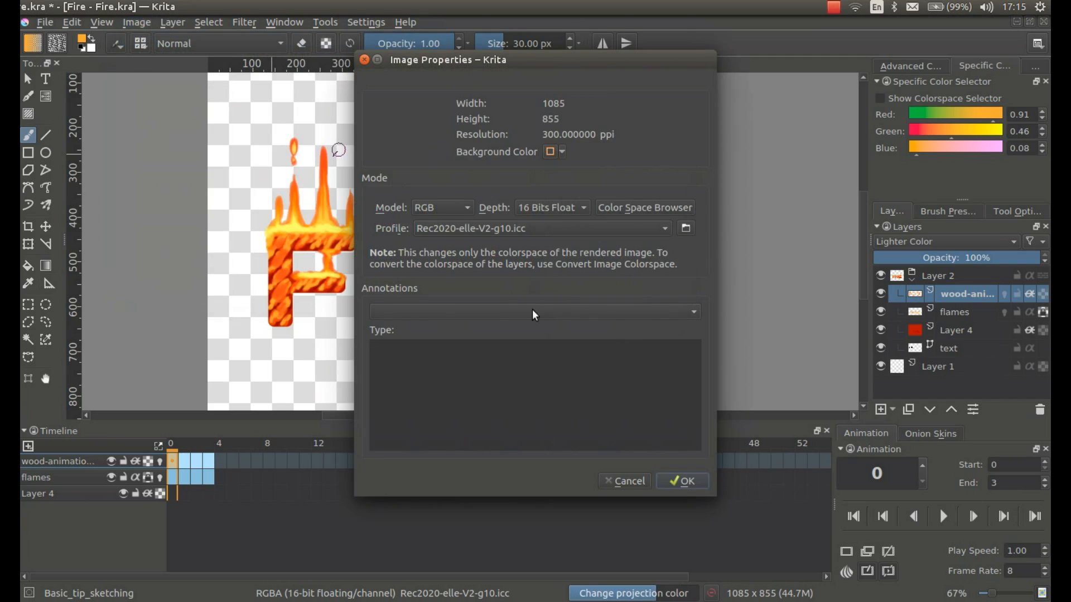
{"action": "left_click", "coordinate": [685, 482]}
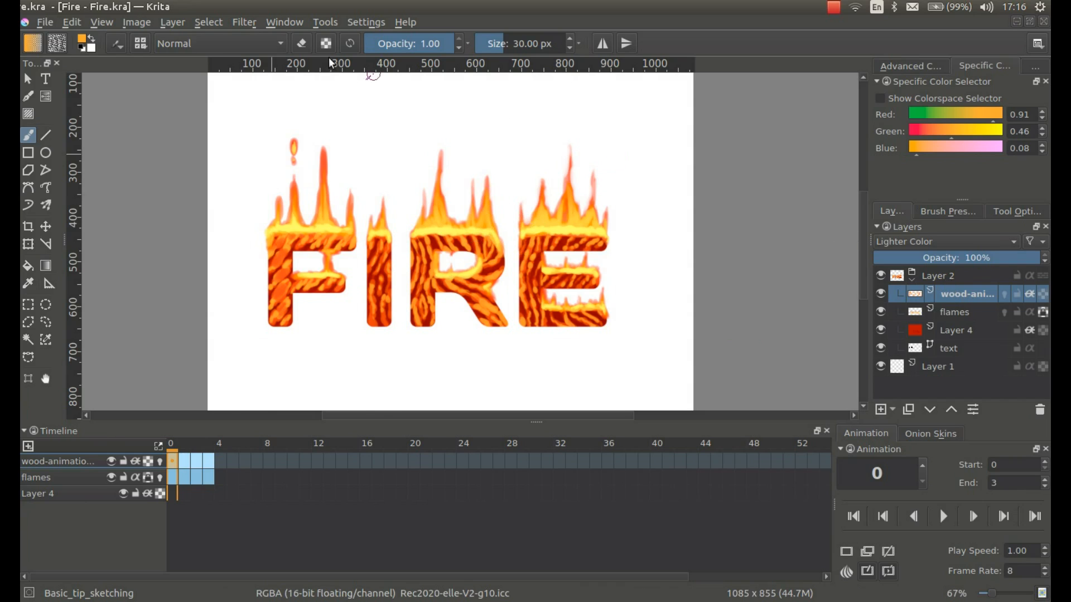
- Flatten the image into a single animated layer and play it back briefly
{"action": "left_click", "coordinate": [173, 24]}
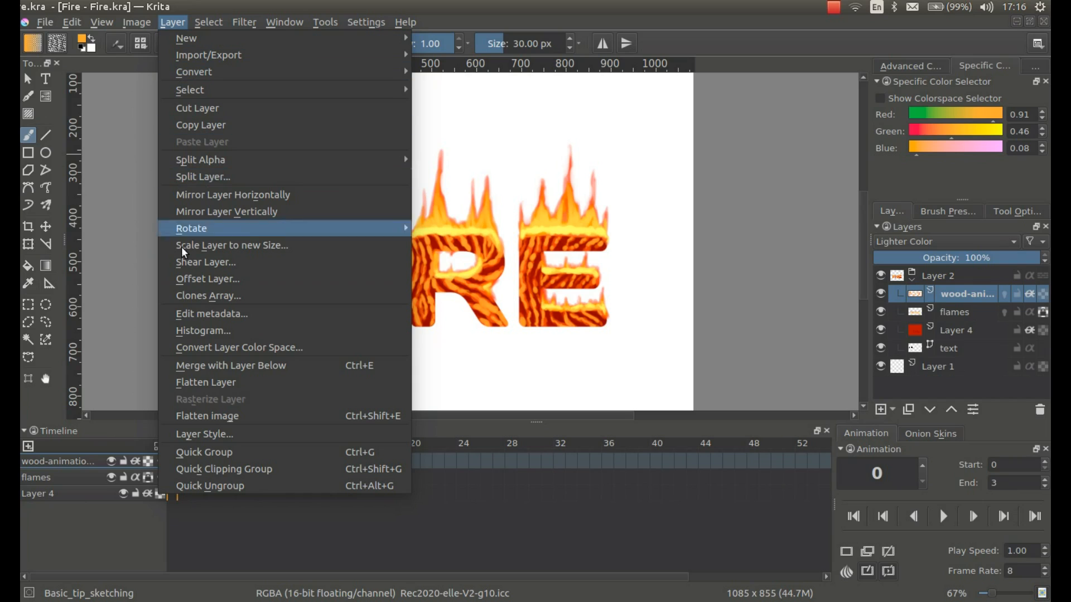
{"action": "left_click", "coordinate": [204, 414]}
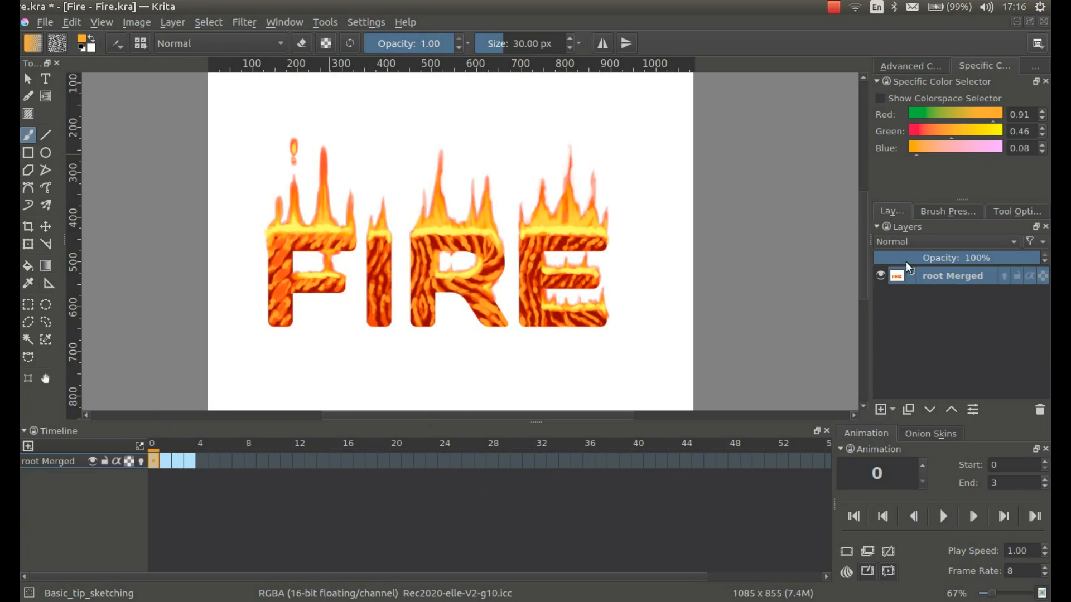
{"action": "left_click", "coordinate": [943, 517]}
{"action": "left_click", "coordinate": [943, 518]}
{"action": "left_click", "coordinate": [41, 22]}
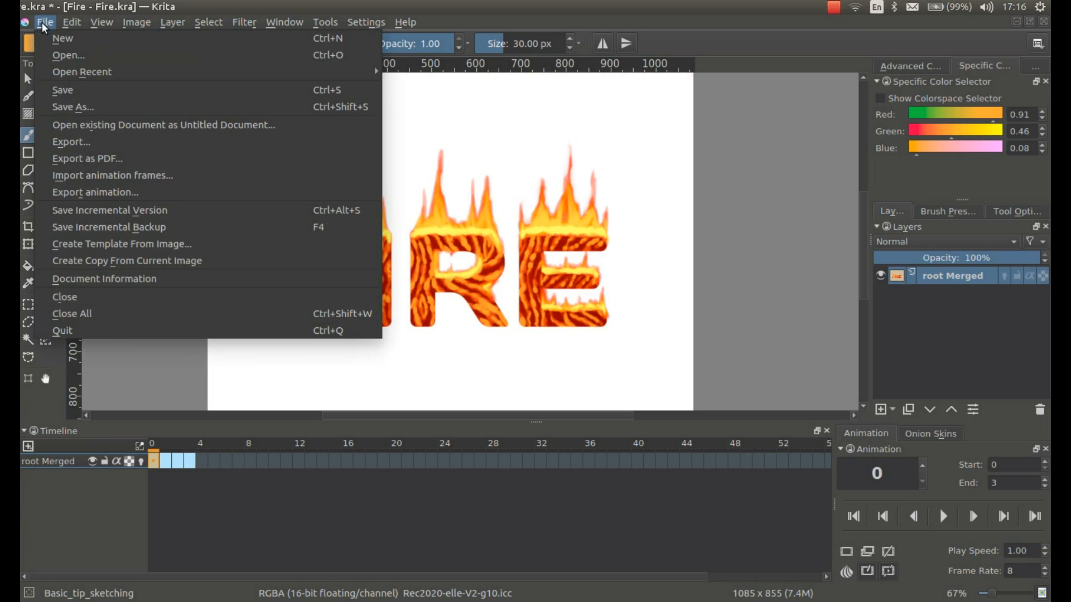
{"action": "left_click", "coordinate": [86, 192]}
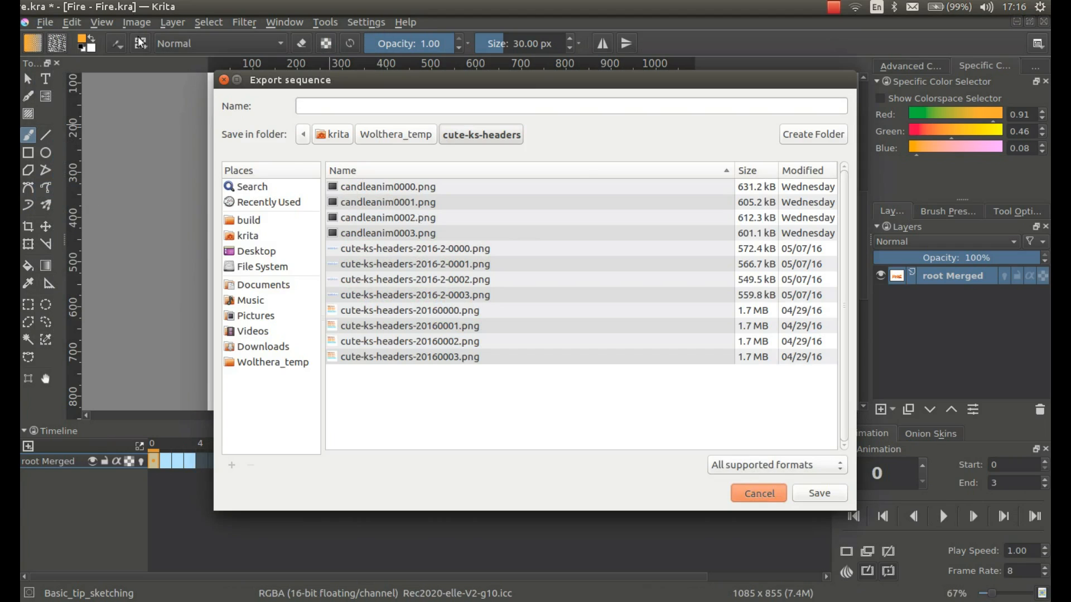
{"action": "left_click", "coordinate": [759, 492]}
- Convert the image colour space to 8-bit RGB with the sRGB-elle-V2-srgbtrc.icc profile and perceptual intent
{"action": "left_click", "coordinate": [137, 22]}
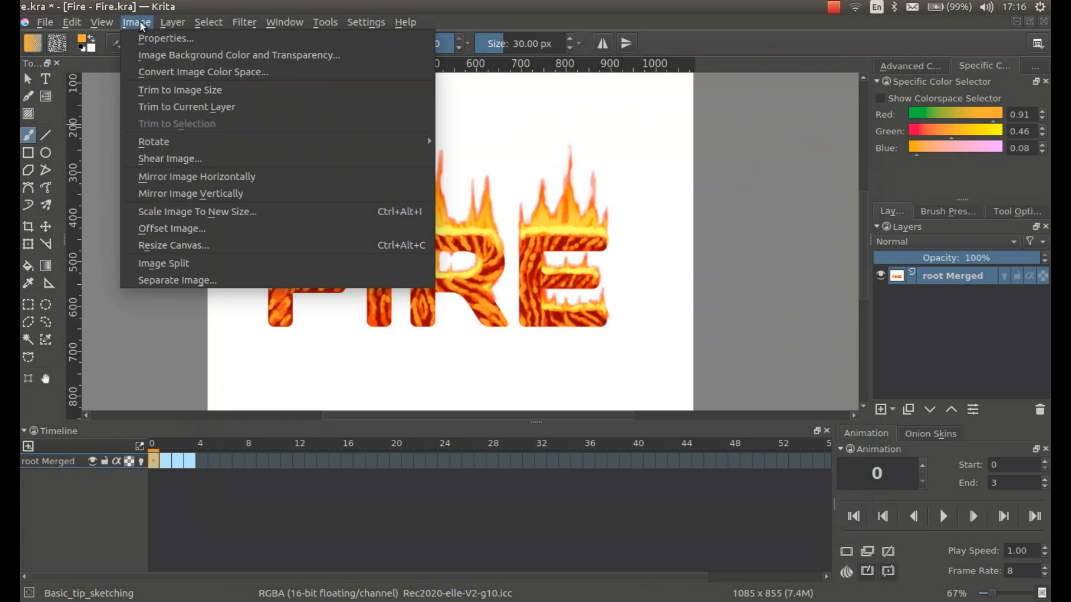
{"action": "left_click", "coordinate": [165, 74]}
{"action": "left_click", "coordinate": [574, 219]}
{"action": "left_click", "coordinate": [554, 179]}
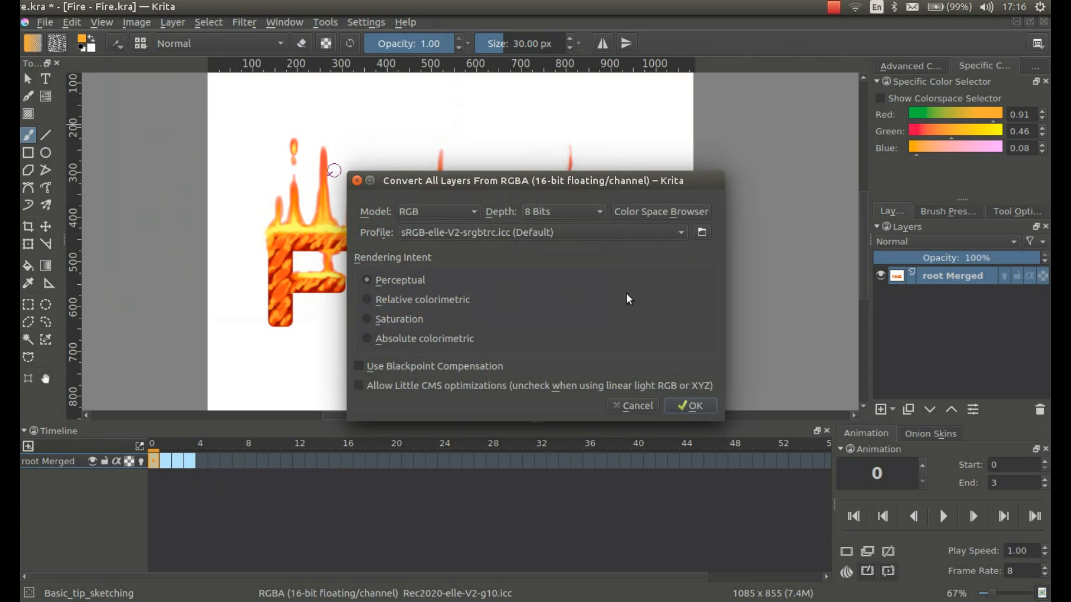
{"action": "left_click", "coordinate": [692, 405]}
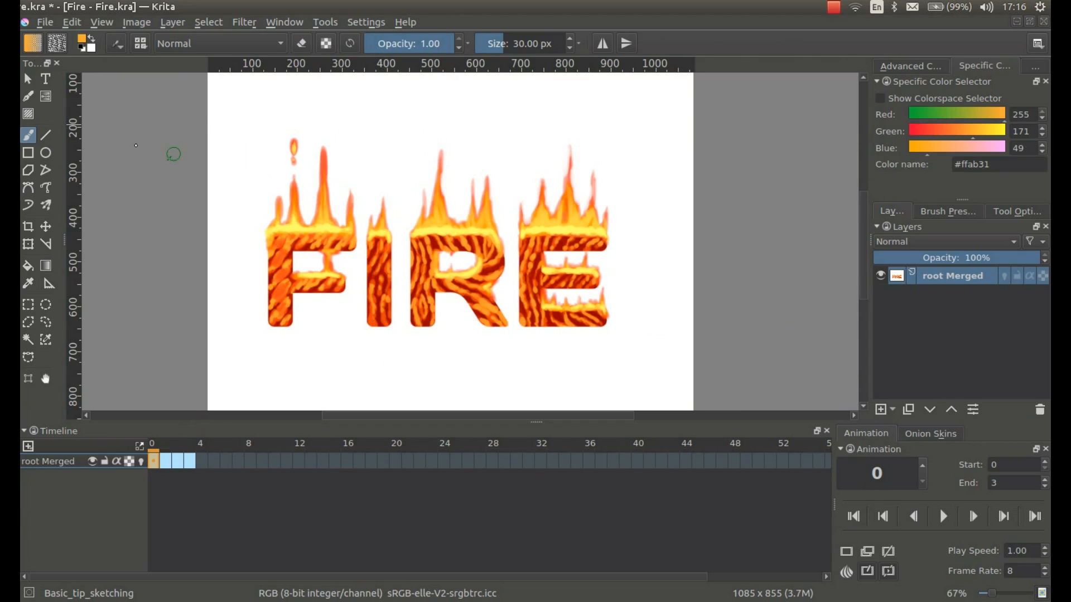
- Export the animation as an image sequence named fireytext.png in the cute-ks-headers folder
{"action": "left_click", "coordinate": [44, 21]}
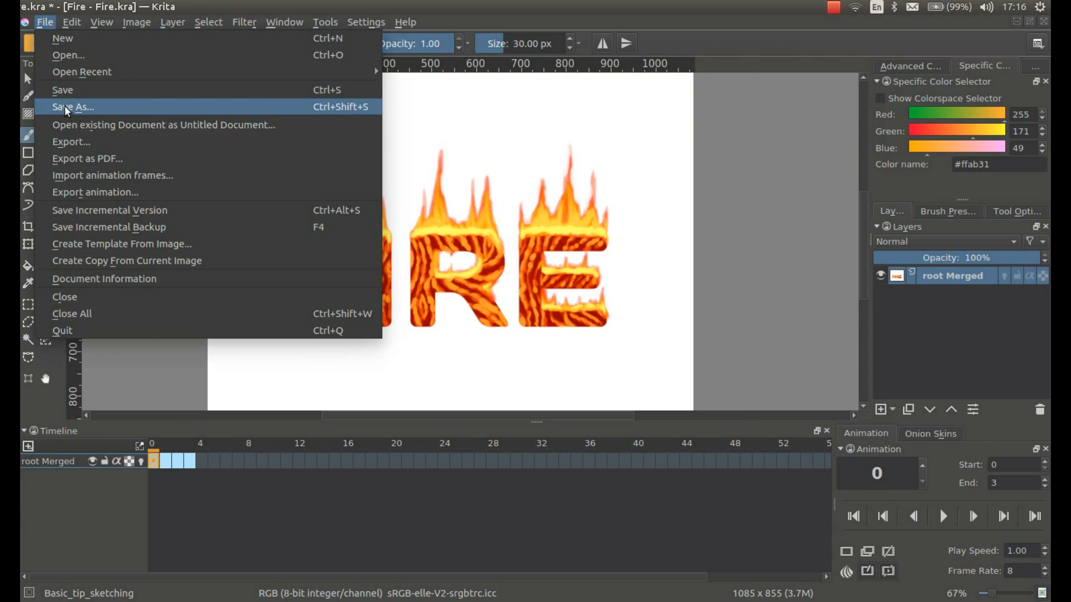
{"action": "left_click", "coordinate": [89, 192]}
{"action": "left_click", "coordinate": [351, 104]}
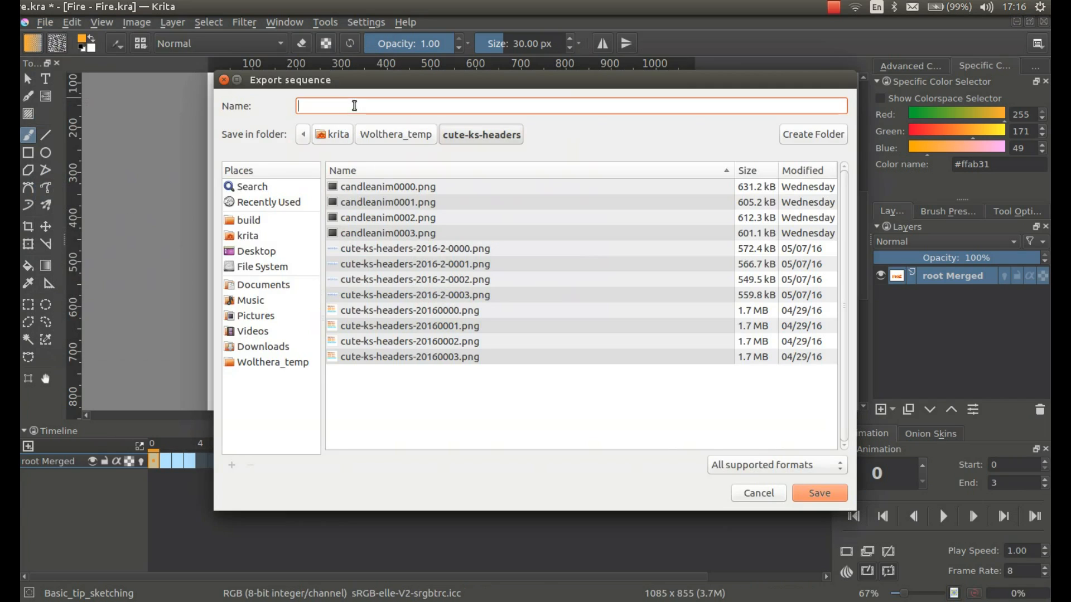
{"action": "type", "text": "fireytext.png"}
{"action": "key", "text": "Return"}
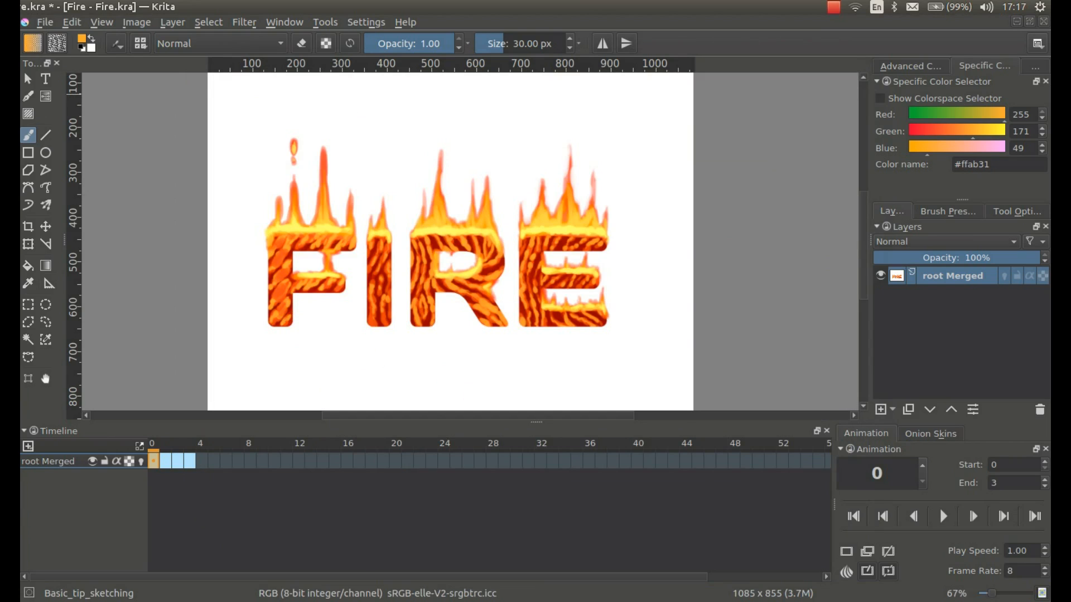
- Launch the GIMP Image Editor through a search for "gimp"
{"action": "key", "text": "super"}
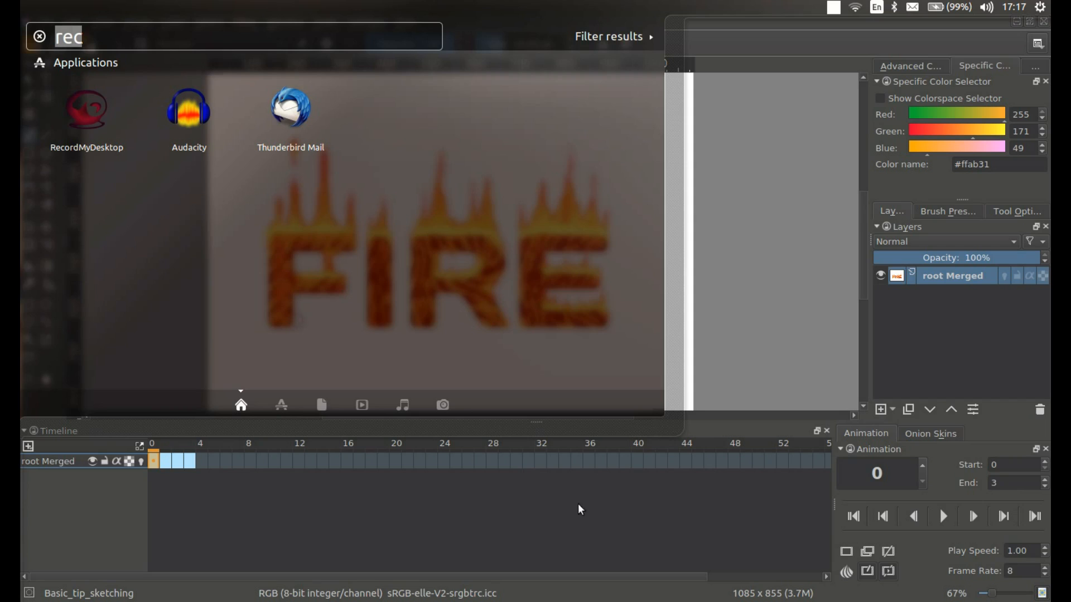
{"action": "type", "text": "gimp"}
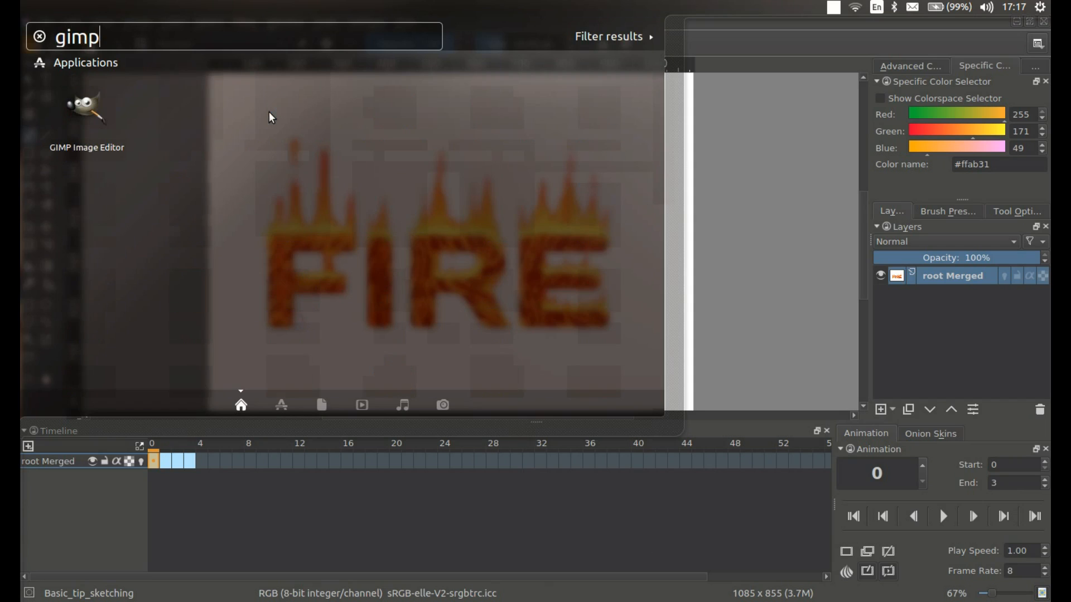
{"action": "left_click", "coordinate": [89, 108]}
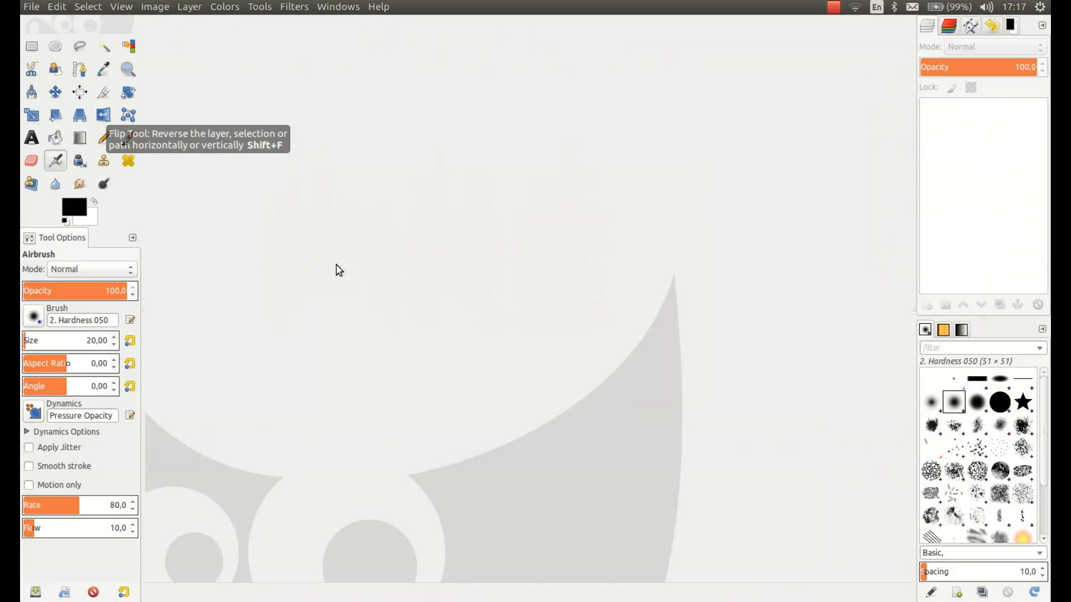
- Start opening an image and browse to the exported fireytext frames in the cute-ks-headers folder
{"action": "left_click", "coordinate": [32, 7]}
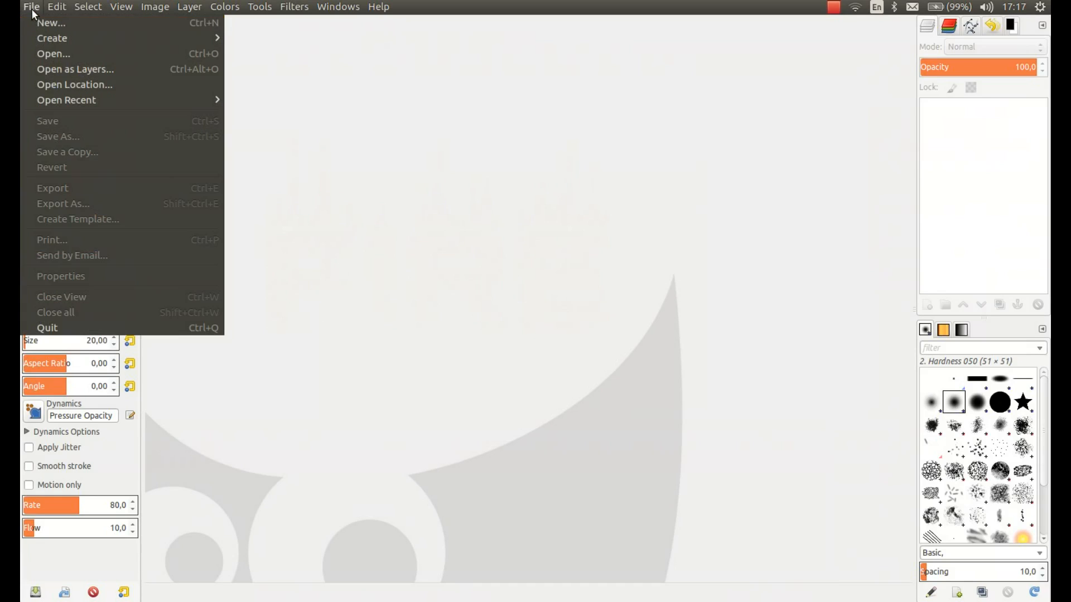
{"action": "left_click", "coordinate": [53, 54]}
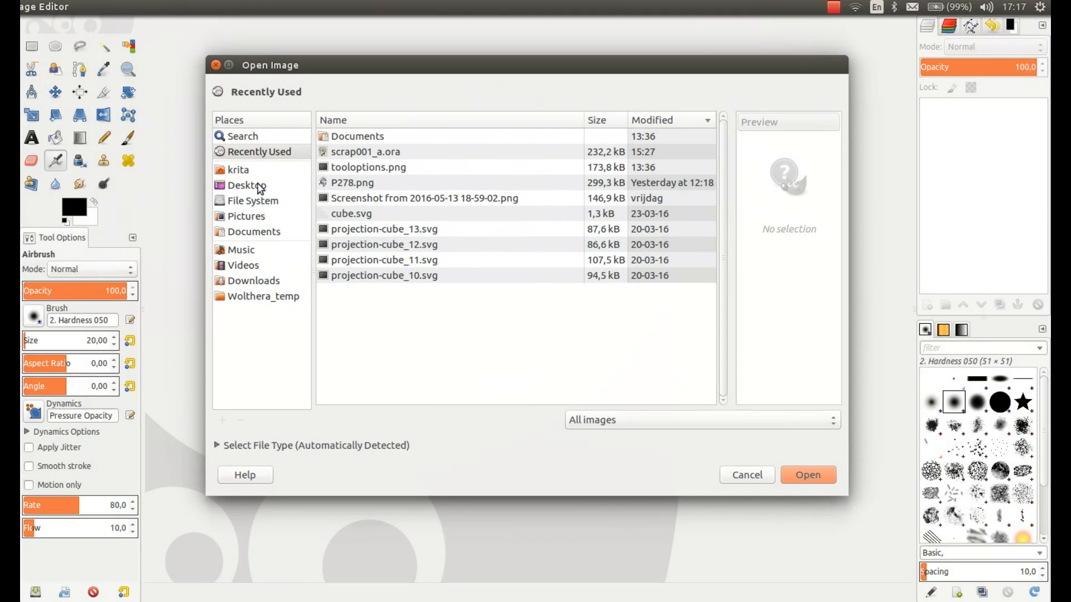
{"action": "left_click", "coordinate": [271, 298]}
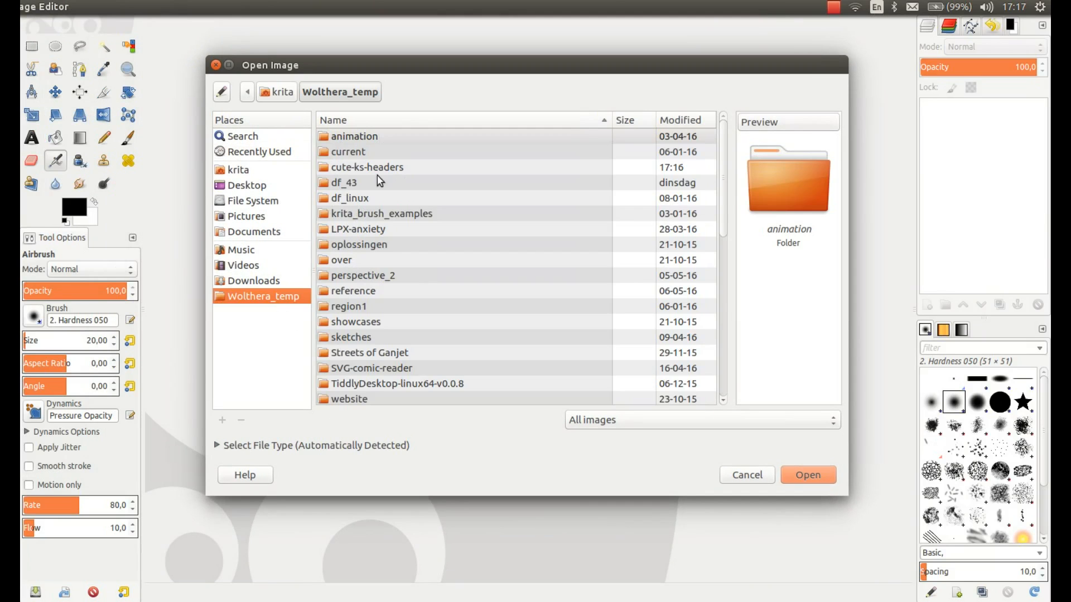
{"action": "double_click", "coordinate": [326, 167]}
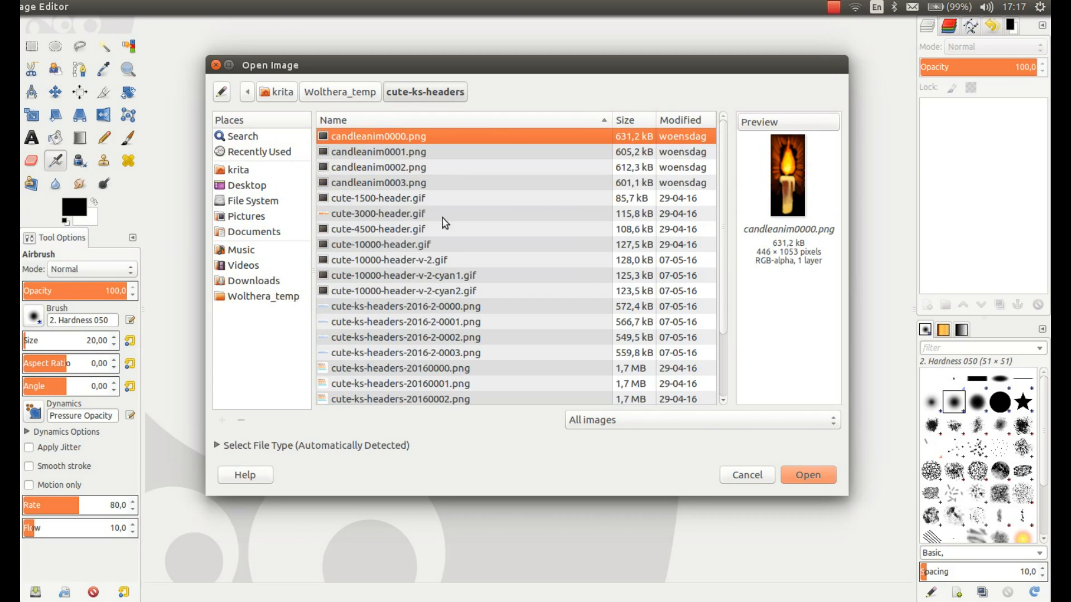
{"action": "scroll", "coordinate": [715, 223], "scroll_direction": "down", "scroll_amount": 3}
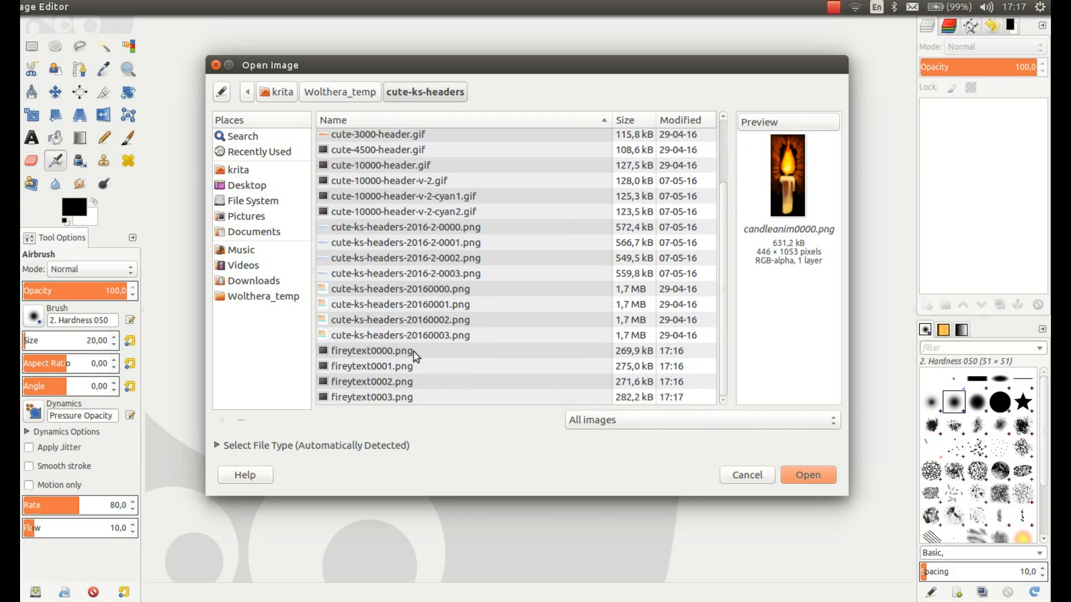
- Compare the previews of fireytext0000.png through fireytext0003.png and cancel opening them
{"action": "left_click", "coordinate": [378, 353]}
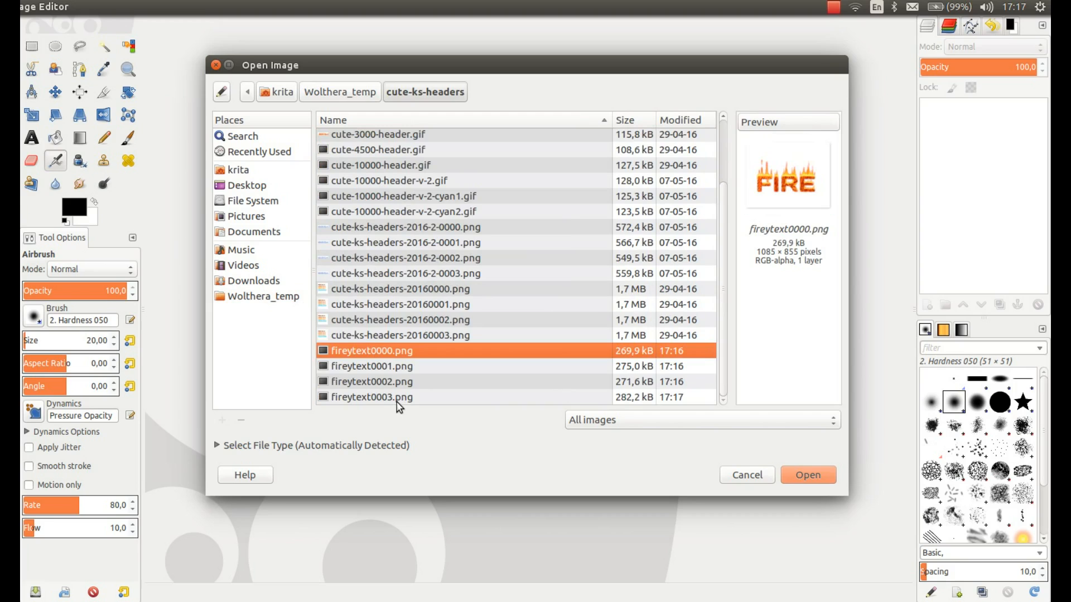
{"action": "left_click", "coordinate": [399, 397], "text": "shift"}
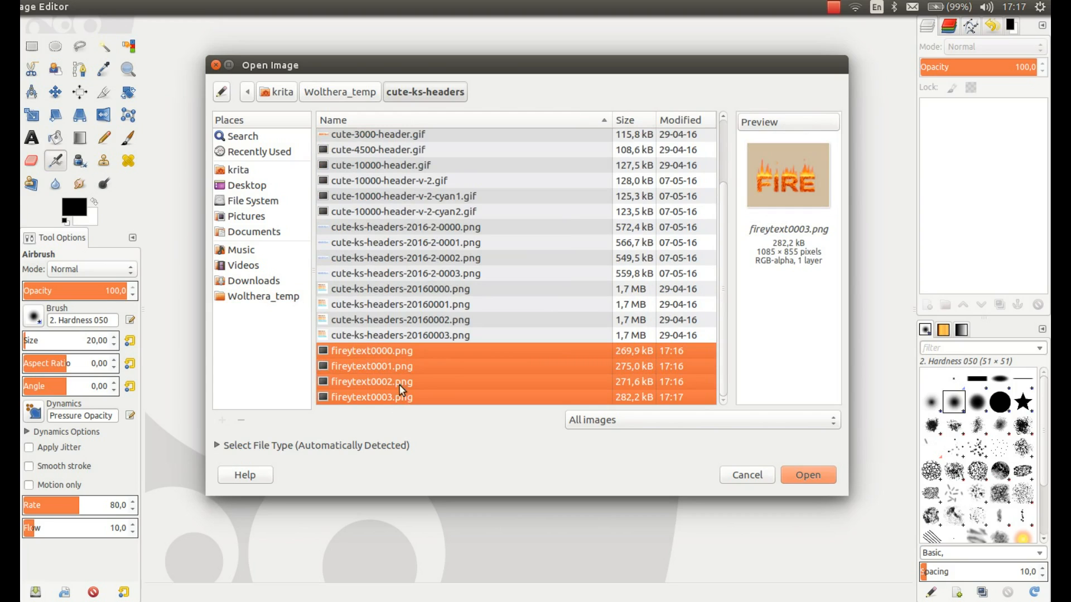
{"action": "left_click", "coordinate": [400, 374]}
{"action": "left_click", "coordinate": [400, 383]}
{"action": "left_click", "coordinate": [398, 397]}
{"action": "left_click", "coordinate": [403, 351]}
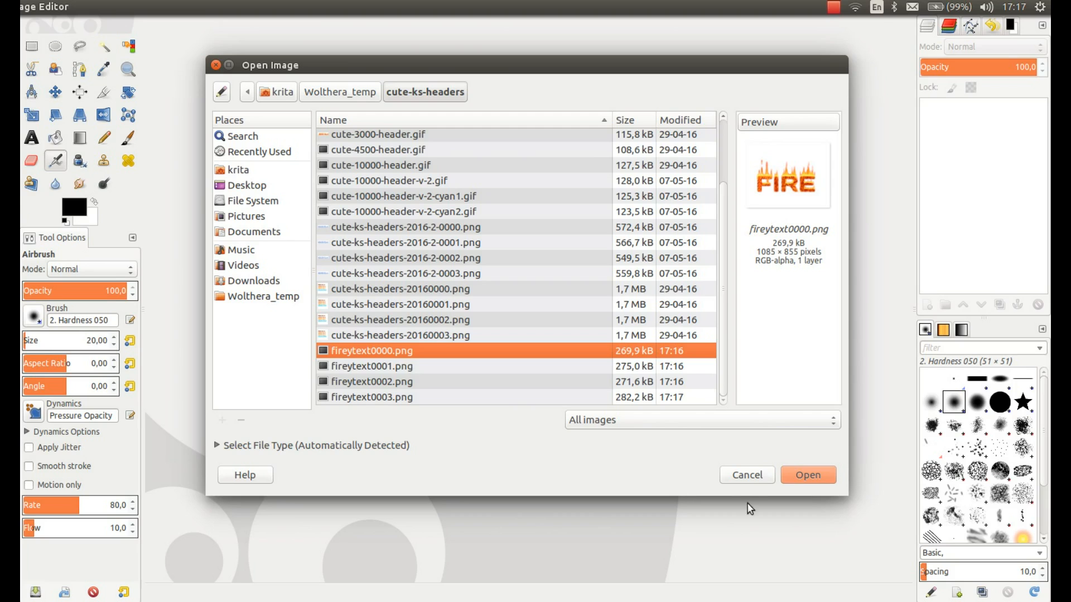
{"action": "left_click", "coordinate": [750, 480]}
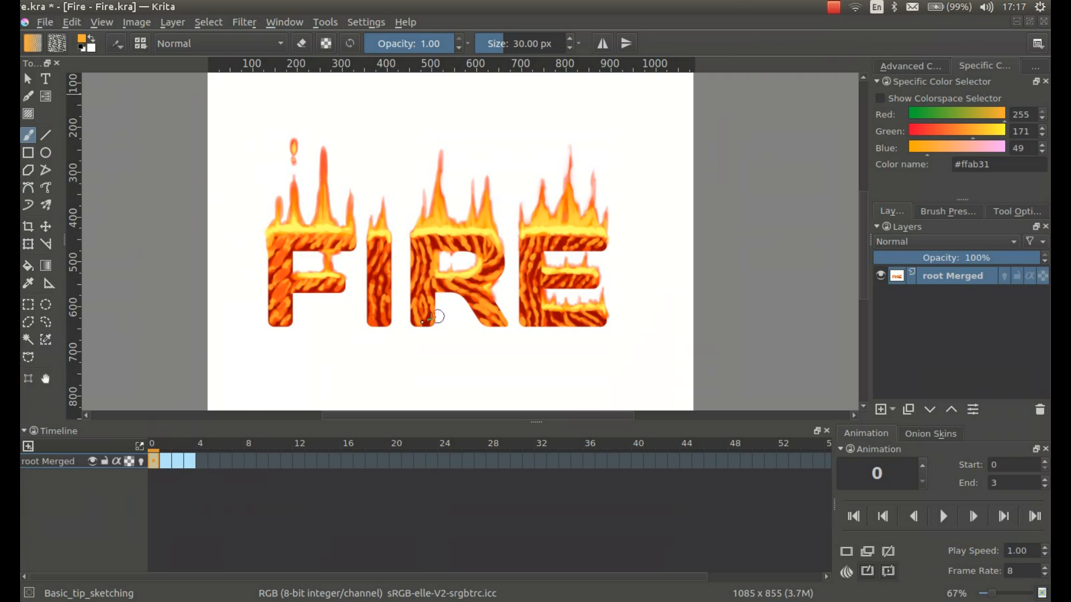
- Switch to Krita, undo the colour space conversion and the image flattening, and make frame 3 current
{"action": "left_click", "coordinate": [165, 461]}
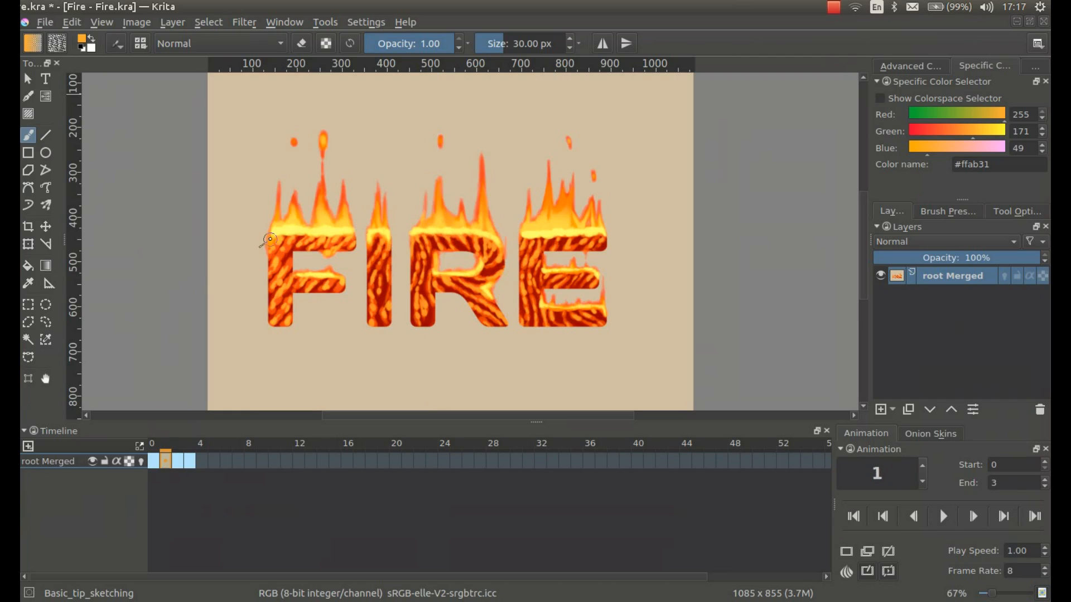
{"action": "key", "text": "Left"}
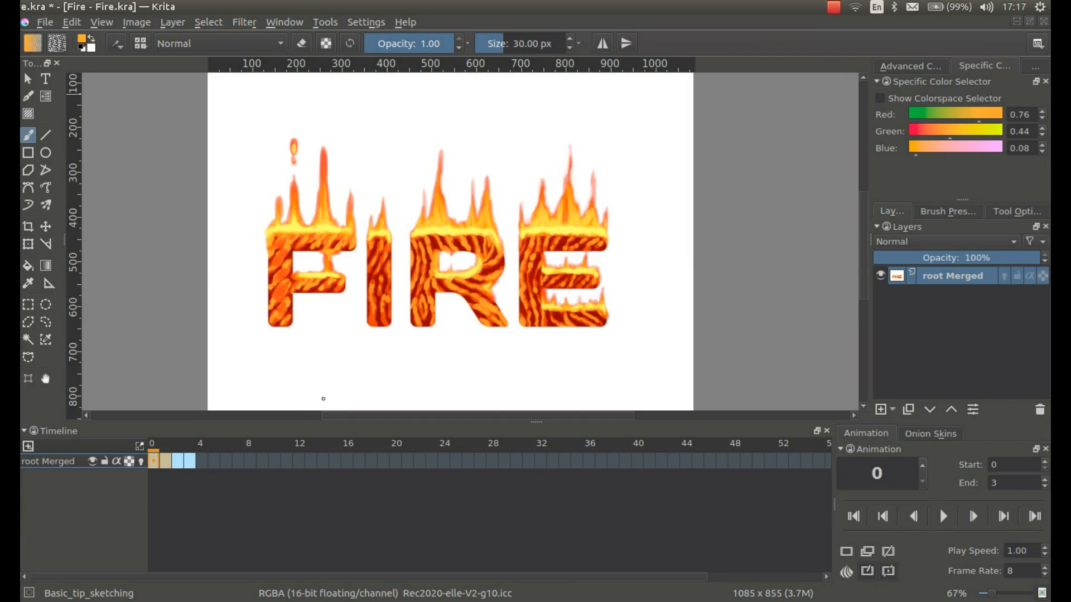
{"action": "key", "text": "ctrl+z"}
{"action": "left_click", "coordinate": [188, 460]}
{"action": "left_click", "coordinate": [193, 460]}
{"action": "left_click", "coordinate": [206, 461]}
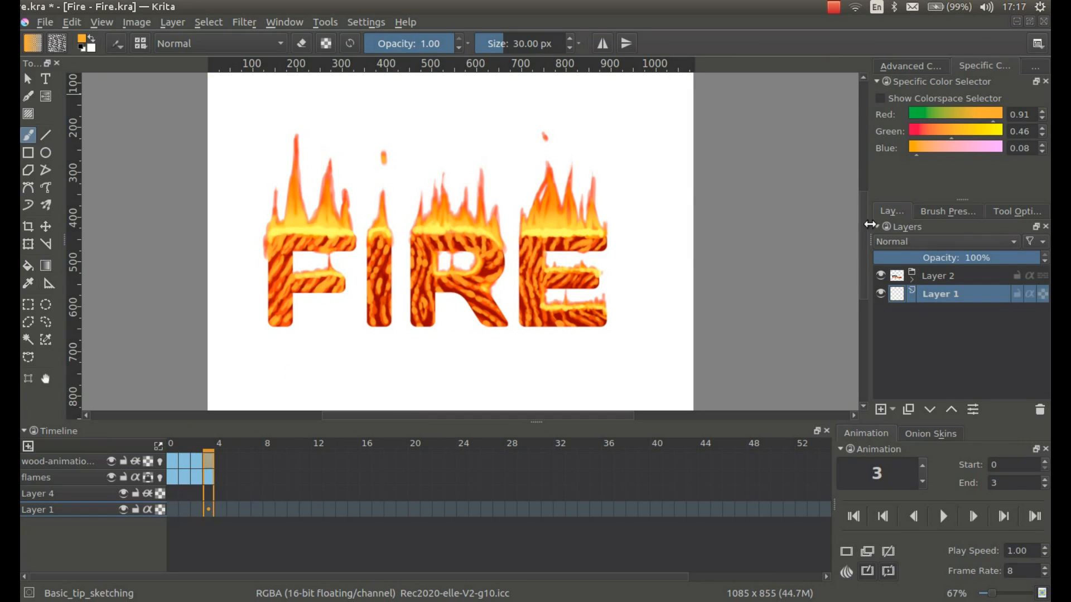
- Flatten the image again and convert its colour space to 8-bit RGB with the sRGB-elle-V2-srgbtrc.icc profile
{"action": "left_click", "coordinate": [132, 21]}
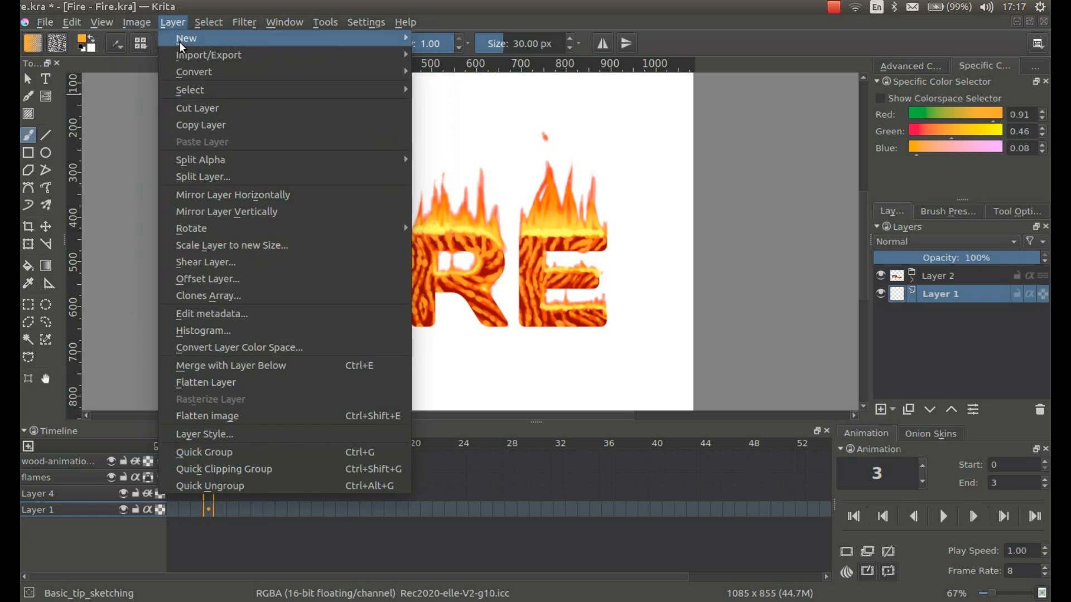
{"action": "left_click", "coordinate": [219, 417]}
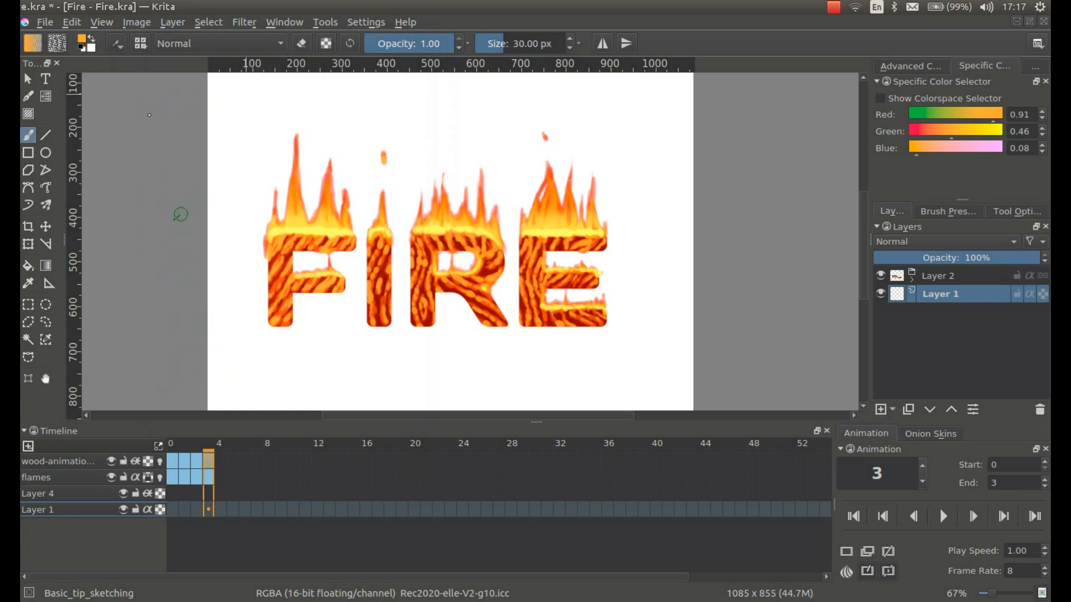
{"action": "left_click", "coordinate": [139, 21]}
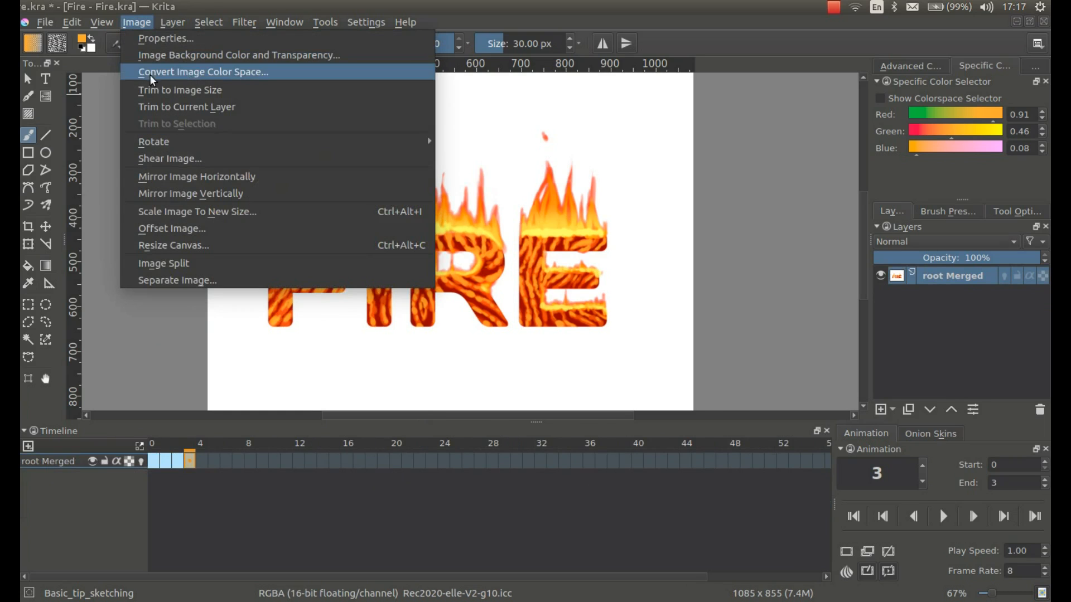
{"action": "left_click", "coordinate": [151, 77]}
{"action": "left_click", "coordinate": [549, 210]}
{"action": "left_click", "coordinate": [558, 174]}
{"action": "left_click", "coordinate": [683, 403]}
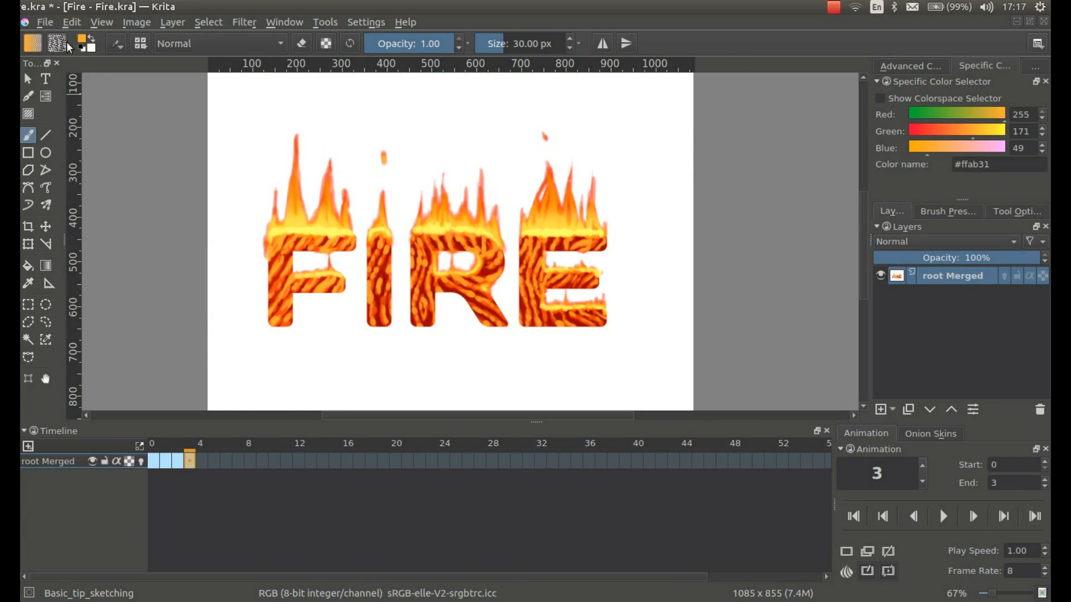
- Export the animation again as the fireytext.png sequence in cute-ks-headers, replacing the earlier frames
{"action": "left_click", "coordinate": [44, 22]}
{"action": "left_click", "coordinate": [103, 192]}
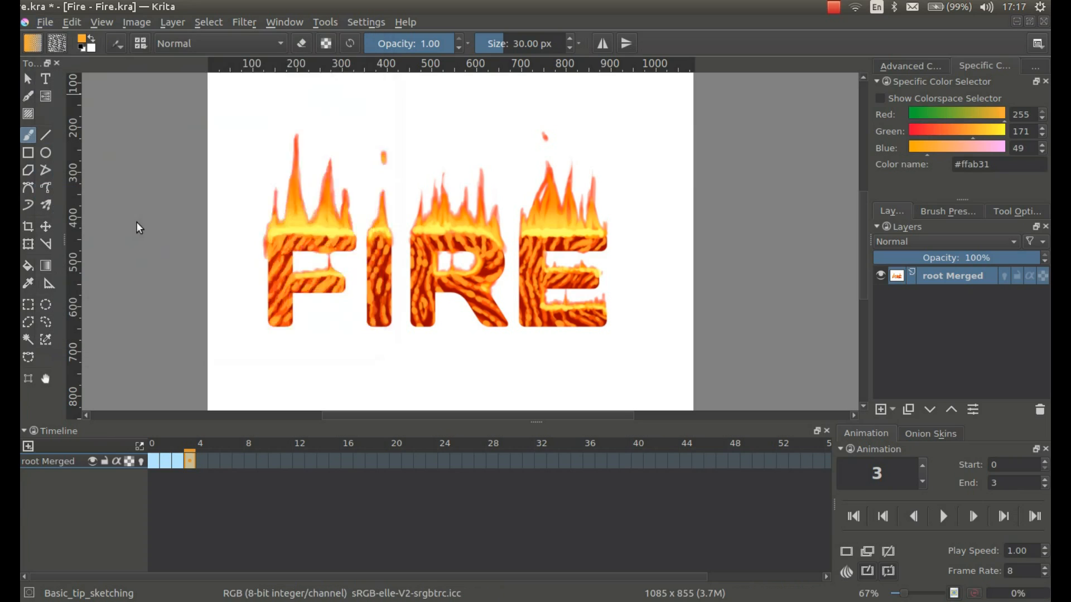
{"action": "mouse_move", "coordinate": [338, 107]}
{"action": "left_mouse_down"}
{"action": "mouse_move", "coordinate": [358, 106]}
{"action": "mouse_move", "coordinate": [335, 106]}
{"action": "left_mouse_up"}
{"action": "left_click", "coordinate": [359, 106]}
{"action": "key", "text": "BackSpace"}
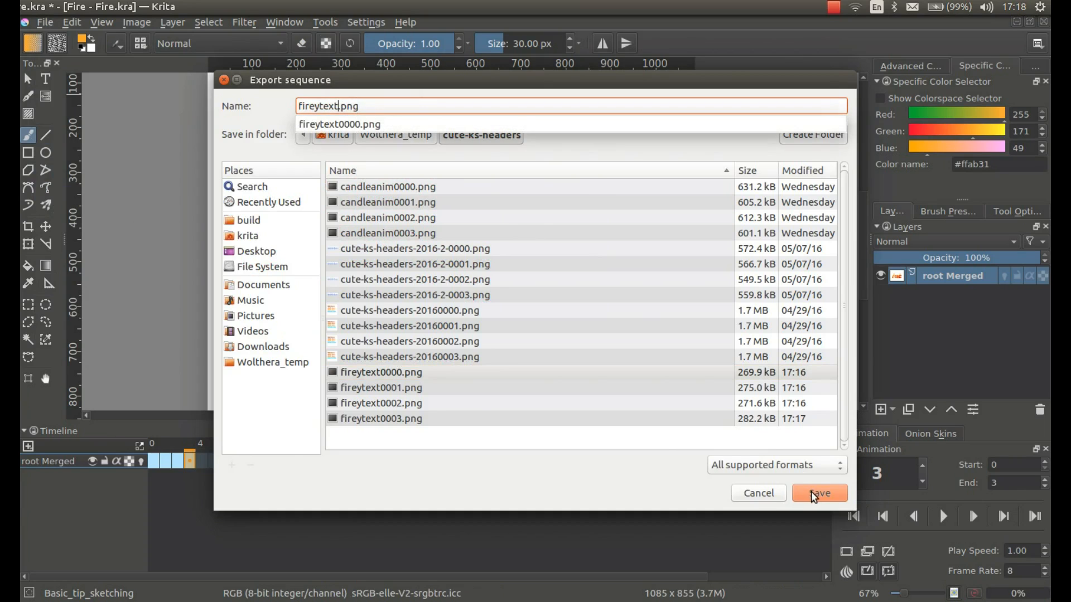
{"action": "left_click", "coordinate": [814, 496]}
{"action": "left_click", "coordinate": [820, 495]}
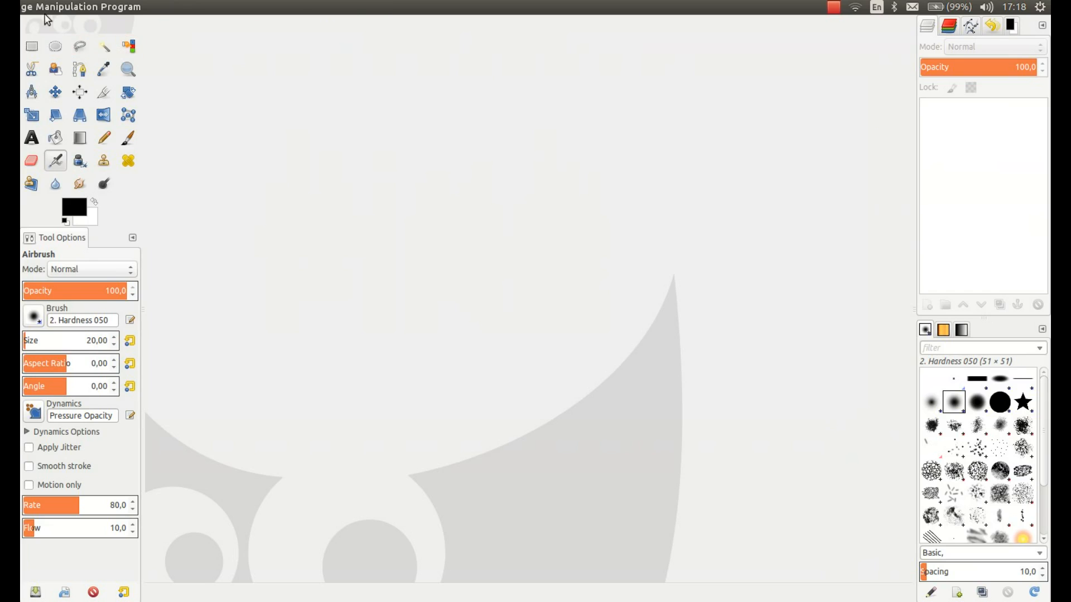
- Switch to GIMP, start opening an image and browse to the re-exported frames in the cute-ks-headers folder
{"action": "left_click", "coordinate": [31, 6]}
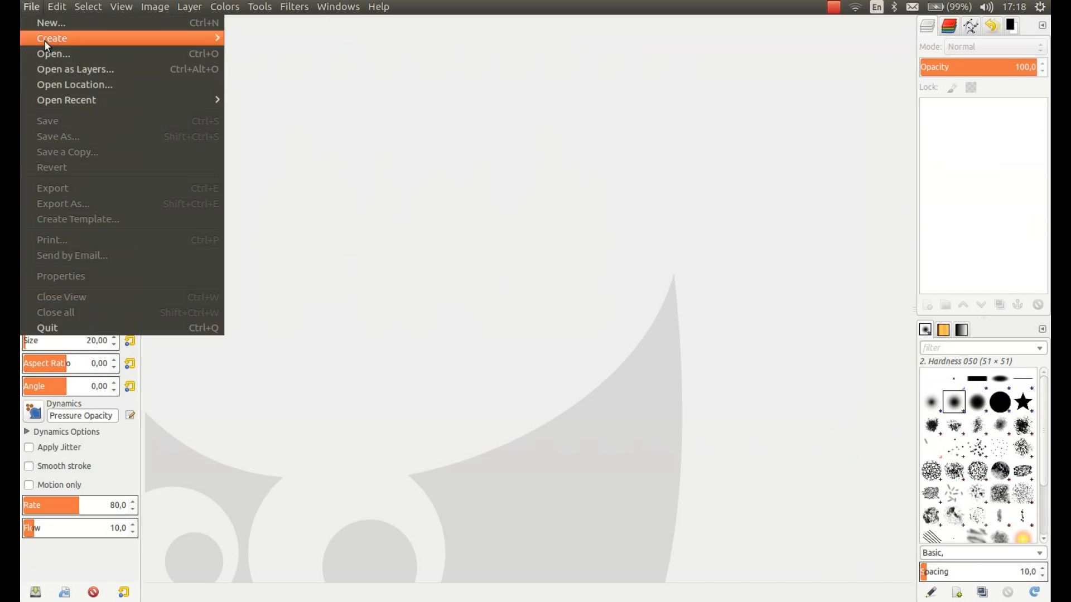
{"action": "left_click", "coordinate": [63, 54]}
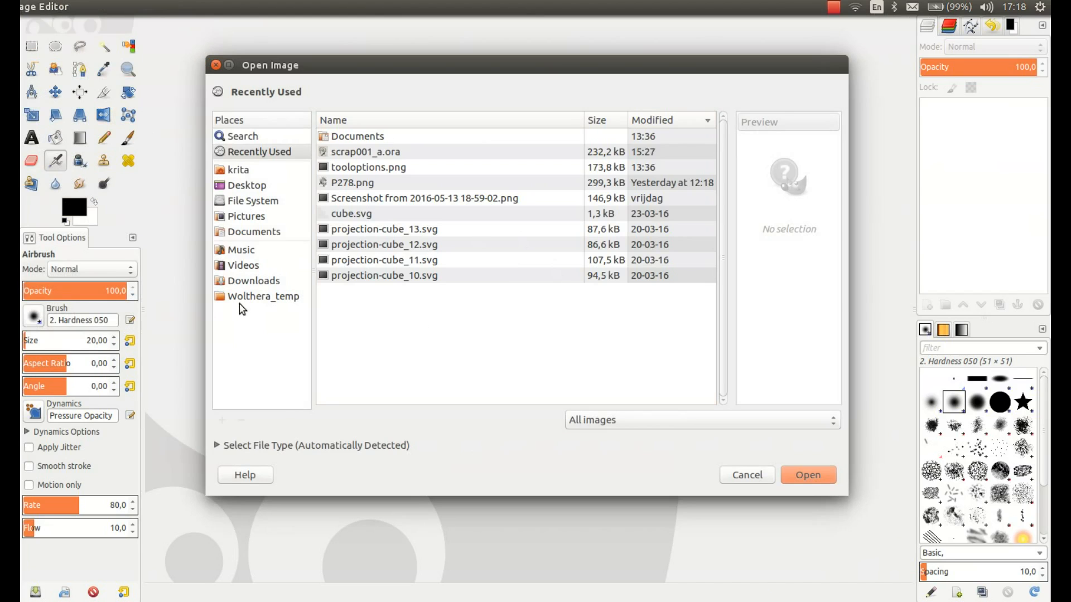
{"action": "left_click", "coordinate": [241, 304]}
{"action": "double_click", "coordinate": [328, 167]}
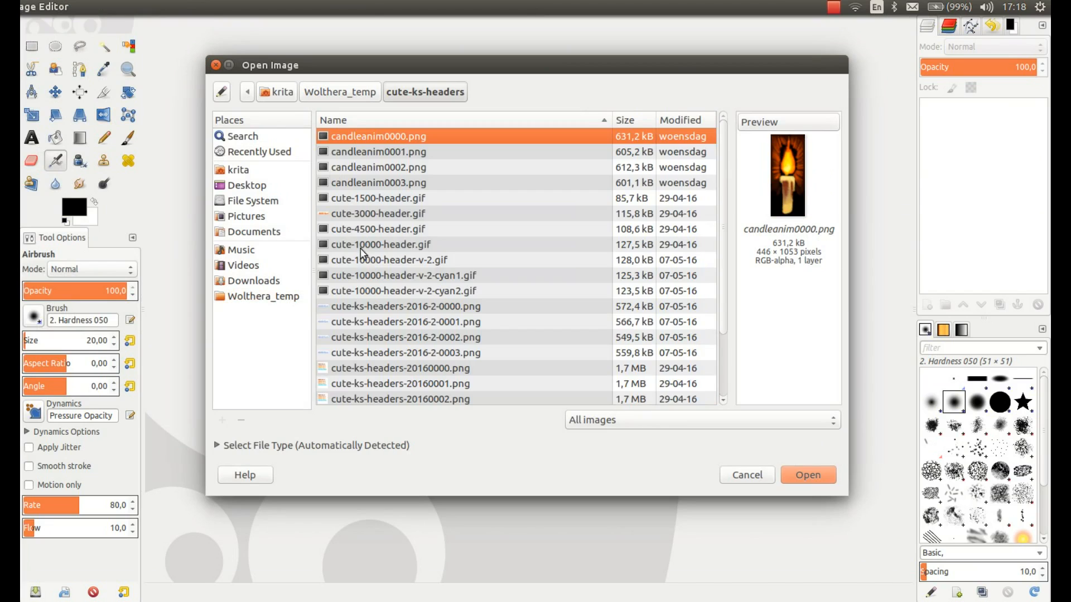
{"action": "scroll", "coordinate": [720, 284], "scroll_direction": "down", "scroll_amount": 3}
- Check the previews of the re-exported fireytext frames and select fireytext0000.png through fireytext0003.png together
{"action": "left_click", "coordinate": [374, 350]}
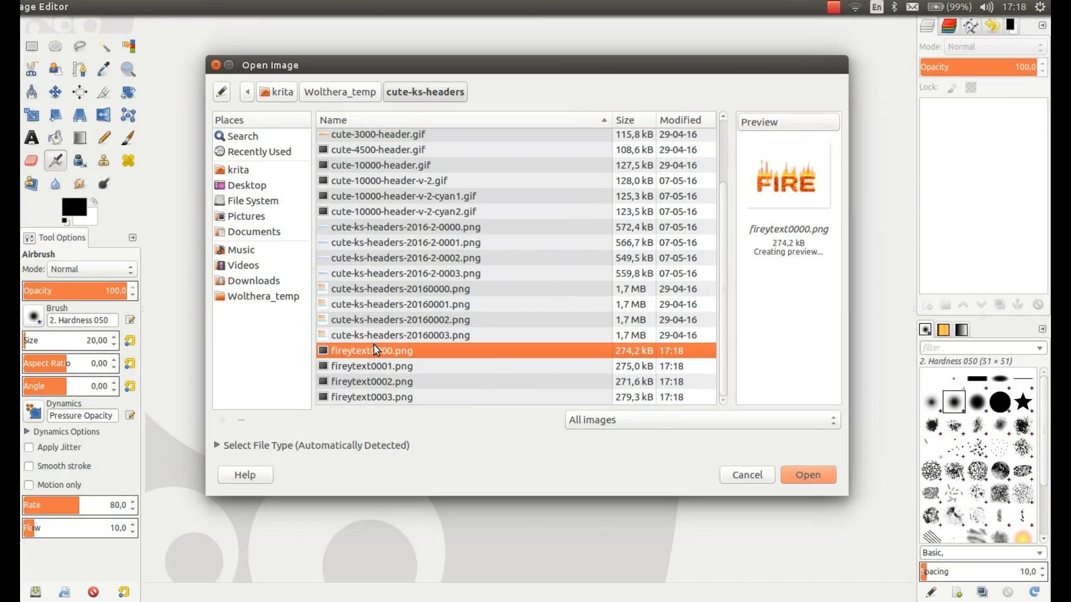
{"action": "left_click", "coordinate": [400, 367]}
{"action": "left_click", "coordinate": [398, 383]}
{"action": "key", "text": "Down"}
{"action": "left_click", "coordinate": [395, 355]}
{"action": "left_click", "coordinate": [405, 399], "text": "shift"}
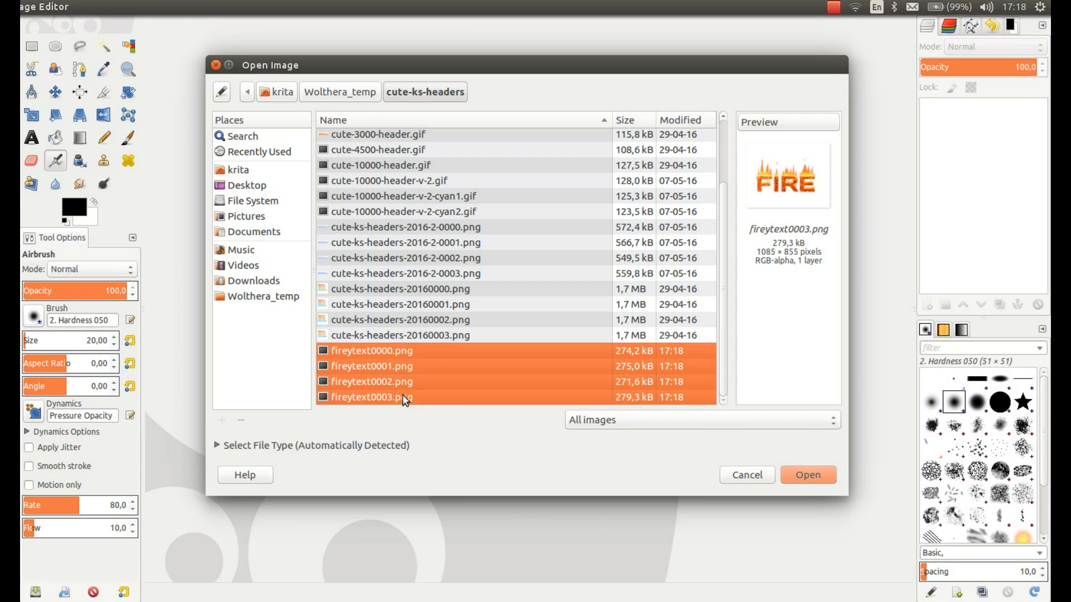
{"action": "left_click", "coordinate": [807, 475]}
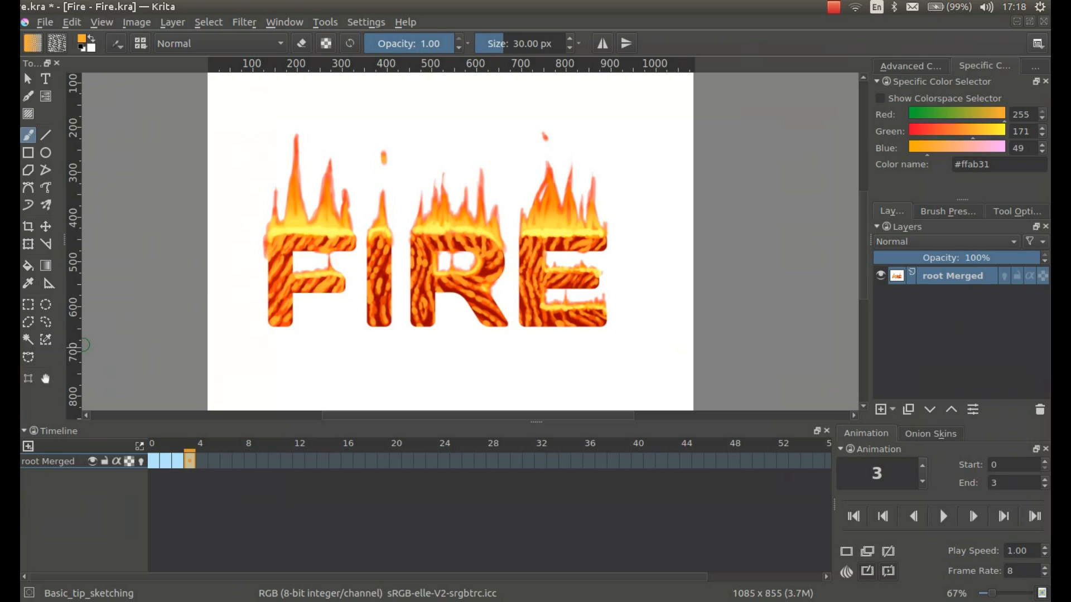
- Switch to Krita and undo the second 8-bit colour conversion and image flattening to get the separate layers back
{"action": "key", "text": "ctrl+z"}
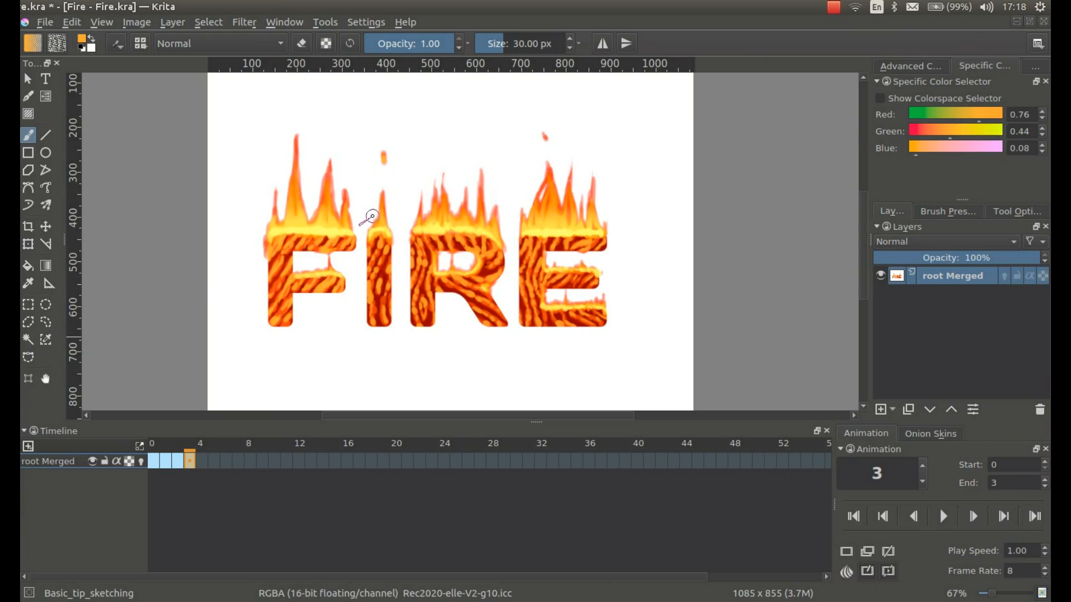
{"action": "key", "text": "ctrl+z"}
{"action": "left_click", "coordinate": [375, 219], "text": "ctrl"}
{"action": "key", "text": "ctrl+z"}
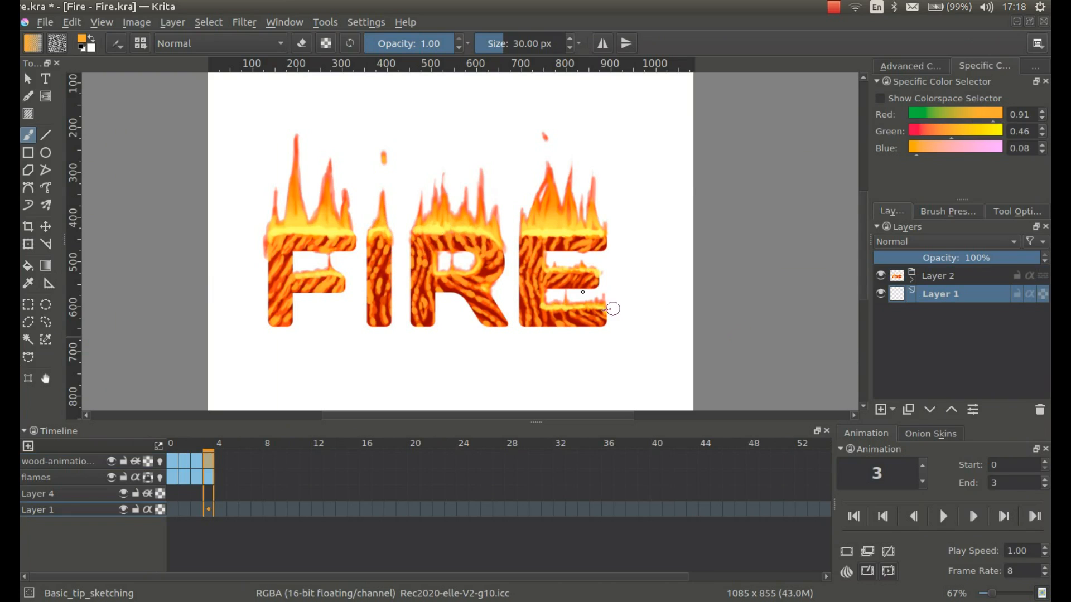
- Fill Layer 1 with white (red, green and blue 1.00) and play the animation to check the background
{"action": "left_click_drag", "start_coordinate": [935, 114], "coordinate": [1011, 148]}
{"action": "key", "text": "shift+BackSpace"}
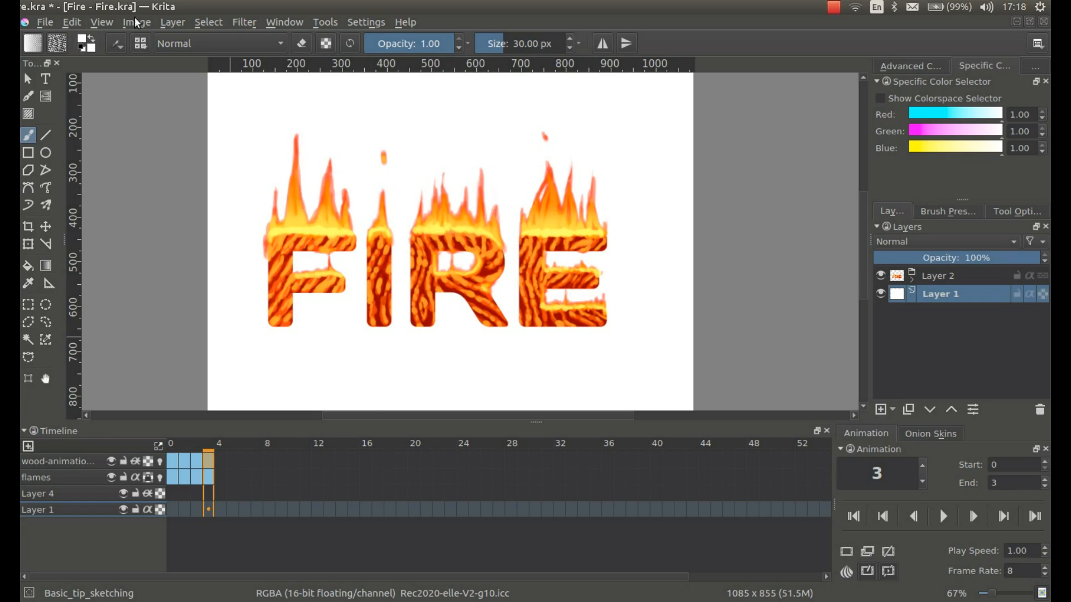
{"action": "left_click", "coordinate": [944, 517]}
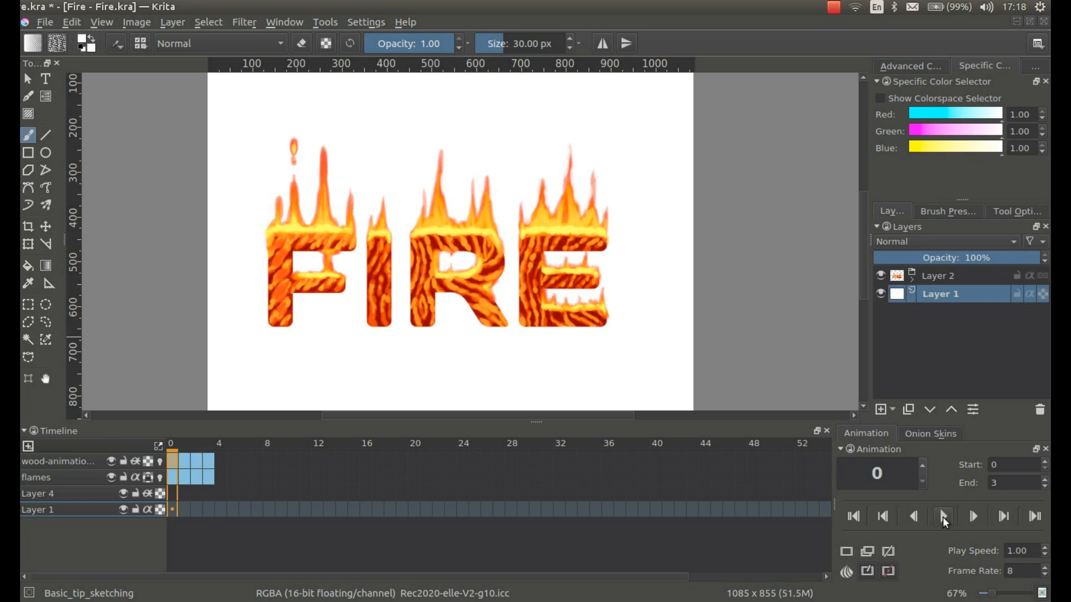
- Play the four-frame animation again and stop it to check the lettering against the white background
{"action": "left_click", "coordinate": [942, 517]}
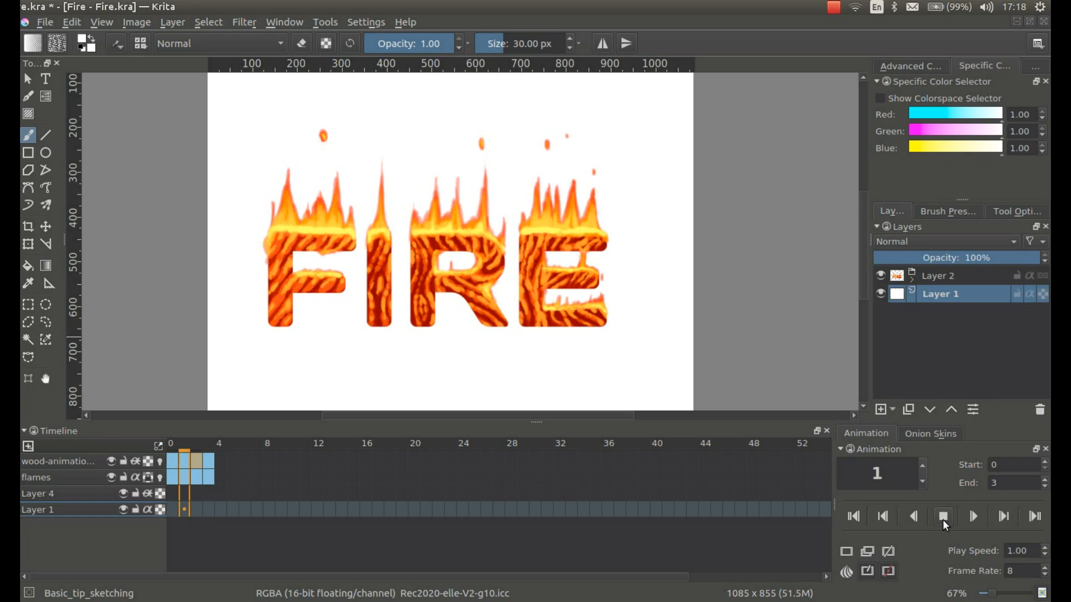
{"action": "left_click", "coordinate": [943, 518]}
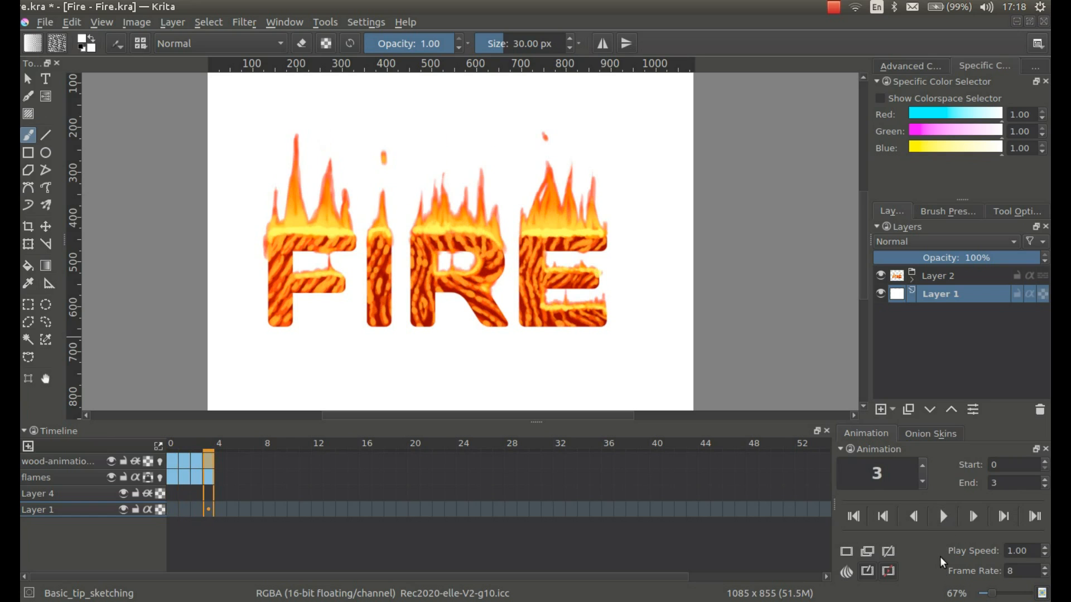
{"action": "left_click", "coordinate": [943, 516]}
- Flatten the image into one animated layer and convert it to 8-bit integer RGB with the sRGB-elle-V2-srgbtrc.icc profile
{"action": "left_click", "coordinate": [208, 22]}
{"action": "mouse_move", "coordinate": [172, 21]}
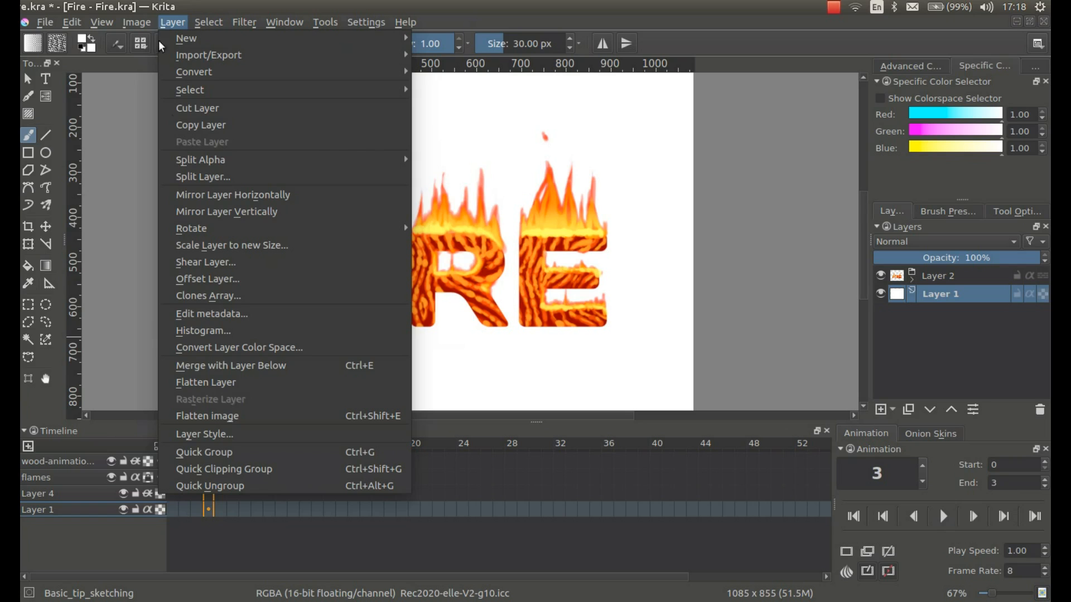
{"action": "left_click", "coordinate": [219, 418]}
{"action": "left_click", "coordinate": [103, 24]}
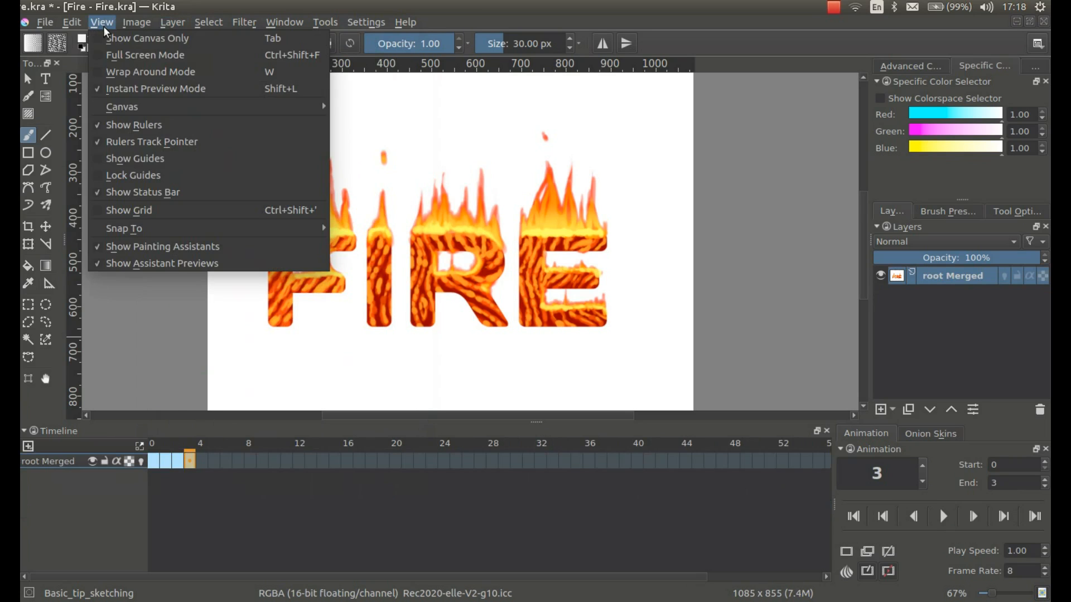
{"action": "mouse_move", "coordinate": [138, 28]}
{"action": "left_click", "coordinate": [139, 71]}
{"action": "left_click", "coordinate": [563, 192]}
{"action": "left_click", "coordinate": [530, 162]}
{"action": "left_click", "coordinate": [704, 386]}
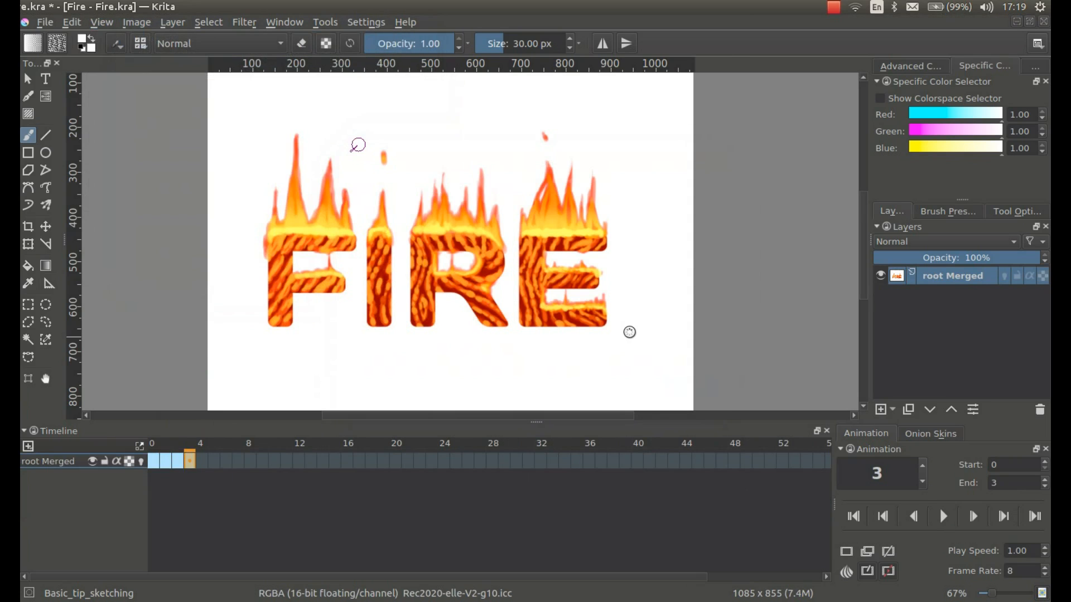
- Export the animation as a PNG sequence named fireytext.png in the cute-ks-headers folder, overwriting the earlier frames
{"action": "left_click", "coordinate": [44, 23]}
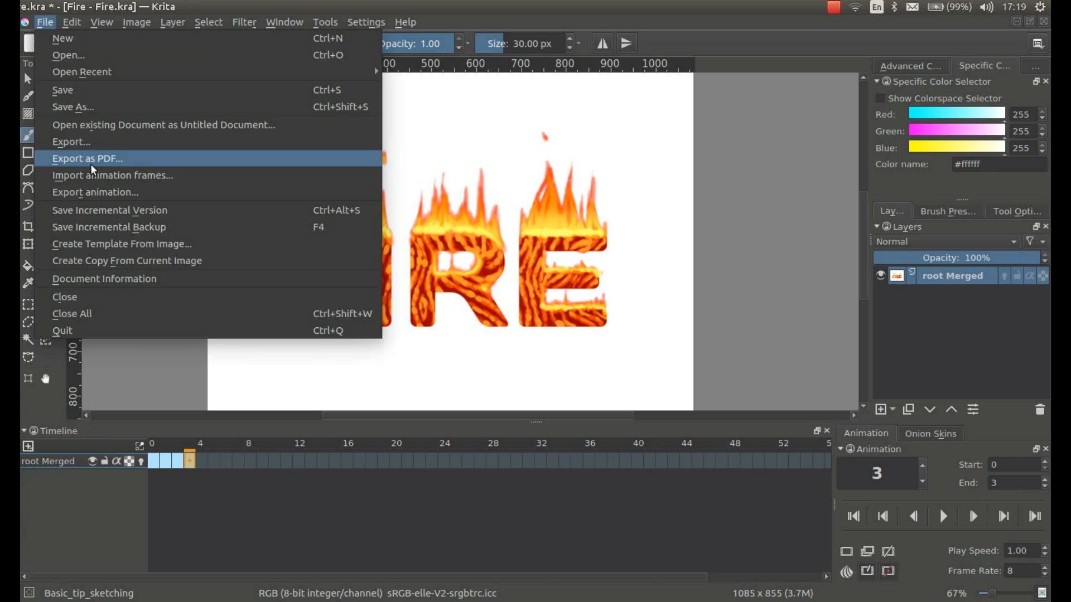
{"action": "left_click", "coordinate": [102, 190]}
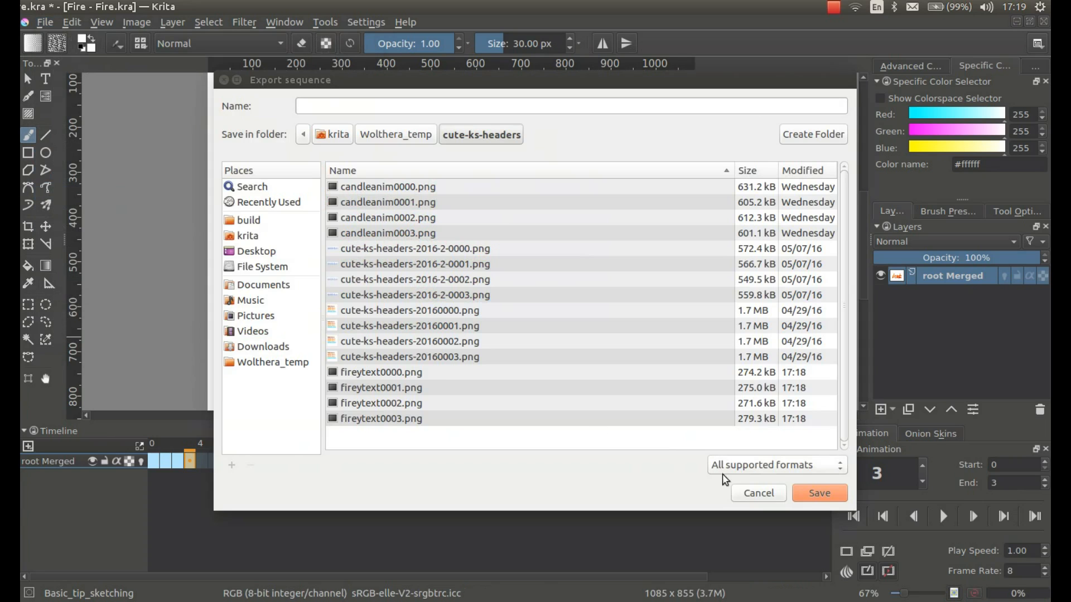
{"action": "left_click", "coordinate": [391, 372]}
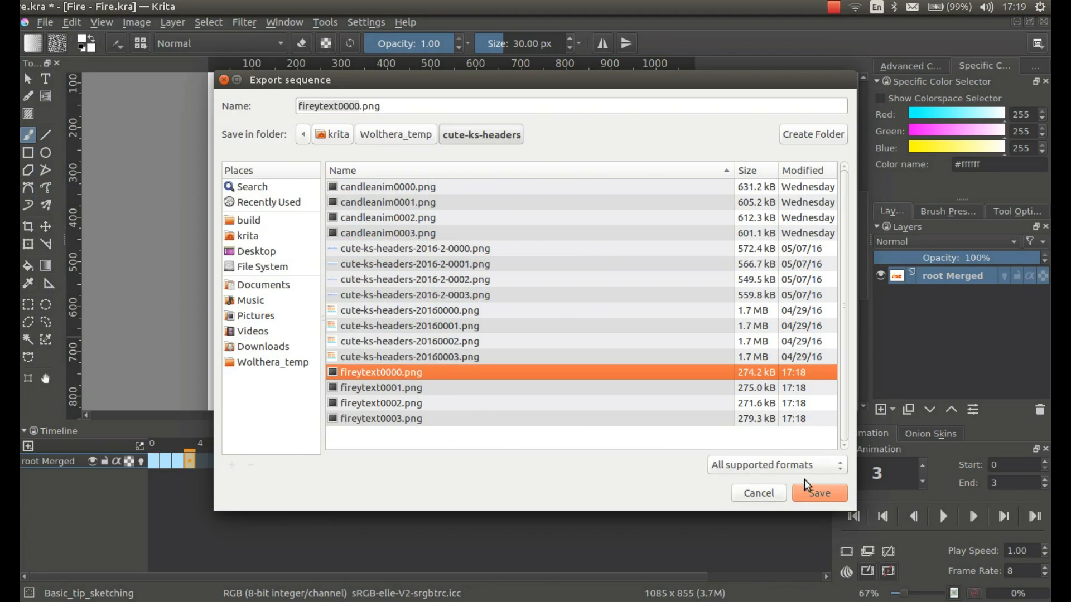
{"action": "mouse_move", "coordinate": [338, 106]}
{"action": "left_mouse_down"}
{"action": "mouse_move", "coordinate": [361, 106]}
{"action": "mouse_move", "coordinate": [338, 105]}
{"action": "left_mouse_up"}
{"action": "left_click", "coordinate": [361, 105]}
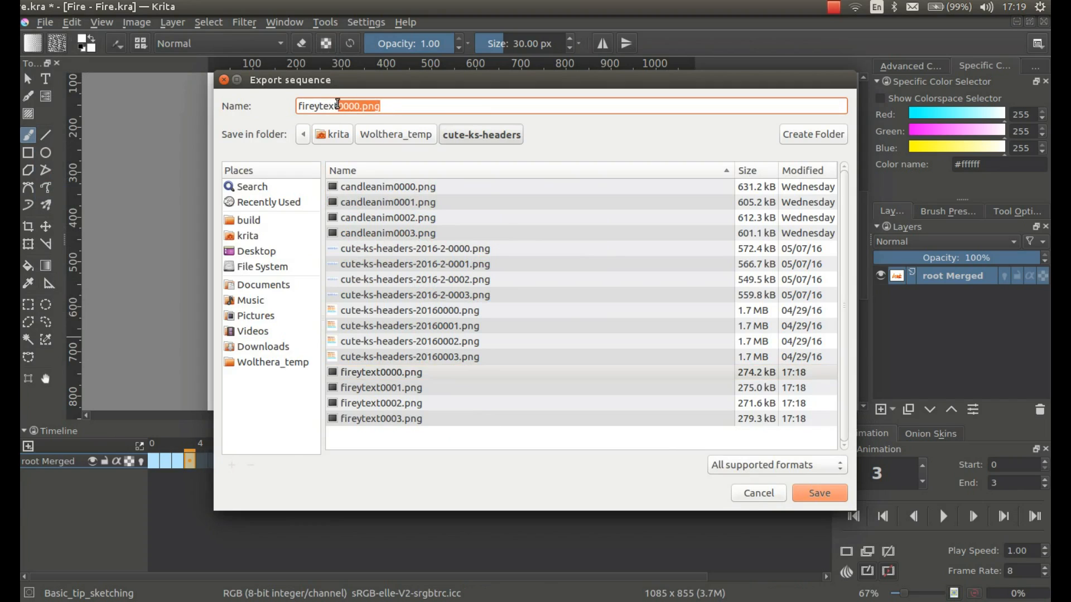
{"action": "key", "text": "BackSpace"}
{"action": "type", "text": ".png"}
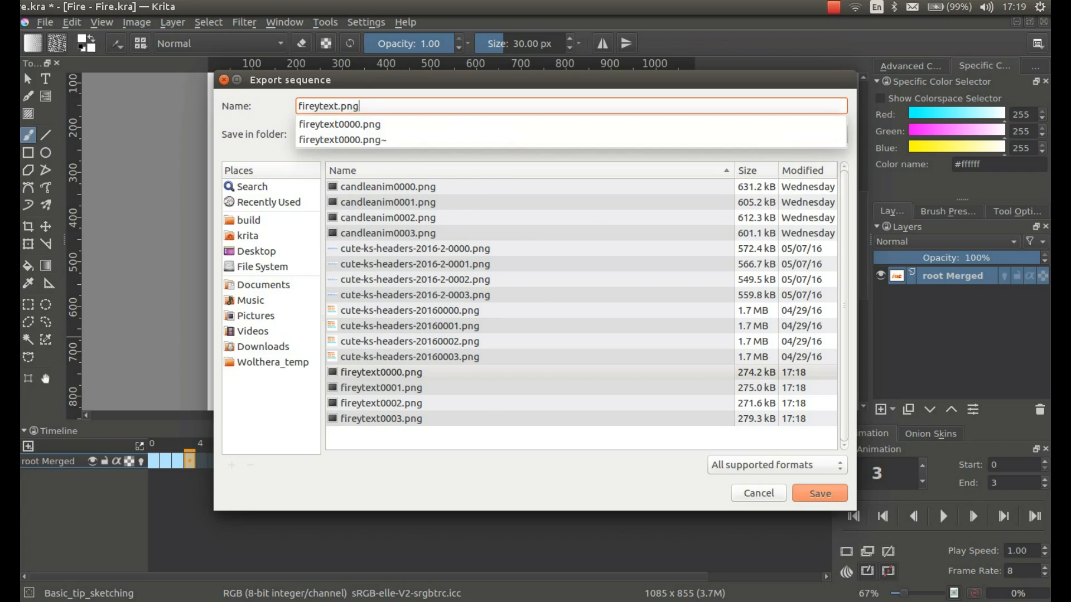
{"action": "key", "text": "Return"}
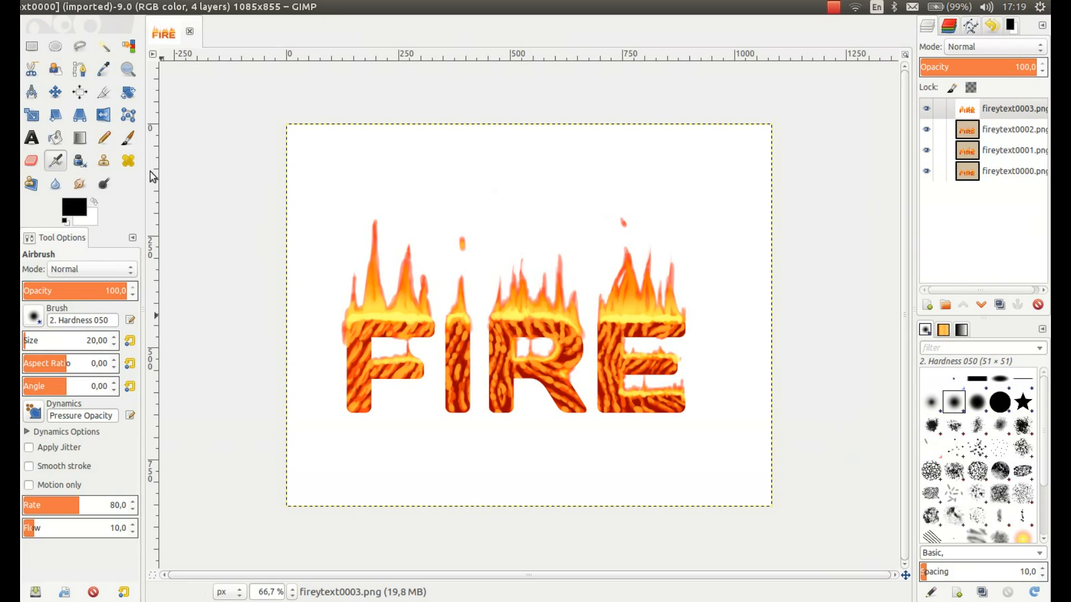
- Switch to GIMP, close the old import without saving, and open fireytext0000.png through fireytext0003.png together as layers
{"action": "left_click", "coordinate": [190, 32]}
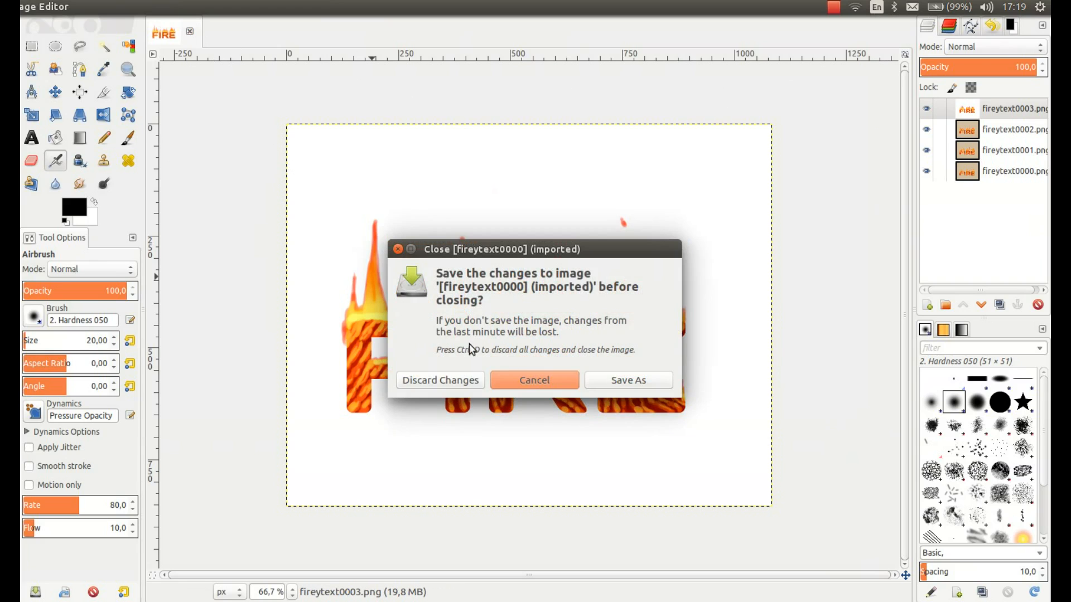
{"action": "left_click", "coordinate": [457, 382]}
{"action": "left_click", "coordinate": [31, 7]}
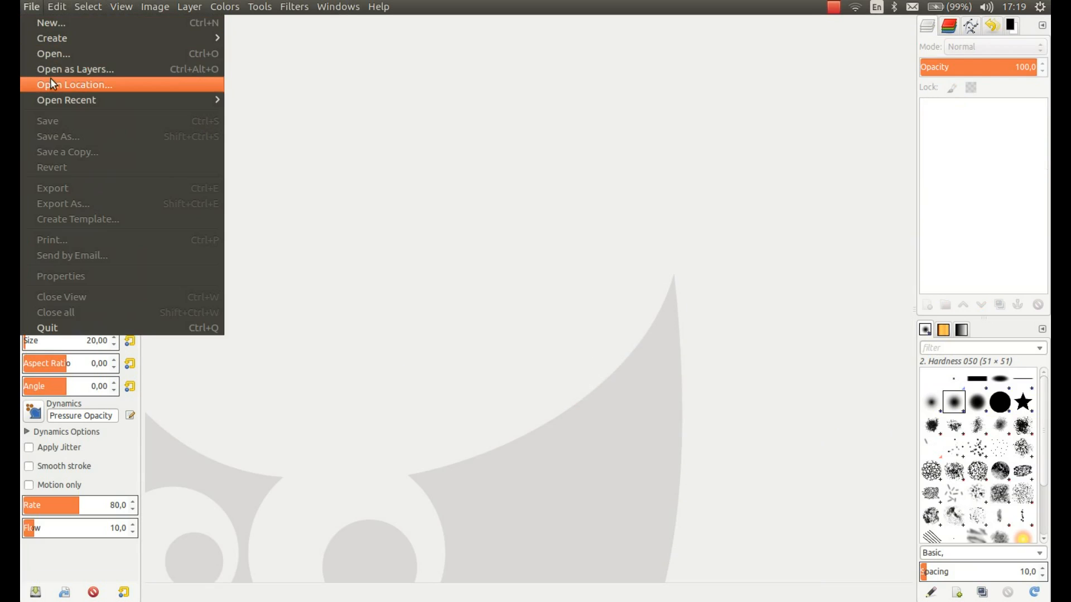
{"action": "left_click", "coordinate": [50, 53]}
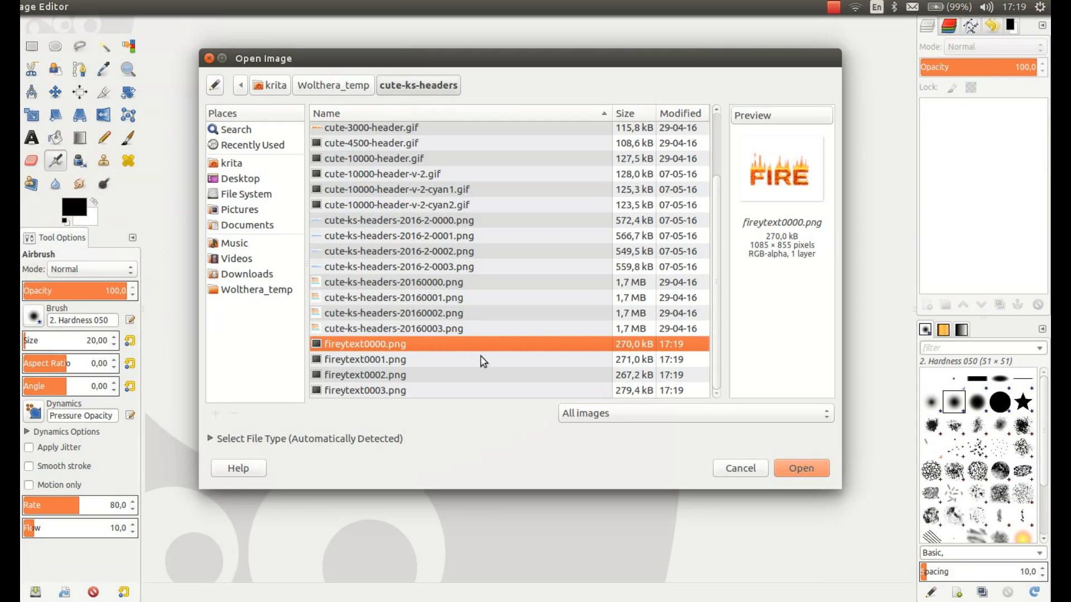
{"action": "left_click", "coordinate": [394, 392], "text": "shift"}
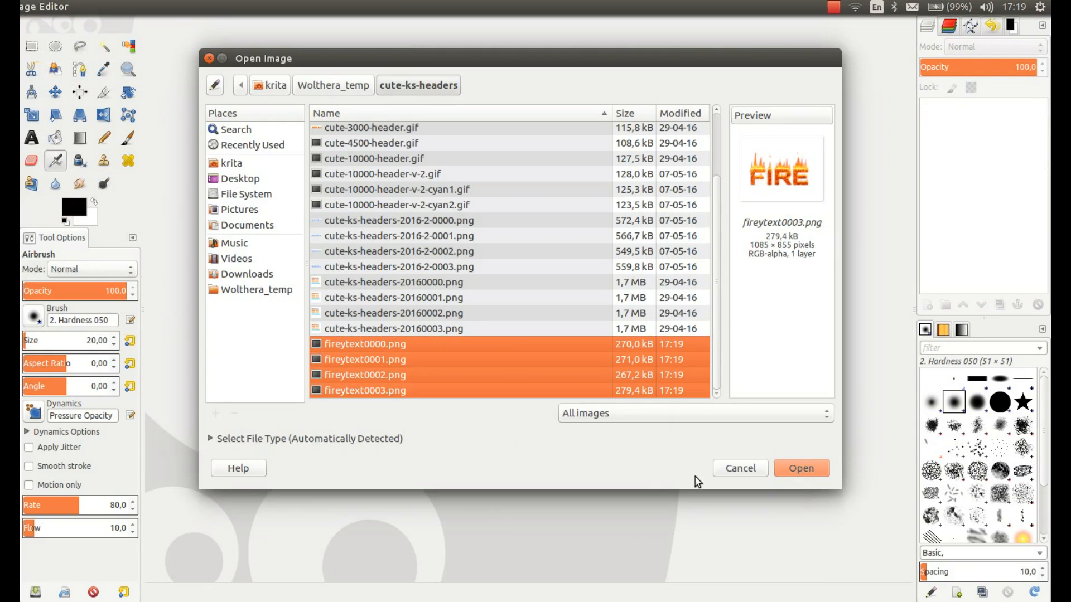
{"action": "left_click", "coordinate": [792, 471]}
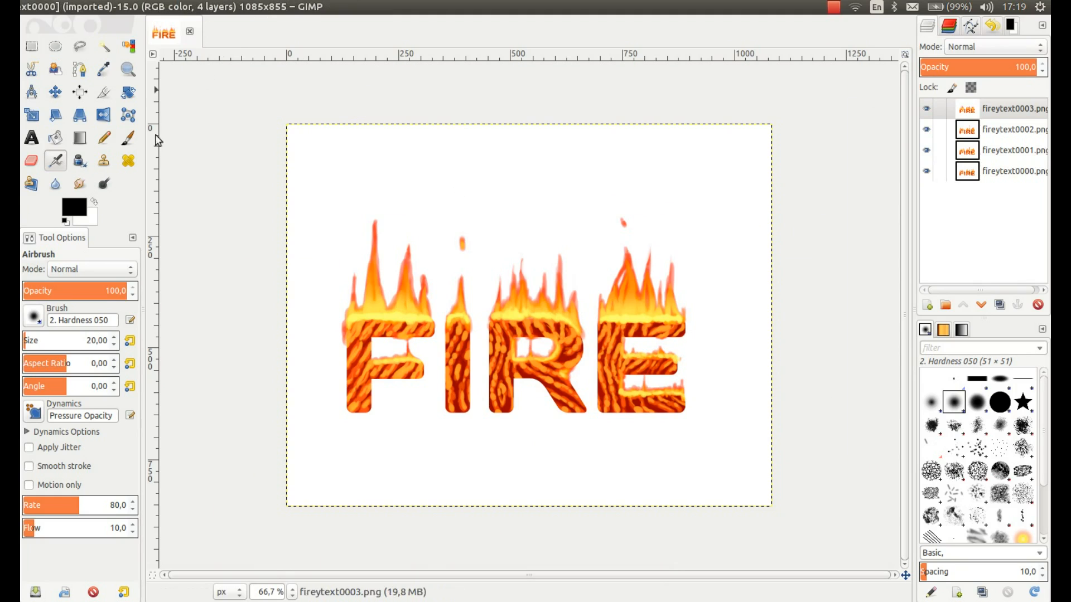
- Toggle the fireytext0003.png layer's visibility to check the frames and autocrop the image to the lettering
{"action": "left_click", "coordinate": [926, 108]}
{"action": "left_click", "coordinate": [926, 108]}
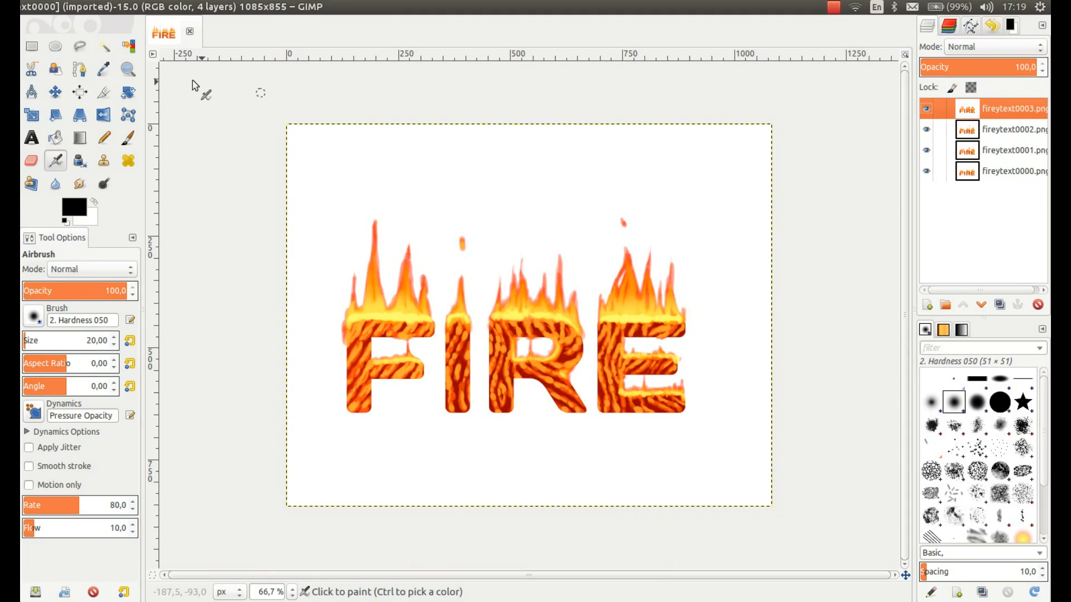
{"action": "left_click", "coordinate": [188, 6]}
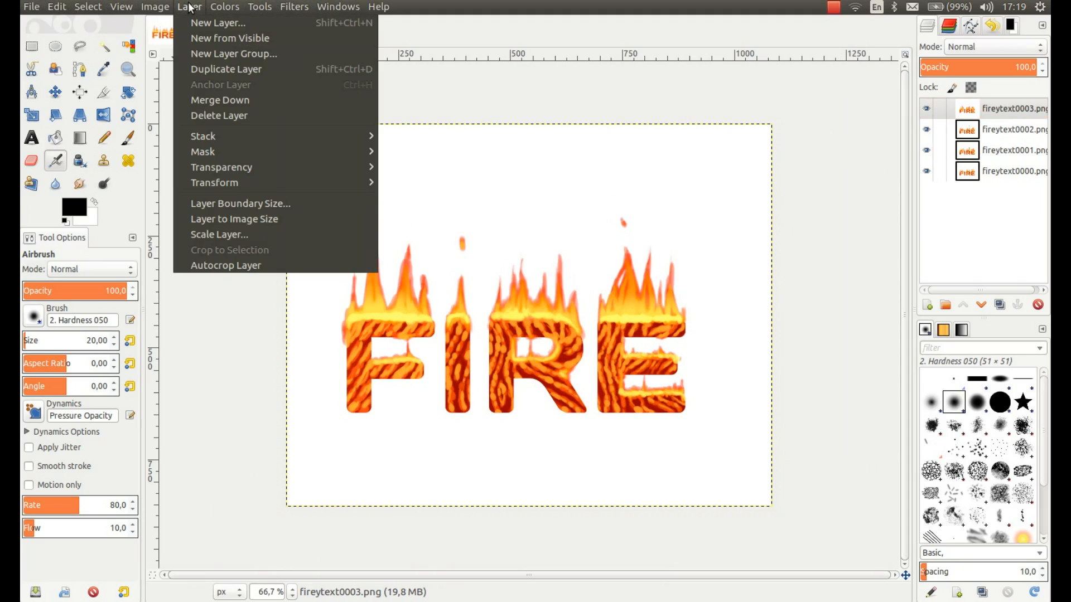
{"action": "mouse_move", "coordinate": [150, 9]}
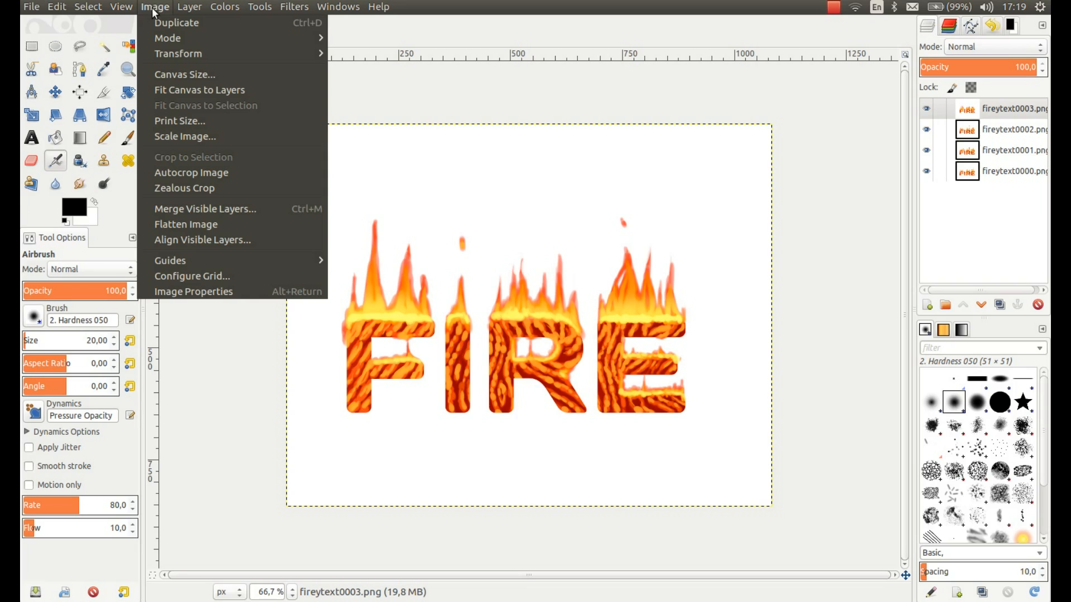
{"action": "left_click", "coordinate": [195, 171]}
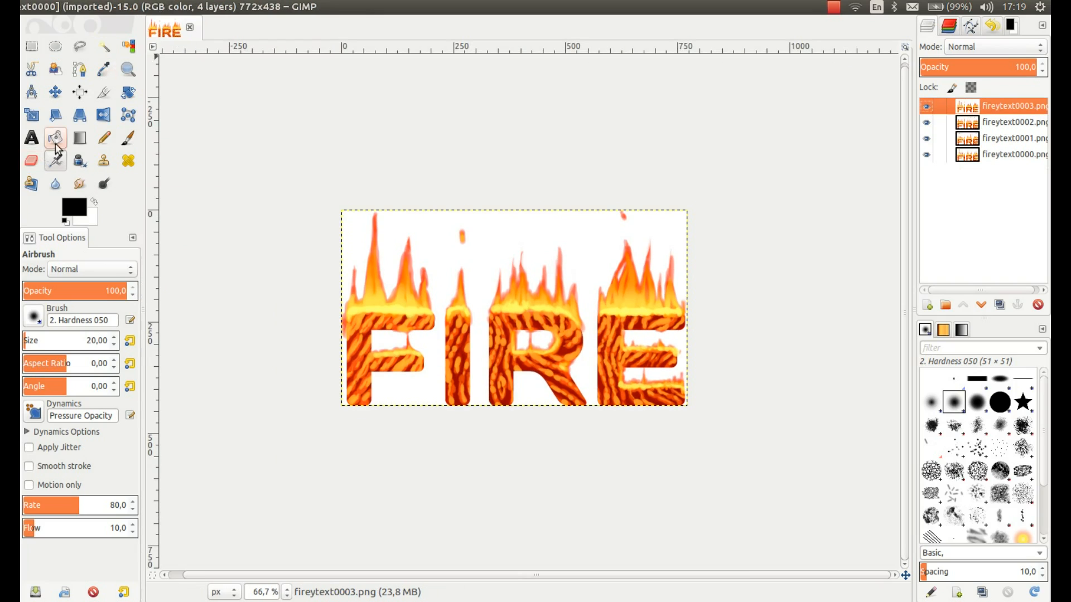
- Enlarge the canvas around the lettering to about 851 × 540 px using the Crop tool with growing allowed
{"action": "left_click", "coordinate": [103, 99]}
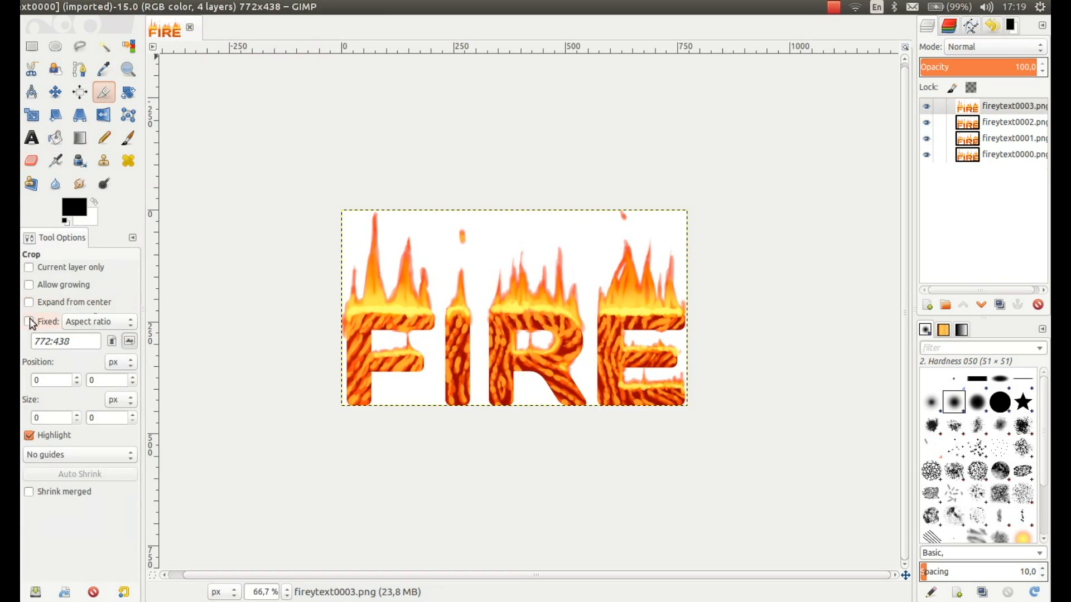
{"action": "left_click", "coordinate": [30, 284]}
{"action": "left_click_drag", "start_coordinate": [328, 191], "coordinate": [708, 431]}
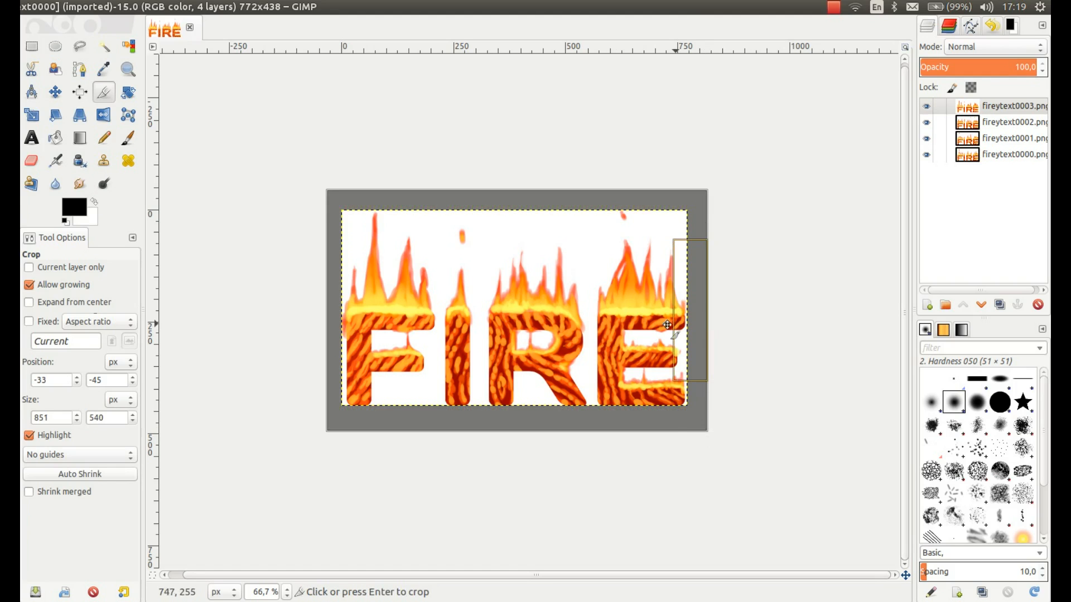
{"action": "left_click", "coordinate": [430, 304]}
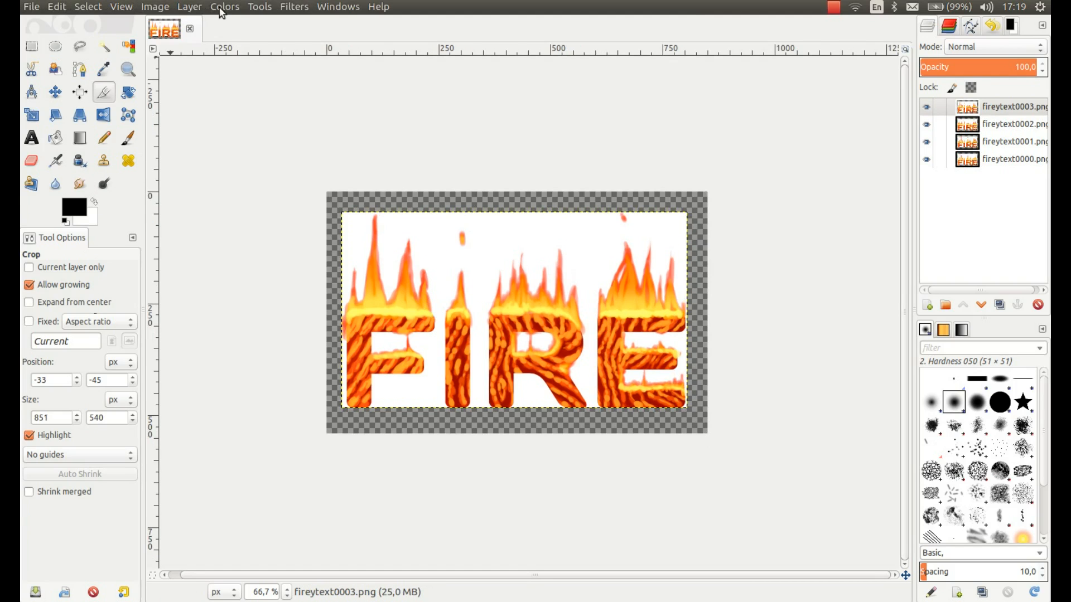
{"action": "left_click", "coordinate": [192, 8]}
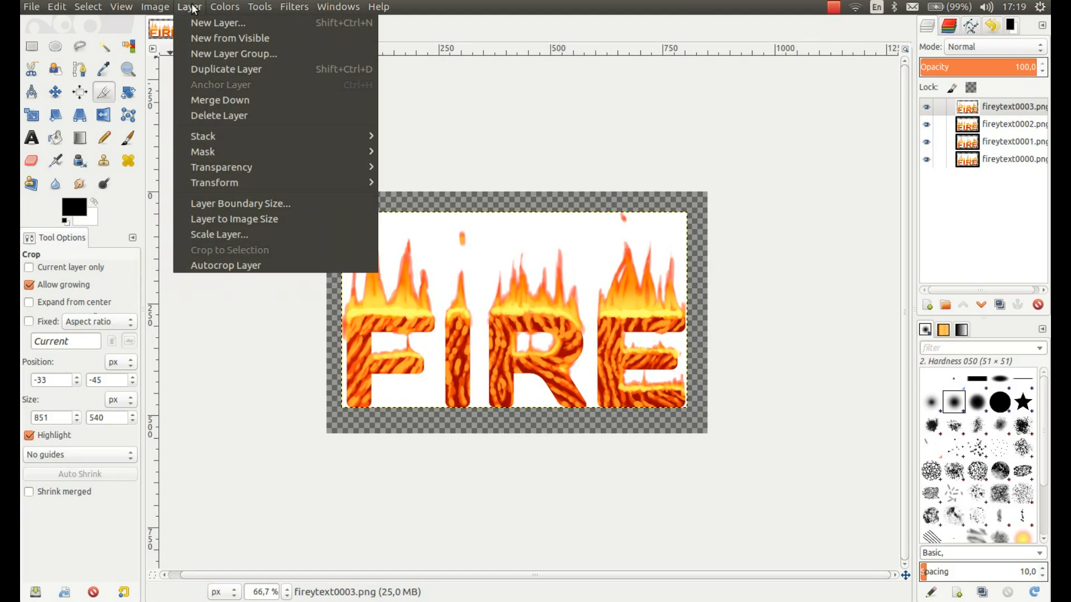
{"action": "left_click", "coordinate": [262, 204]}
{"action": "left_click", "coordinate": [564, 460]}
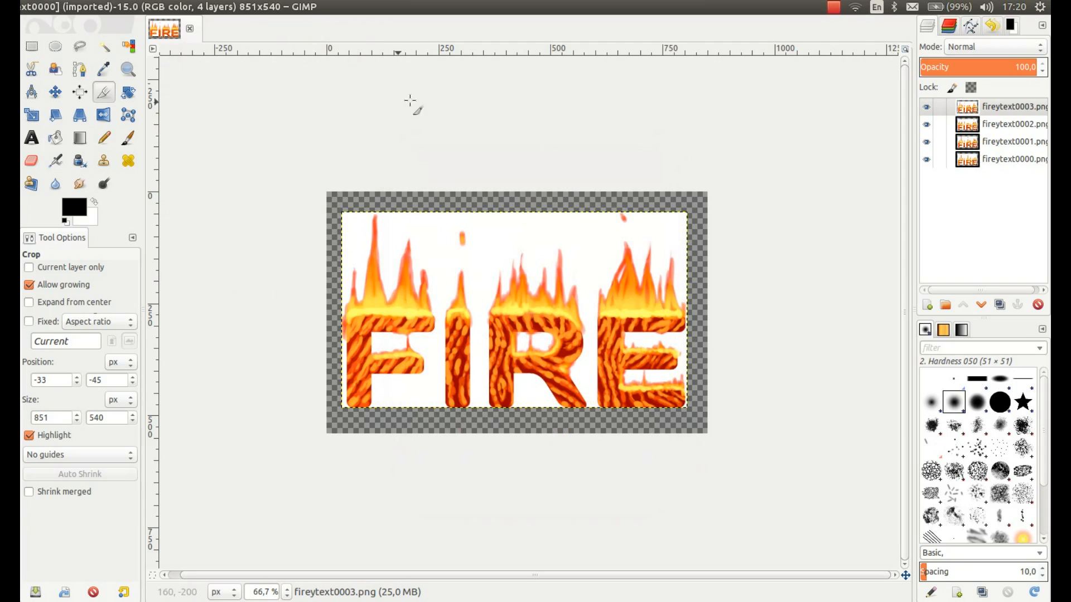
- Expand the fireytext0003.png layer to the image size and bucket-fill its transparent border with white
{"action": "left_click", "coordinate": [186, 7]}
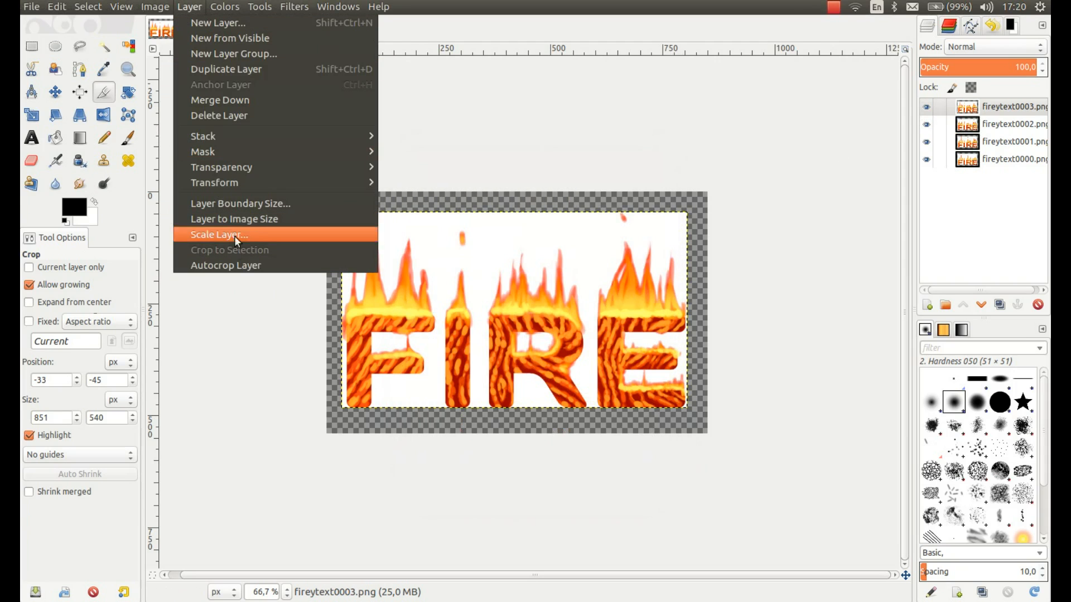
{"action": "left_click", "coordinate": [238, 218]}
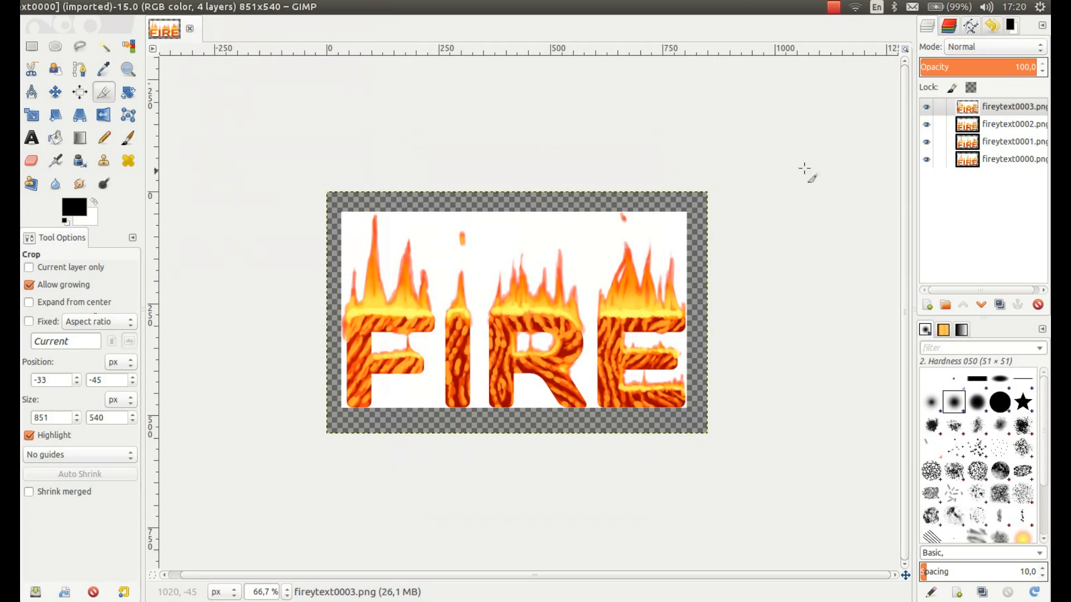
{"action": "left_click", "coordinate": [55, 137]}
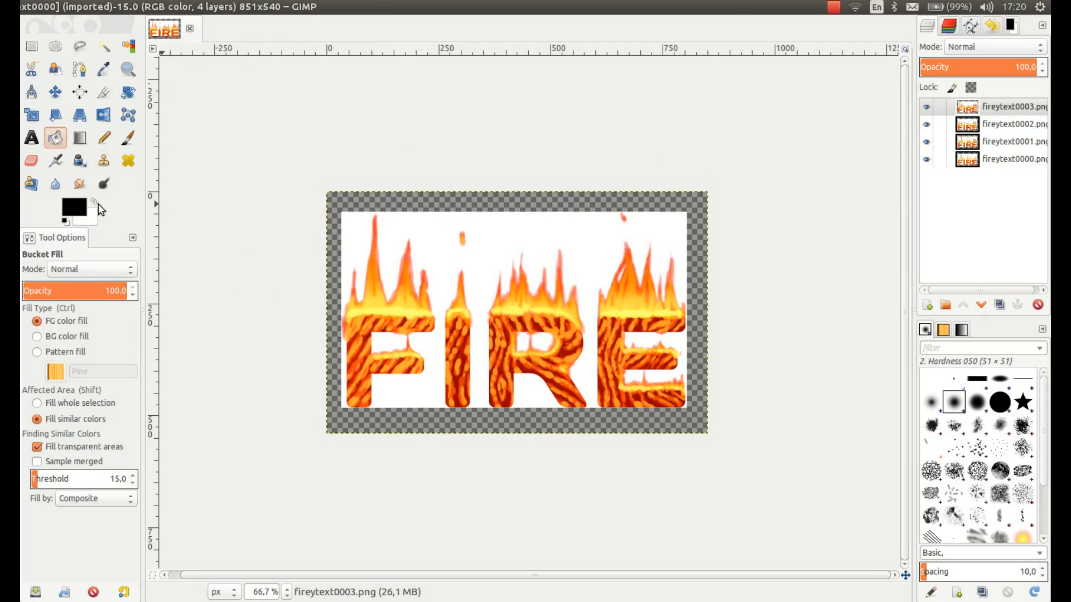
{"action": "key", "text": "x"}
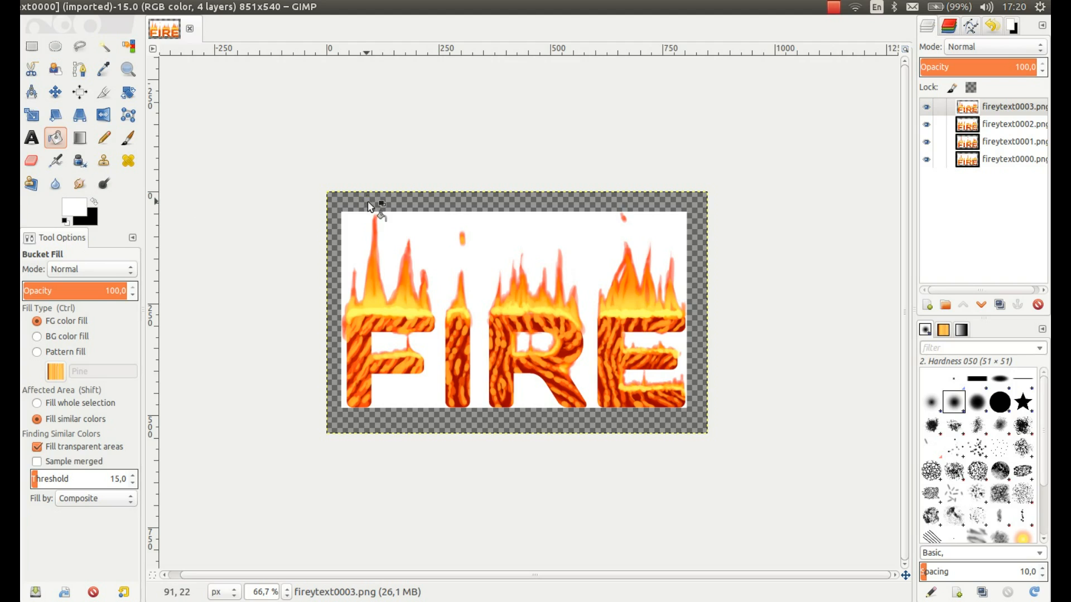
{"action": "left_click", "coordinate": [370, 205]}
- Expand the fireytext0002.png and fireytext0001.png layers to the image size and fill their transparent borders with white
{"action": "left_click", "coordinate": [998, 123]}
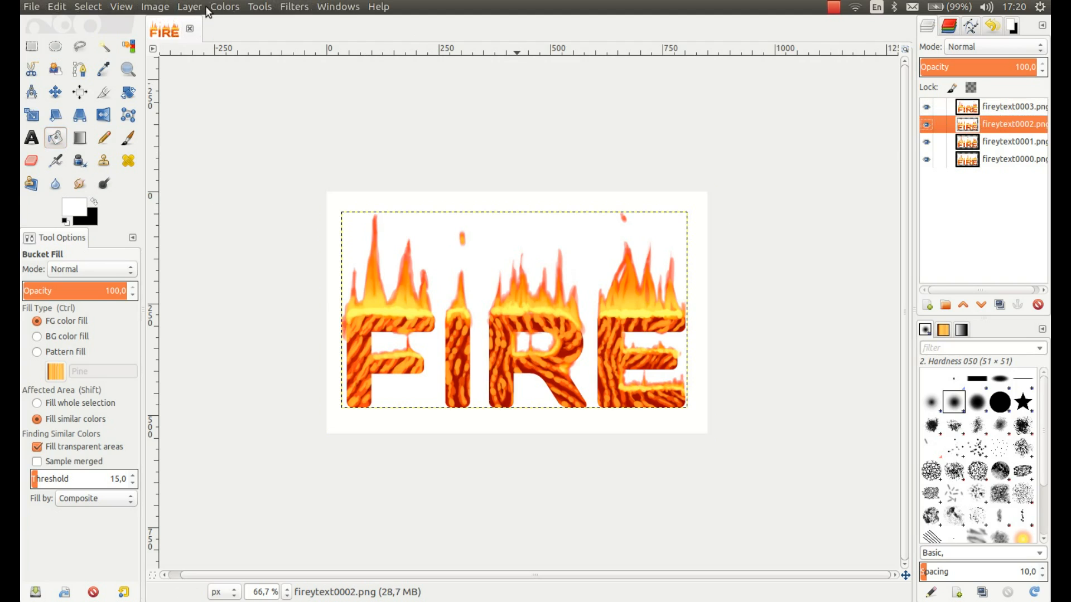
{"action": "left_click", "coordinate": [189, 7]}
{"action": "left_click", "coordinate": [249, 218]}
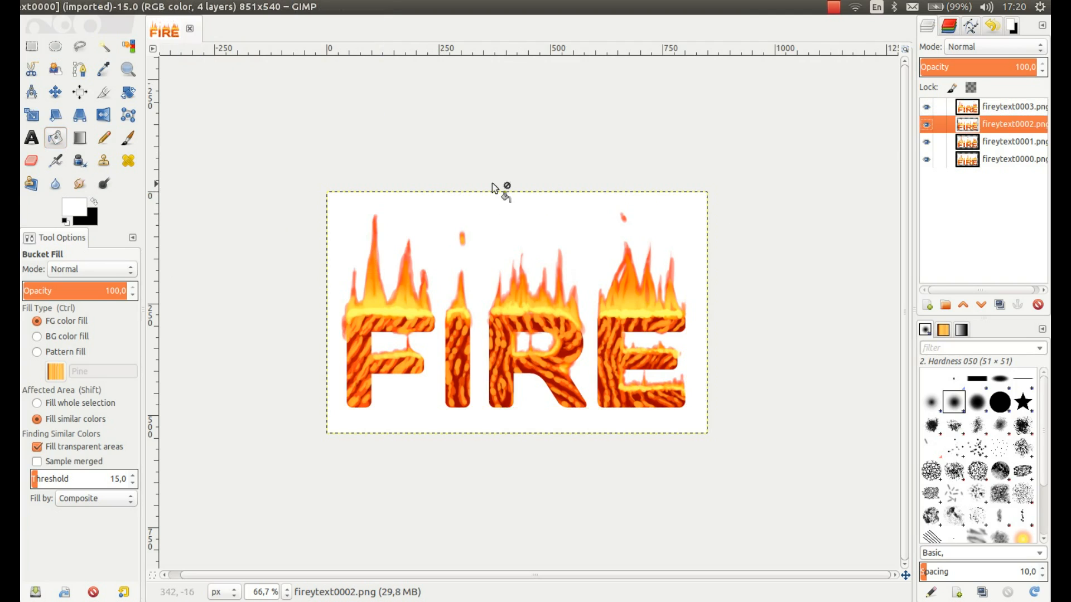
{"action": "left_click", "coordinate": [986, 142]}
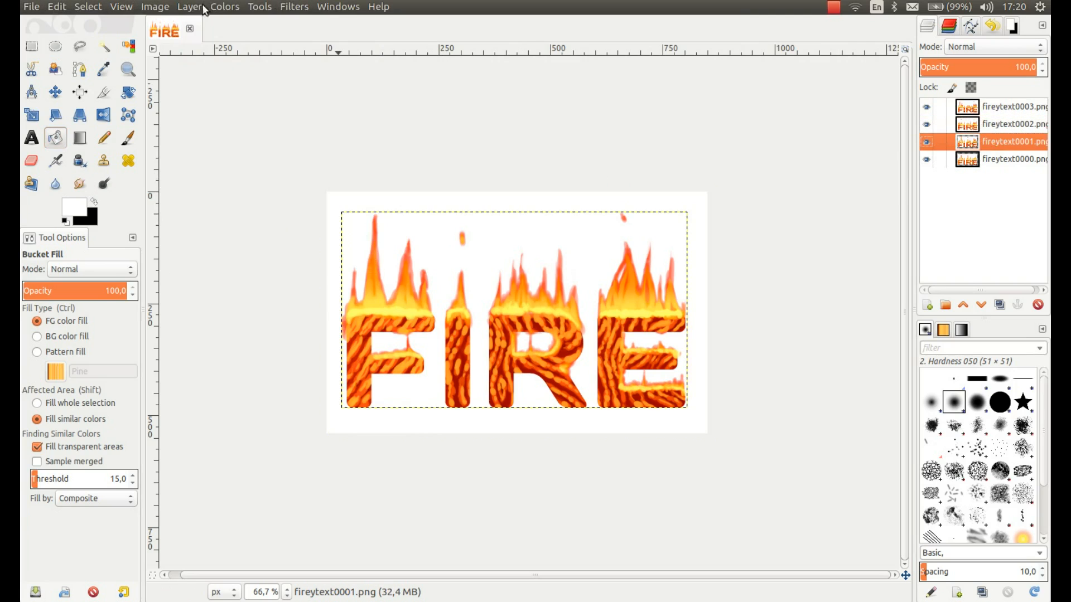
{"action": "left_click", "coordinate": [189, 7]}
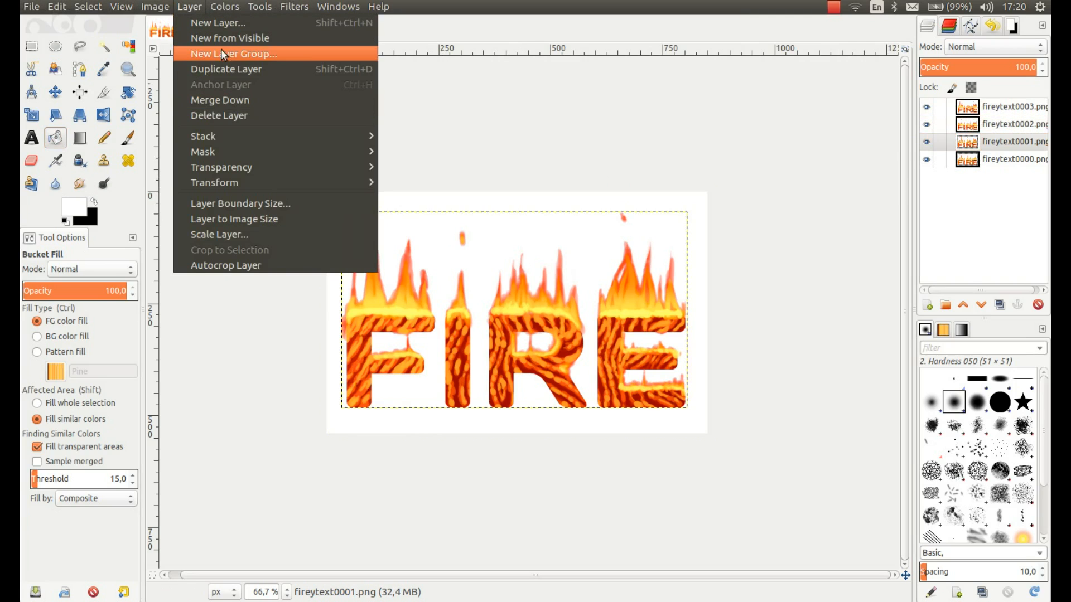
{"action": "left_click", "coordinate": [234, 218]}
- Expand the fireytext0000.png layer to the image size and bucket-fill its transparent border with white
{"action": "left_click", "coordinate": [998, 159]}
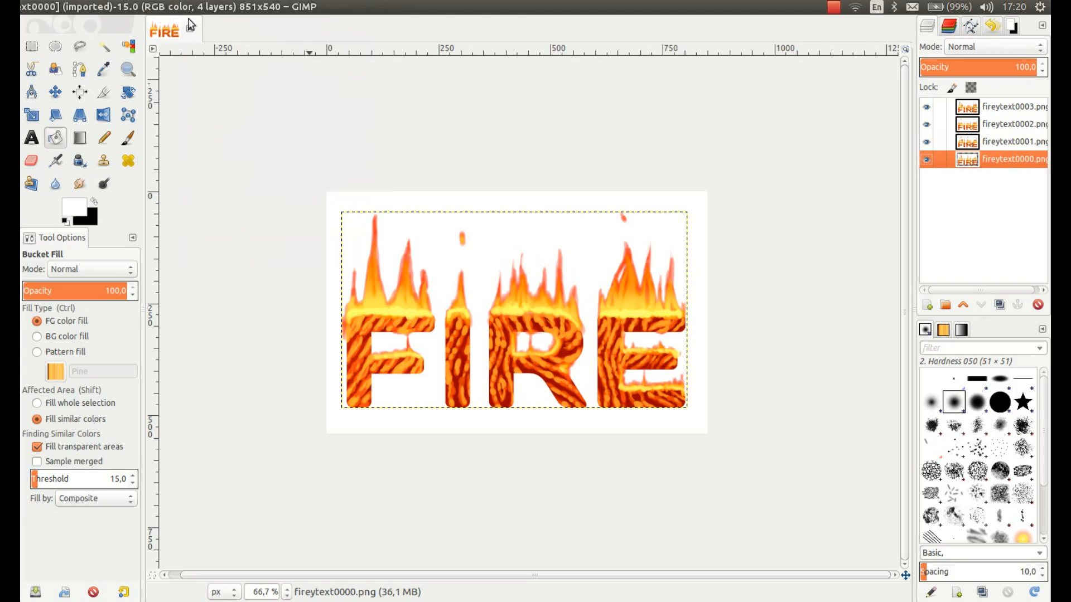
{"action": "left_click", "coordinate": [190, 6]}
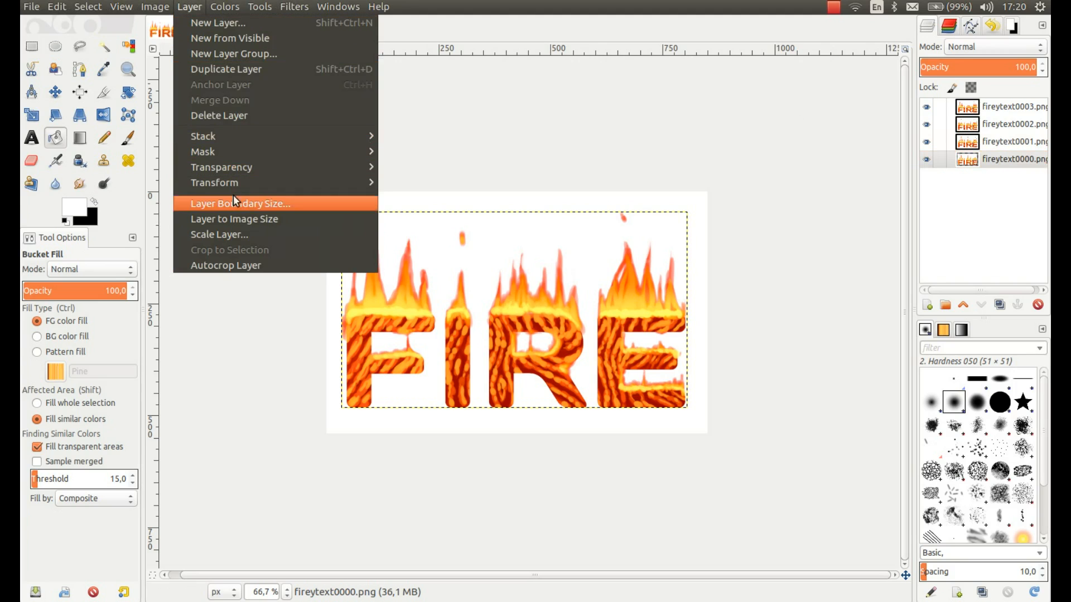
{"action": "left_click", "coordinate": [235, 218]}
{"action": "left_click", "coordinate": [462, 205]}
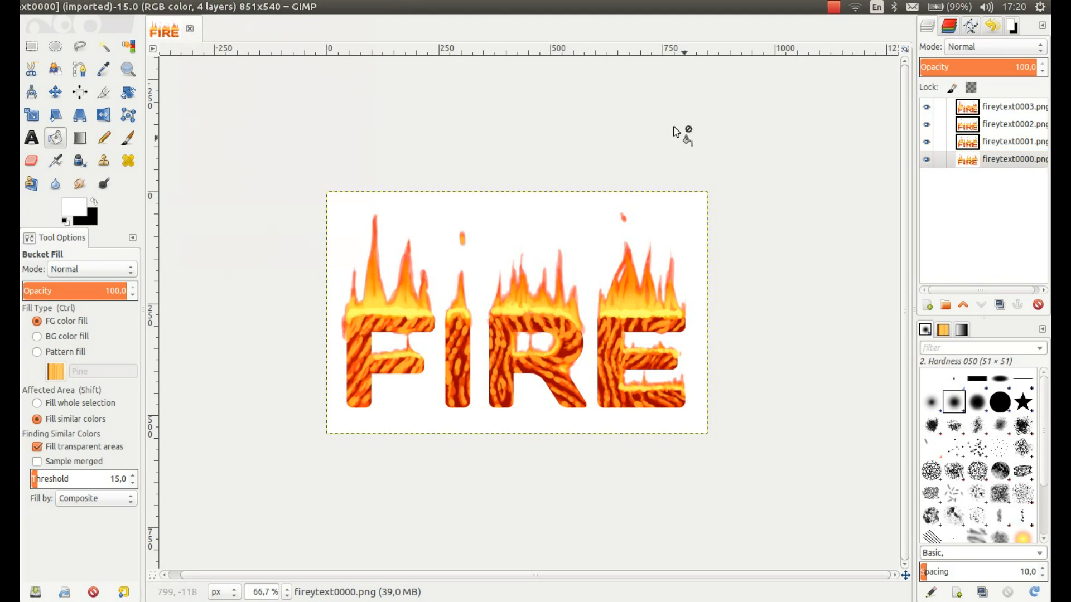
- Optimize the four-layer animation for GIF with the Optimize (for GIF) filter
{"action": "left_click", "coordinate": [285, 6]}
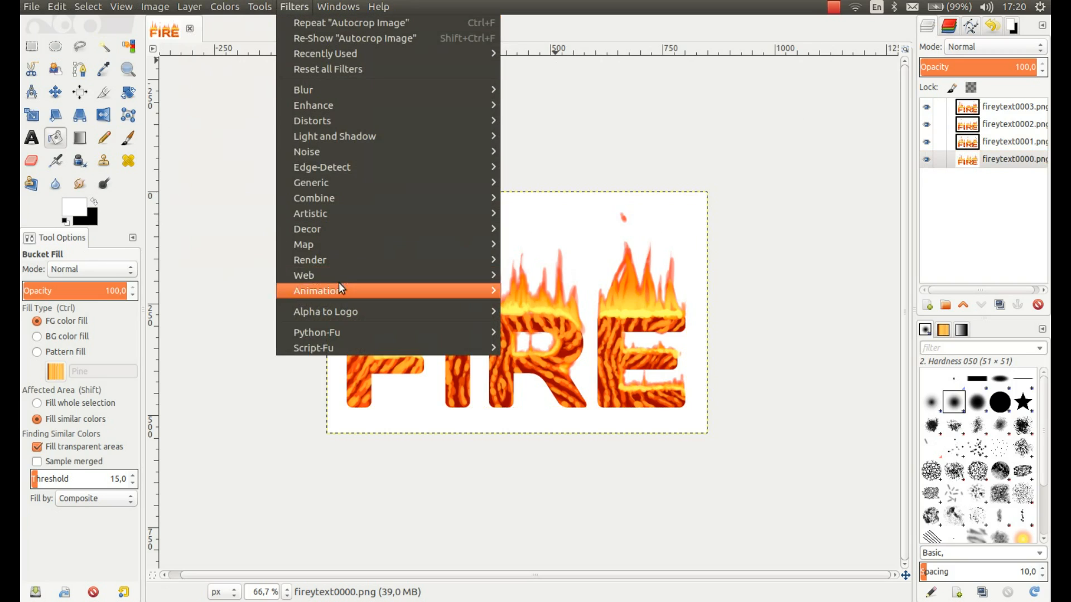
{"action": "mouse_move", "coordinate": [340, 290]}
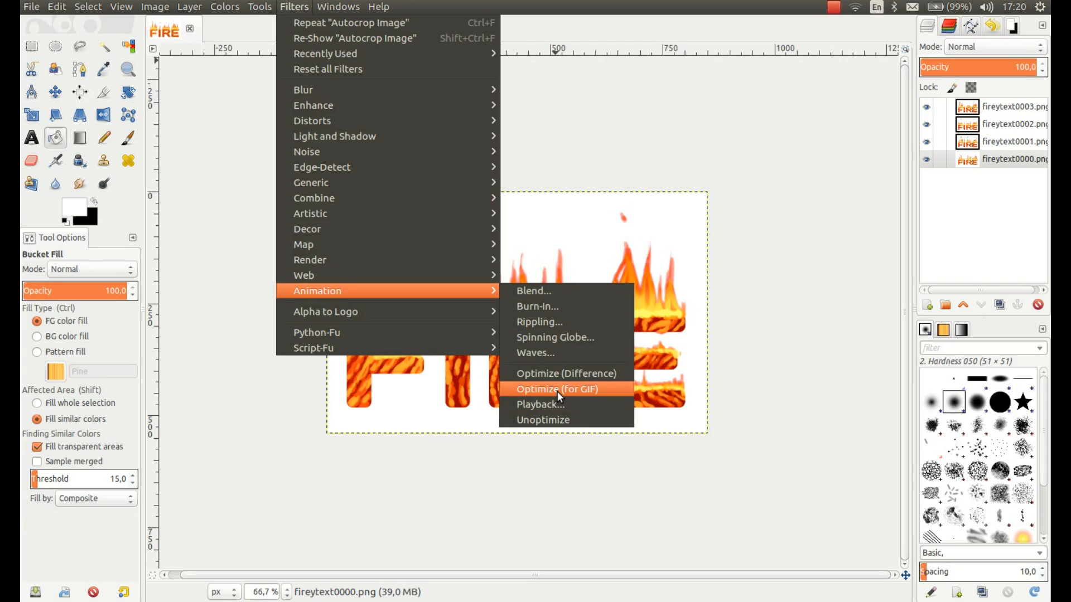
{"action": "left_click", "coordinate": [558, 390]}
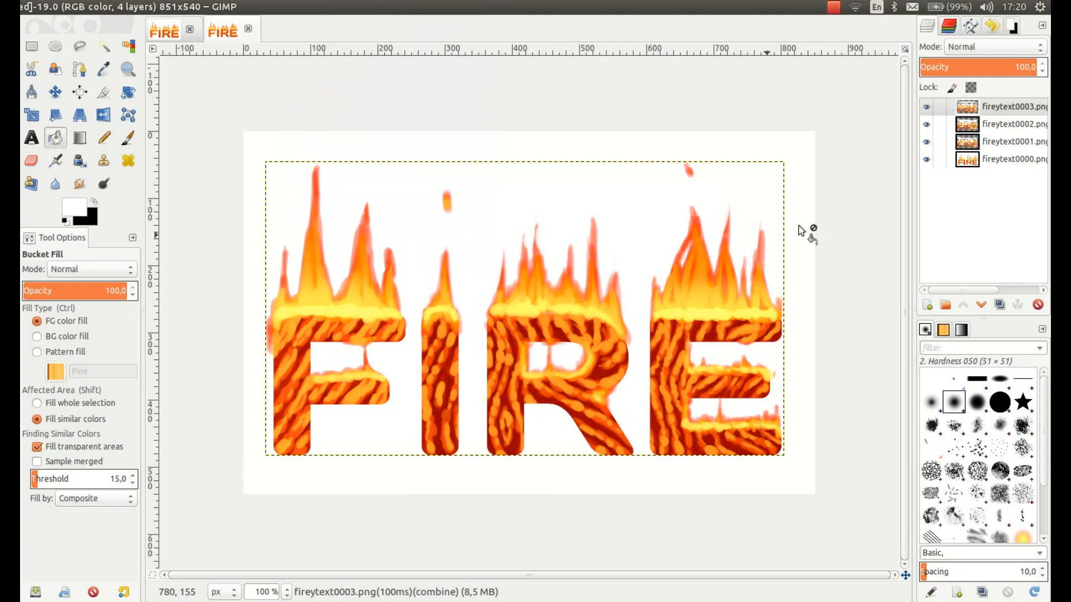
- Toggle the visibility of the fireytext0003.png, fireytext0002.png and fireytext0001.png layers to check the optimized frames, leaving all of them shown
{"action": "left_click", "coordinate": [927, 106]}
{"action": "left_click", "coordinate": [927, 123]}
{"action": "left_click", "coordinate": [927, 140]}
{"action": "left_click", "coordinate": [926, 142]}
{"action": "left_click", "coordinate": [925, 123]}
{"action": "left_click", "coordinate": [925, 120]}
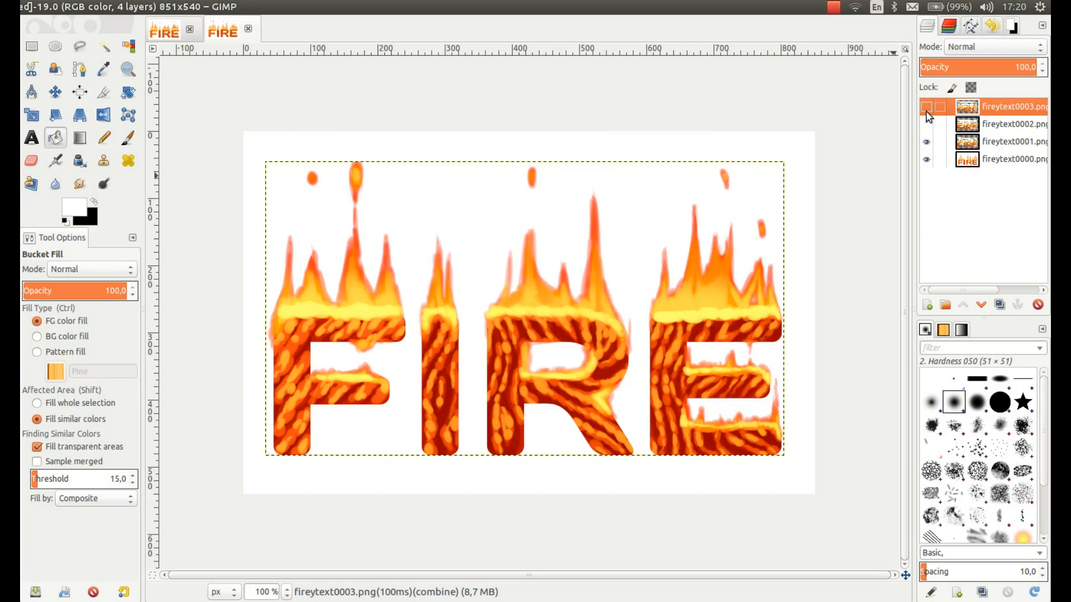
{"action": "left_click", "coordinate": [926, 124]}
{"action": "left_click", "coordinate": [927, 108]}
{"action": "left_click", "coordinate": [926, 108]}
{"action": "left_click", "coordinate": [926, 108]}
{"action": "left_click", "coordinate": [926, 108]}
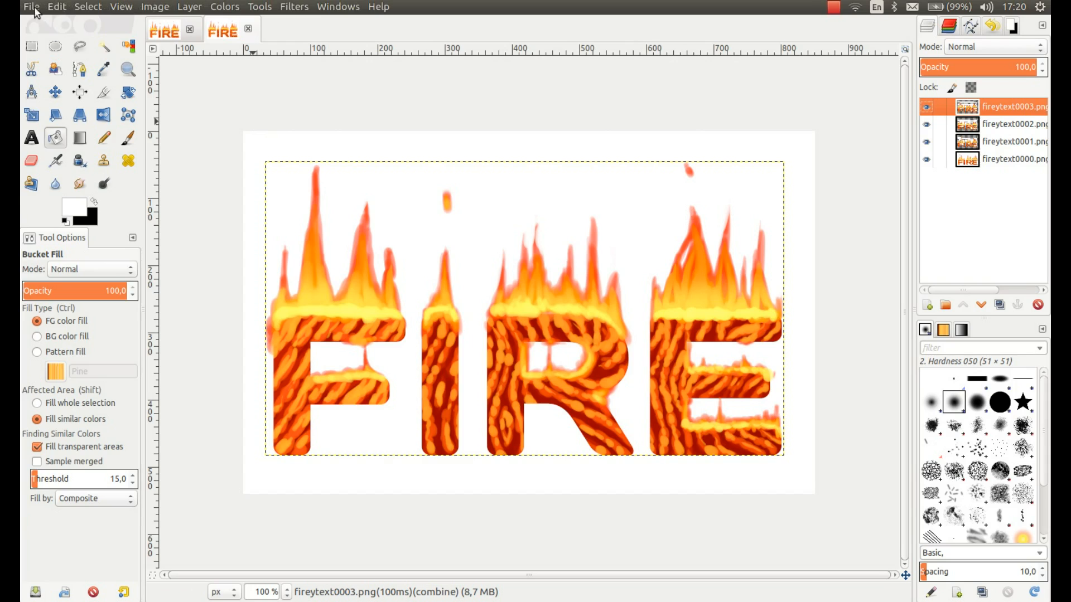
- Start exporting the optimized image as firey.gif into the cute-ks-headers folder
{"action": "left_click", "coordinate": [31, 7]}
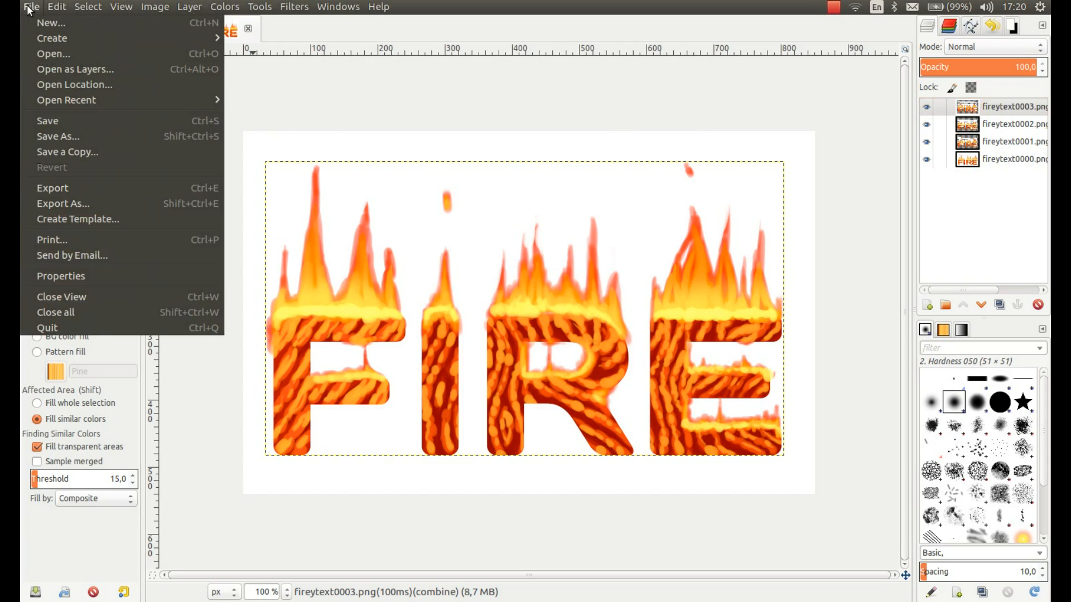
{"action": "left_click", "coordinate": [52, 189]}
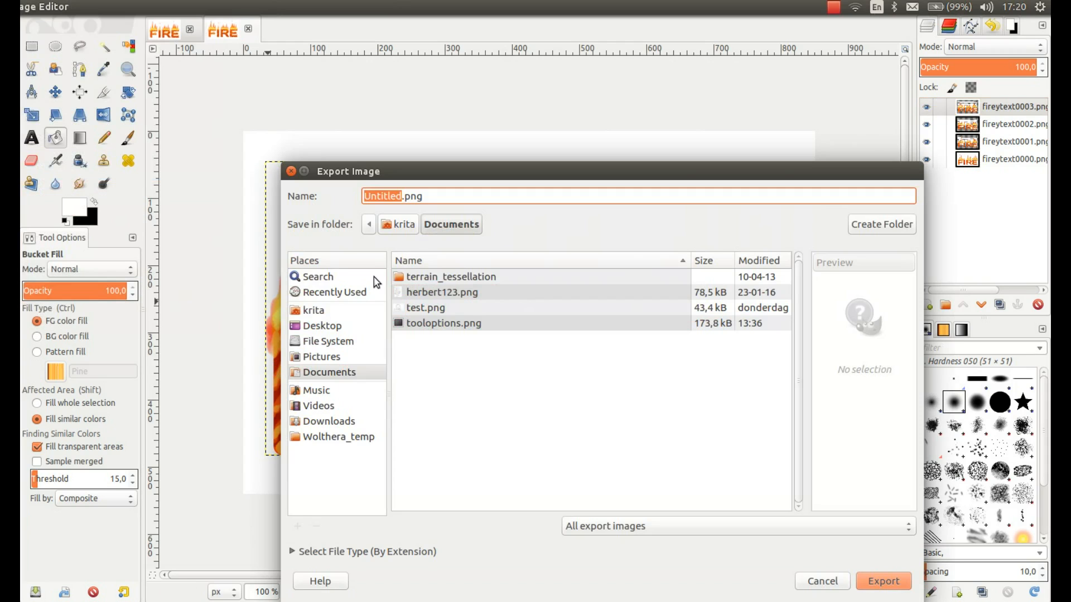
{"action": "left_click", "coordinate": [332, 435]}
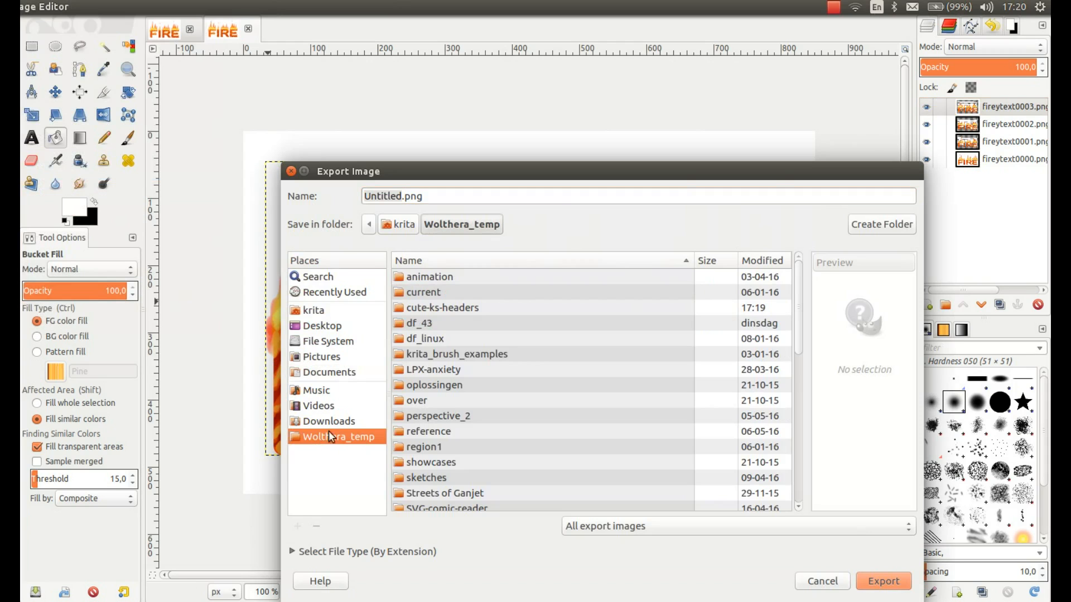
{"action": "double_click", "coordinate": [402, 309]}
{"action": "left_click", "coordinate": [423, 195]}
{"action": "key", "text": "ctrl+a"}
{"action": "type", "text": "f"}
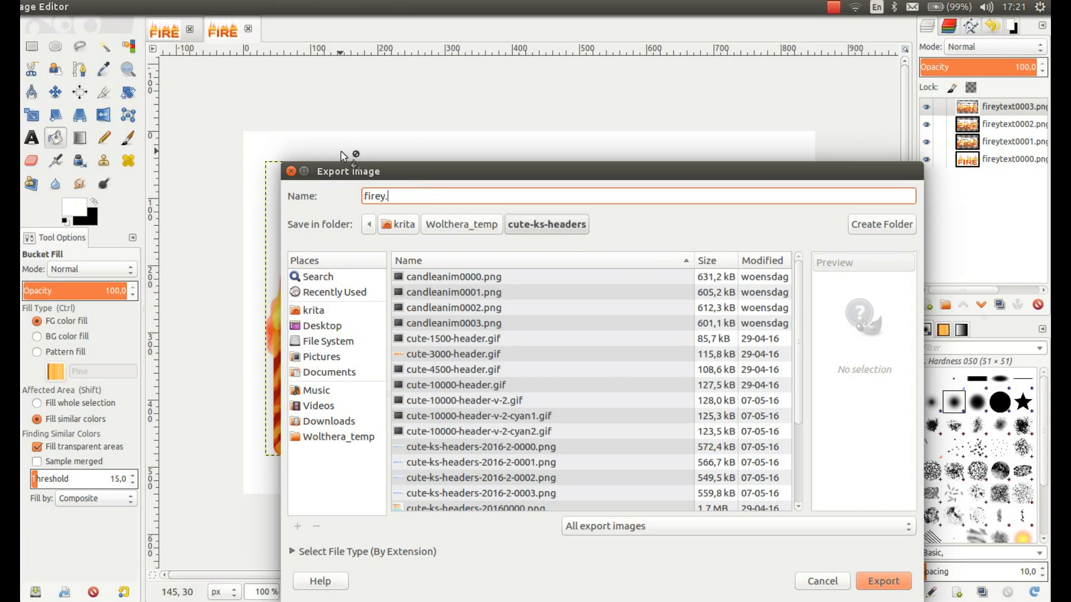
{"action": "type", "text": "irey.gif"}
{"action": "key", "text": "Return"}
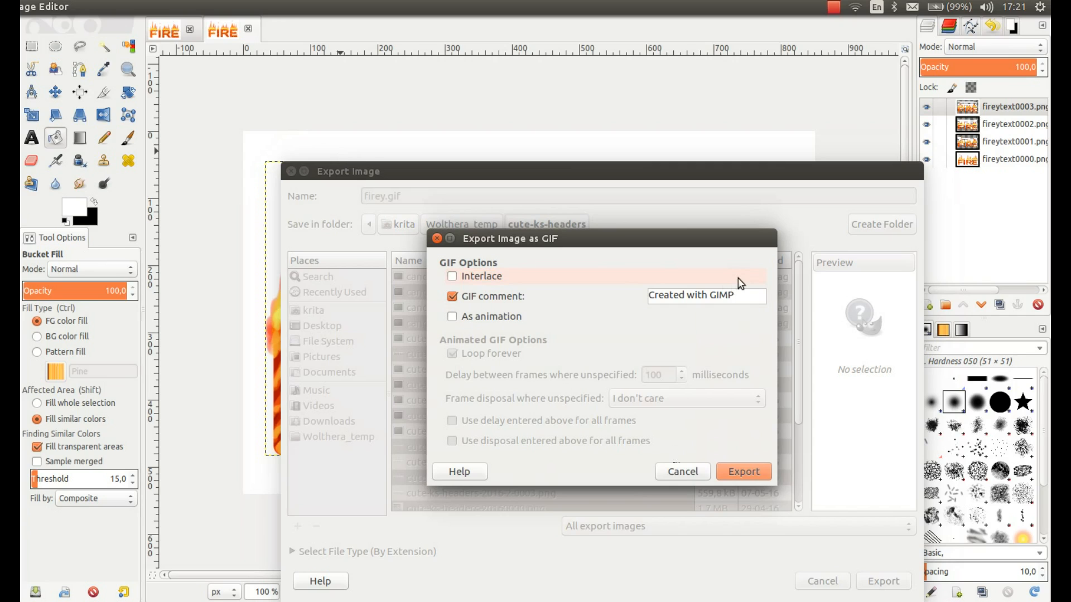
- Set the GIF comment to "Created with GIMP and Krita!" and enable export as animation with a 125 ms frame delay
{"action": "type", "text": "rita!"}
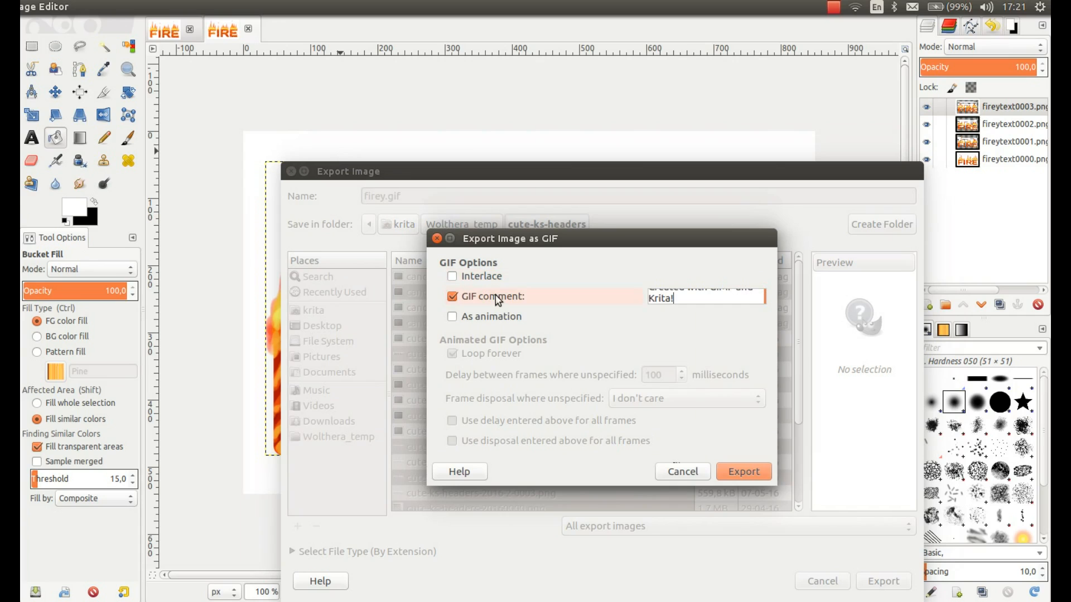
{"action": "left_click", "coordinate": [453, 317]}
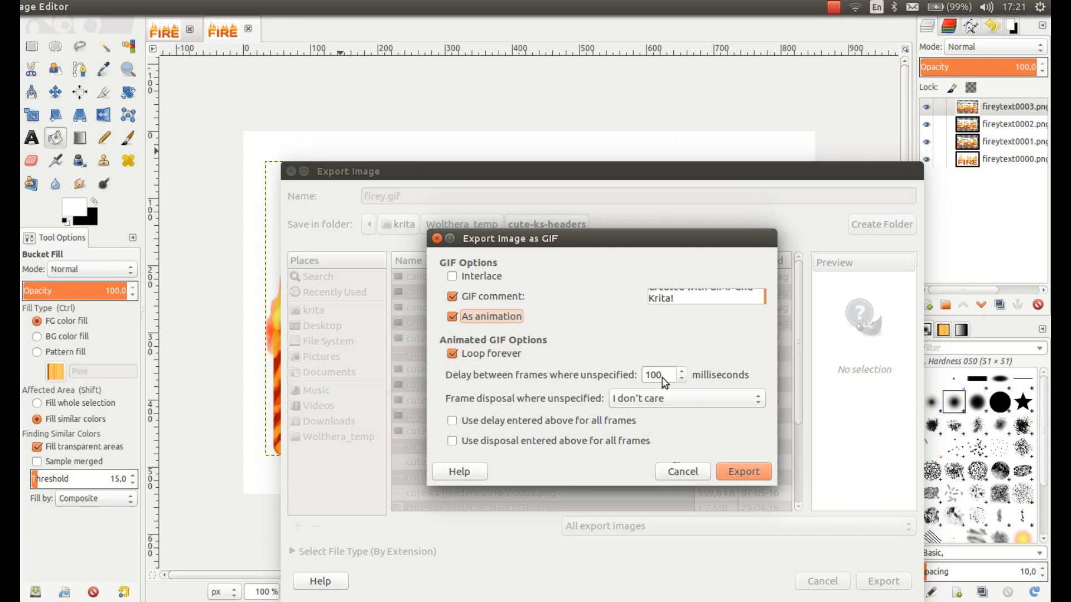
{"action": "left_click_drag", "start_coordinate": [668, 381], "coordinate": [647, 382]}
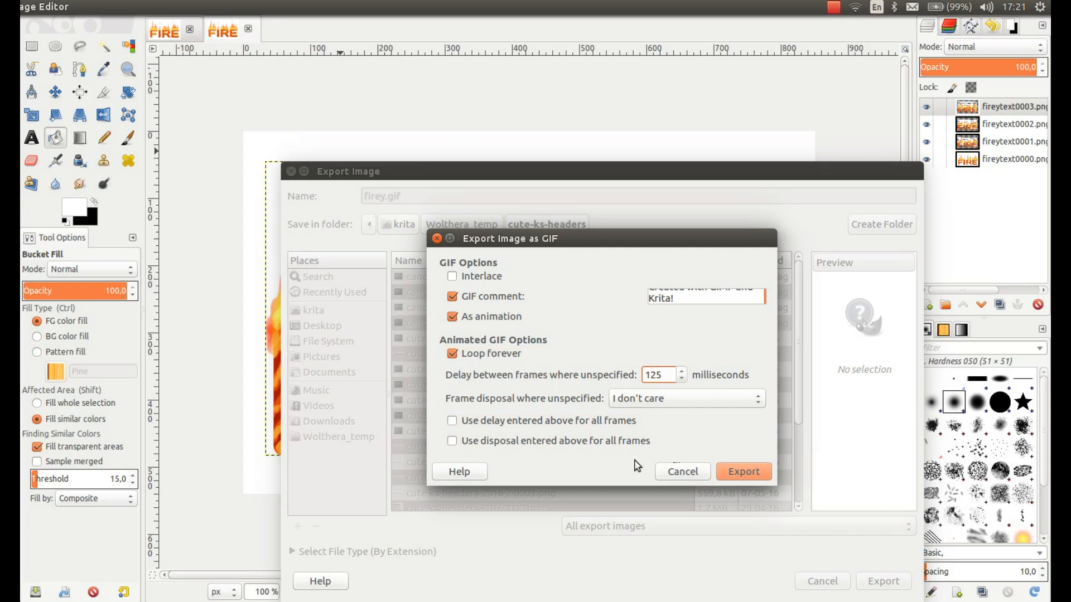
- Set frame disposal to Cumulative layers (combine), apply the entered delay and disposal to all frames, and export the GIF
{"action": "left_click", "coordinate": [647, 401]}
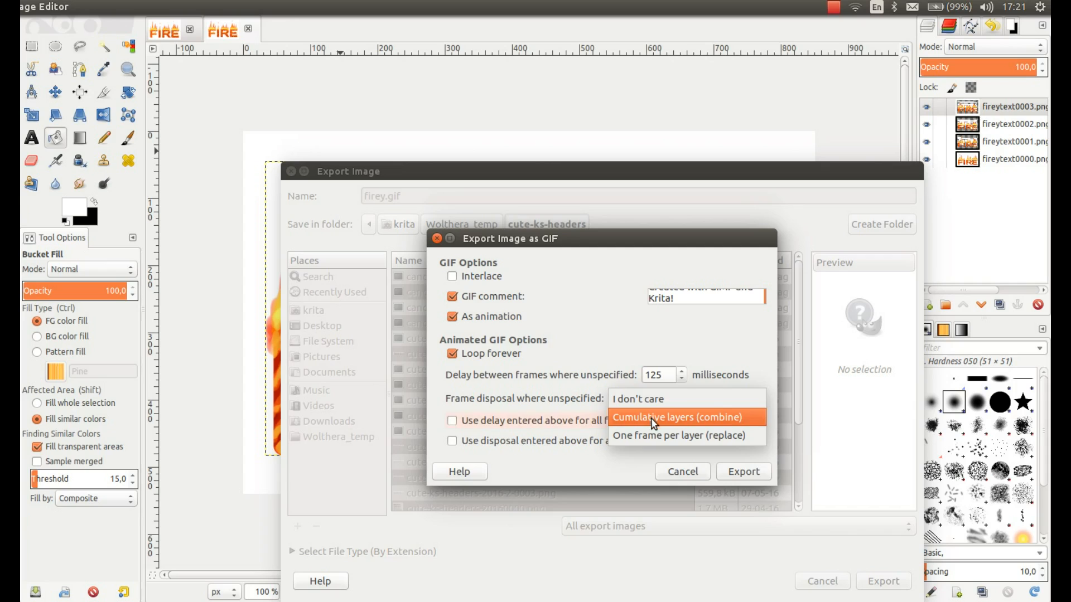
{"action": "left_click", "coordinate": [651, 418]}
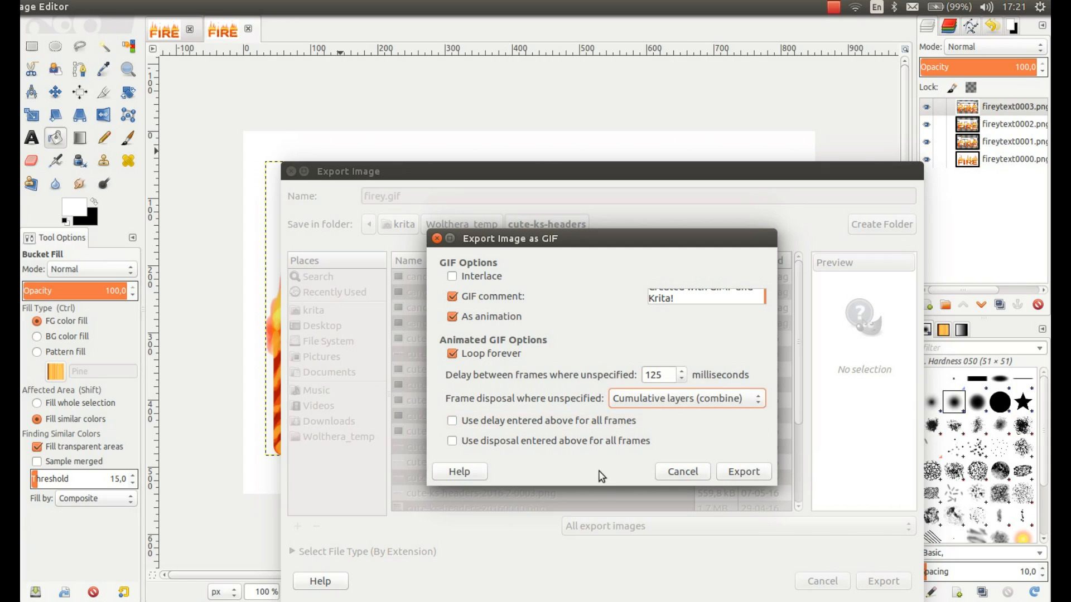
{"action": "left_click", "coordinate": [551, 421]}
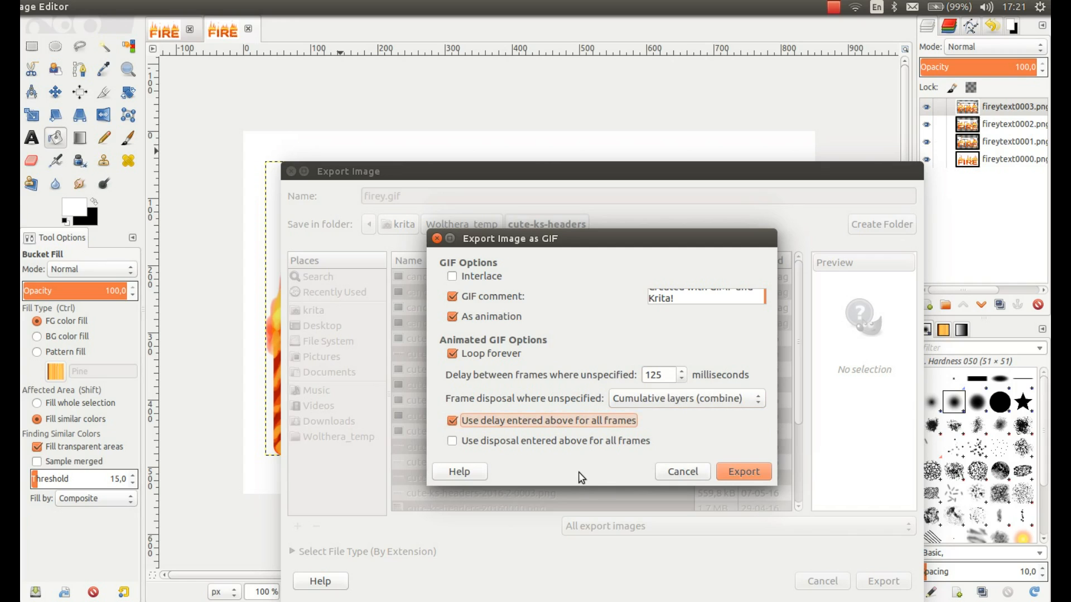
{"action": "left_click", "coordinate": [562, 442]}
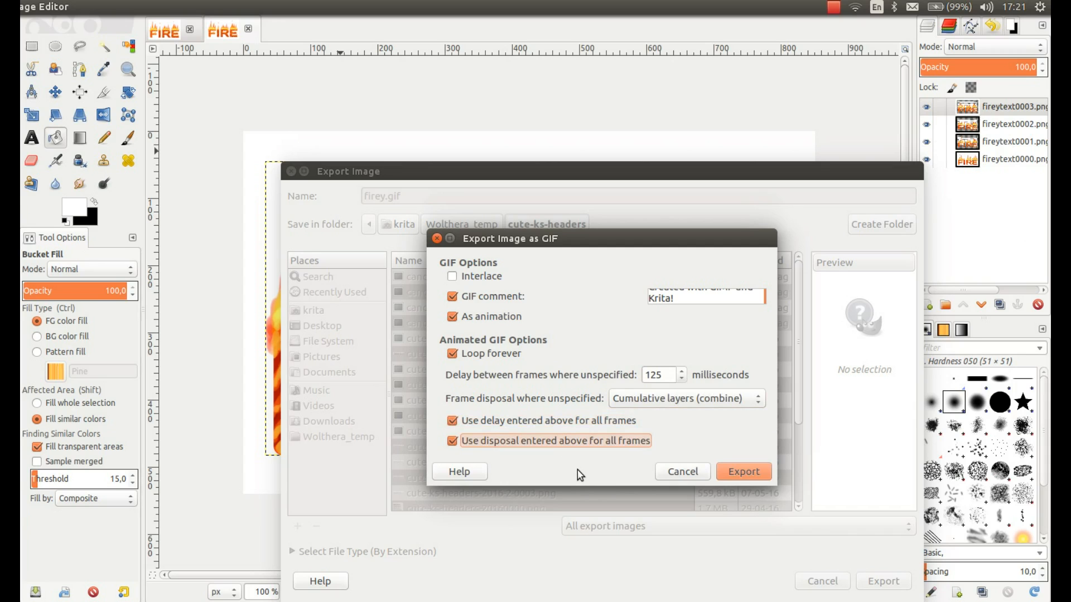
{"action": "left_click", "coordinate": [740, 470]}
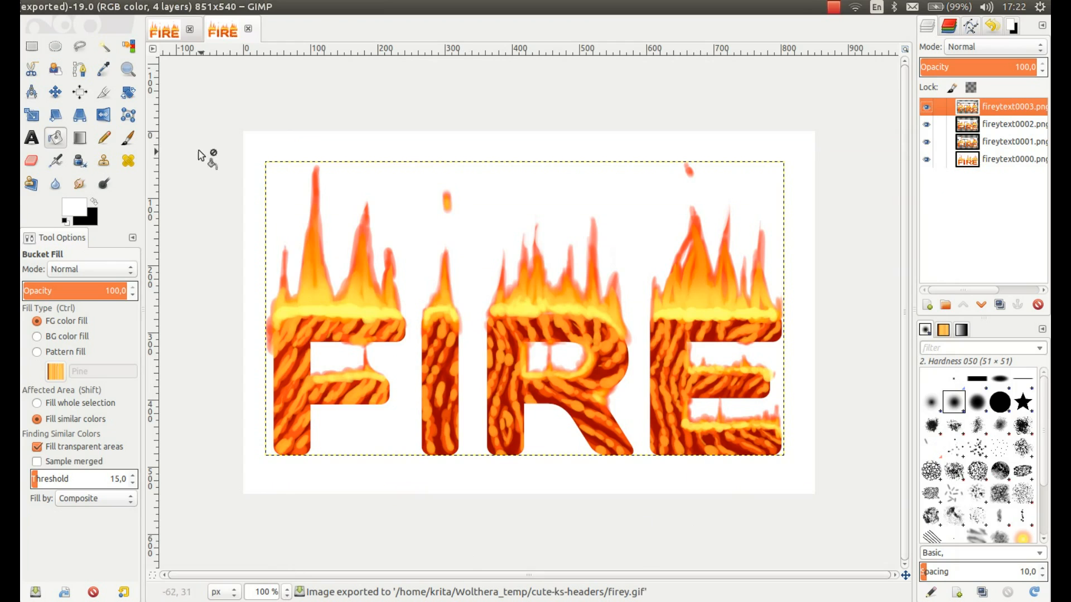
- Switch to the file manager and open firey.gif from the cute-ks-headers folder to view the animation
{"action": "left_click", "coordinate": [10, 75]}
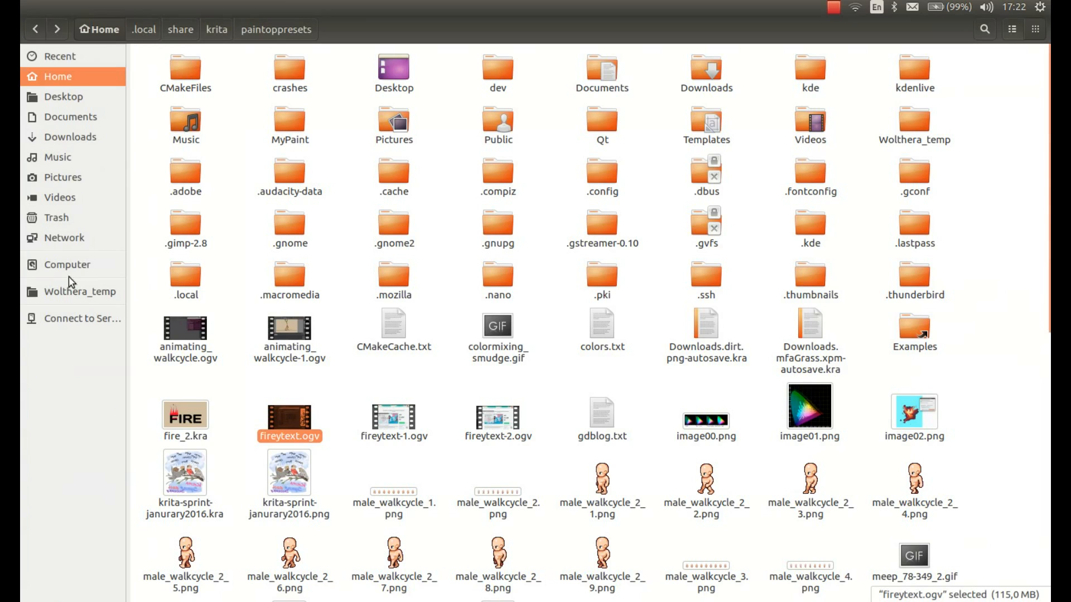
{"action": "left_click", "coordinate": [76, 291]}
{"action": "double_click", "coordinate": [388, 72]}
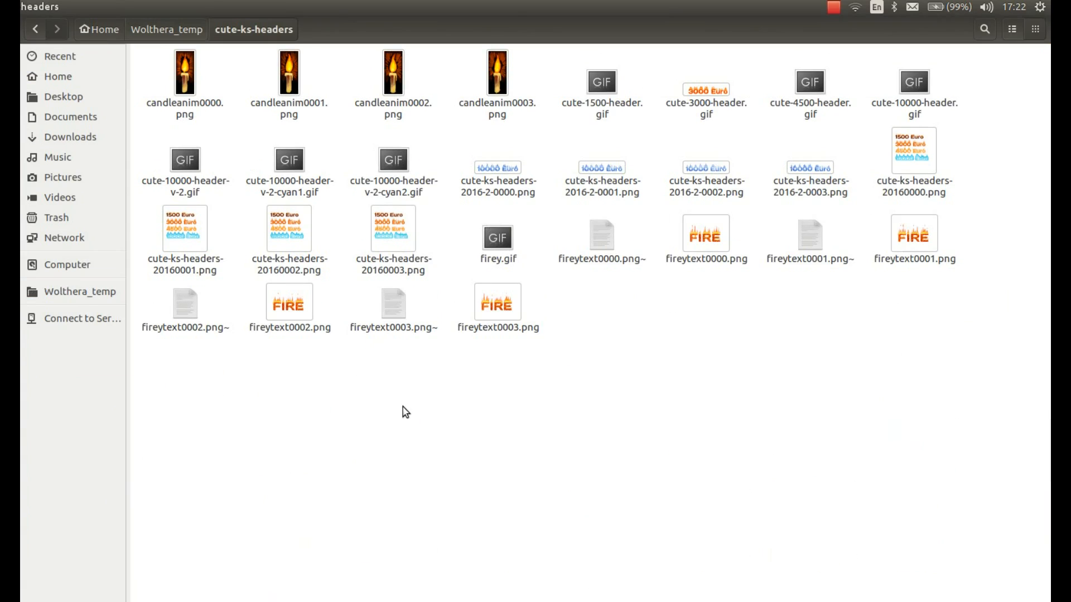
{"action": "double_click", "coordinate": [498, 239]}
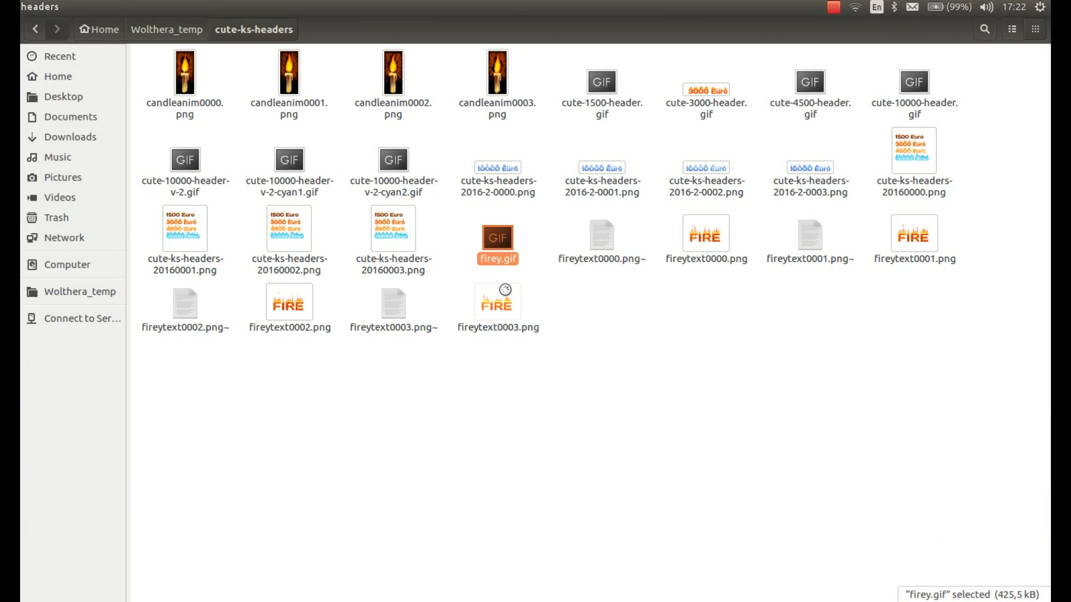